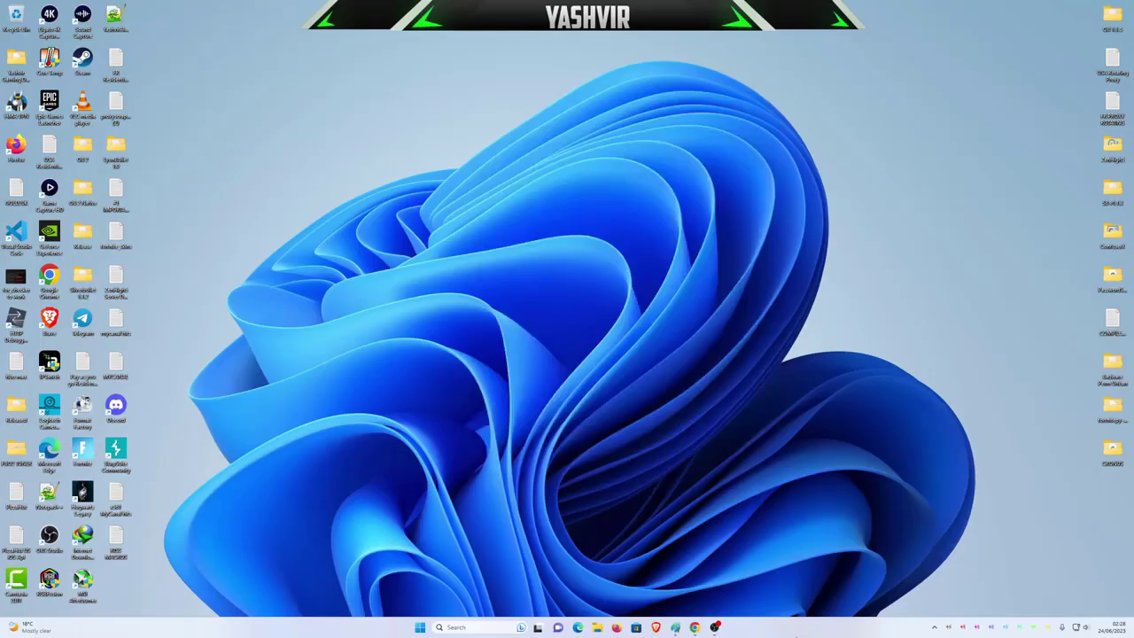
Switch to Chrome, maximize the MSI Afterburner search results and highlight the RivaTuner heading in the info card
{"action": "left_click", "coordinate": [694, 627]}
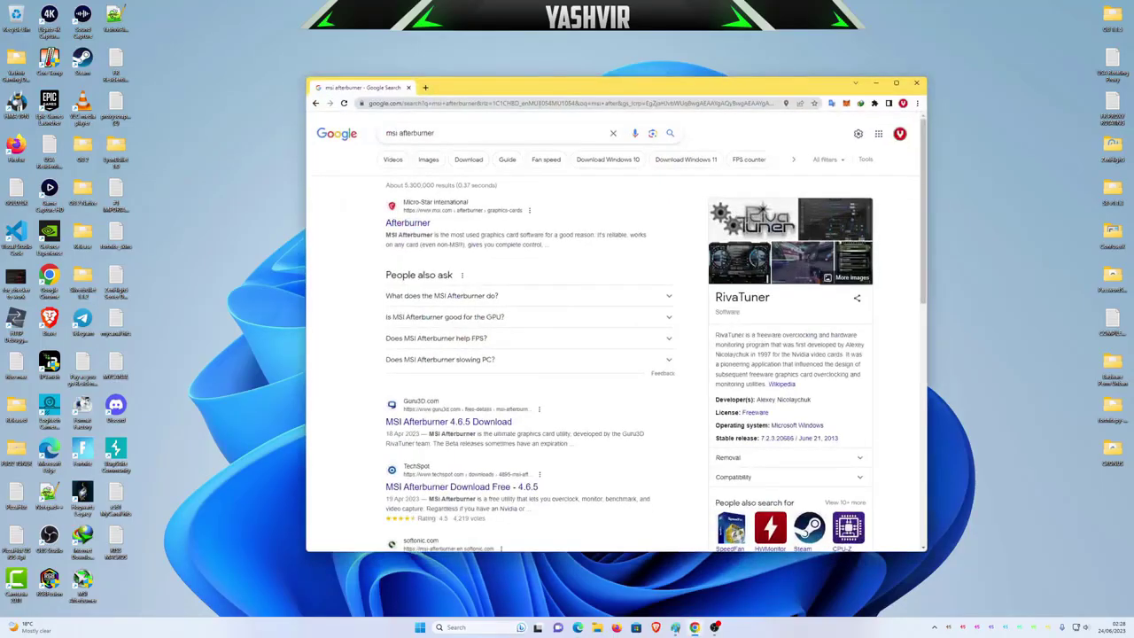
{"action": "double_click", "coordinate": [520, 75]}
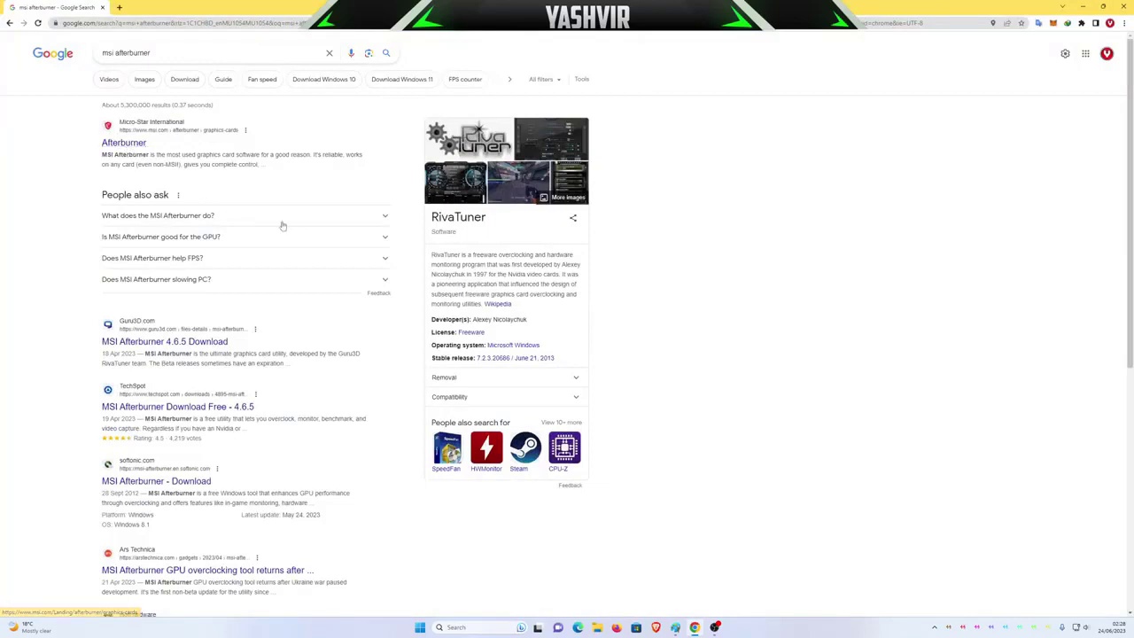
{"action": "left_click_drag", "start_coordinate": [432, 216], "coordinate": [487, 219]}
{"action": "left_click", "coordinate": [493, 223]}
{"action": "left_click", "coordinate": [451, 219]}
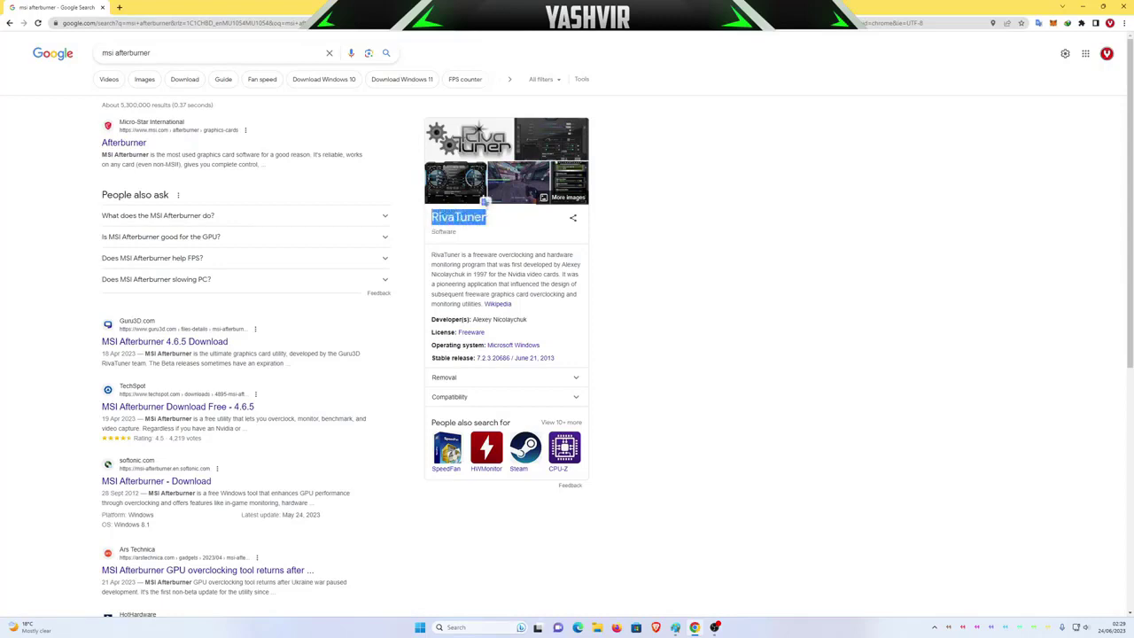
{"action": "left_click", "coordinate": [433, 217]}
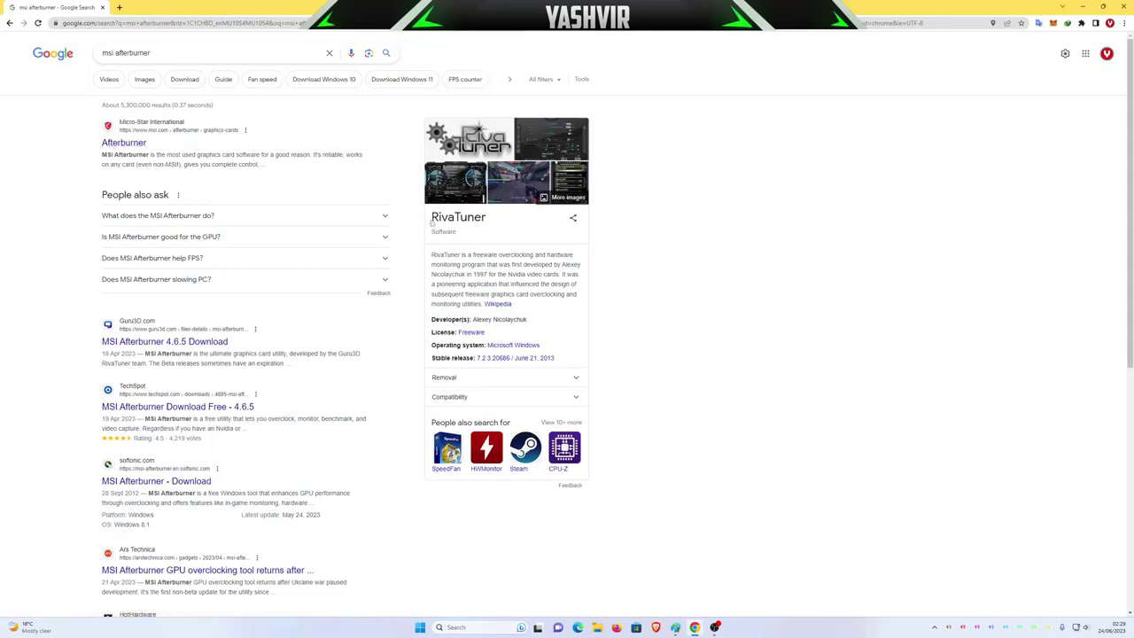
{"action": "left_click_drag", "start_coordinate": [432, 217], "coordinate": [485, 223]}
{"action": "left_click", "coordinate": [534, 254]}
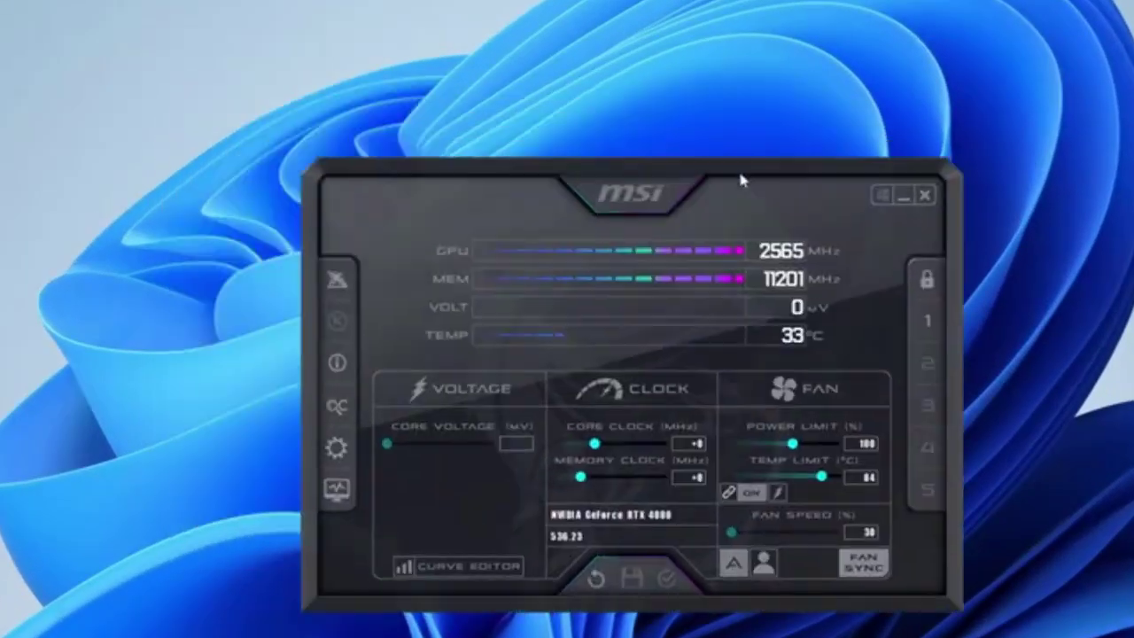
Open the RivaTuner Statistics Server window from the hidden background apps and arrange it beside the MSI Afterburner window
{"action": "left_click_drag", "start_coordinate": [743, 181], "coordinate": [715, 39]}
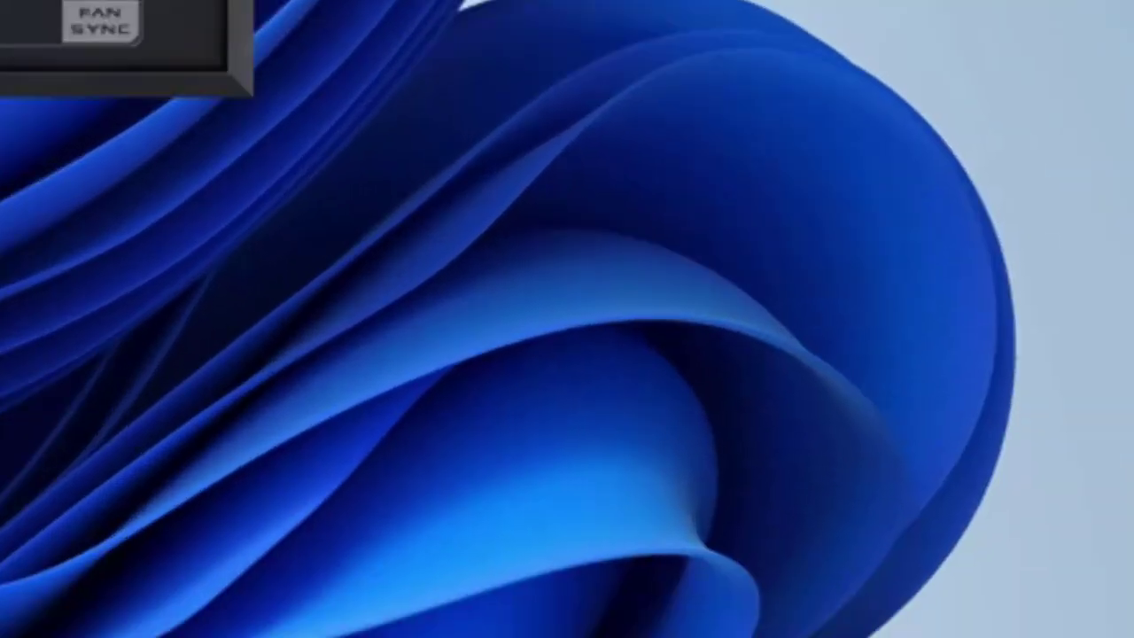
{"action": "left_click", "coordinate": [301, 593]}
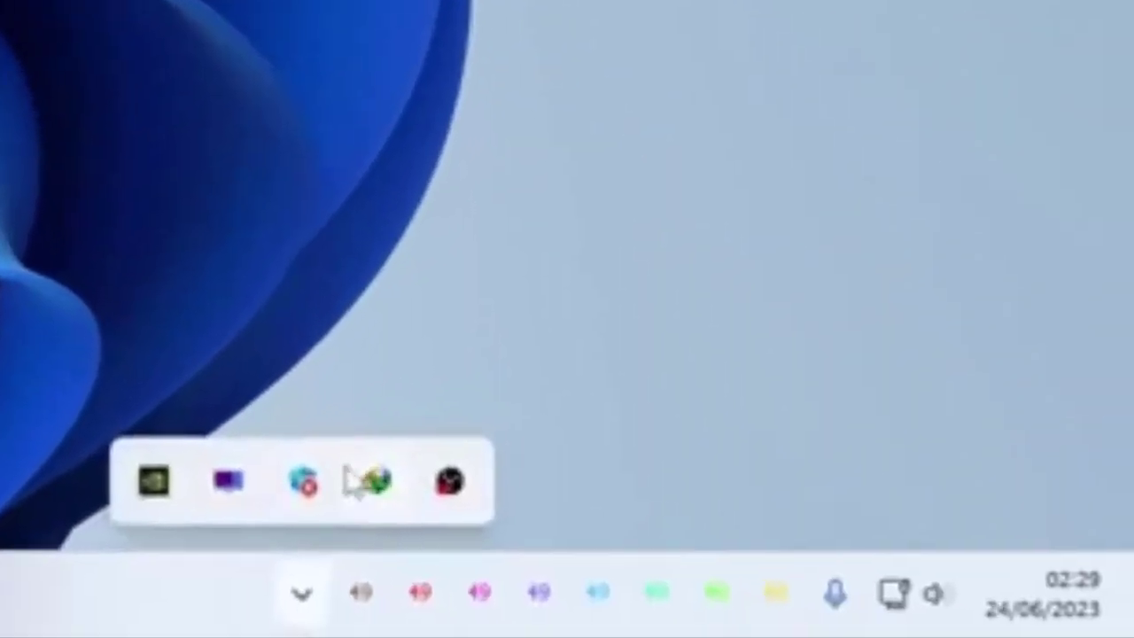
{"action": "left_click", "coordinate": [228, 481]}
{"action": "left_click_drag", "start_coordinate": [755, 195], "coordinate": [858, 296]}
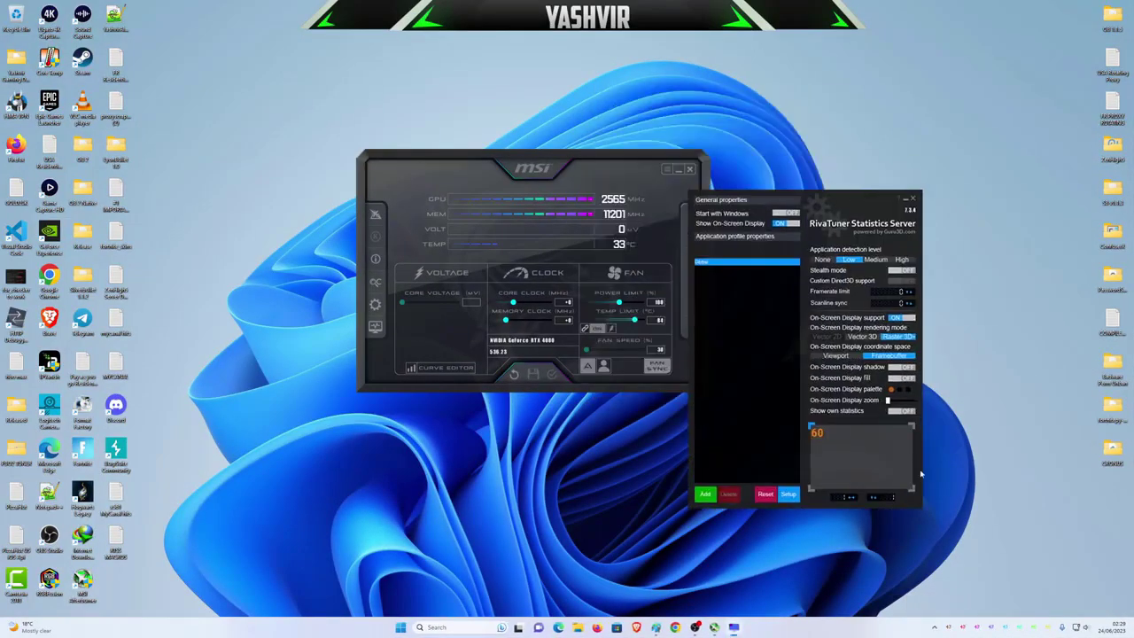
{"action": "left_click", "coordinate": [934, 626]}
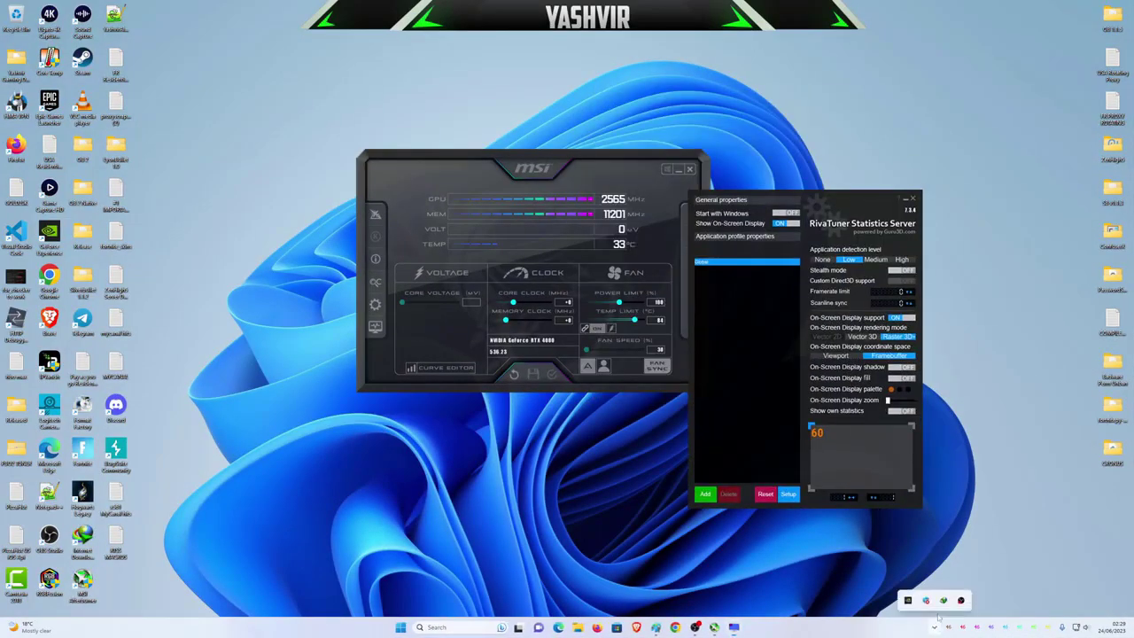
{"action": "left_click", "coordinate": [762, 631]}
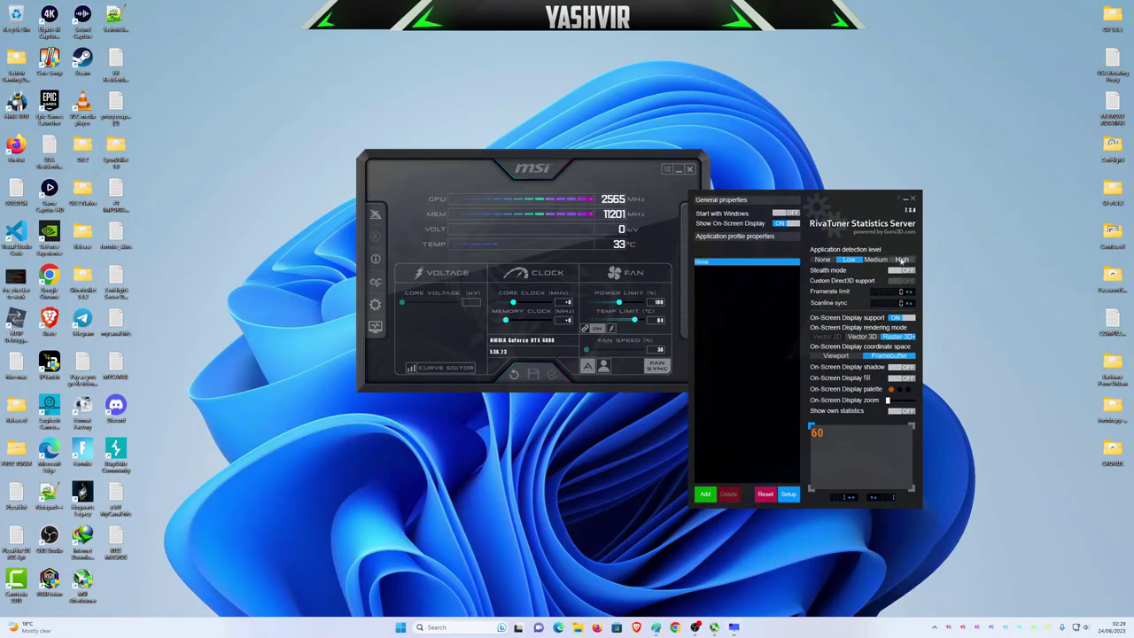
{"action": "left_click_drag", "start_coordinate": [627, 160], "coordinate": [584, 195]}
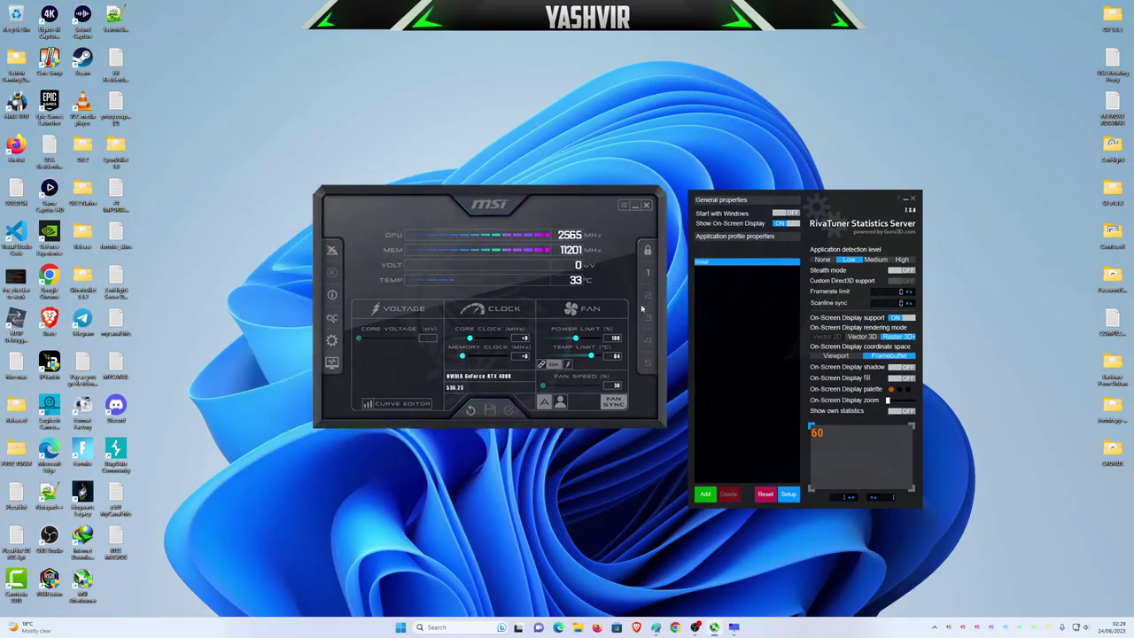
{"action": "left_click_drag", "start_coordinate": [840, 189], "coordinate": [437, 78]}
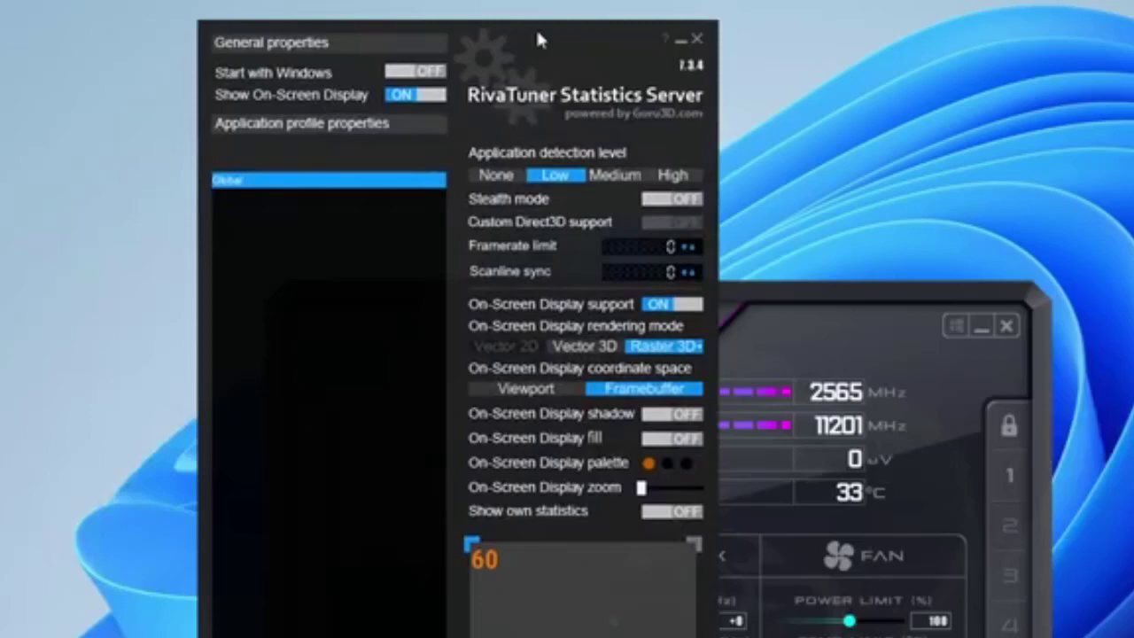
{"action": "left_click_drag", "start_coordinate": [538, 39], "coordinate": [966, 7]}
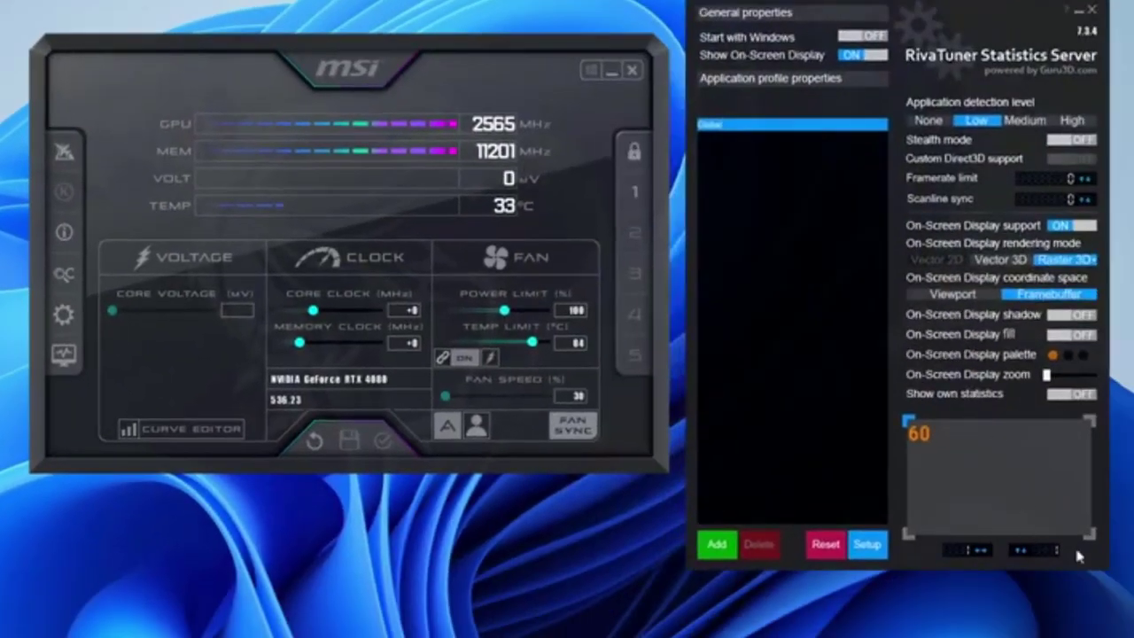
Minimize RivaTuner Statistics Server and reposition the MSI Afterburner window on the desktop
{"action": "left_click", "coordinate": [1081, 13]}
{"action": "left_click_drag", "start_coordinate": [424, 57], "coordinate": [601, 52]}
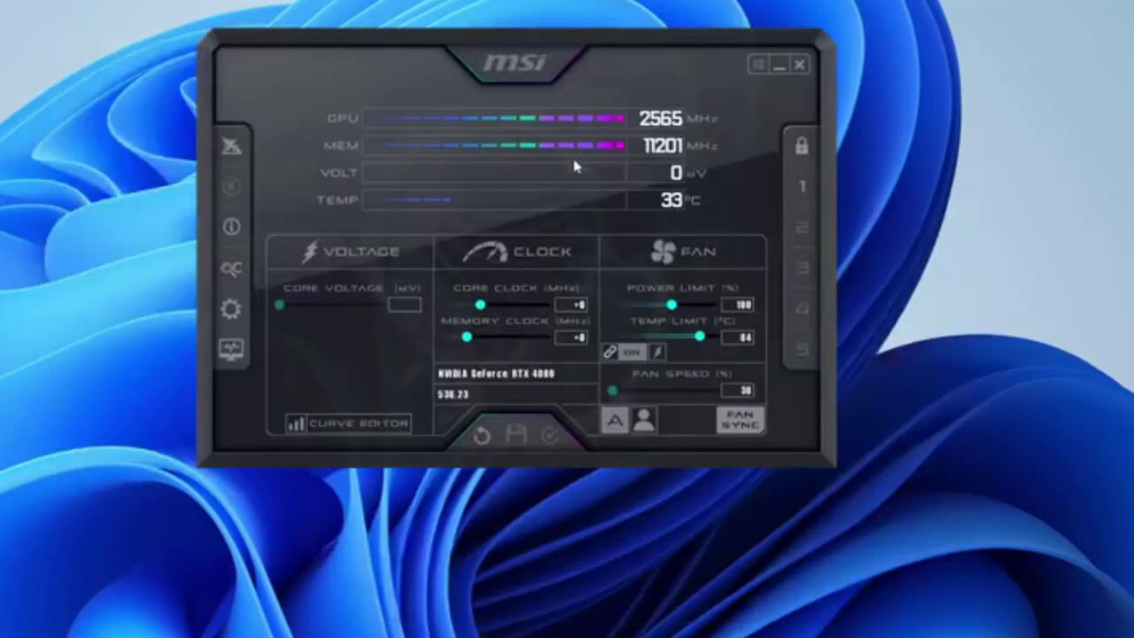
{"action": "left_click_drag", "start_coordinate": [633, 38], "coordinate": [510, 10]}
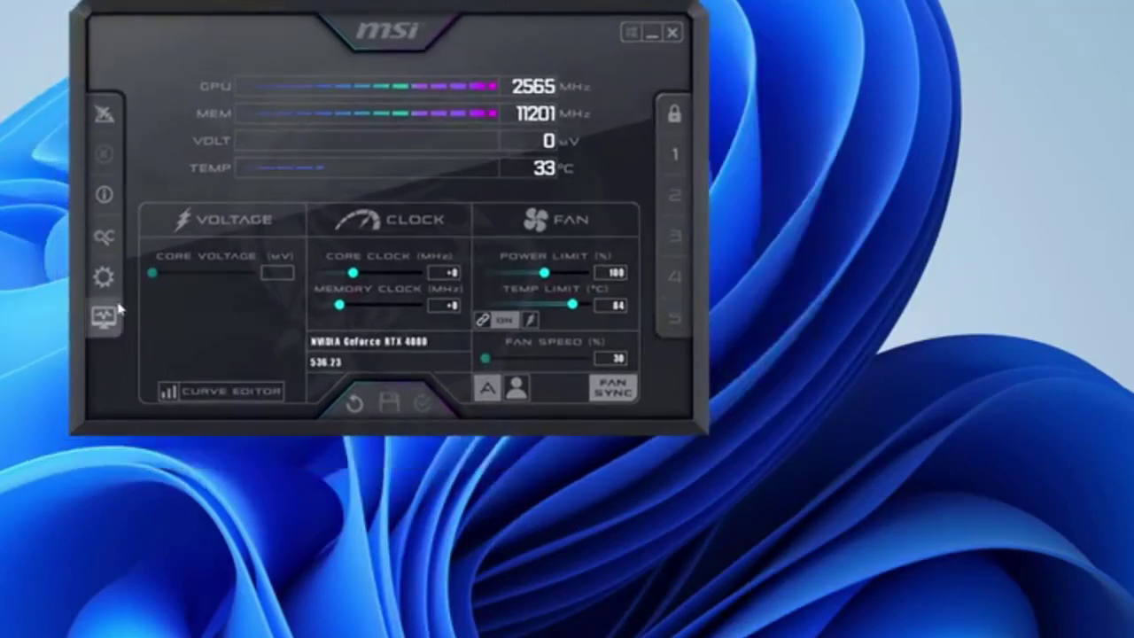
Open the MSI Afterburner properties and examine the available skins in the user interface settings
{"action": "left_click", "coordinate": [105, 279]}
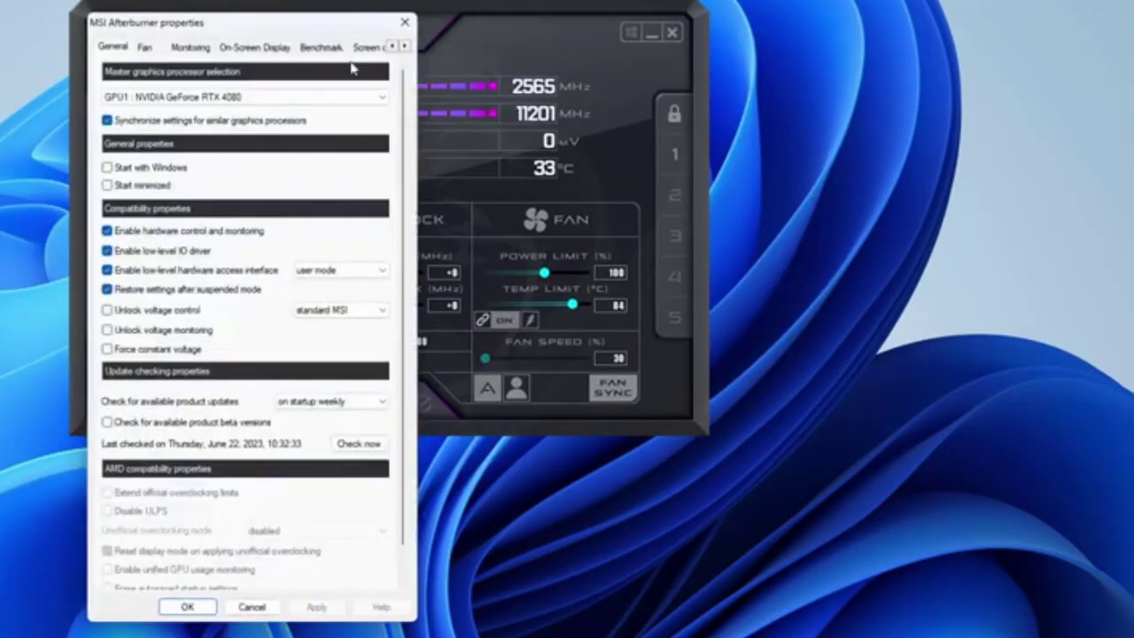
{"action": "left_click", "coordinate": [404, 45]}
{"action": "left_click", "coordinate": [404, 45]}
{"action": "left_click", "coordinate": [404, 45]}
{"action": "left_click", "coordinate": [404, 46]}
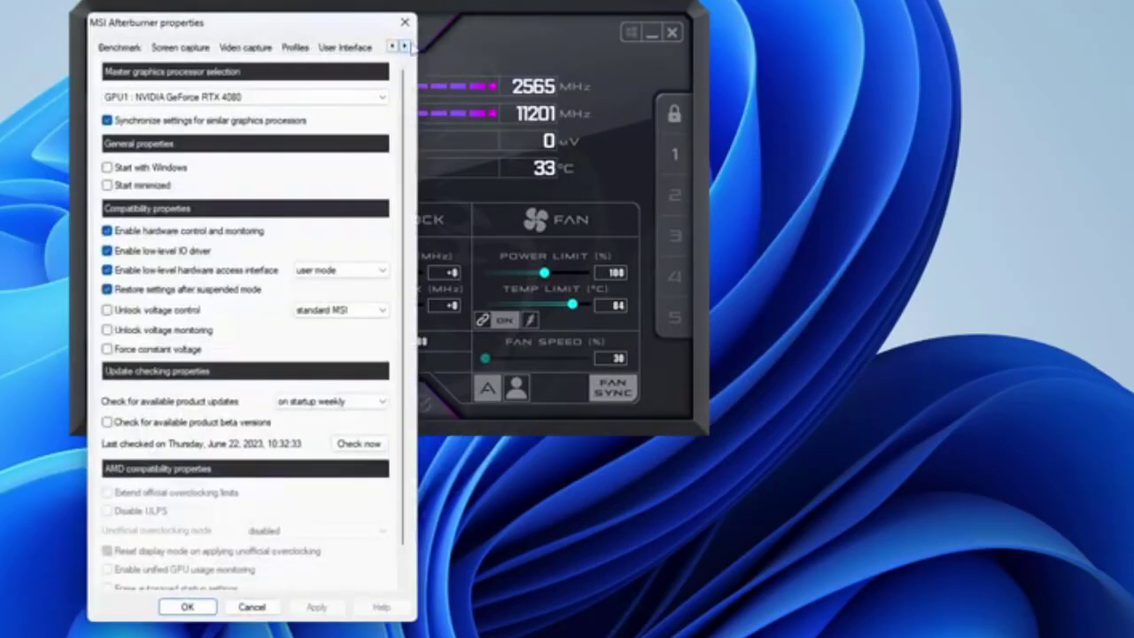
{"action": "left_click", "coordinate": [358, 49]}
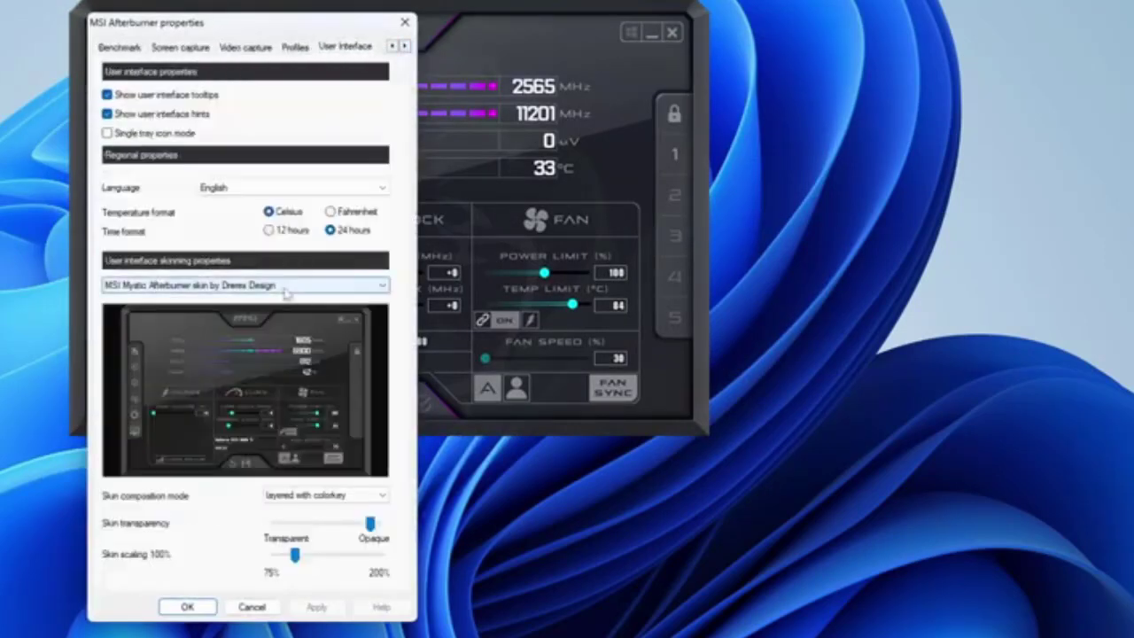
{"action": "left_click", "coordinate": [285, 286]}
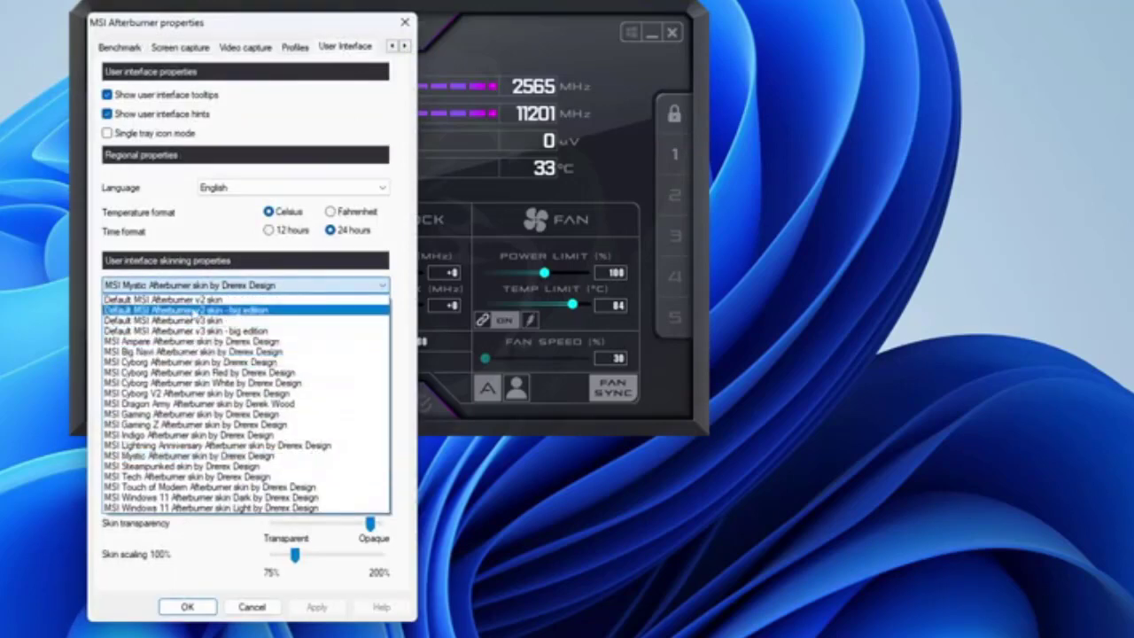
{"action": "left_click", "coordinate": [323, 264]}
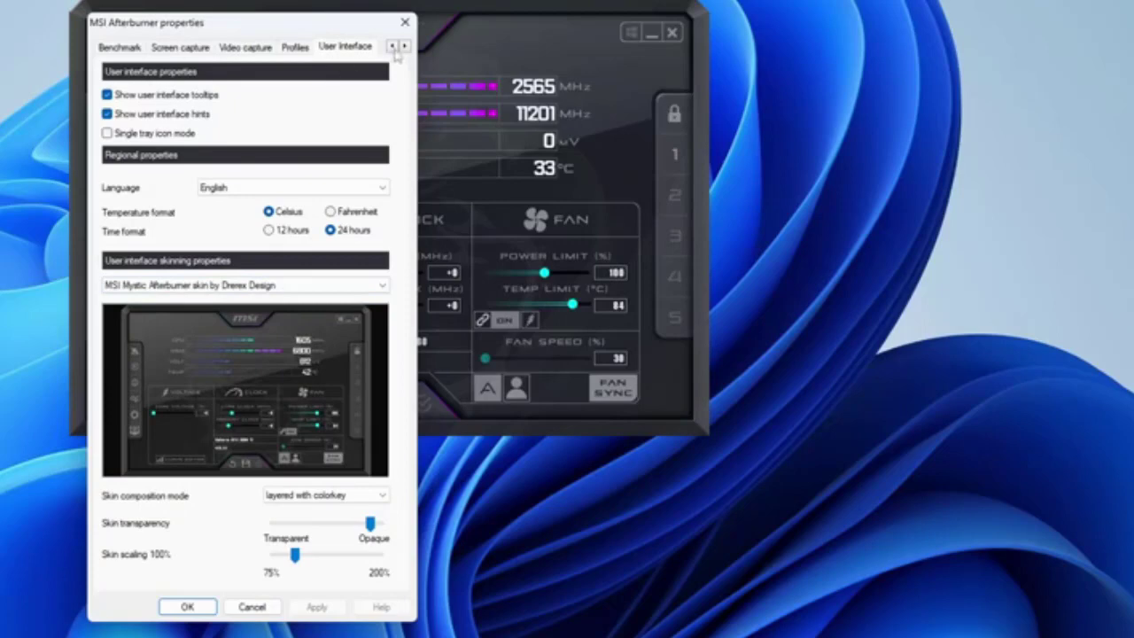
View the hardware monitoring settings in the properties dialog and close it
{"action": "left_click", "coordinate": [391, 47]}
{"action": "left_click", "coordinate": [391, 47]}
{"action": "left_click", "coordinate": [390, 47]}
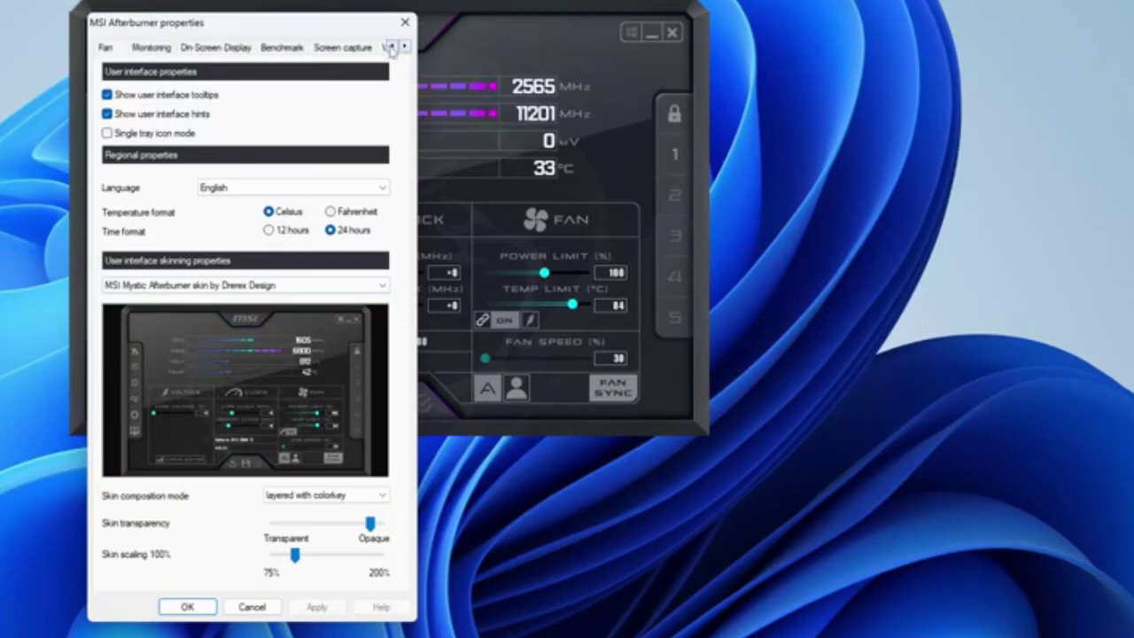
{"action": "left_click", "coordinate": [391, 47]}
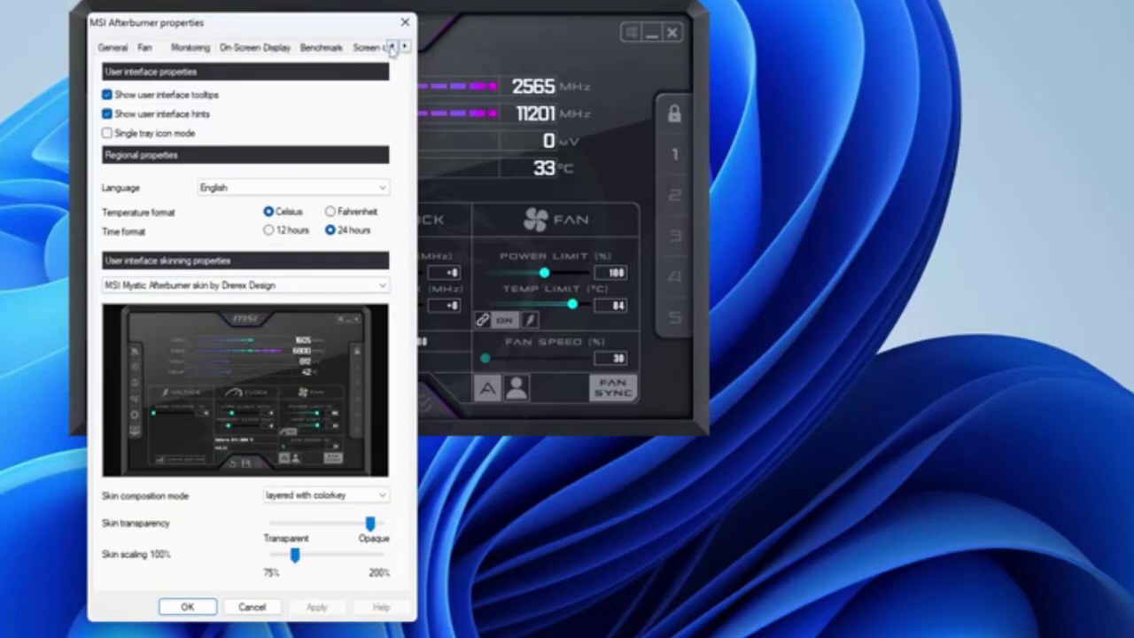
{"action": "left_click", "coordinate": [188, 48]}
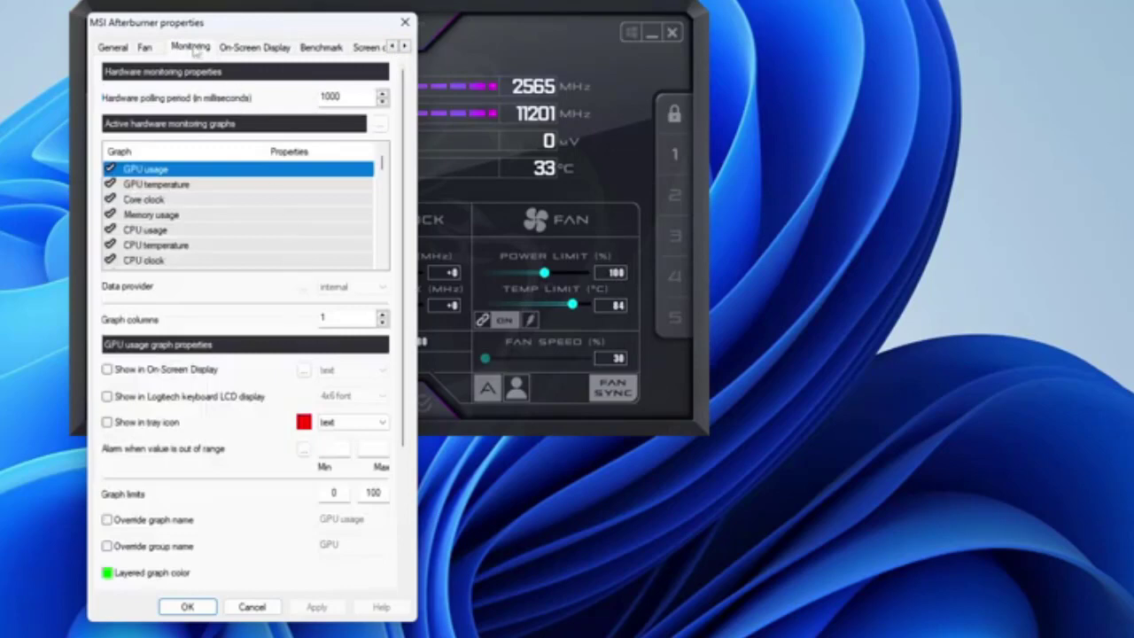
{"action": "left_click", "coordinate": [405, 21]}
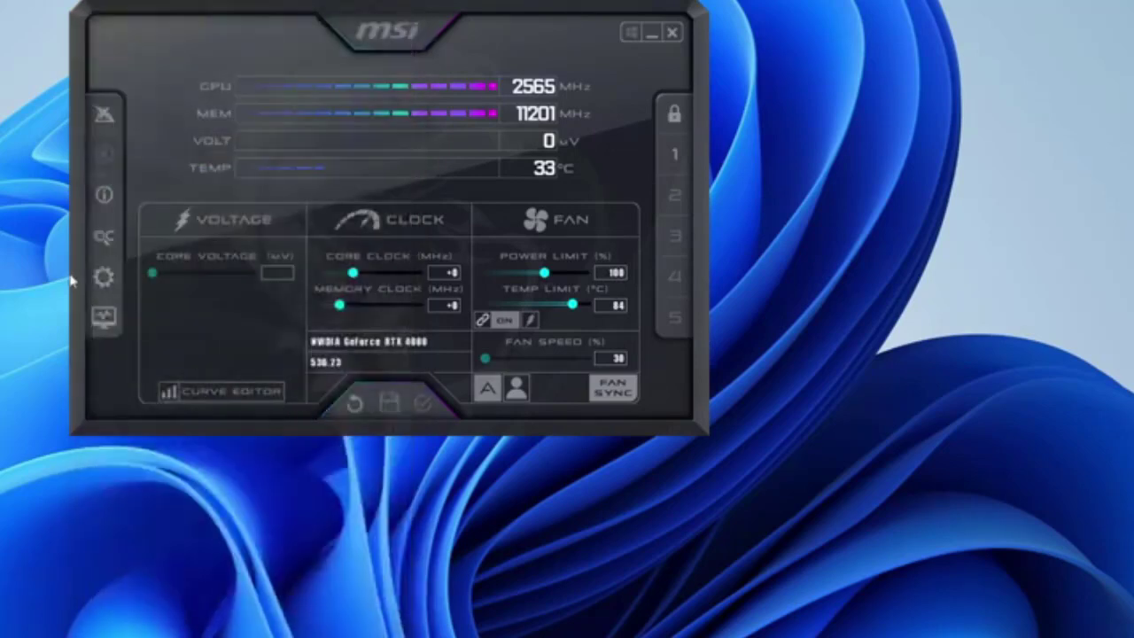
Reopen the MSI Afterburner properties at the hardware monitoring settings and reposition the dialog
{"action": "left_click", "coordinate": [111, 278]}
{"action": "left_click", "coordinate": [189, 48]}
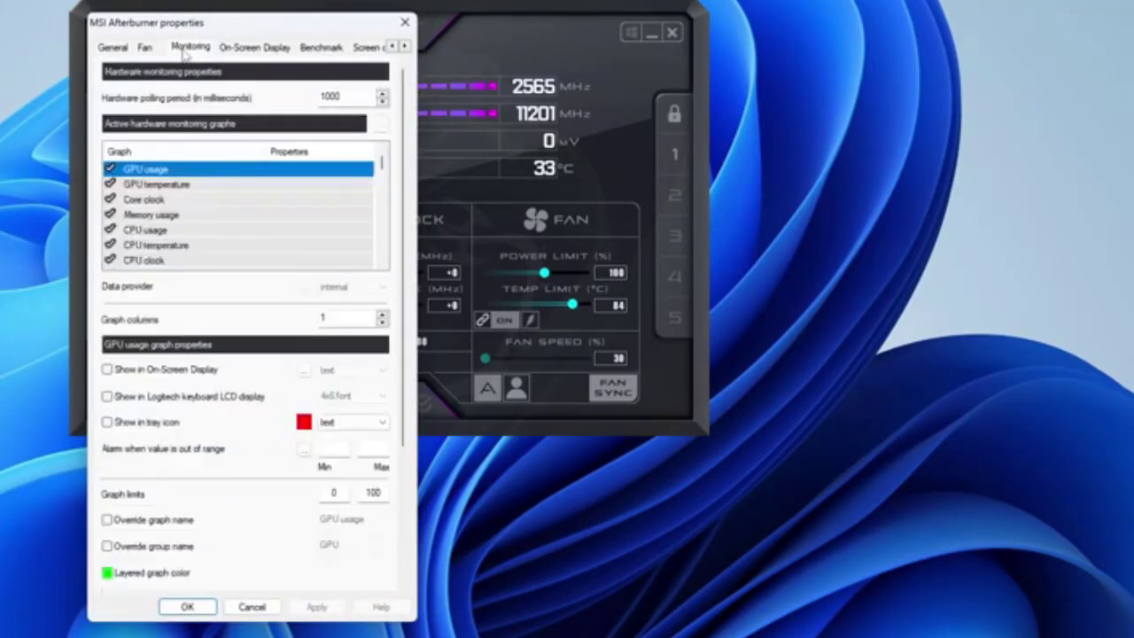
{"action": "left_click_drag", "start_coordinate": [358, 30], "coordinate": [372, 0]}
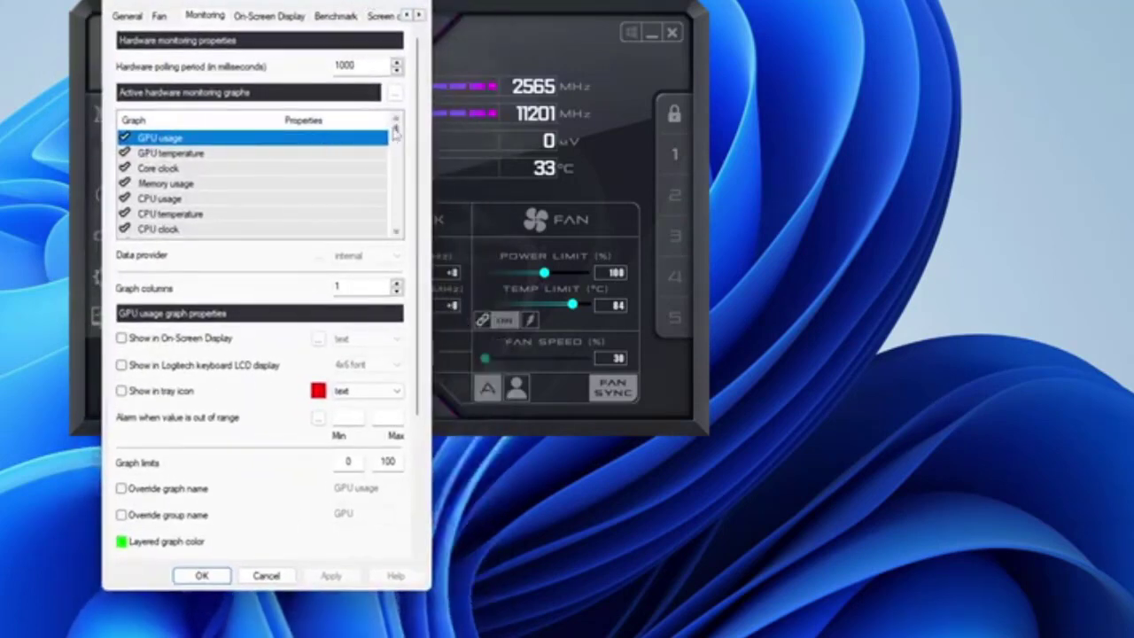
{"action": "mouse_move", "coordinate": [396, 133]}
{"action": "left_mouse_down"}
{"action": "mouse_move", "coordinate": [388, 237]}
{"action": "mouse_move", "coordinate": [401, 126]}
{"action": "left_mouse_up"}
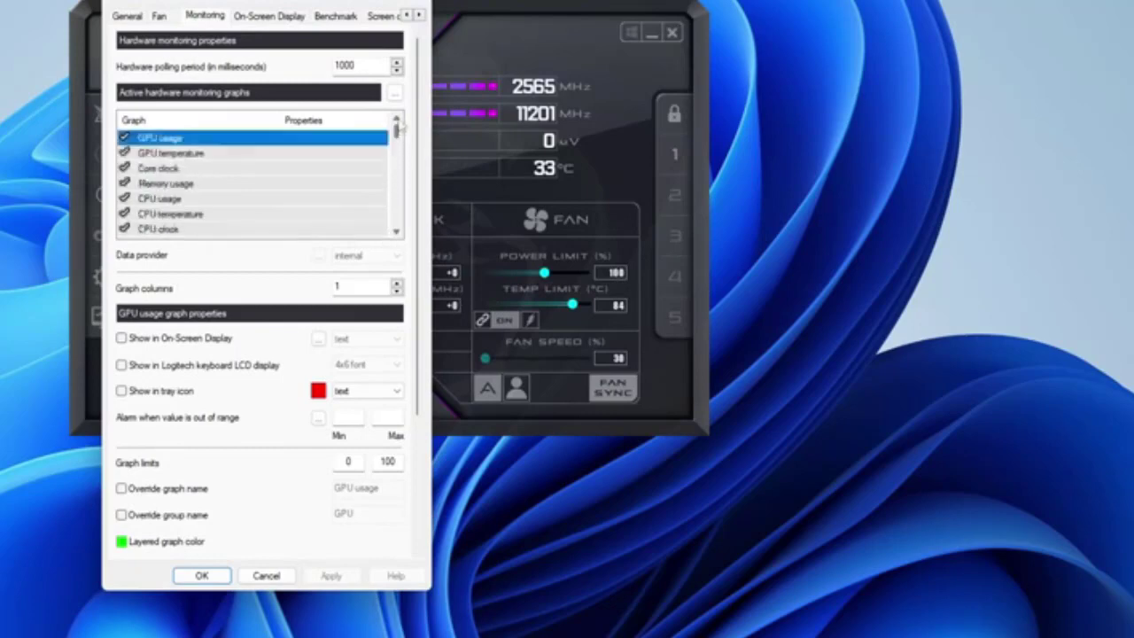
Examine the monitoring graph entries for GPU usage, GPU temperature, core clock, memory usage, CPU usage and CPU temperature
{"action": "left_click", "coordinate": [160, 154]}
{"action": "left_click", "coordinate": [159, 169]}
{"action": "left_click", "coordinate": [167, 138]}
{"action": "left_click", "coordinate": [156, 155]}
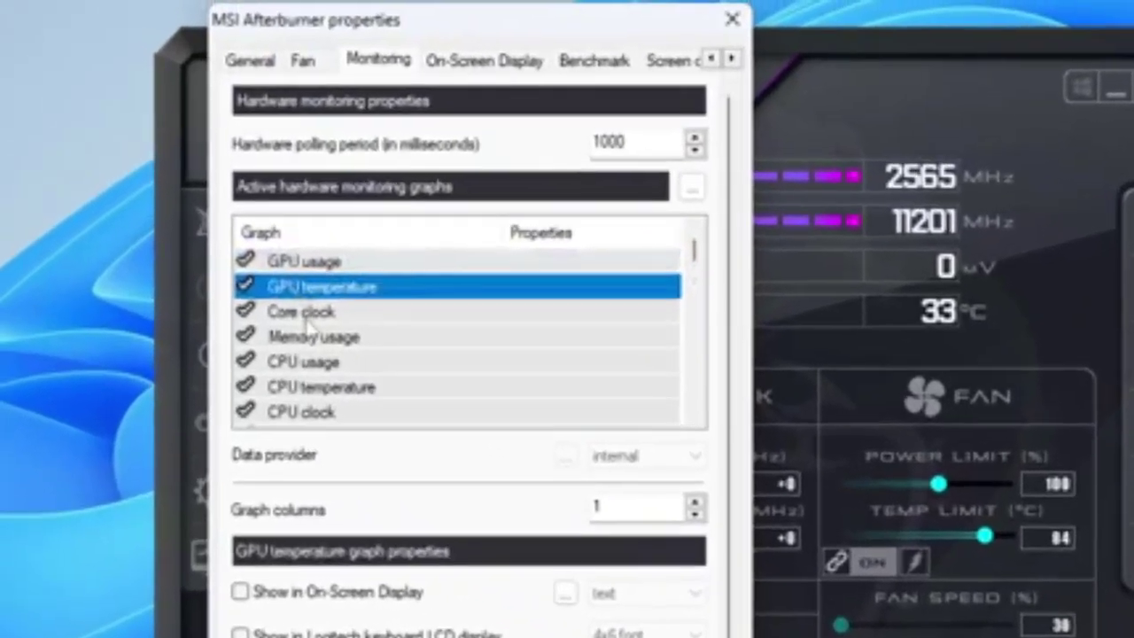
{"action": "left_click", "coordinate": [162, 170]}
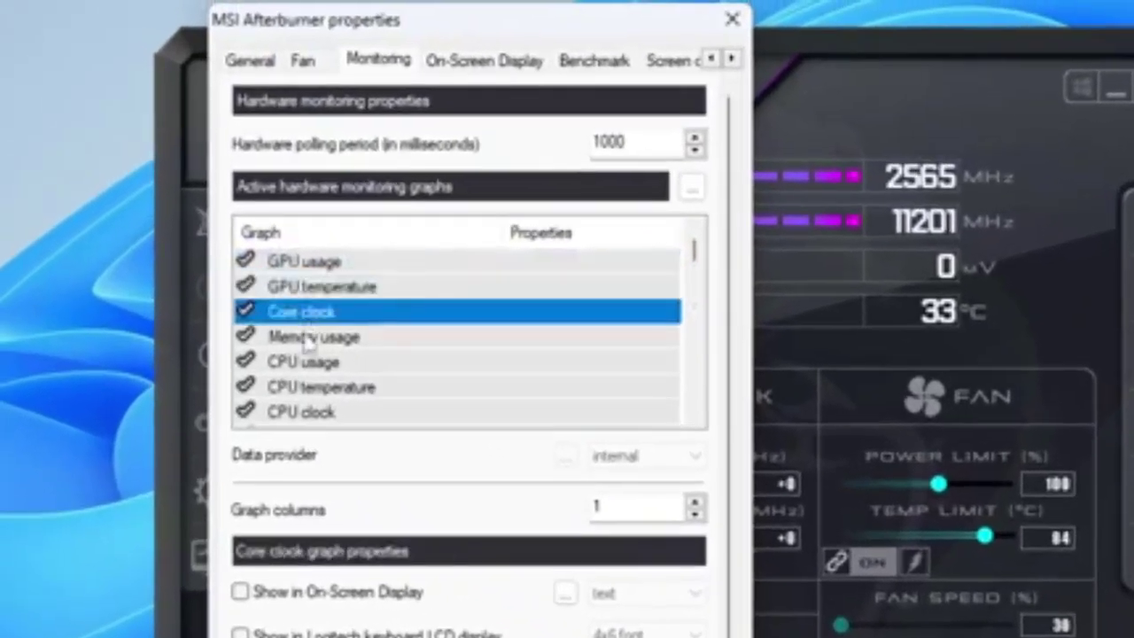
{"action": "left_click", "coordinate": [305, 340]}
{"action": "left_click", "coordinate": [306, 365]}
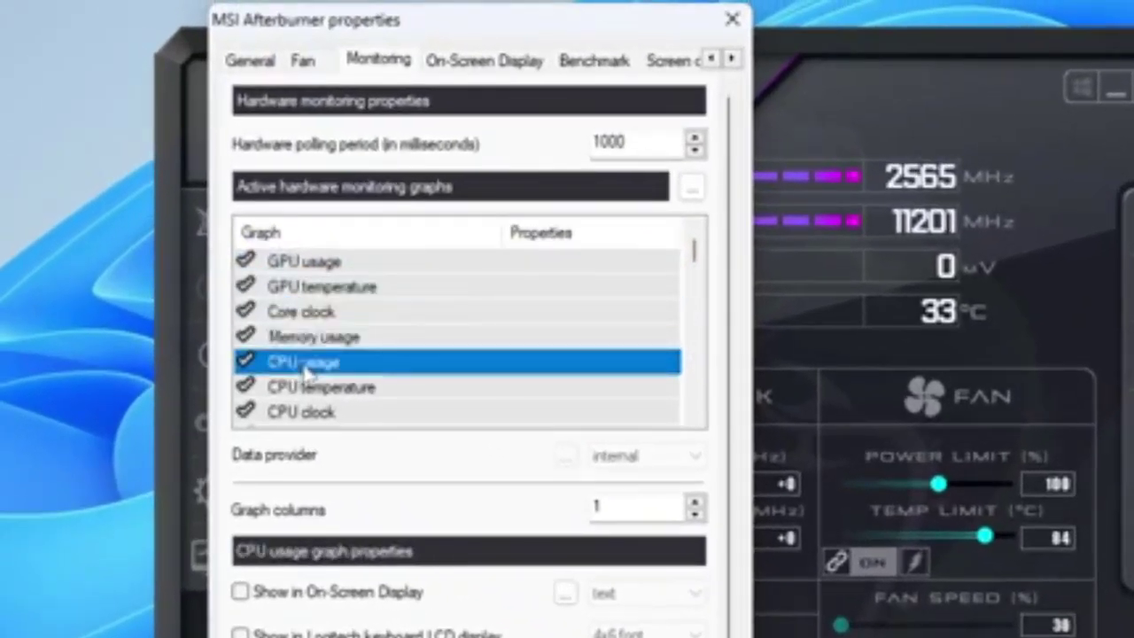
{"action": "left_click", "coordinate": [300, 394]}
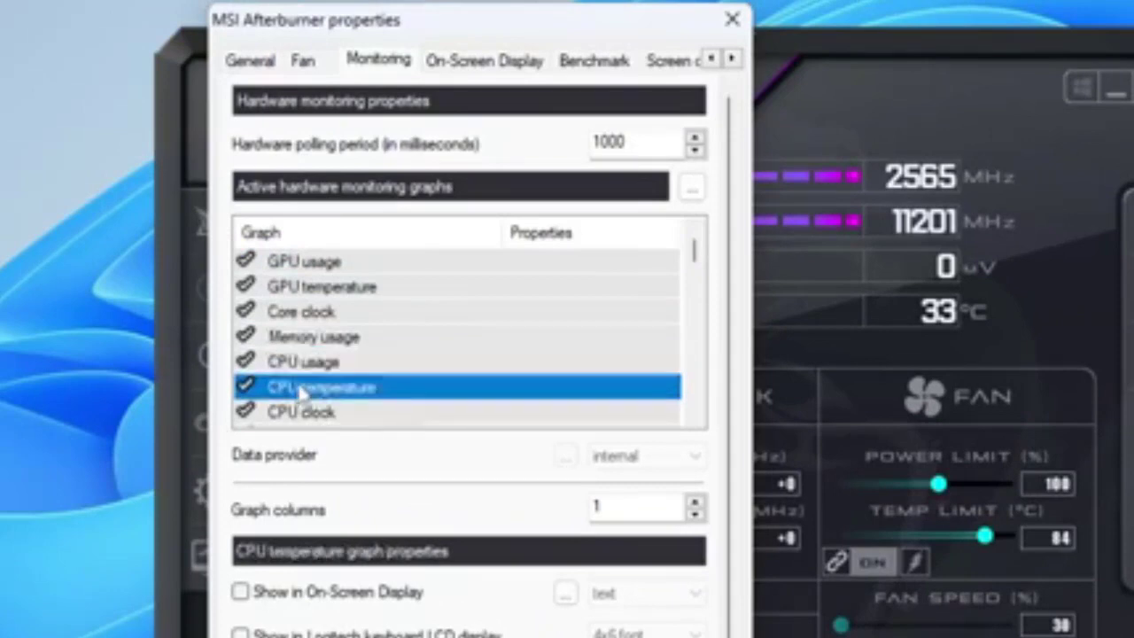
Examine the monitoring graph entries for CPU clock, memory clock, RAM usage, framerate, frametime, Framerate Avg and Framerate 1% Low
{"action": "scroll", "coordinate": [346, 314], "scroll_direction": "down", "scroll_amount": 1}
{"action": "left_click", "coordinate": [310, 340]}
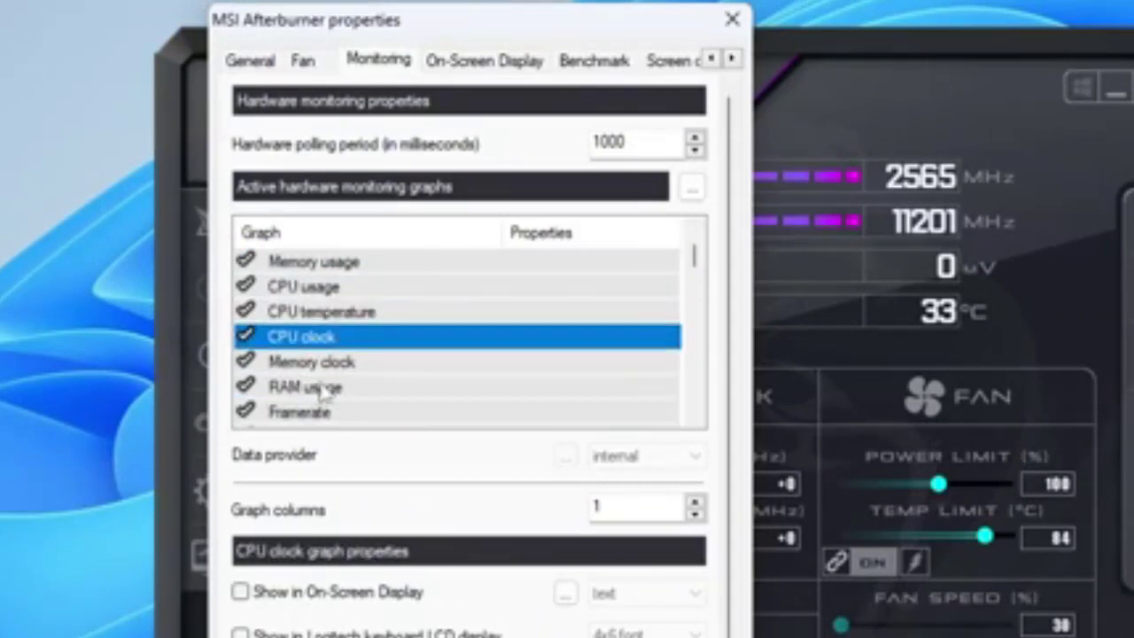
{"action": "left_click", "coordinate": [317, 366]}
{"action": "left_click", "coordinate": [311, 388]}
{"action": "scroll", "coordinate": [329, 381], "scroll_direction": "down", "scroll_amount": 1}
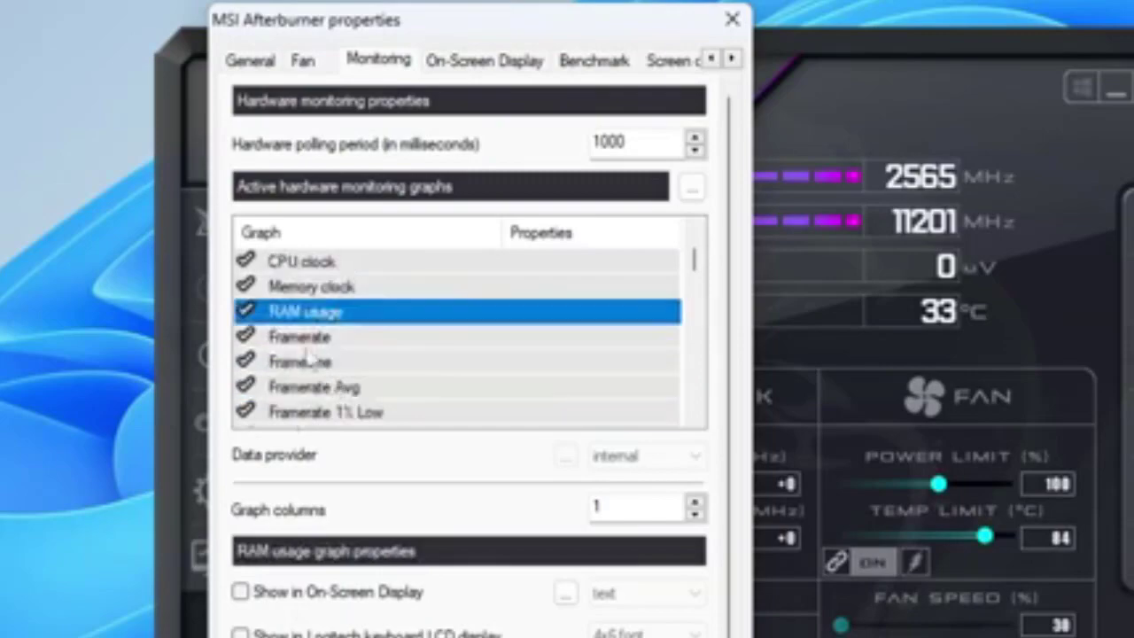
{"action": "left_click", "coordinate": [306, 337]}
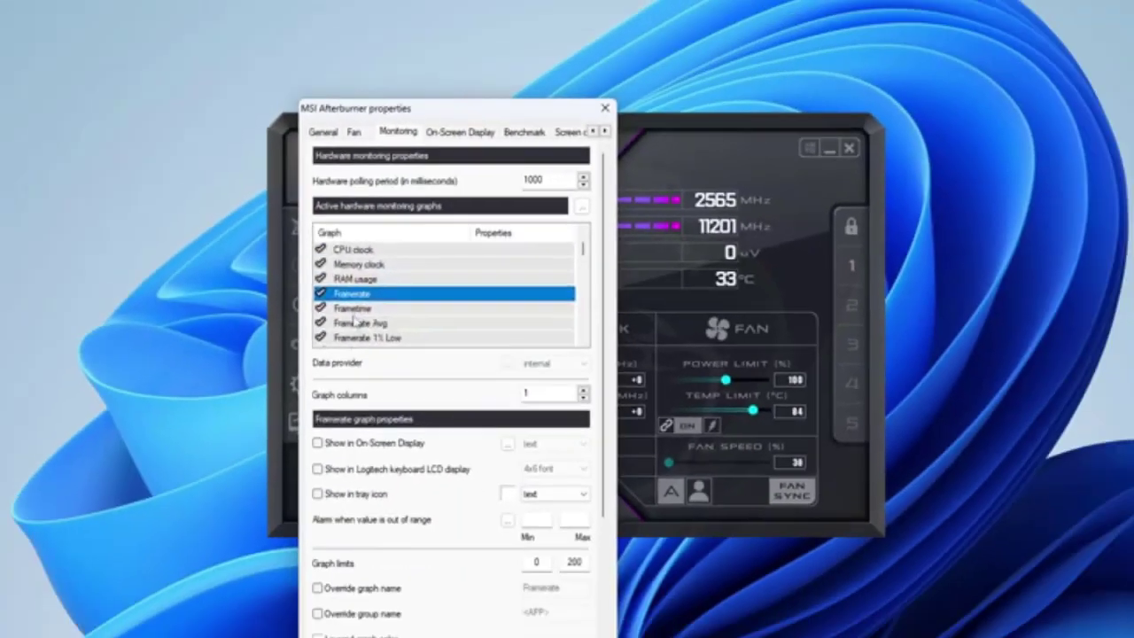
{"action": "left_click", "coordinate": [324, 362]}
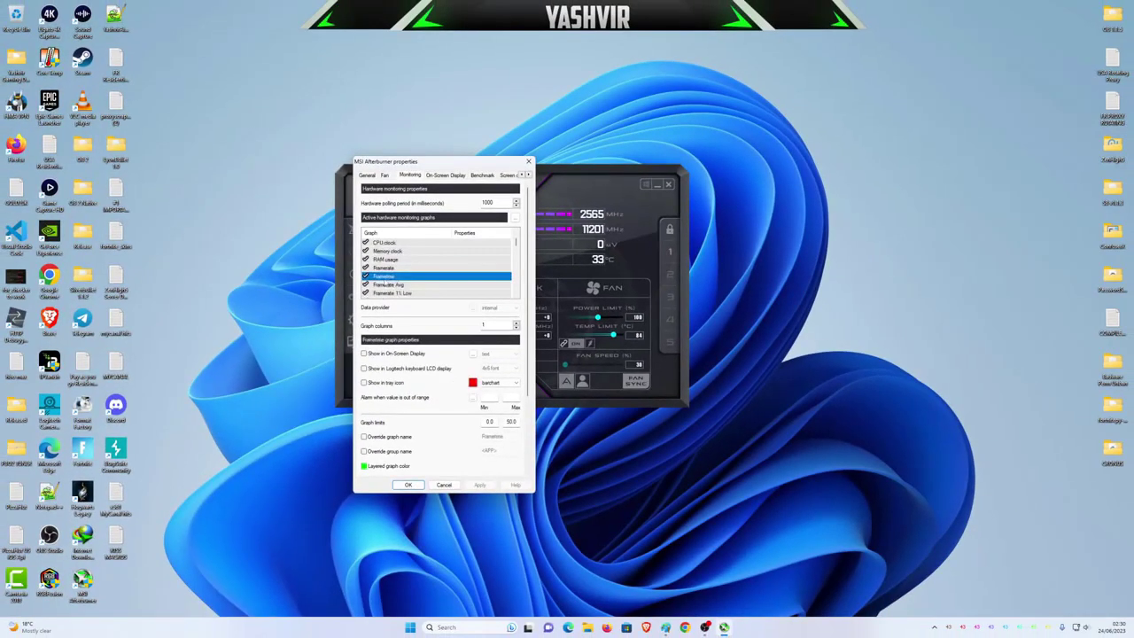
{"action": "scroll", "coordinate": [393, 275], "scroll_direction": "down", "scroll_amount": 1}
{"action": "left_click", "coordinate": [397, 267]}
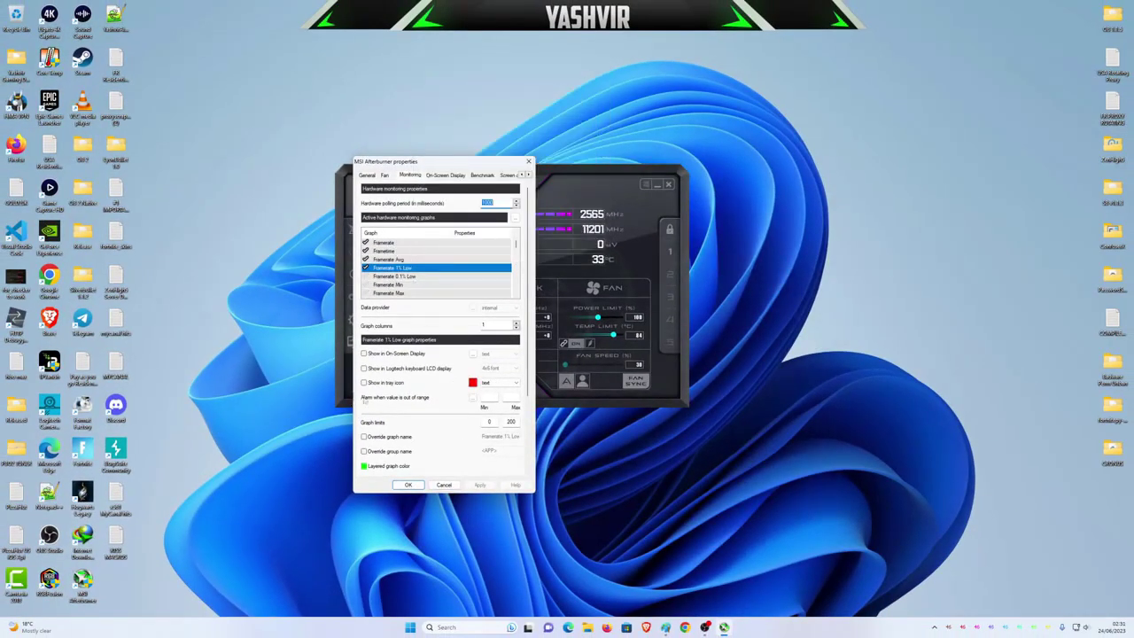
{"action": "left_click", "coordinate": [397, 259]}
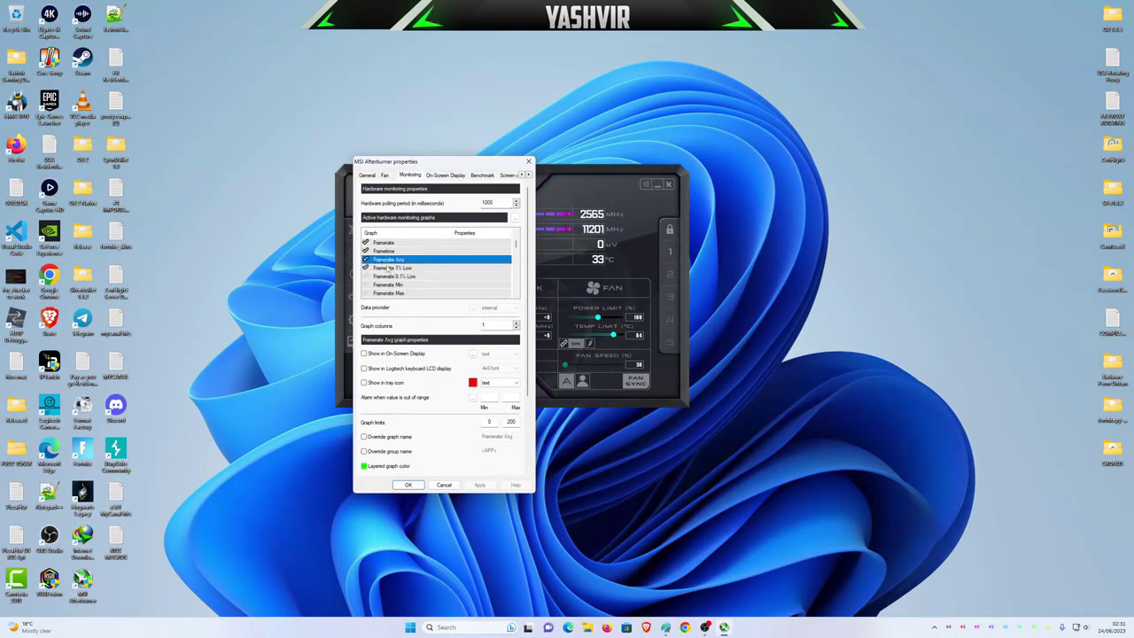
Try out the Show in On-Screen Display option for the GPU usage graph
{"action": "scroll", "coordinate": [389, 268], "scroll_direction": "up", "scroll_amount": 5}
{"action": "left_click", "coordinate": [390, 243]}
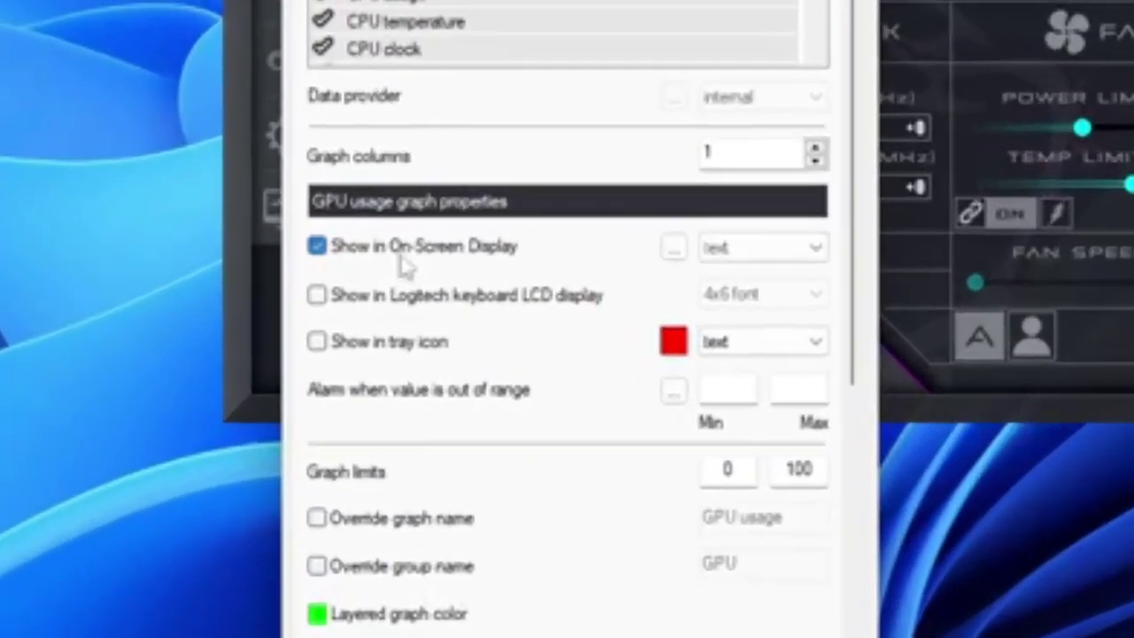
{"action": "left_click", "coordinate": [364, 352]}
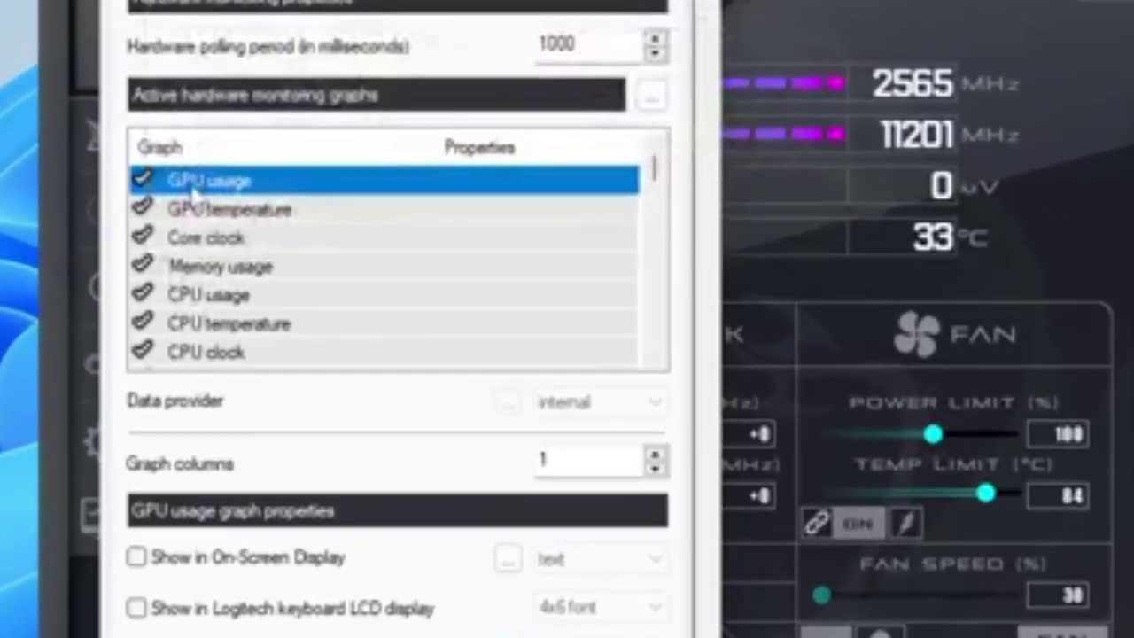
Try selecting all monitoring graphs down to RAM usage \ process, and return to the GPU usage entry
{"action": "left_click_drag", "start_coordinate": [654, 168], "coordinate": [638, 394]}
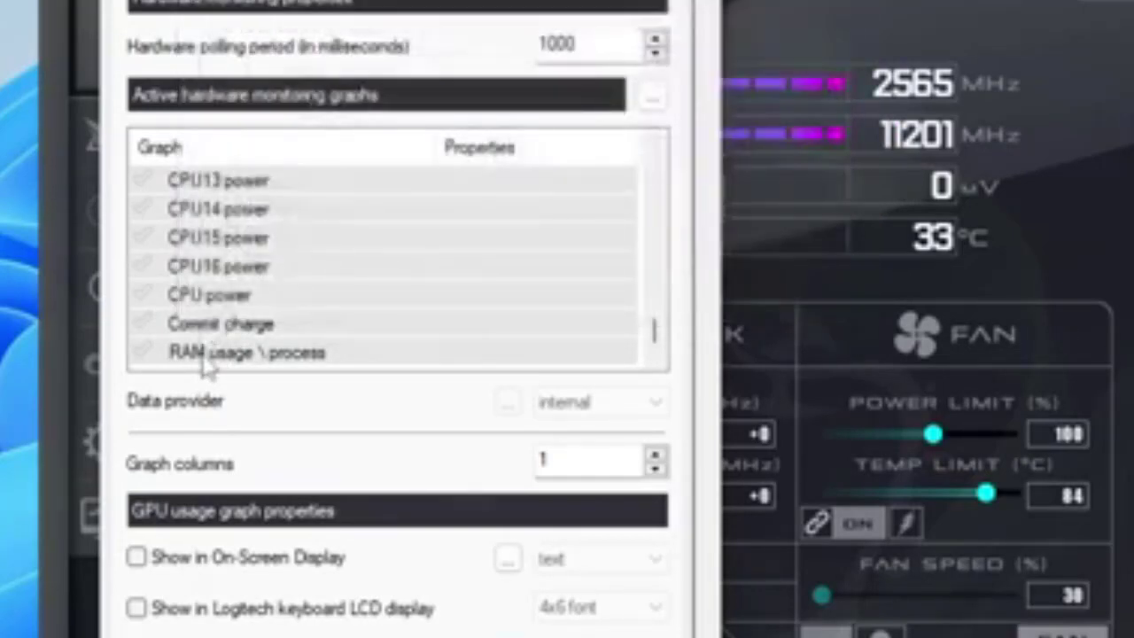
{"action": "key", "text": "ctrl+a"}
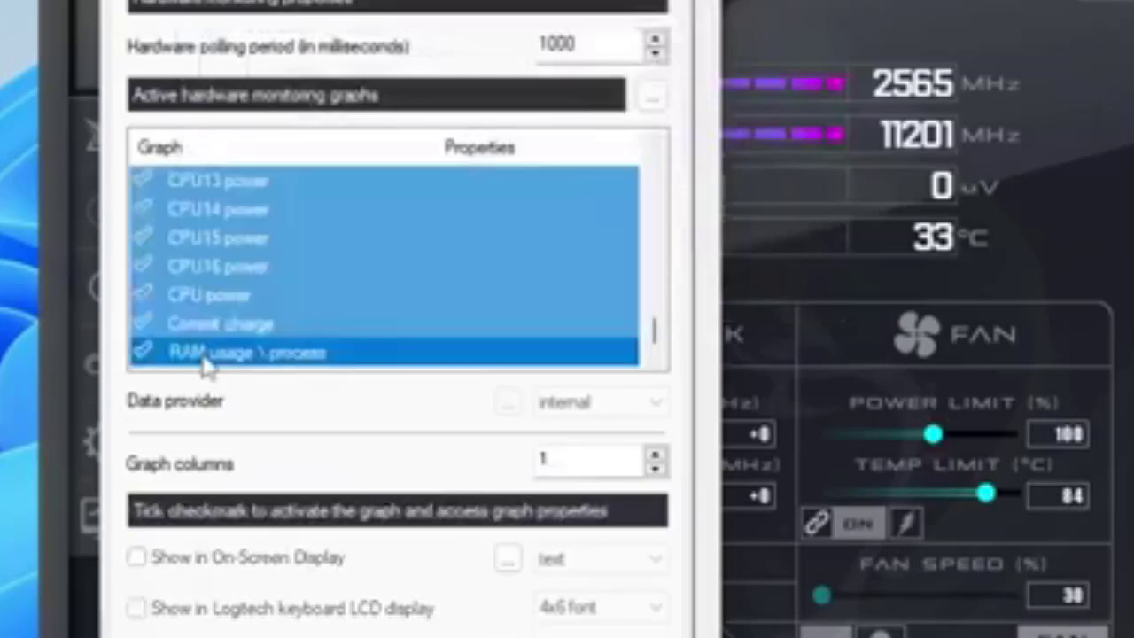
{"action": "mouse_move", "coordinate": [653, 329]}
{"action": "left_mouse_down"}
{"action": "mouse_move", "coordinate": [657, 170]}
{"action": "mouse_move", "coordinate": [654, 346]}
{"action": "left_mouse_up"}
{"action": "left_click", "coordinate": [246, 264]}
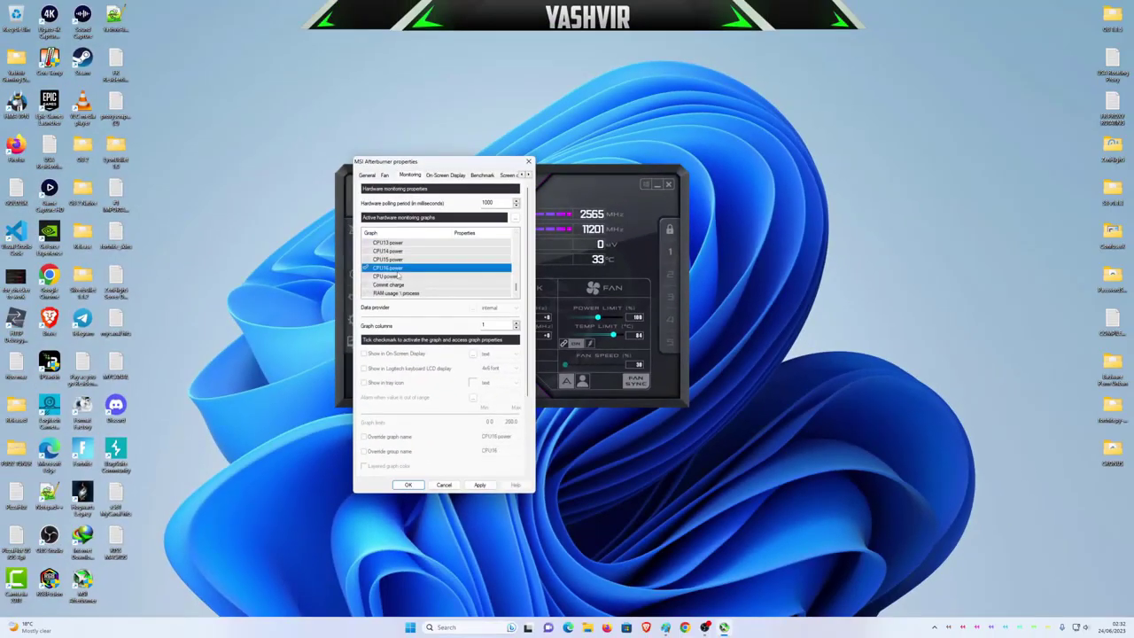
{"action": "key", "text": "Home"}
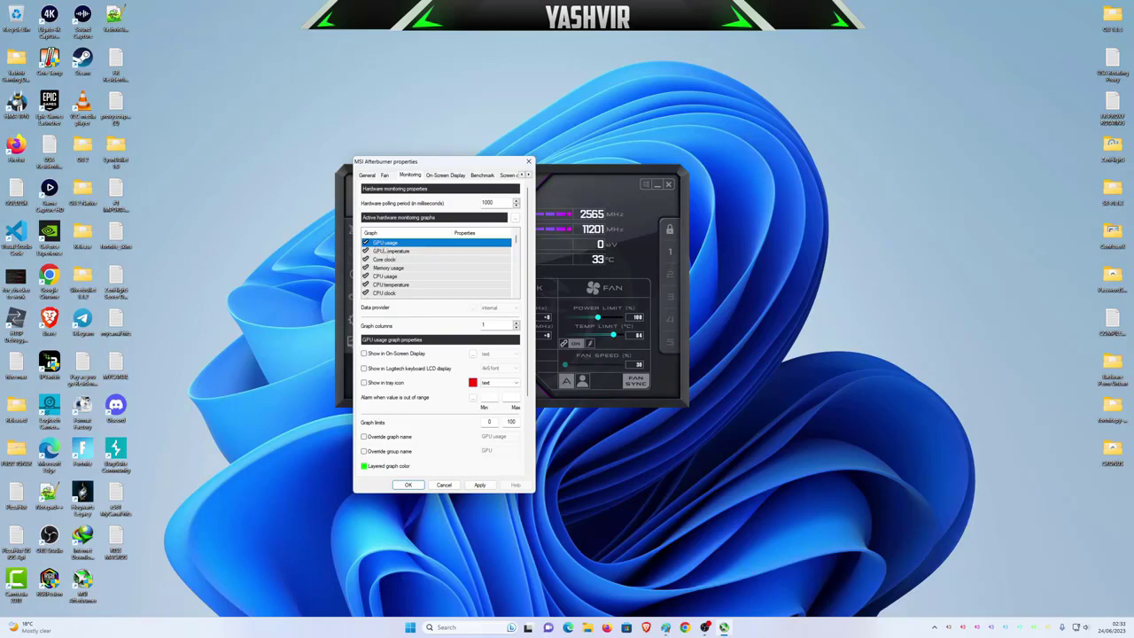
Review the active monitoring graphs from GPU temperature through the framerate entries and accept the properties dialog
{"action": "left_click", "coordinate": [386, 251]}
{"action": "left_click", "coordinate": [388, 259]}
{"action": "left_click", "coordinate": [390, 269]}
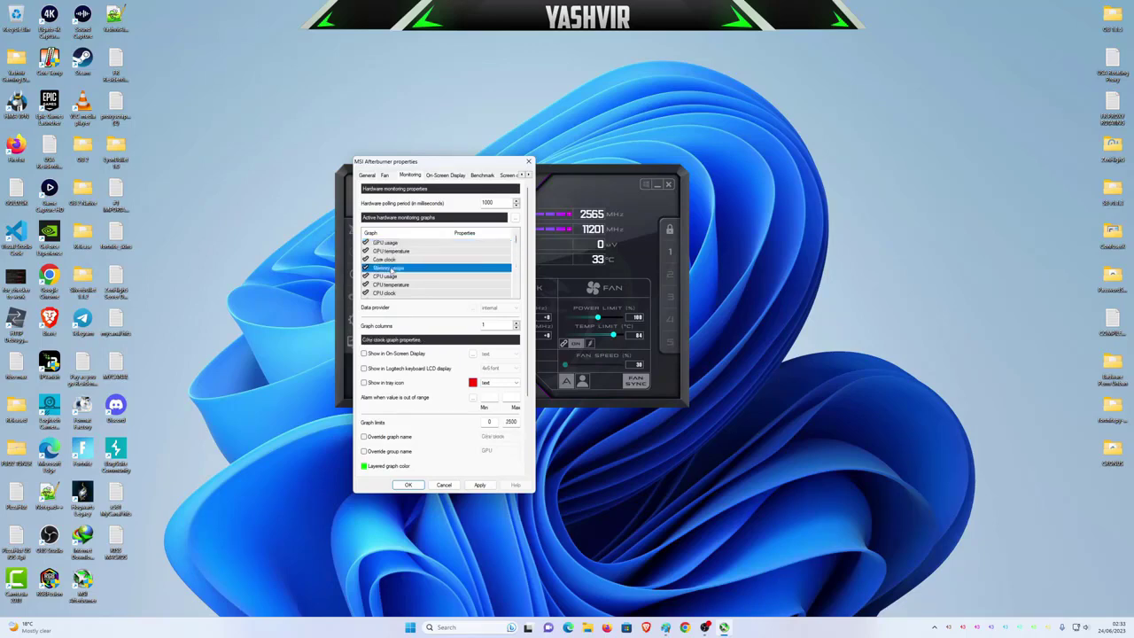
{"action": "scroll", "coordinate": [393, 278], "scroll_direction": "down", "scroll_amount": 1}
{"action": "scroll", "coordinate": [395, 277], "scroll_direction": "up", "scroll_amount": 1}
{"action": "left_click", "coordinate": [386, 243]}
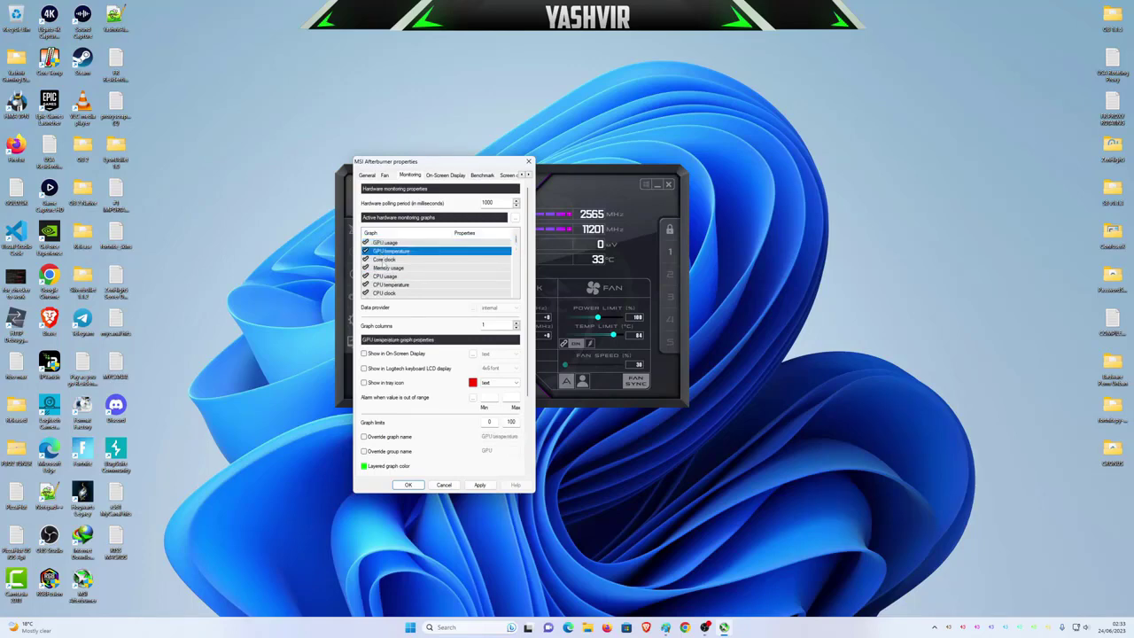
{"action": "left_click", "coordinate": [384, 262]}
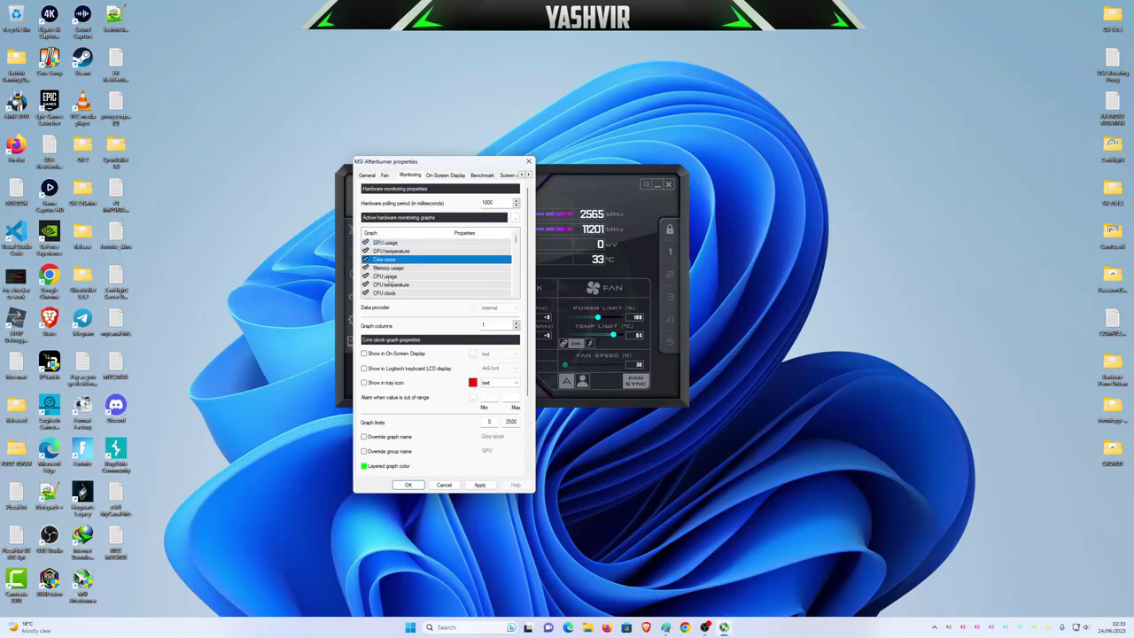
{"action": "scroll", "coordinate": [396, 279], "scroll_direction": "down", "scroll_amount": 1}
{"action": "left_click", "coordinate": [386, 251]}
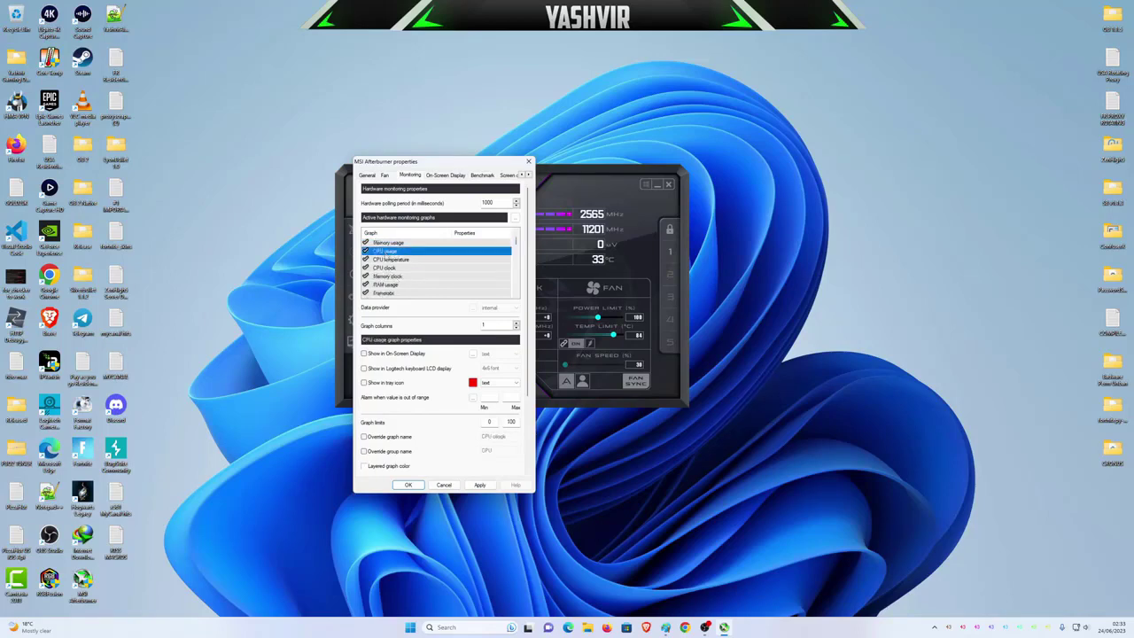
{"action": "left_click", "coordinate": [388, 266]}
{"action": "scroll", "coordinate": [399, 279], "scroll_direction": "down", "scroll_amount": 2}
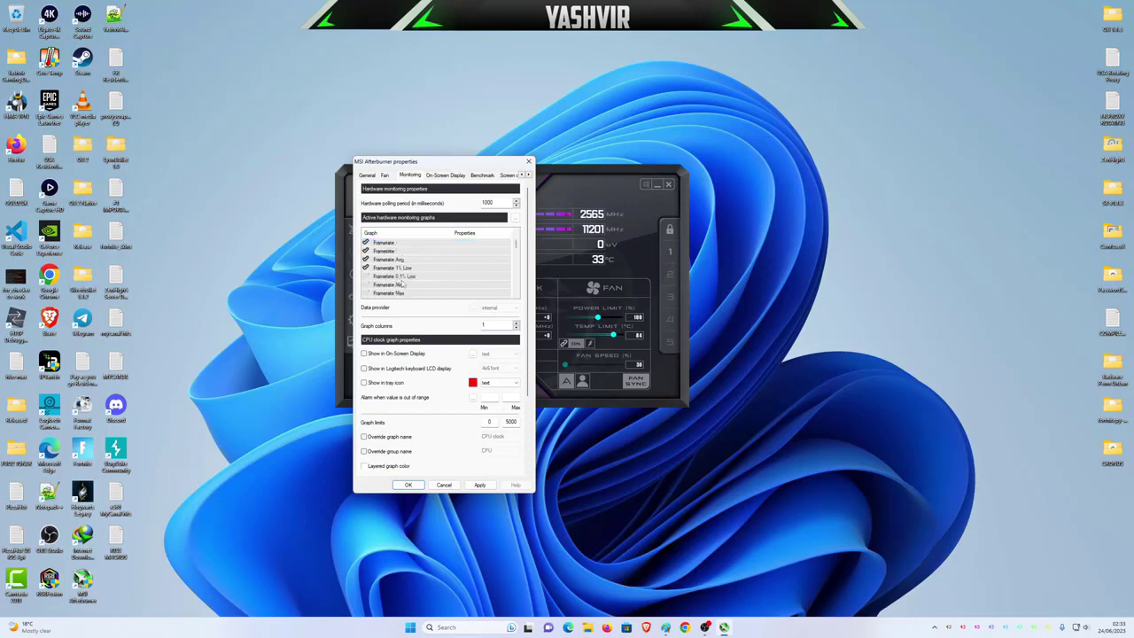
{"action": "scroll", "coordinate": [401, 278], "scroll_direction": "down", "scroll_amount": 1}
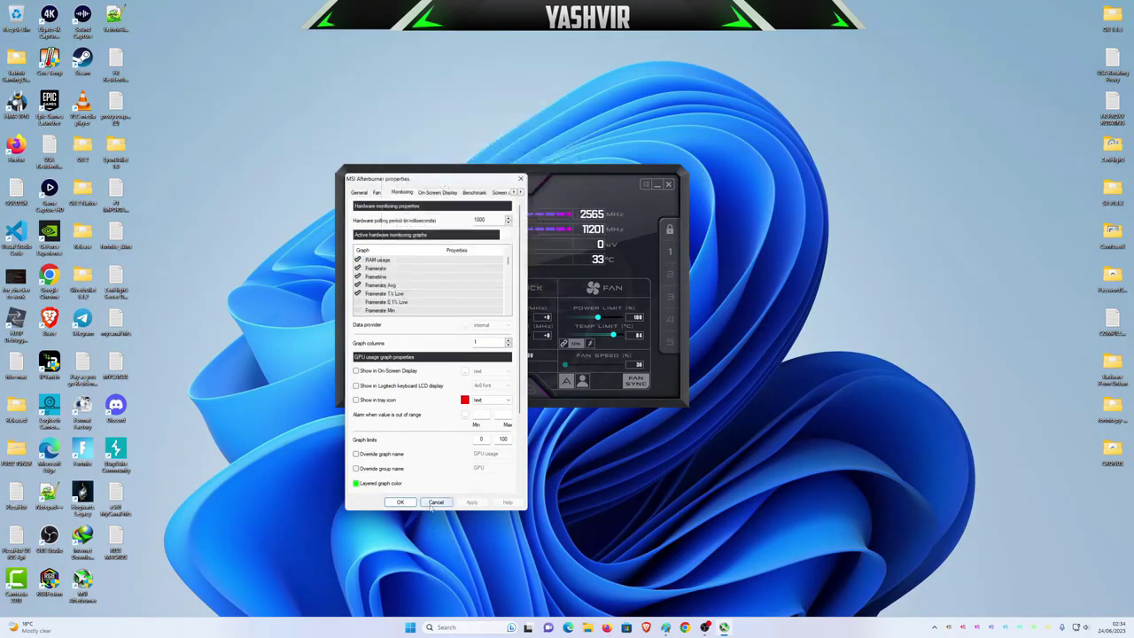
{"action": "left_click", "coordinate": [400, 502]}
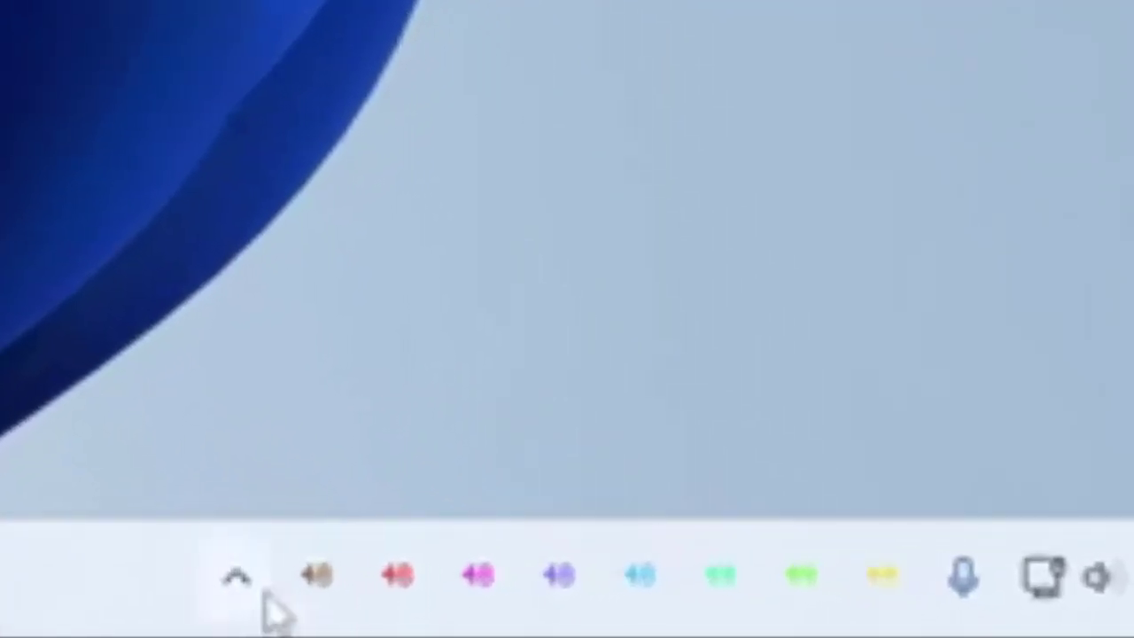
Switch to the RivaTuner Statistics Server window, close the MSI Afterburner window and move RivaTuner to the middle of the desktop
{"action": "left_click", "coordinate": [934, 627]}
{"action": "left_click", "coordinate": [917, 600]}
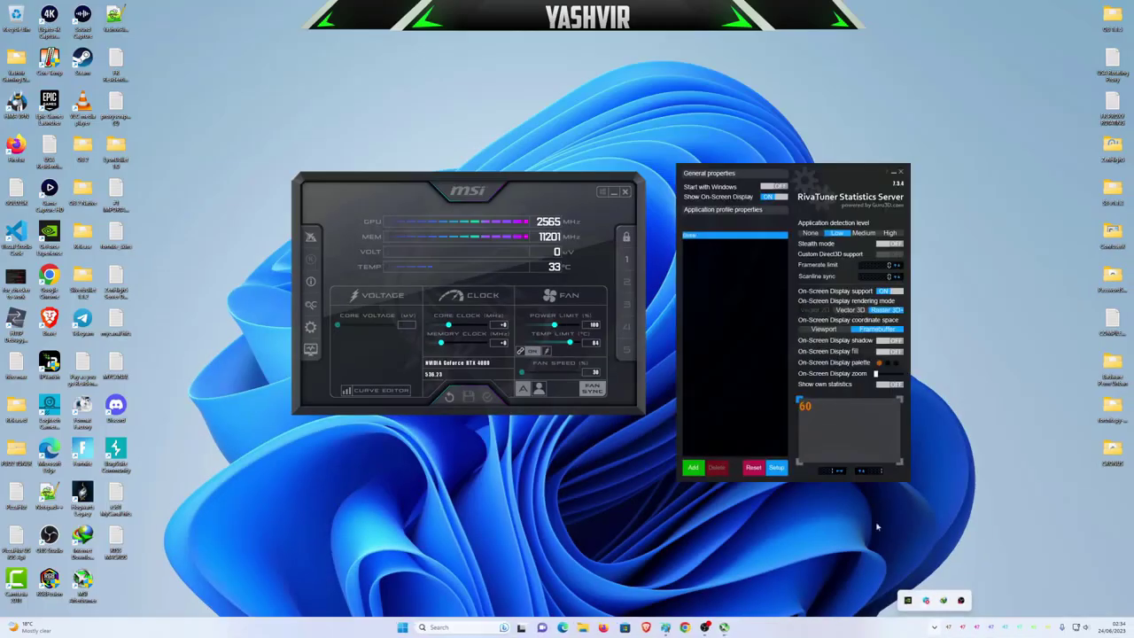
{"action": "left_click_drag", "start_coordinate": [817, 173], "coordinate": [791, 155]}
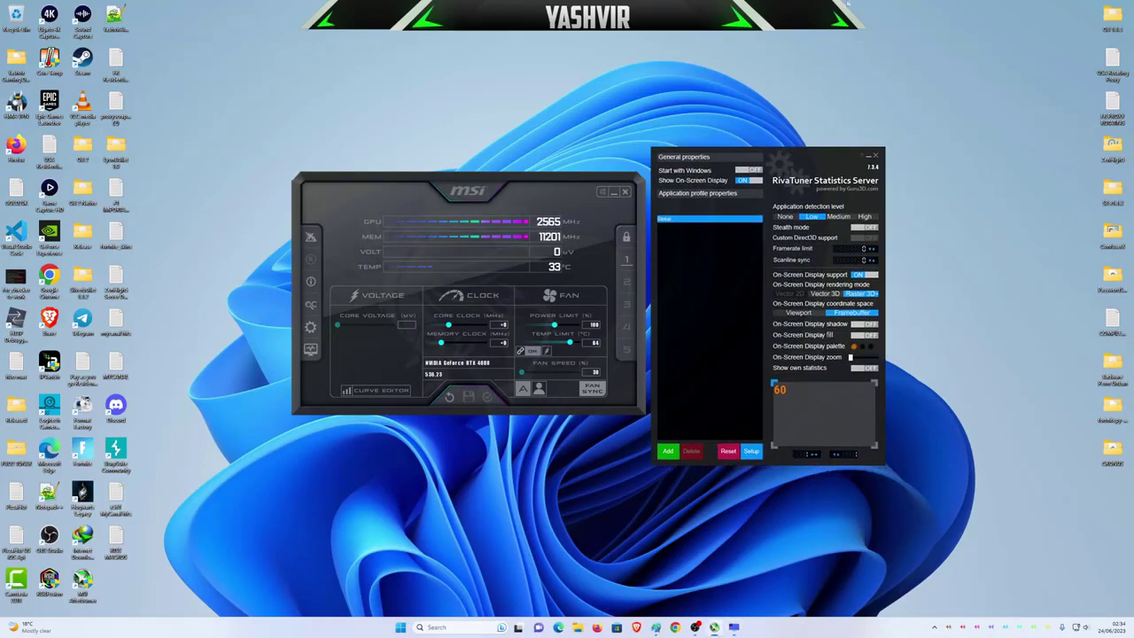
{"action": "left_click", "coordinate": [624, 192]}
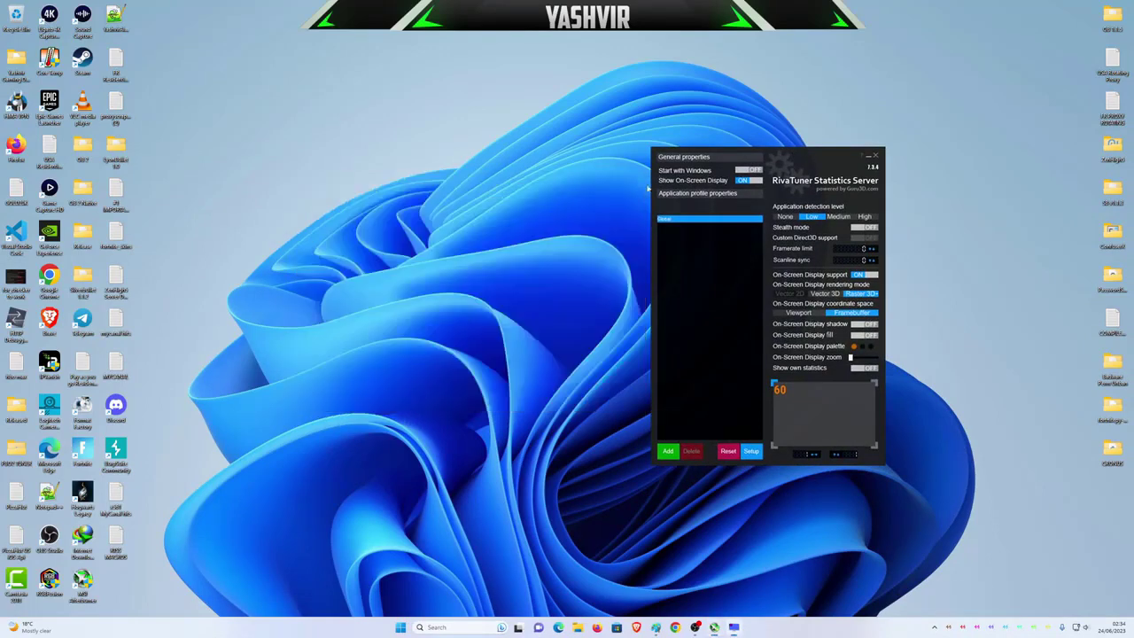
{"action": "left_click_drag", "start_coordinate": [805, 156], "coordinate": [611, 149]}
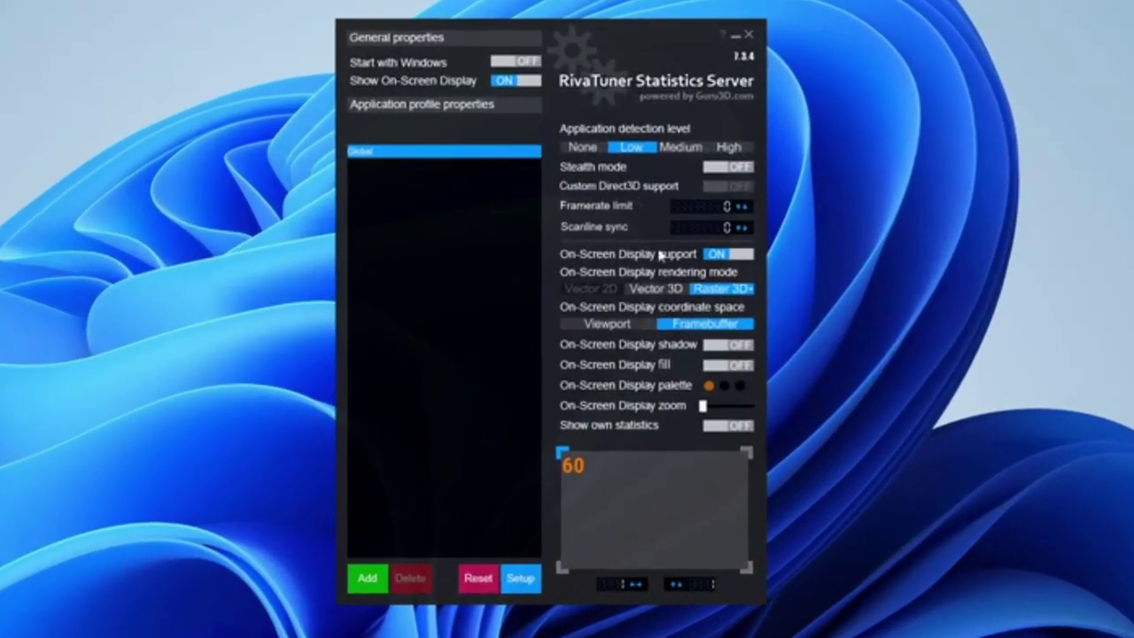
Set the On-Screen Display's Raster 3D font to GeForce, Bold, size 10
{"action": "left_click", "coordinate": [727, 294]}
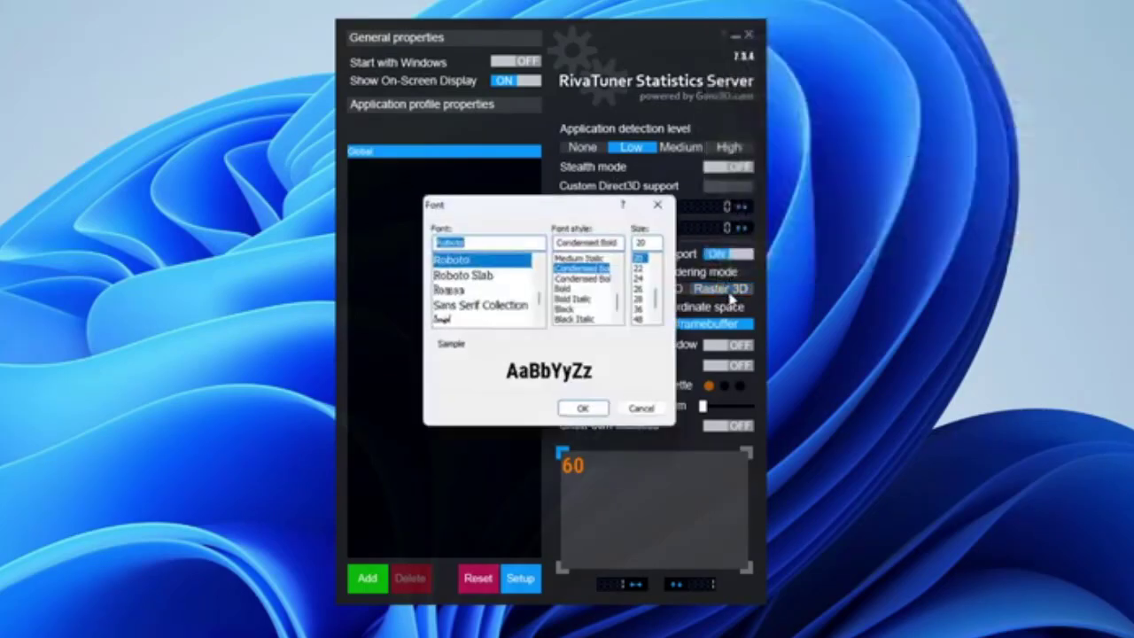
{"action": "left_click_drag", "start_coordinate": [545, 206], "coordinate": [550, 291]}
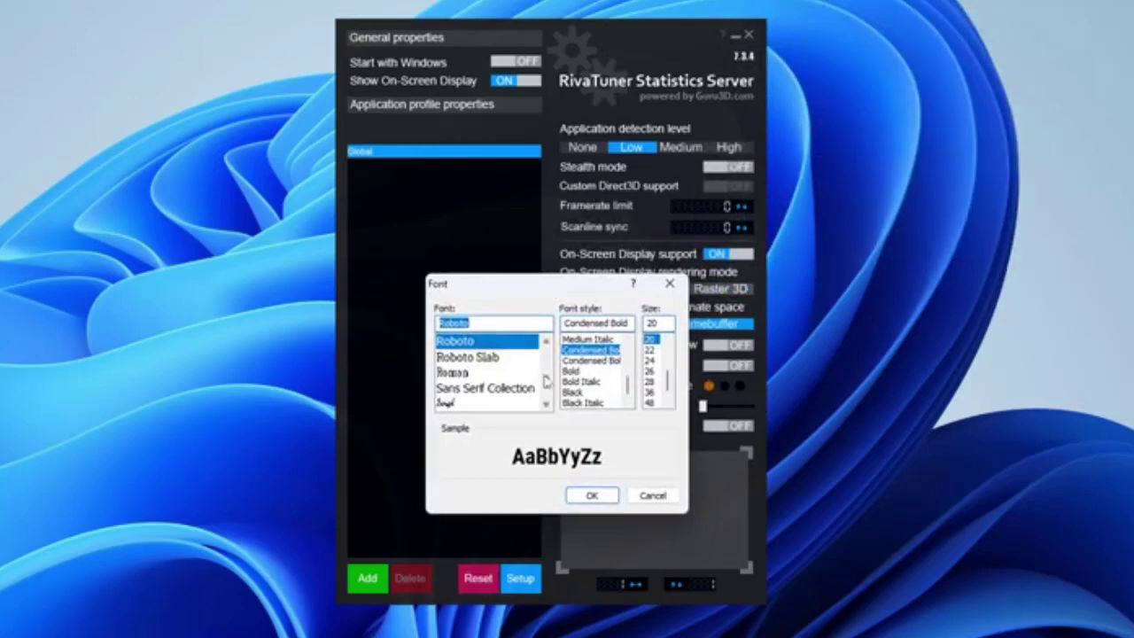
{"action": "left_click_drag", "start_coordinate": [548, 383], "coordinate": [547, 354]}
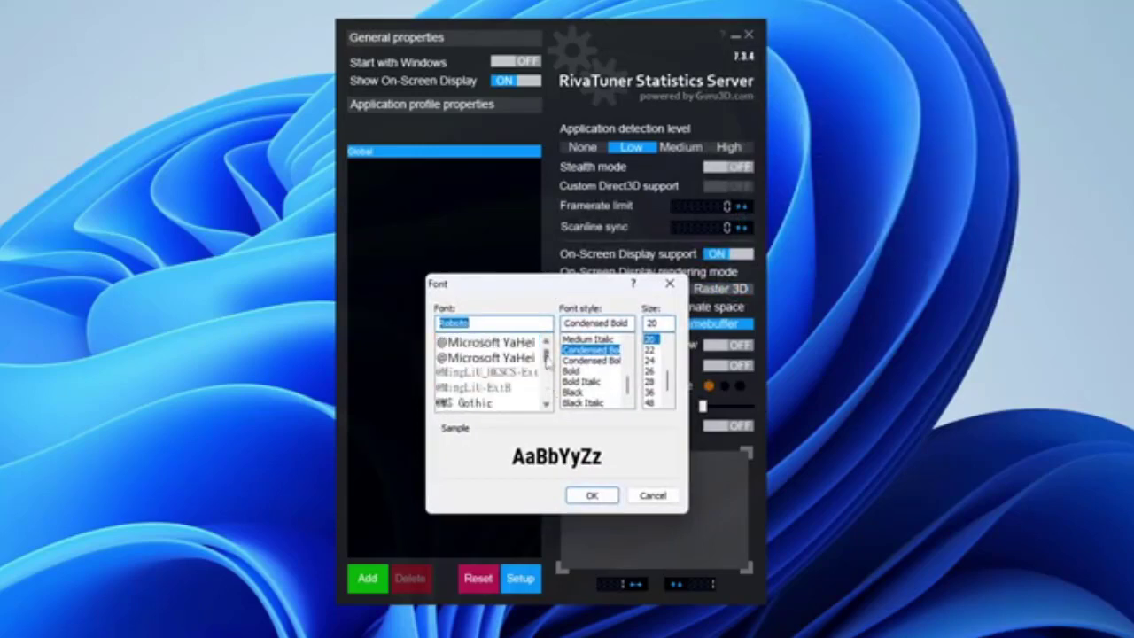
{"action": "type", "text": "Segoe"}
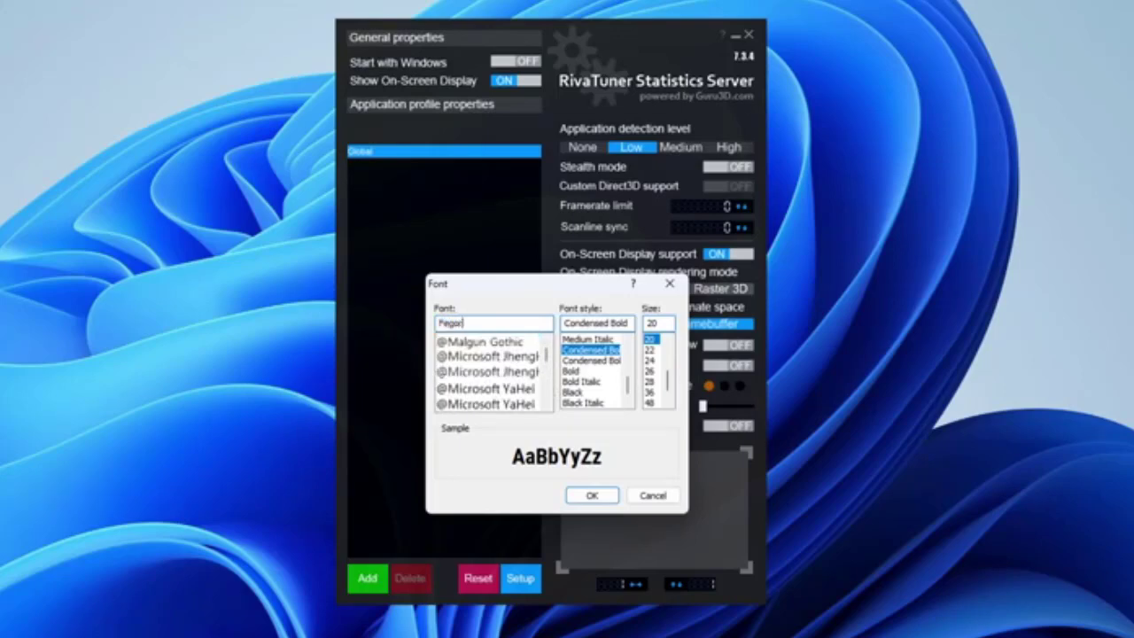
{"action": "key", "text": "ctrl+a"}
{"action": "type", "text": "Ge"}
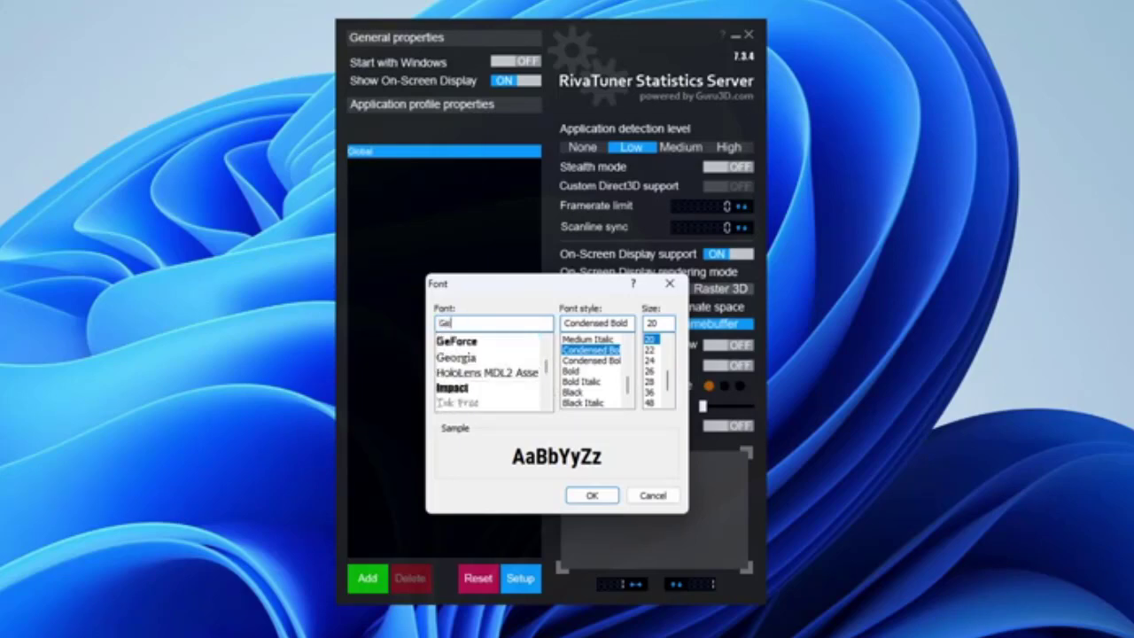
{"action": "type", "text": "for"}
{"action": "left_click", "coordinate": [457, 341]}
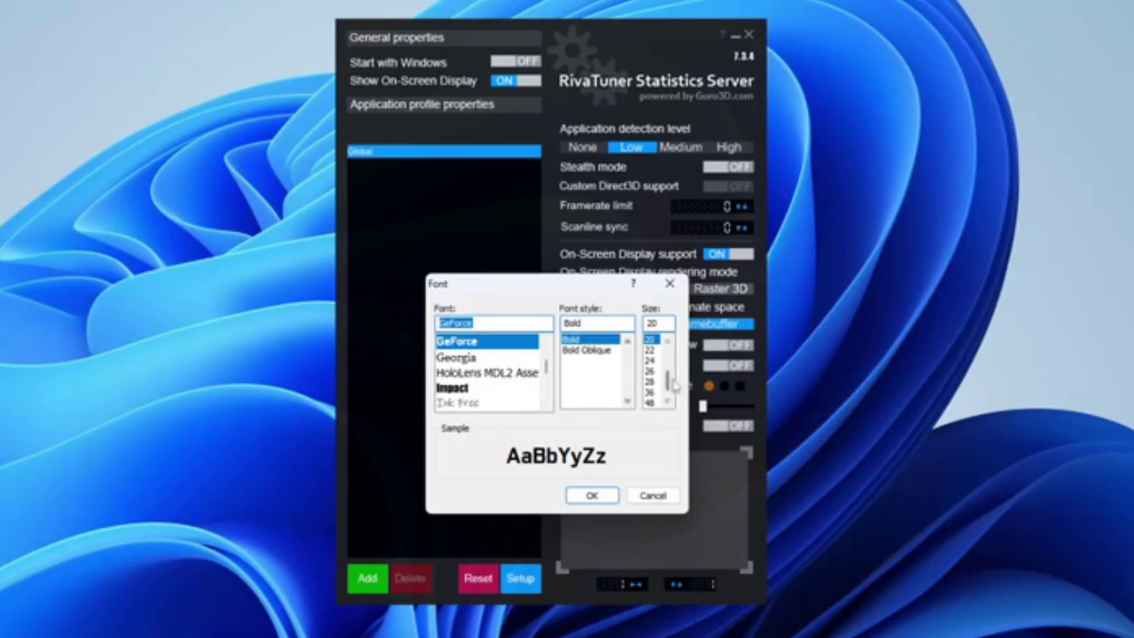
{"action": "scroll", "coordinate": [663, 377], "scroll_direction": "up", "scroll_amount": 3}
{"action": "left_click", "coordinate": [651, 360]}
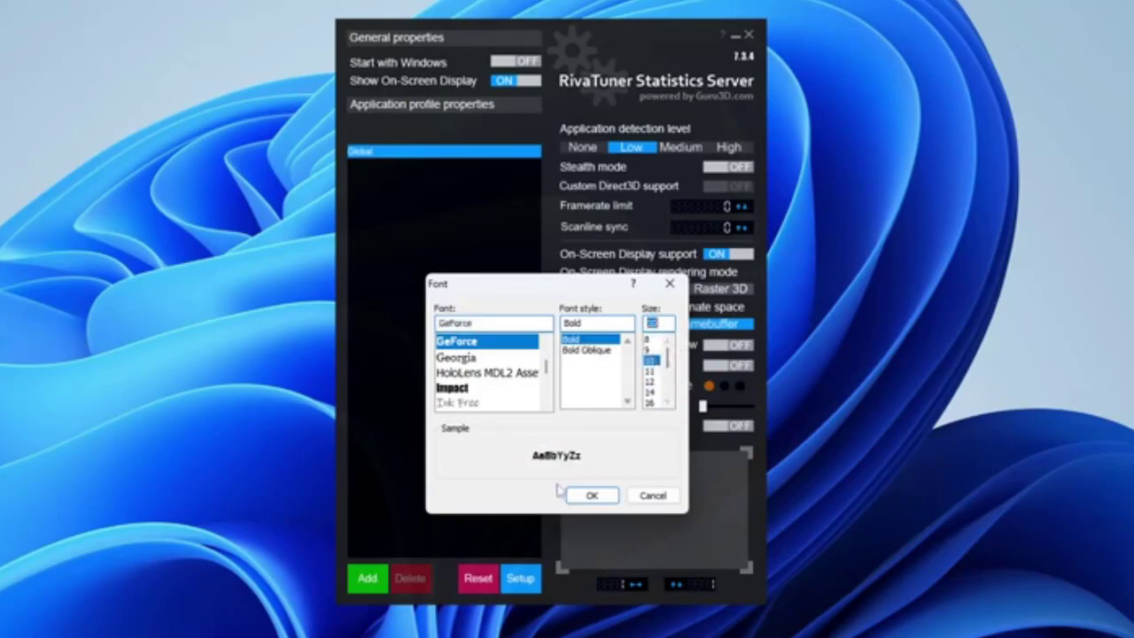
{"action": "left_click", "coordinate": [592, 496]}
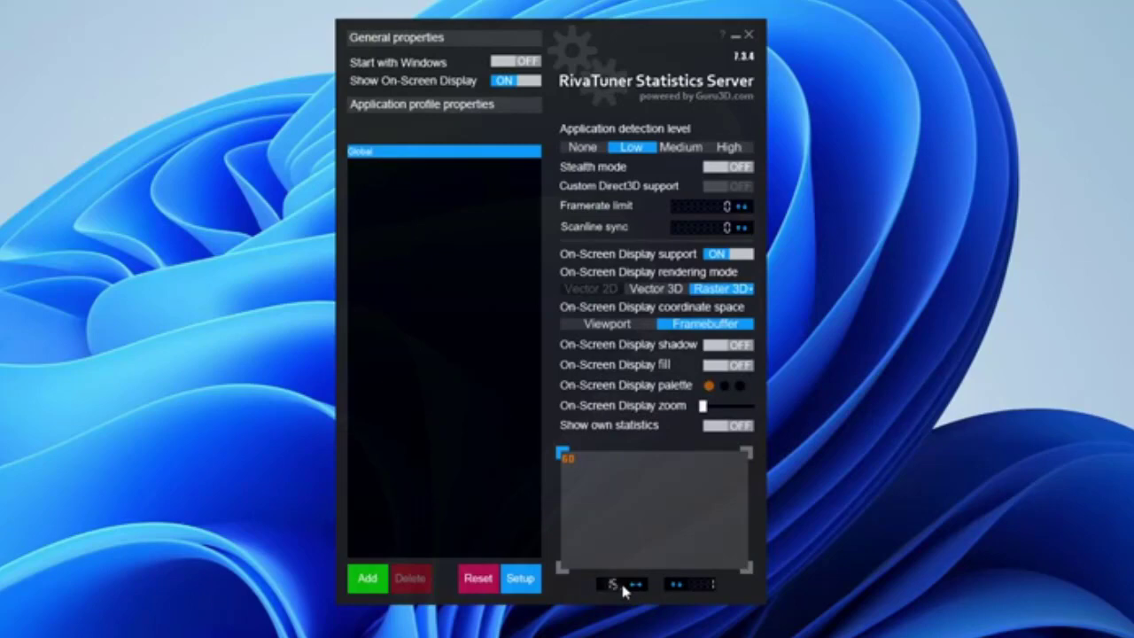
Set the On-Screen Display position offsets to 15 horizontally and 15 vertically
{"action": "key", "text": "Return"}
{"action": "key", "text": "Return"}
{"action": "mouse_move", "coordinate": [619, 592]}
{"action": "key", "text": "Return"}
{"action": "type", "text": "15"}
{"action": "key", "text": "Return"}
Increase the size of the On-Screen Display's GeForce Bold Raster 3D font to 18
{"action": "left_click", "coordinate": [740, 297]}
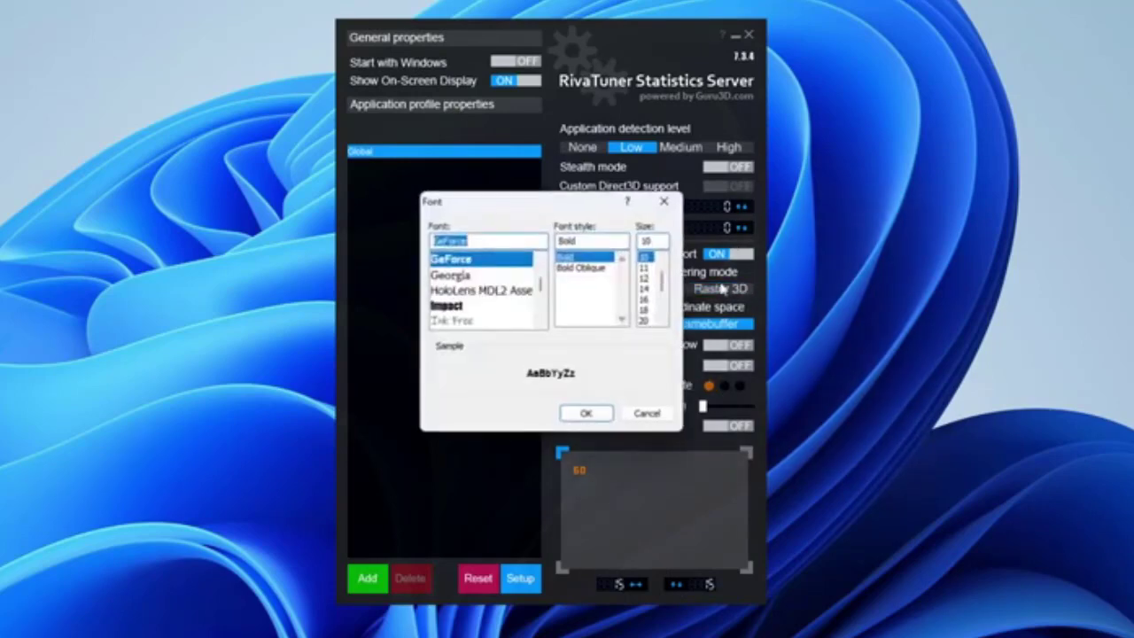
{"action": "left_click", "coordinate": [585, 414]}
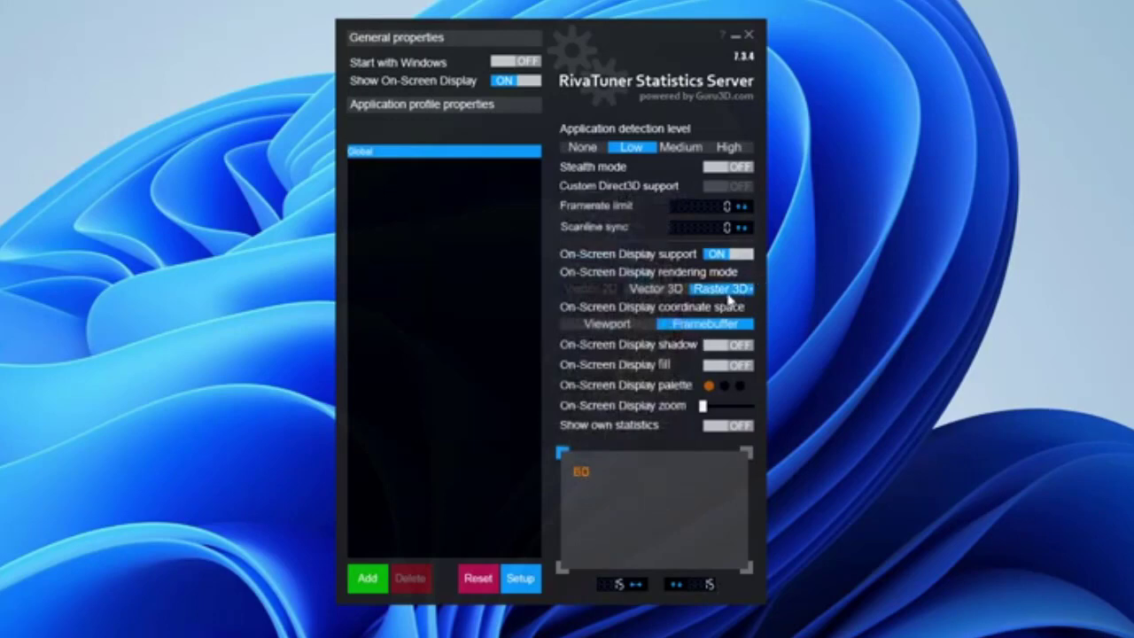
{"action": "left_click", "coordinate": [727, 298]}
{"action": "left_click", "coordinate": [646, 291]}
{"action": "left_click", "coordinate": [602, 415]}
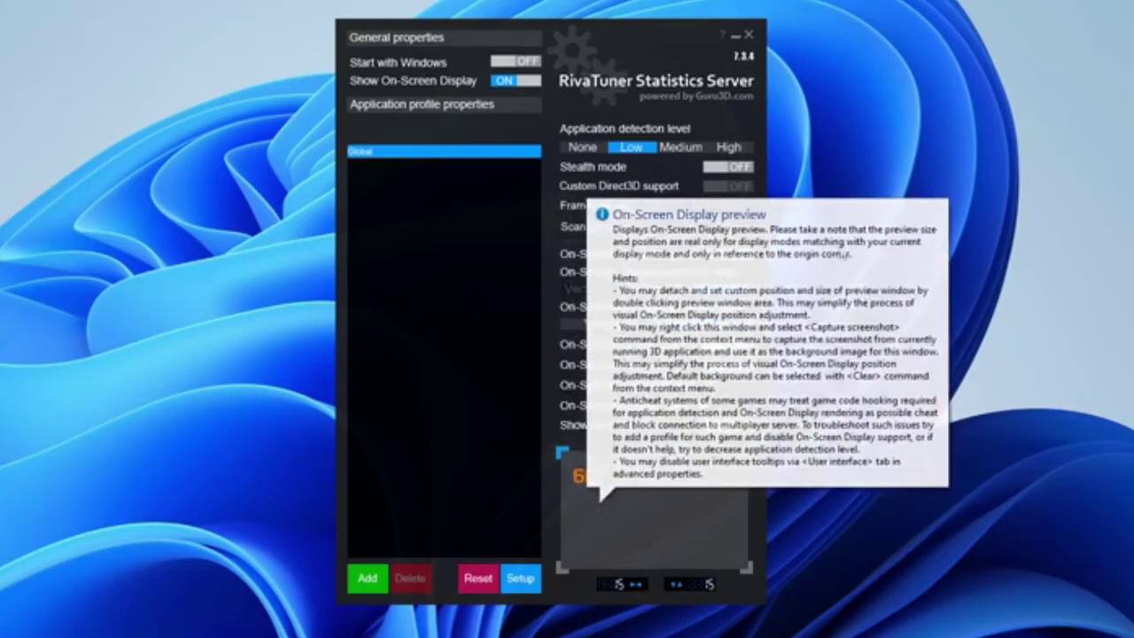
Set the size of the On-Screen Display's GeForce Bold Raster 3D font to 10
{"action": "left_click", "coordinate": [722, 295]}
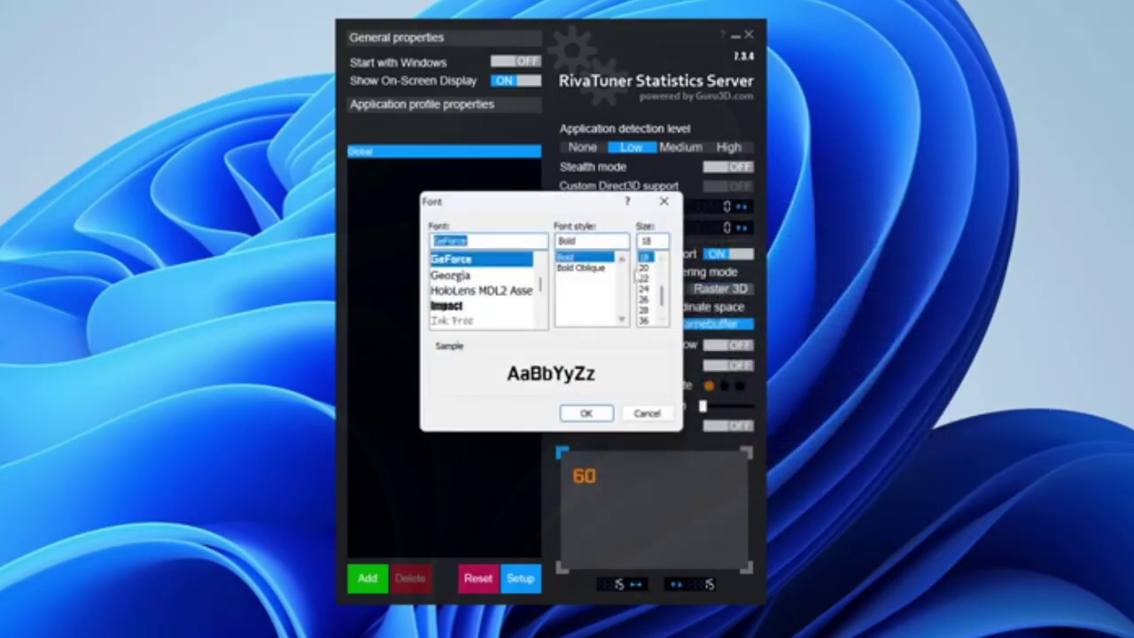
{"action": "scroll", "coordinate": [655, 281], "scroll_direction": "up", "scroll_amount": 2}
{"action": "left_click", "coordinate": [644, 267]}
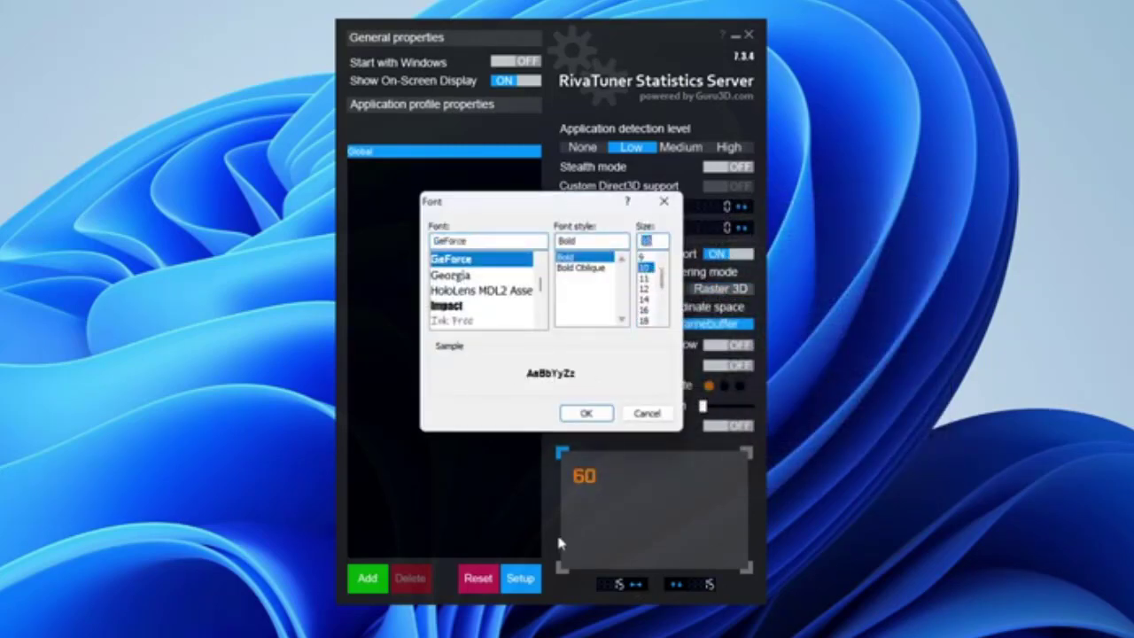
{"action": "left_click", "coordinate": [585, 417]}
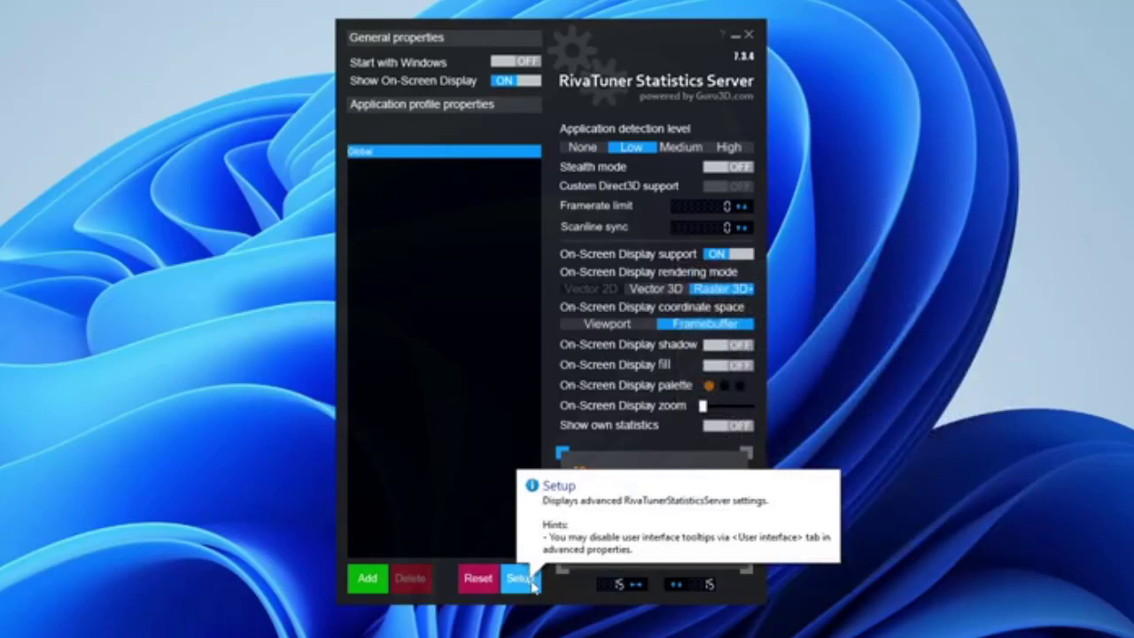
Open the advanced RivaTuner Statistics Server properties and enable benchmark mode in the compatibility properties
{"action": "left_click", "coordinate": [519, 577]}
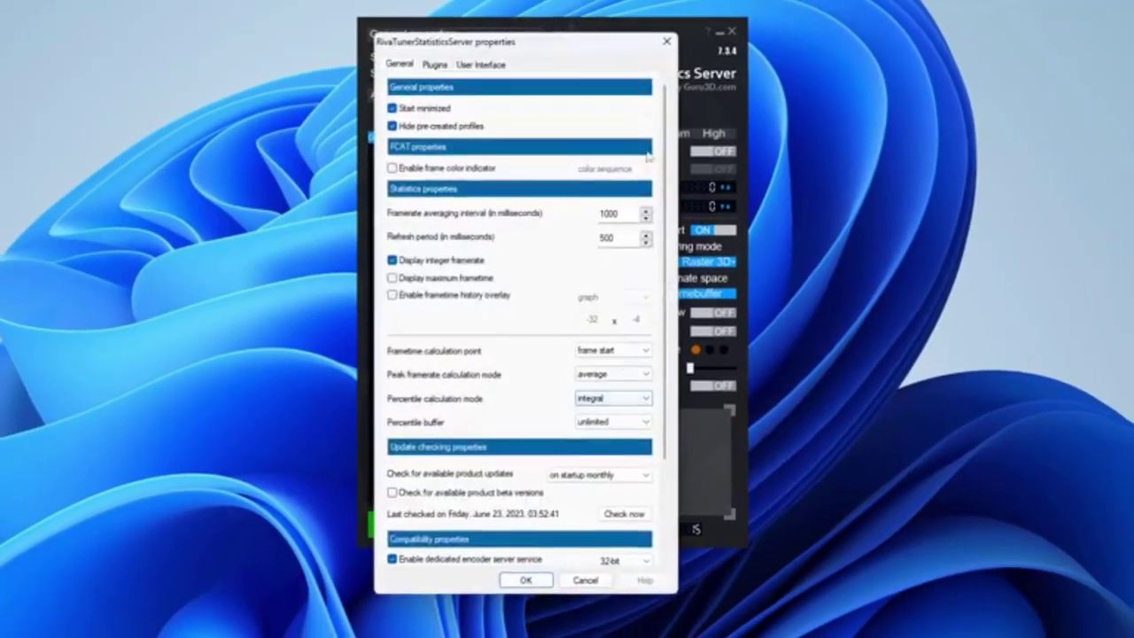
{"action": "left_click_drag", "start_coordinate": [561, 40], "coordinate": [561, 72]}
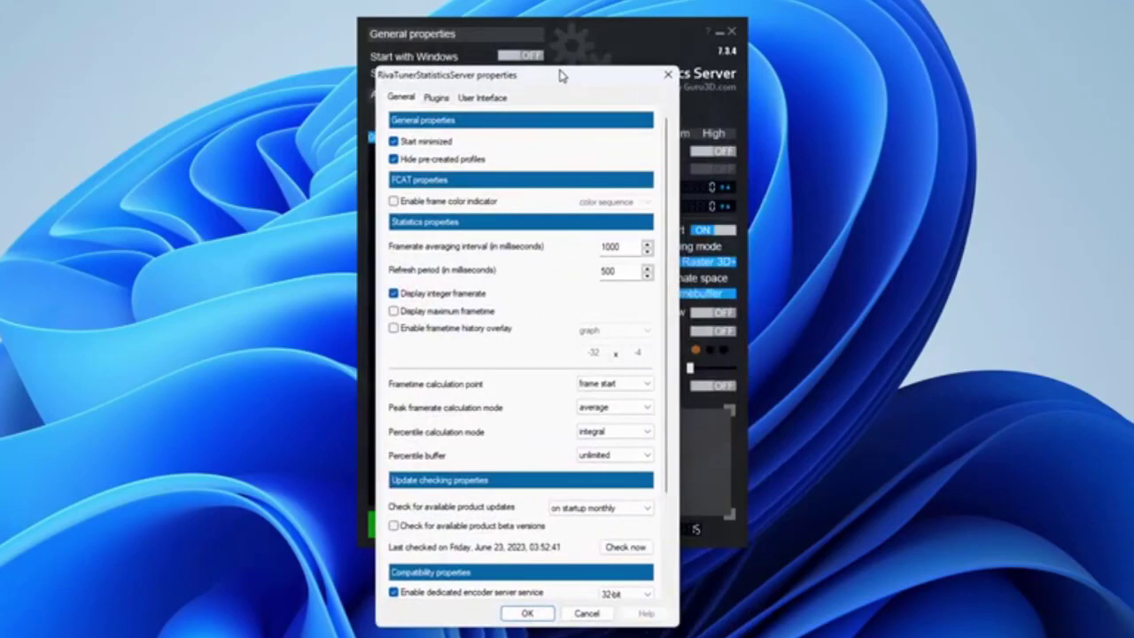
{"action": "left_click_drag", "start_coordinate": [666, 142], "coordinate": [671, 324]}
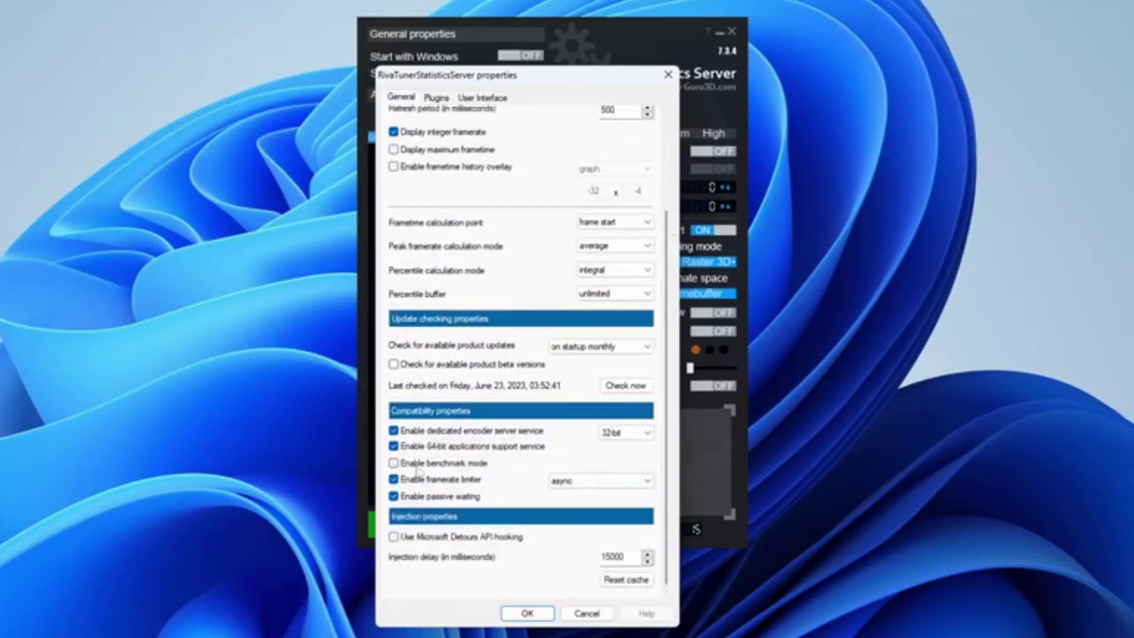
{"action": "left_click", "coordinate": [432, 464]}
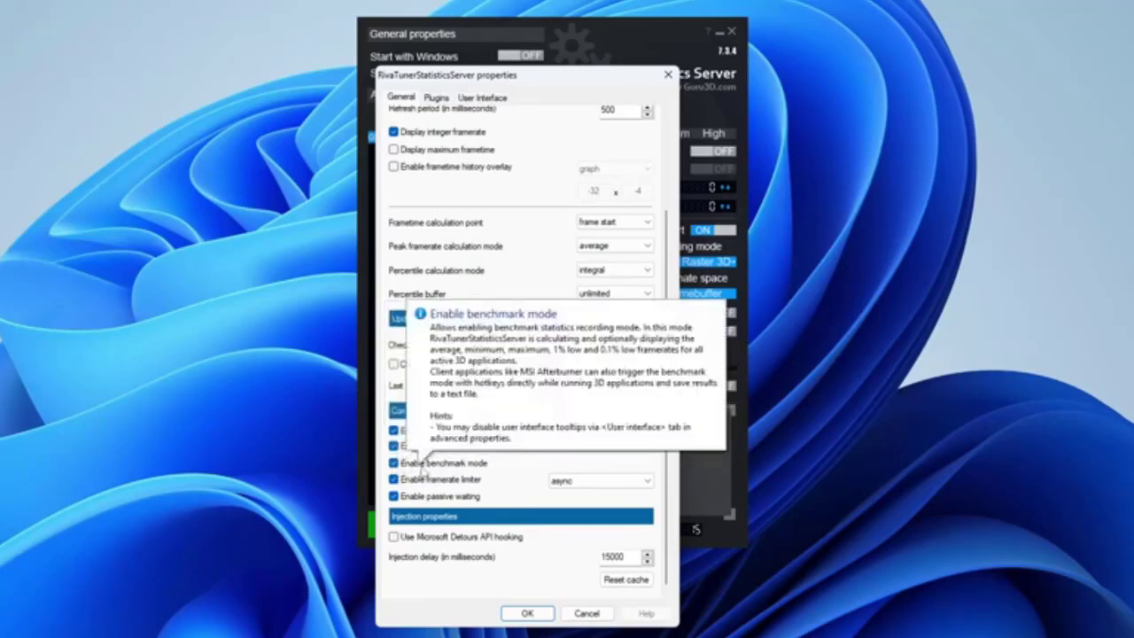
{"action": "left_click", "coordinate": [393, 462]}
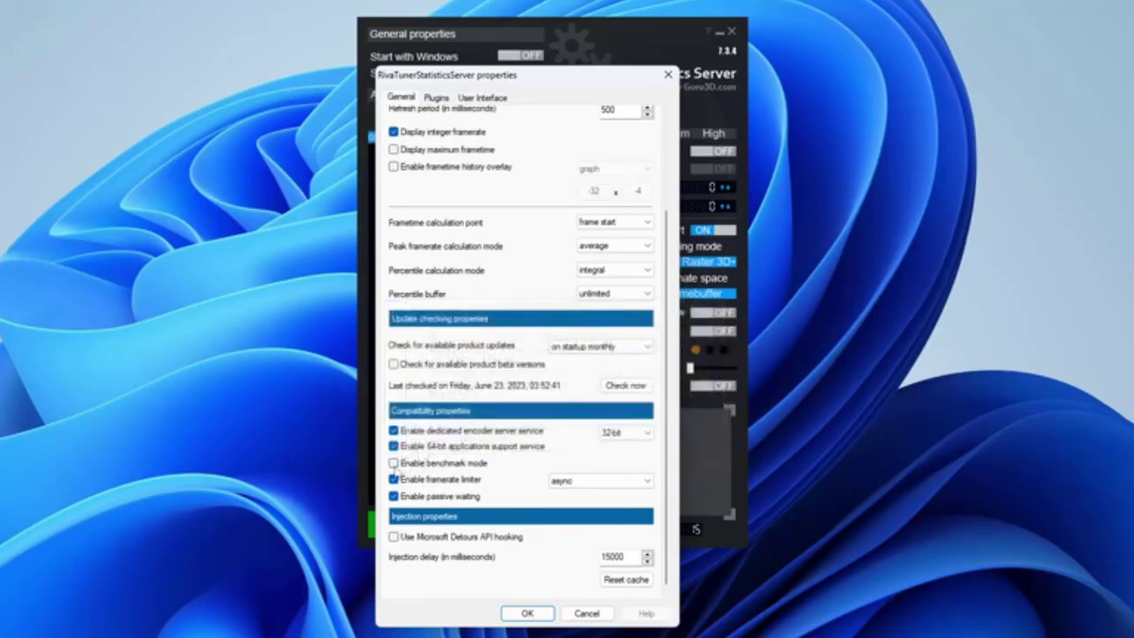
{"action": "left_click", "coordinate": [395, 463]}
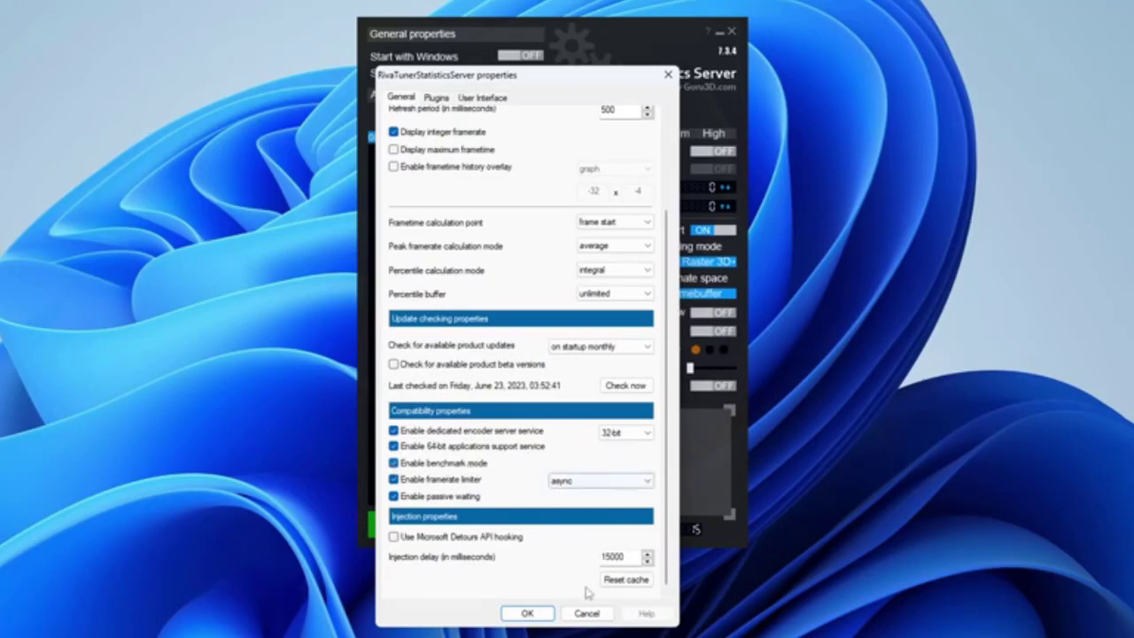
{"action": "left_click", "coordinate": [625, 579]}
{"action": "left_click_drag", "start_coordinate": [667, 479], "coordinate": [684, 413]}
{"action": "left_click_drag", "start_coordinate": [684, 414], "coordinate": [684, 381]}
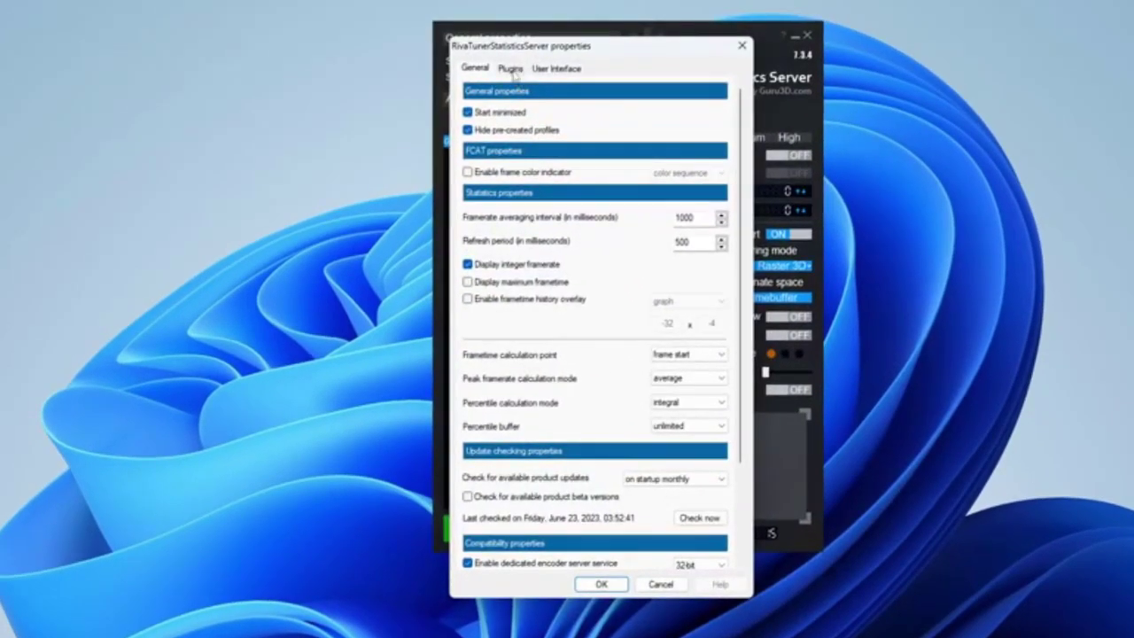
Activate the HotkeyHandler.dll and OverlayEditor.dll plugin modules
{"action": "left_click", "coordinate": [510, 69]}
{"action": "left_click_drag", "start_coordinate": [625, 45], "coordinate": [631, 162]}
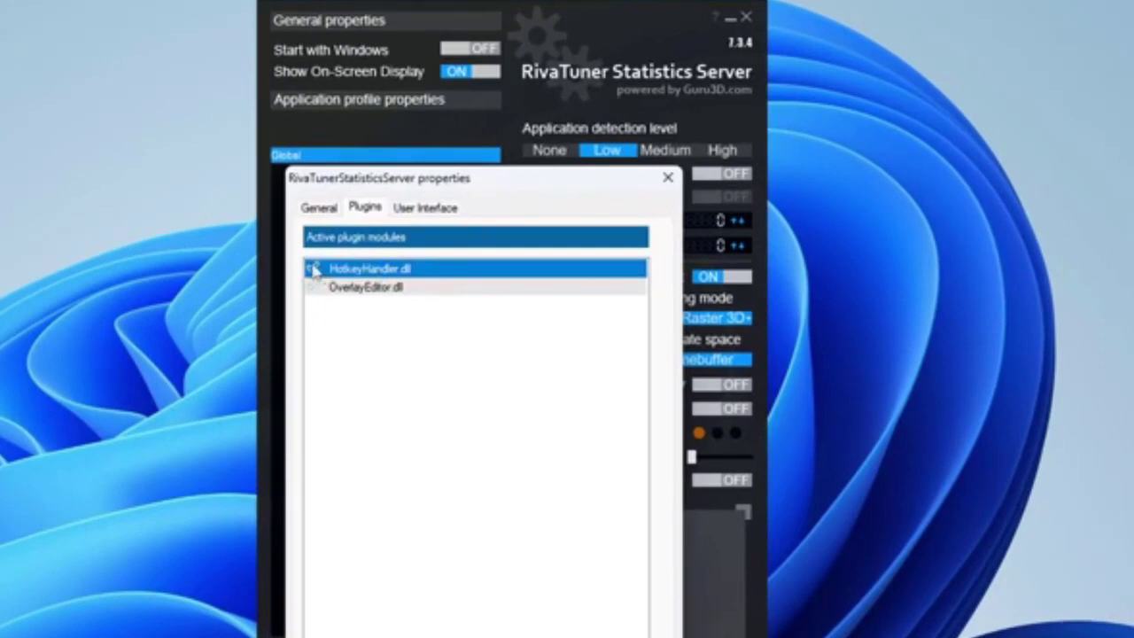
{"action": "left_click", "coordinate": [313, 269]}
{"action": "left_click", "coordinate": [313, 288]}
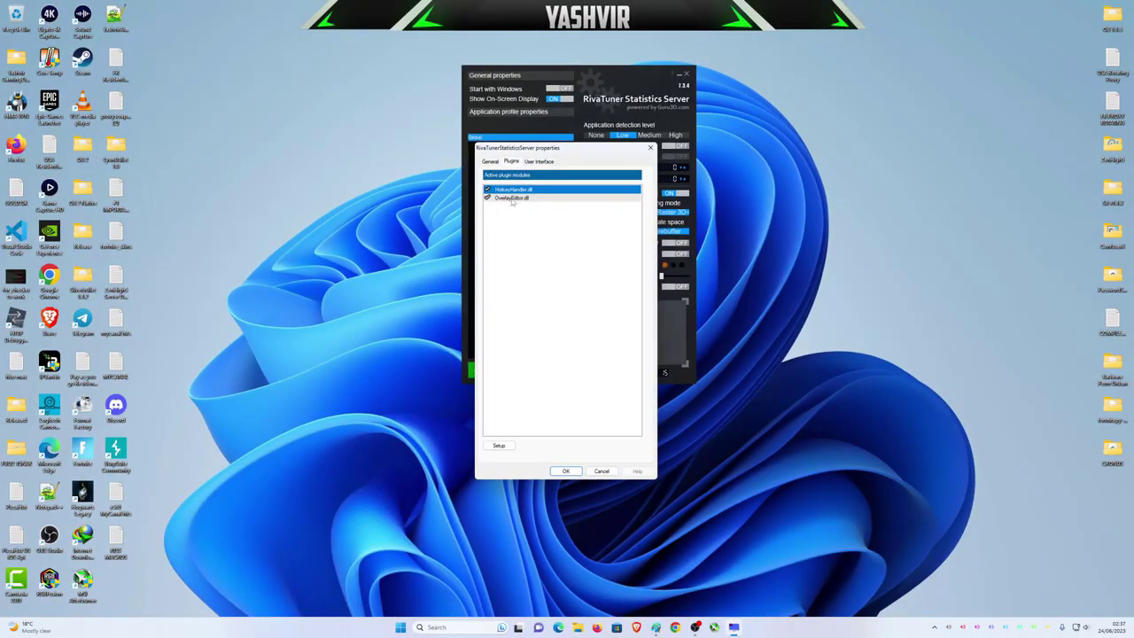
Open the OverlayEditor.dll plugin's Overlay editor and move its window beside the properties dialog
{"action": "left_click", "coordinate": [512, 198]}
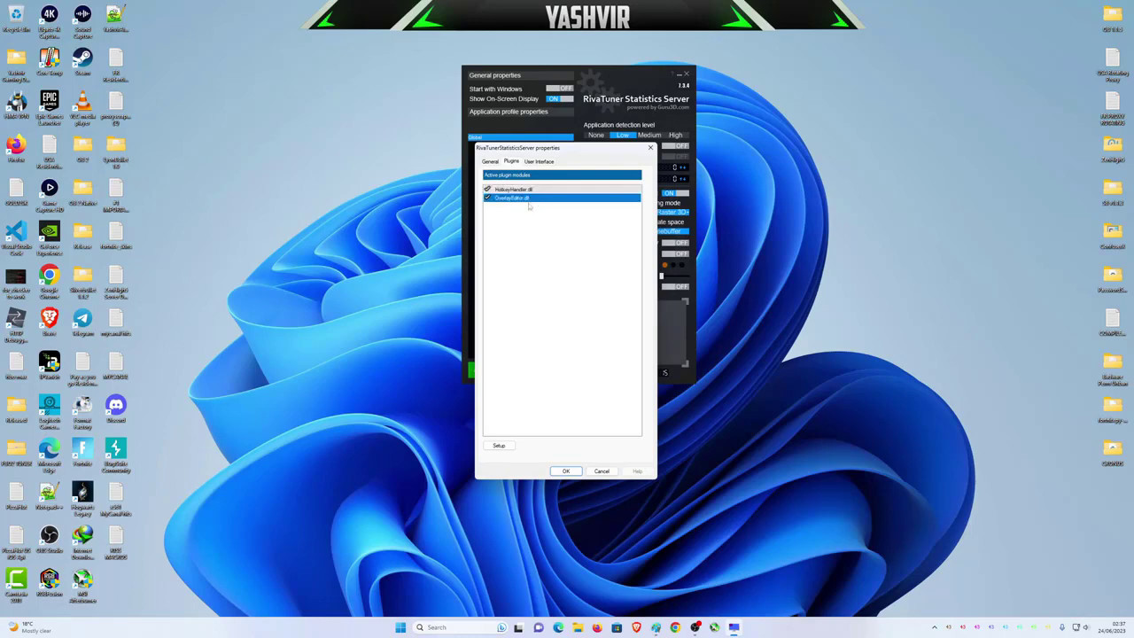
{"action": "left_click", "coordinate": [500, 445]}
{"action": "left_click_drag", "start_coordinate": [509, 140], "coordinate": [732, 198]}
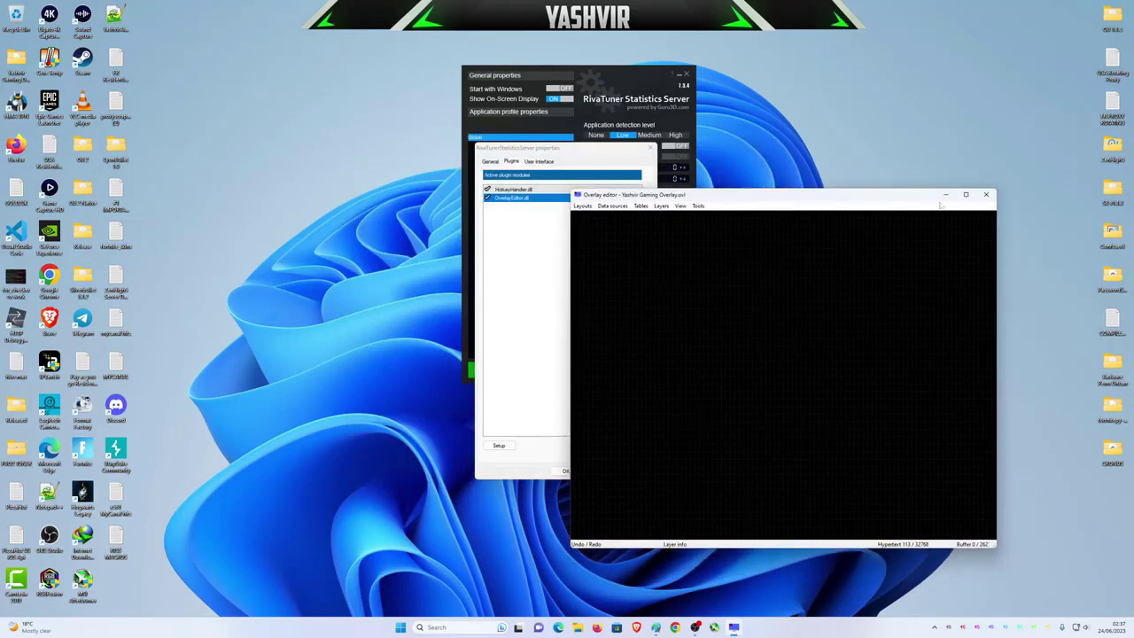
{"action": "left_click", "coordinate": [985, 194]}
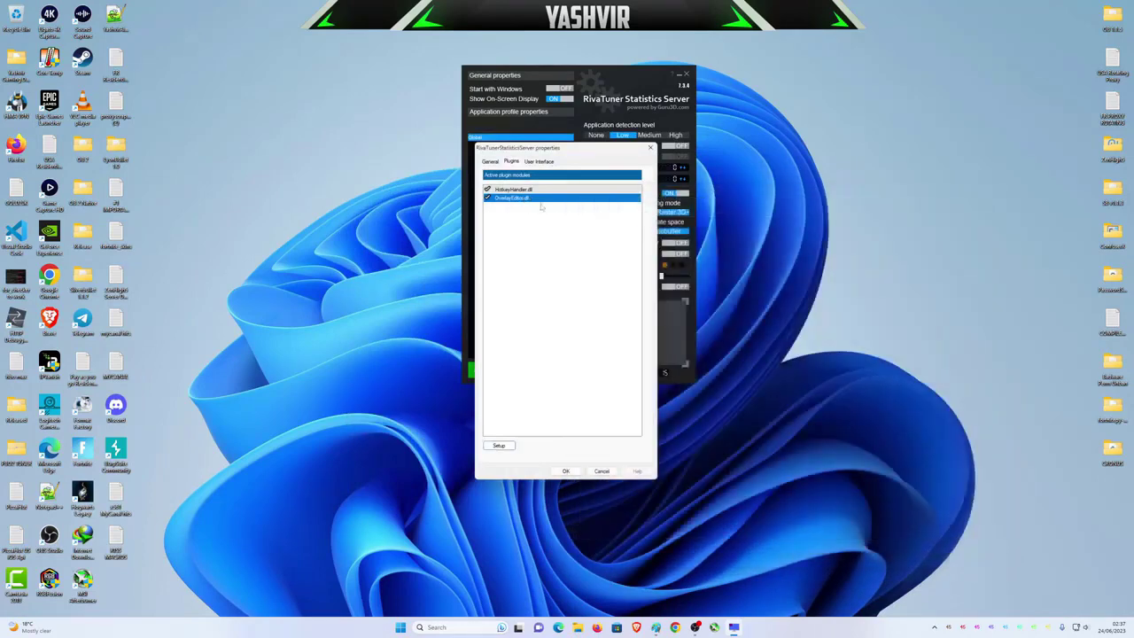
{"action": "double_click", "coordinate": [532, 200]}
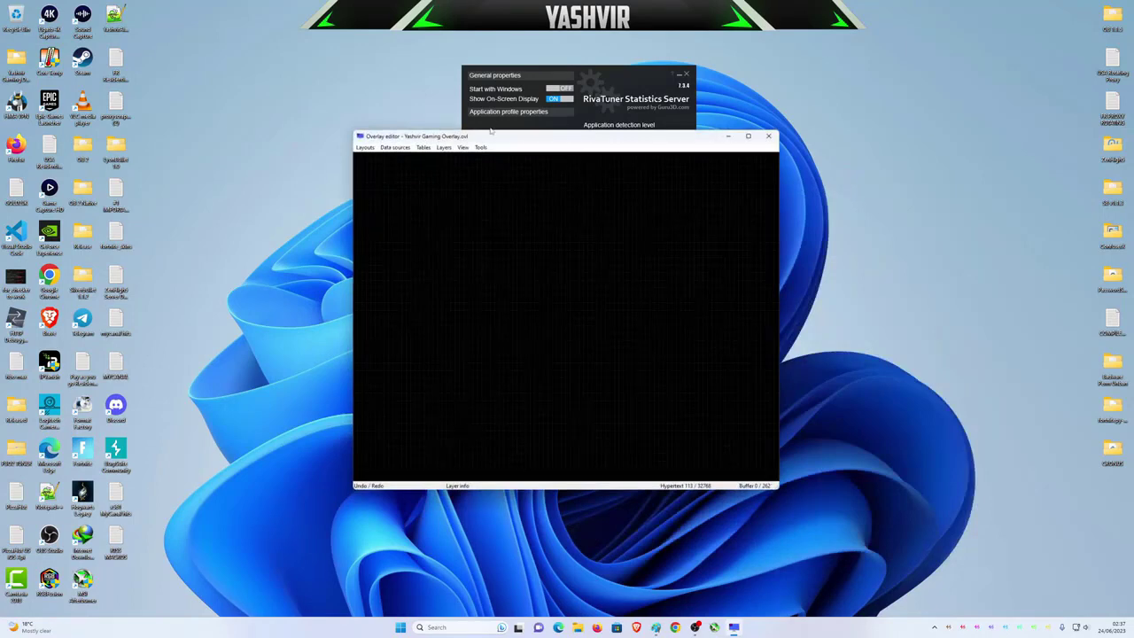
{"action": "left_click_drag", "start_coordinate": [498, 140], "coordinate": [714, 196]}
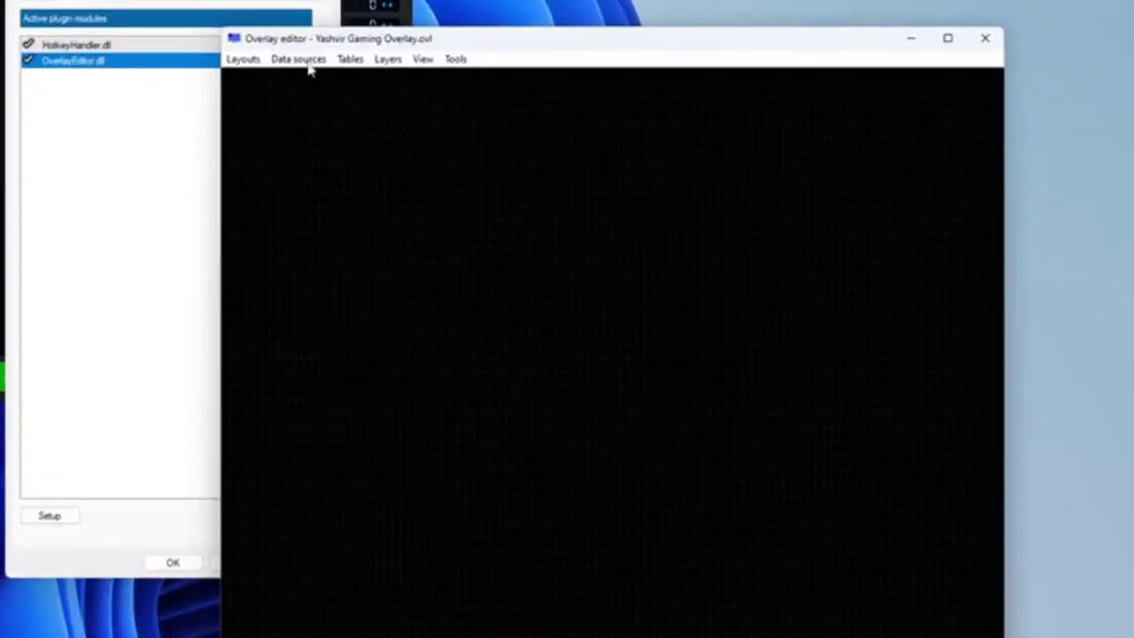
Start adding new data sources to the overlay with MSI Afterburner as the data provider
{"action": "left_click", "coordinate": [302, 63]}
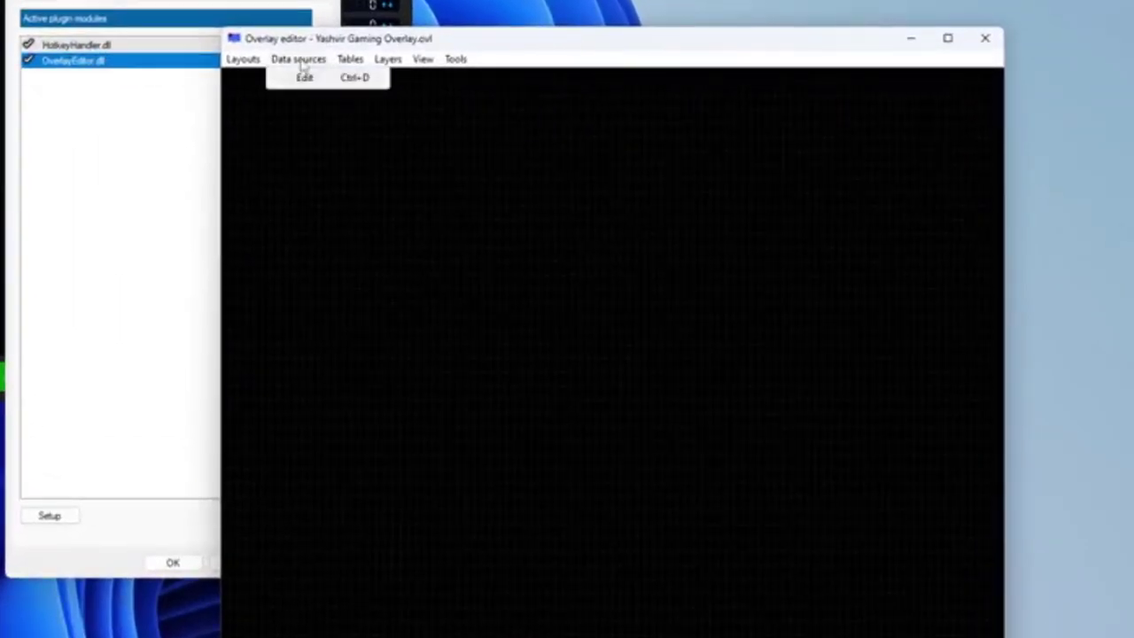
{"action": "left_click", "coordinate": [304, 79]}
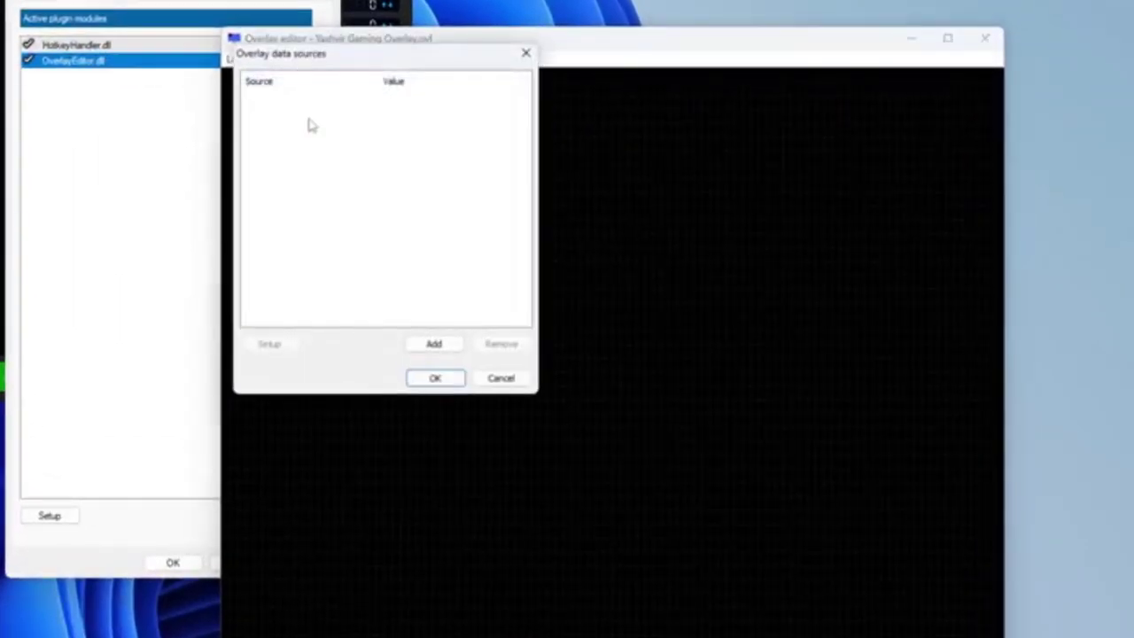
{"action": "left_click_drag", "start_coordinate": [321, 68], "coordinate": [326, 97]}
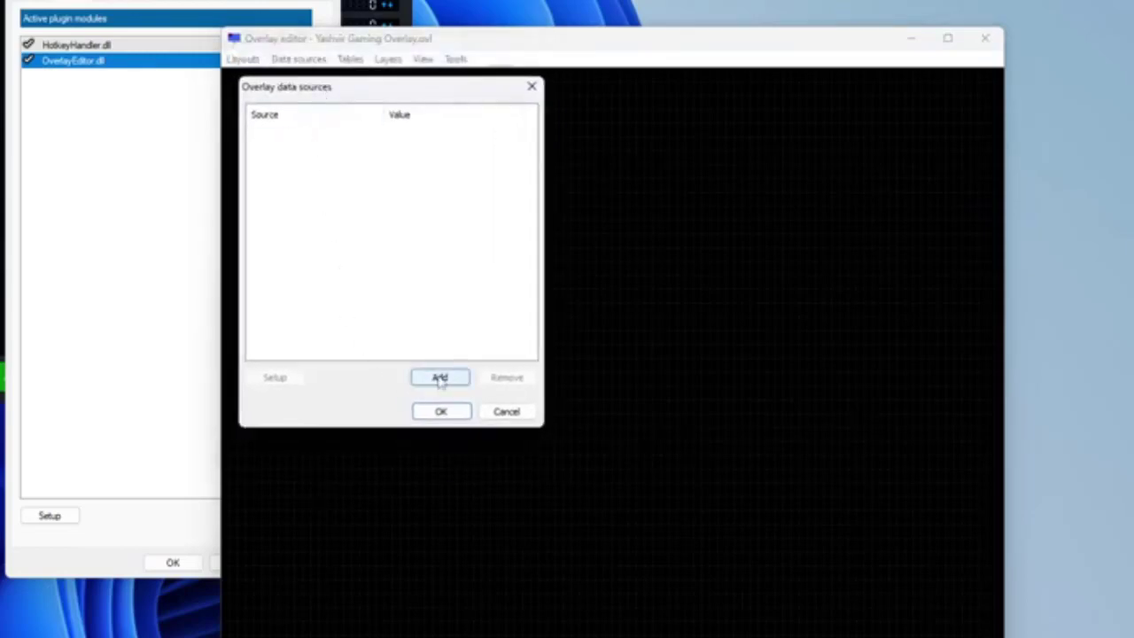
{"action": "left_click", "coordinate": [441, 378]}
{"action": "left_click", "coordinate": [310, 149]}
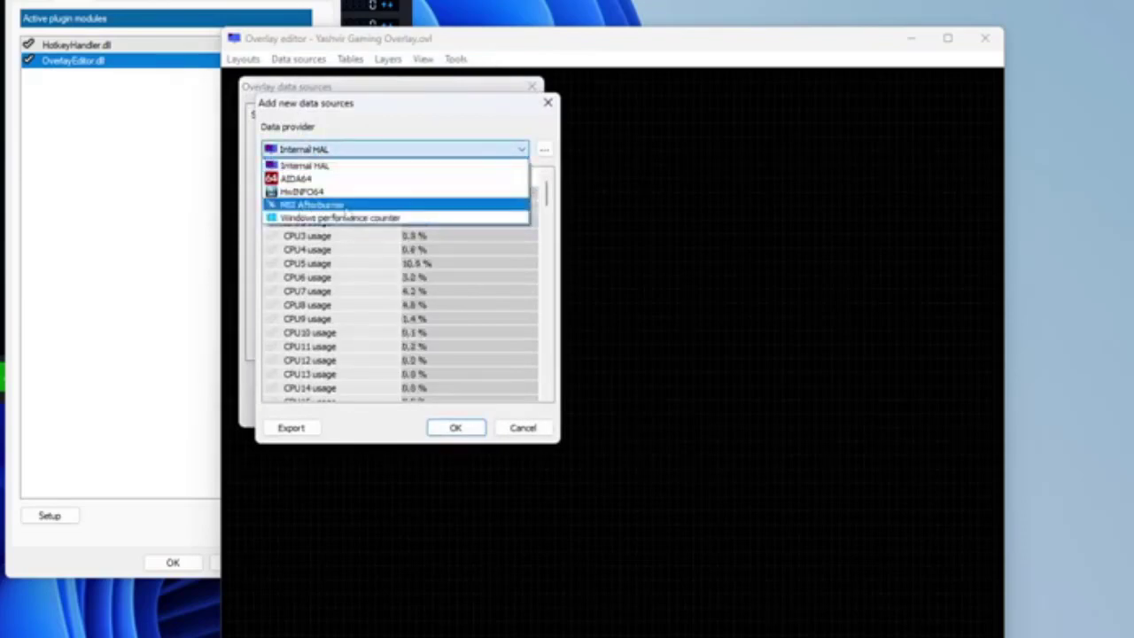
{"action": "left_click", "coordinate": [345, 208]}
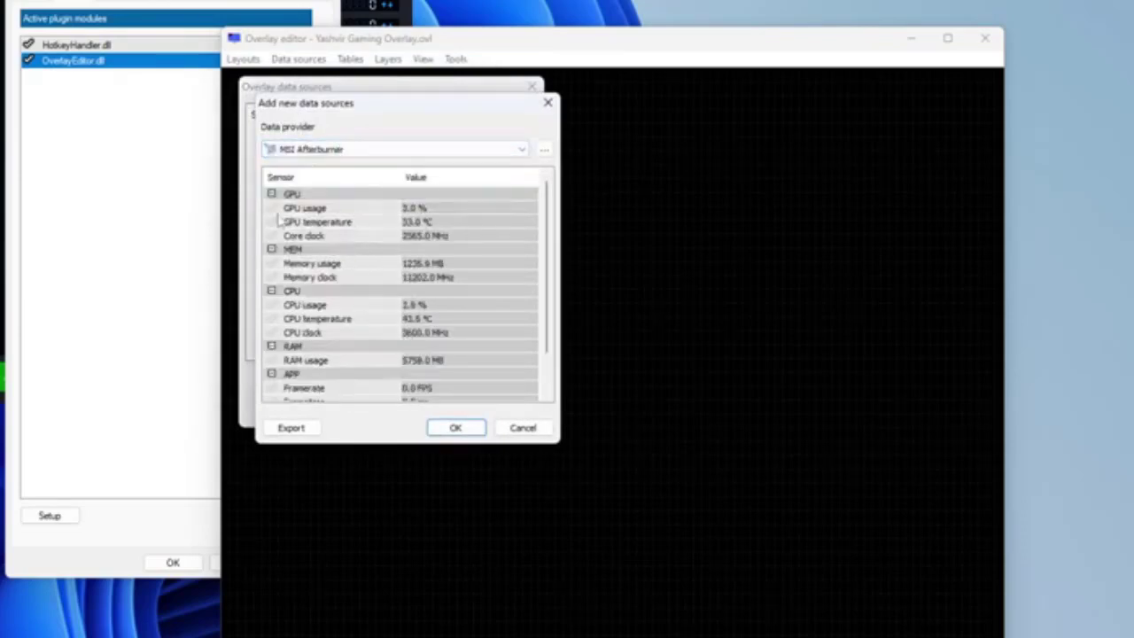
Select the sensors GPU usage, GPU temperature, Core clock, Memory usage, Memory clock, CPU usage, CPU temperature and CPU clock
{"action": "left_click", "coordinate": [273, 209]}
{"action": "left_click", "coordinate": [273, 223]}
{"action": "left_click", "coordinate": [273, 236]}
{"action": "left_click", "coordinate": [273, 263]}
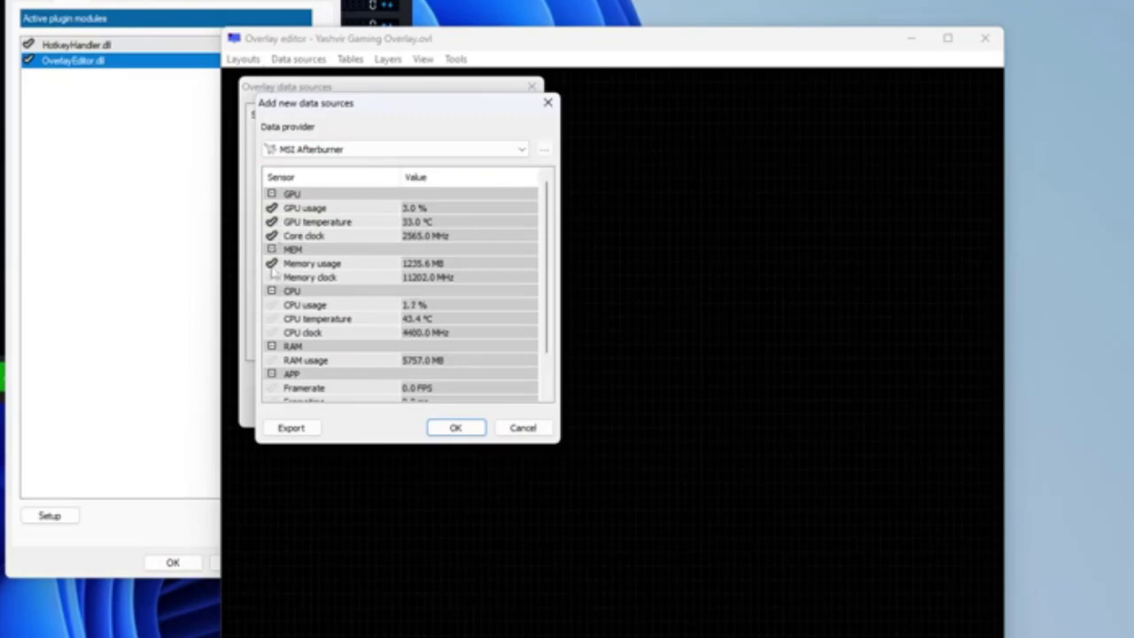
{"action": "left_click", "coordinate": [273, 277]}
{"action": "left_click", "coordinate": [273, 305]}
{"action": "left_click", "coordinate": [273, 333]}
{"action": "left_click", "coordinate": [273, 319]}
Select RAM usage, Framerate, Frametime, Framerate Avg and Framerate 1% Low as well, and add all selected sensors to the overlay data sources
{"action": "scroll", "coordinate": [275, 328], "scroll_direction": "down", "scroll_amount": 1}
{"action": "left_click", "coordinate": [272, 319]}
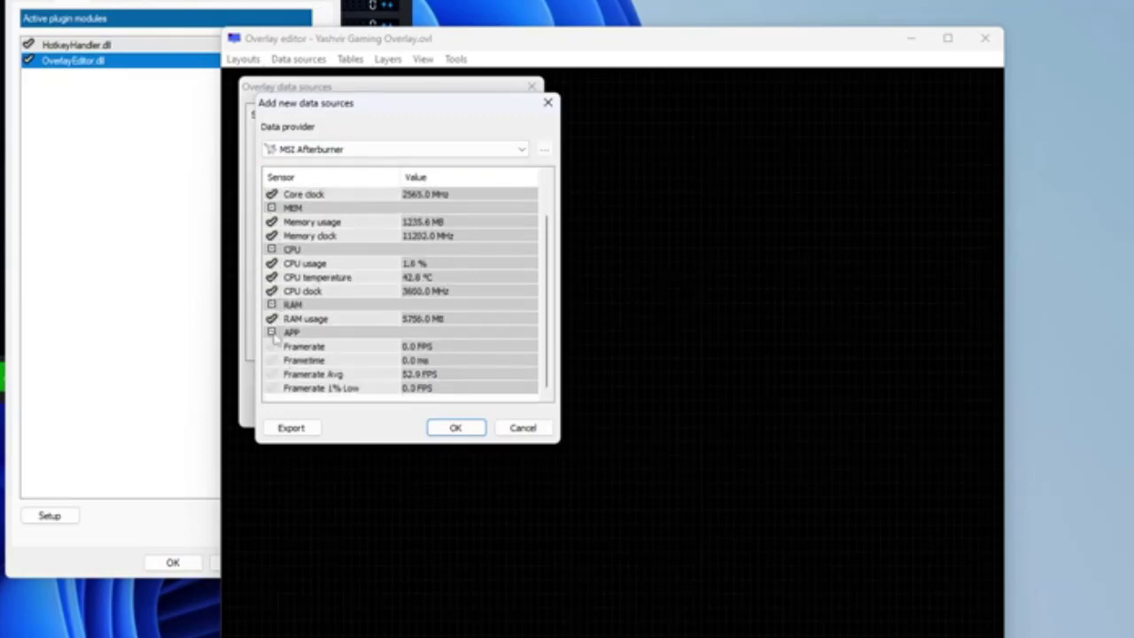
{"action": "left_click", "coordinate": [272, 347]}
{"action": "left_click", "coordinate": [272, 390]}
{"action": "left_click", "coordinate": [272, 362]}
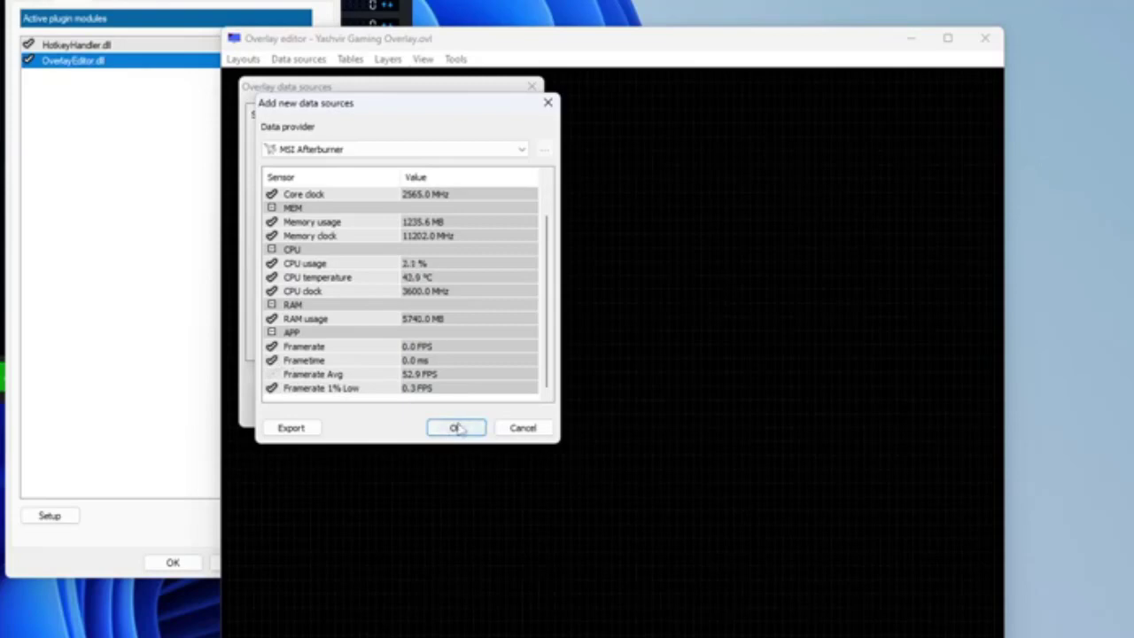
{"action": "left_click", "coordinate": [279, 376]}
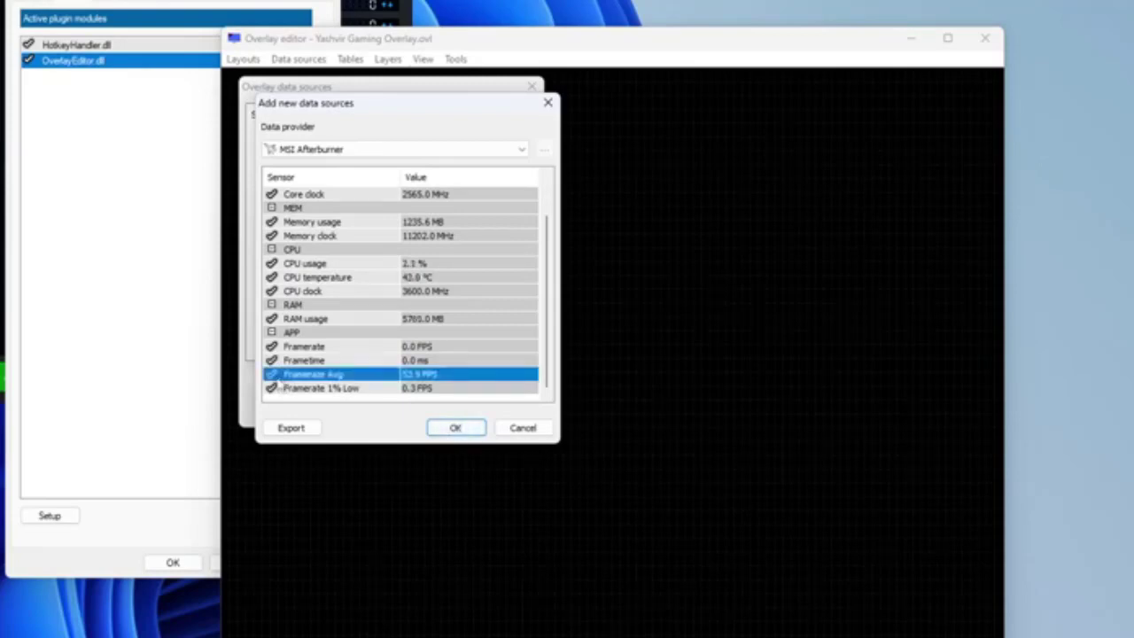
{"action": "left_click", "coordinate": [272, 375]}
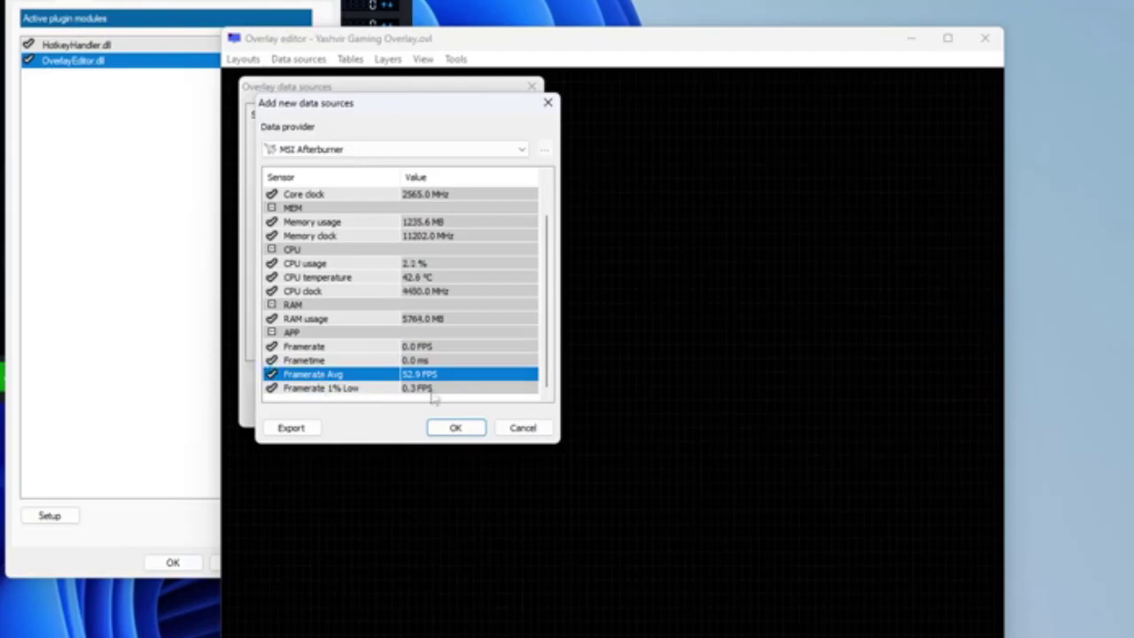
{"action": "left_click", "coordinate": [455, 431]}
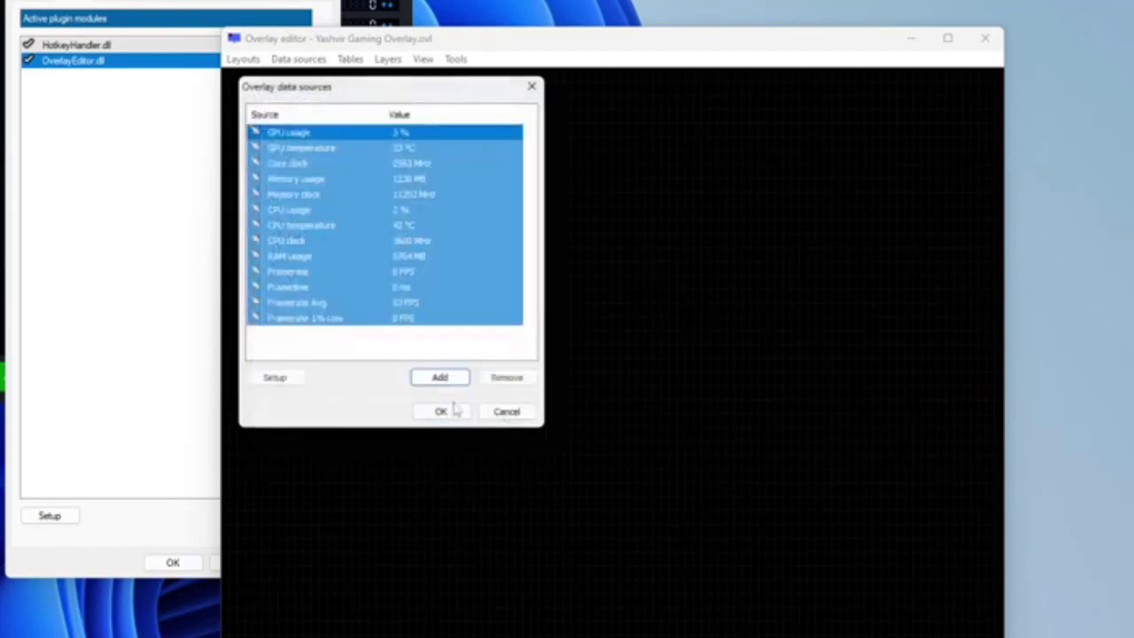
Review the GPU and memory entries in the overlay data sources and accept the list
{"action": "left_click", "coordinate": [298, 149]}
{"action": "left_click", "coordinate": [301, 166]}
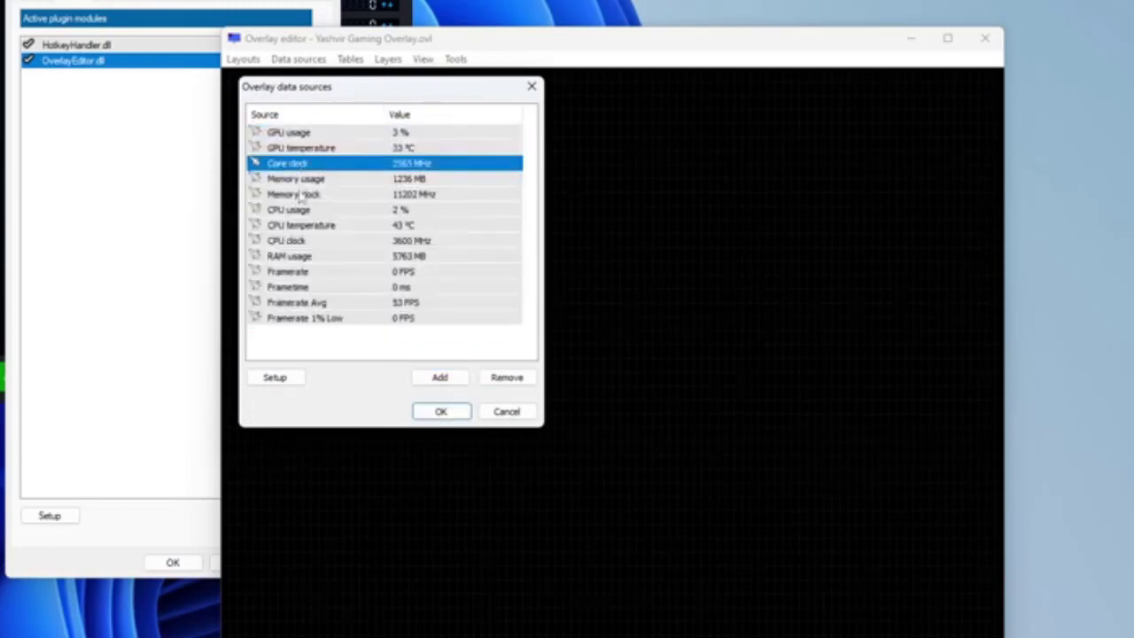
{"action": "left_click", "coordinate": [300, 193]}
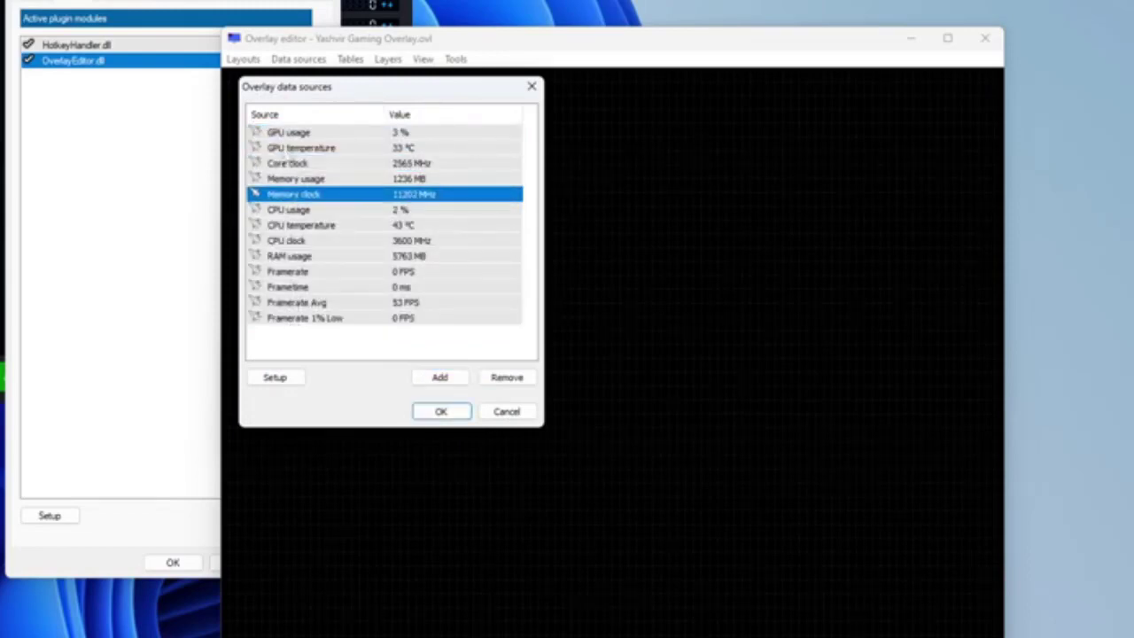
{"action": "left_click", "coordinate": [296, 136]}
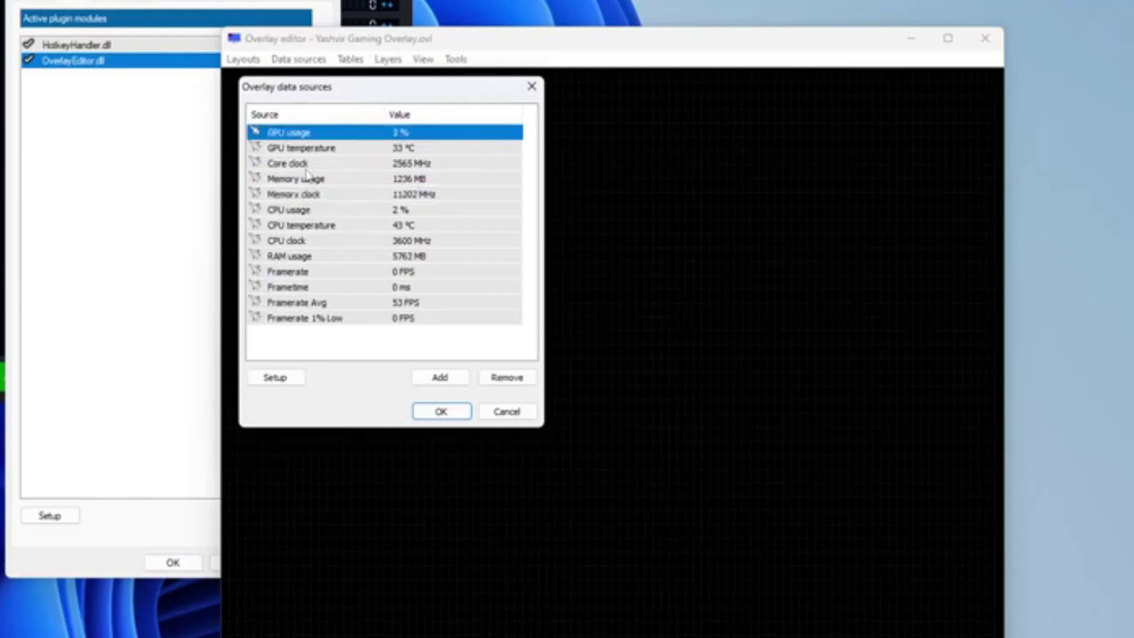
{"action": "left_click", "coordinate": [442, 415]}
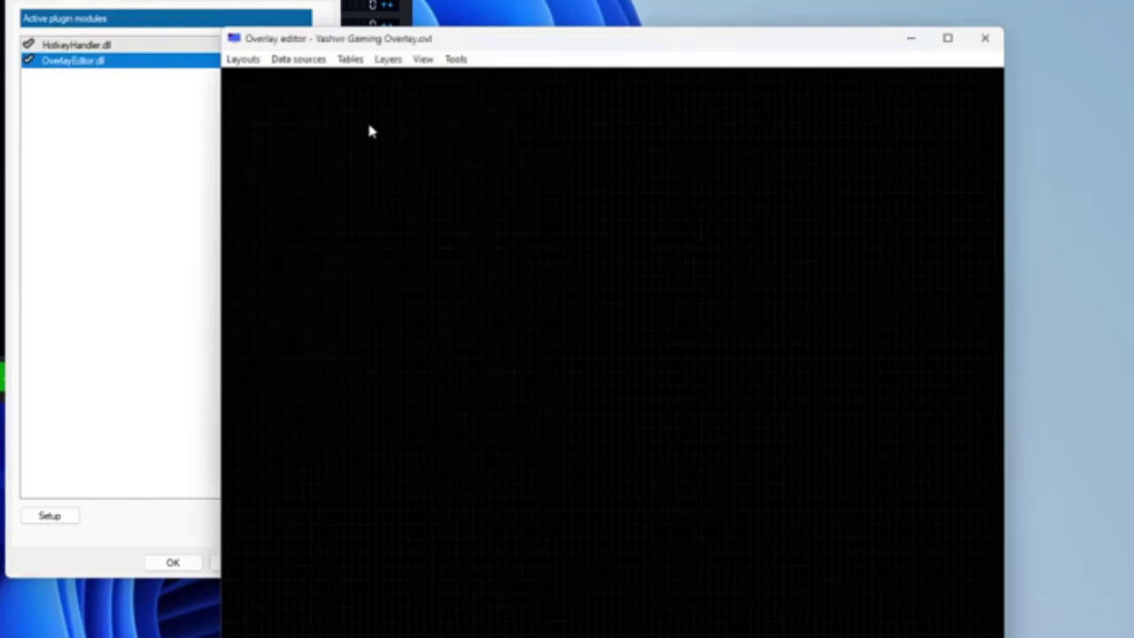
Add a new text layer to the overlay and clear its default hypertext
{"action": "left_click", "coordinate": [390, 62]}
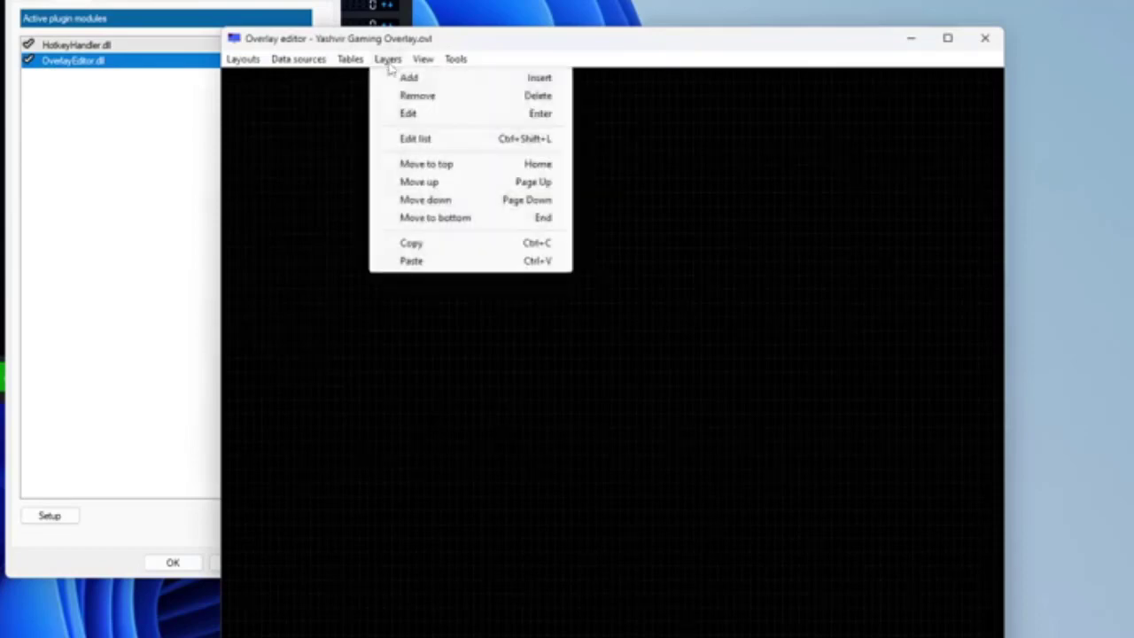
{"action": "left_click", "coordinate": [407, 80]}
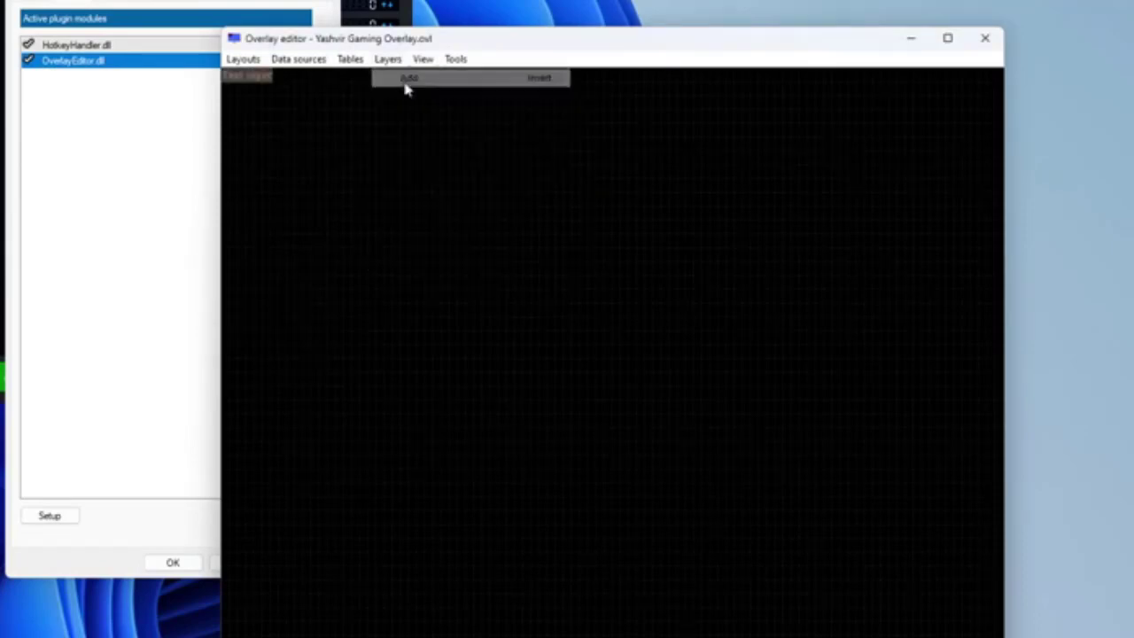
{"action": "double_click", "coordinate": [261, 83]}
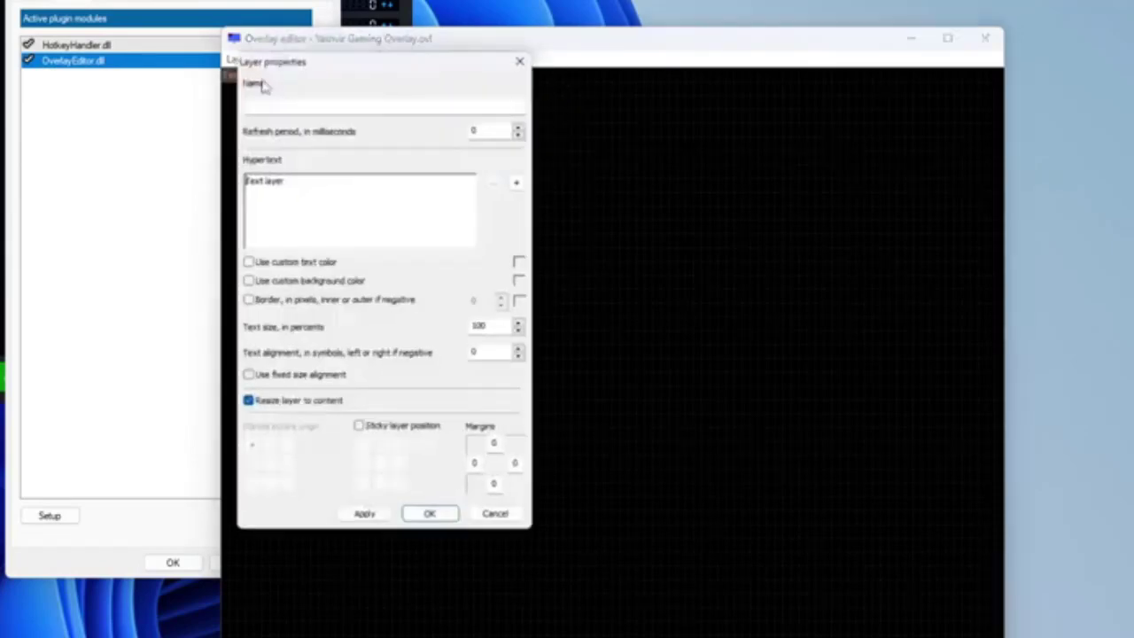
{"action": "left_click_drag", "start_coordinate": [317, 184], "coordinate": [177, 177]}
{"action": "key", "text": "BackSpace"}
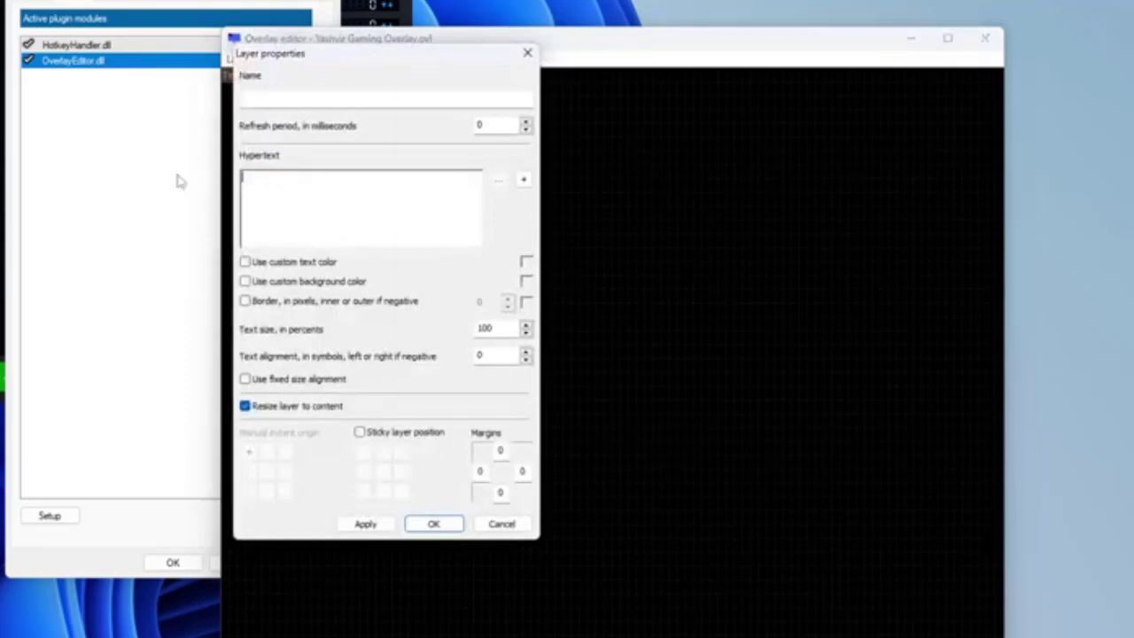
Enable a custom text color for the empty layer and set it to black with slightly reduced opacity
{"action": "left_click", "coordinate": [290, 266]}
{"action": "left_click", "coordinate": [526, 263]}
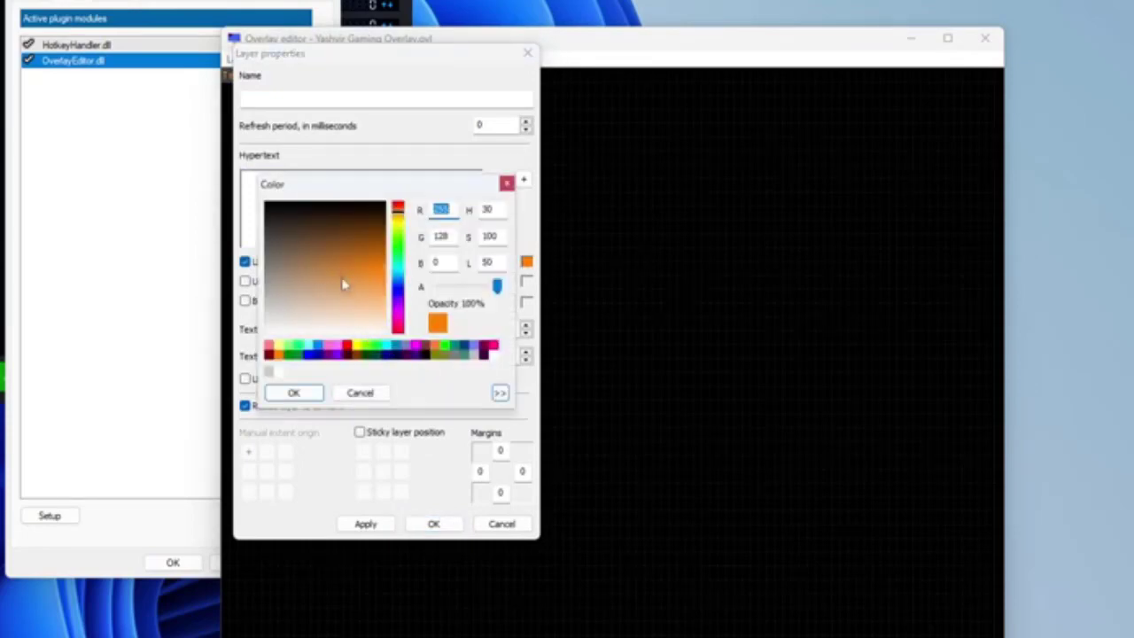
{"action": "left_click_drag", "start_coordinate": [328, 280], "coordinate": [414, 193]}
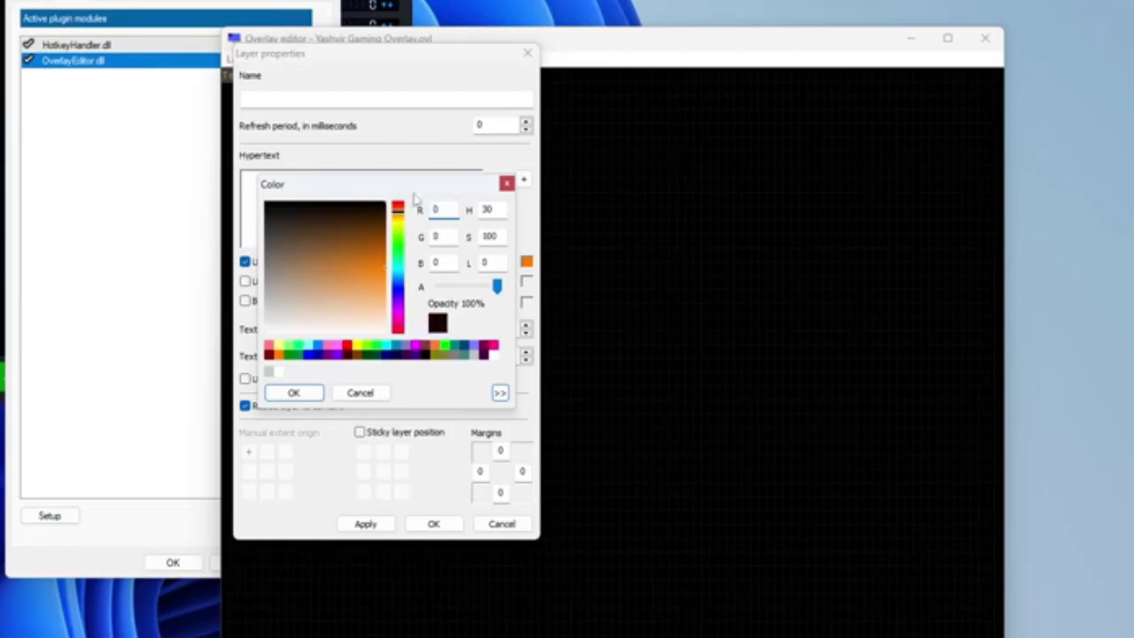
{"action": "left_click", "coordinate": [346, 211]}
{"action": "mouse_move", "coordinate": [497, 286]}
{"action": "left_mouse_down"}
{"action": "mouse_move", "coordinate": [462, 292]}
{"action": "mouse_move", "coordinate": [482, 295]}
{"action": "left_mouse_up"}
{"action": "left_click", "coordinate": [295, 392]}
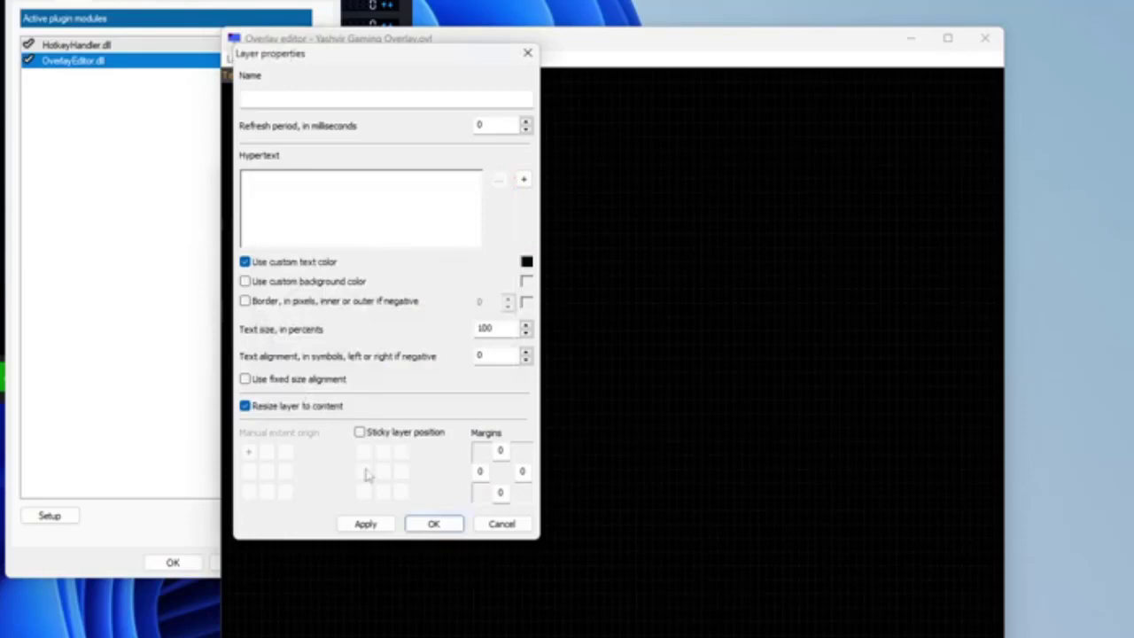
{"action": "left_click", "coordinate": [432, 524]}
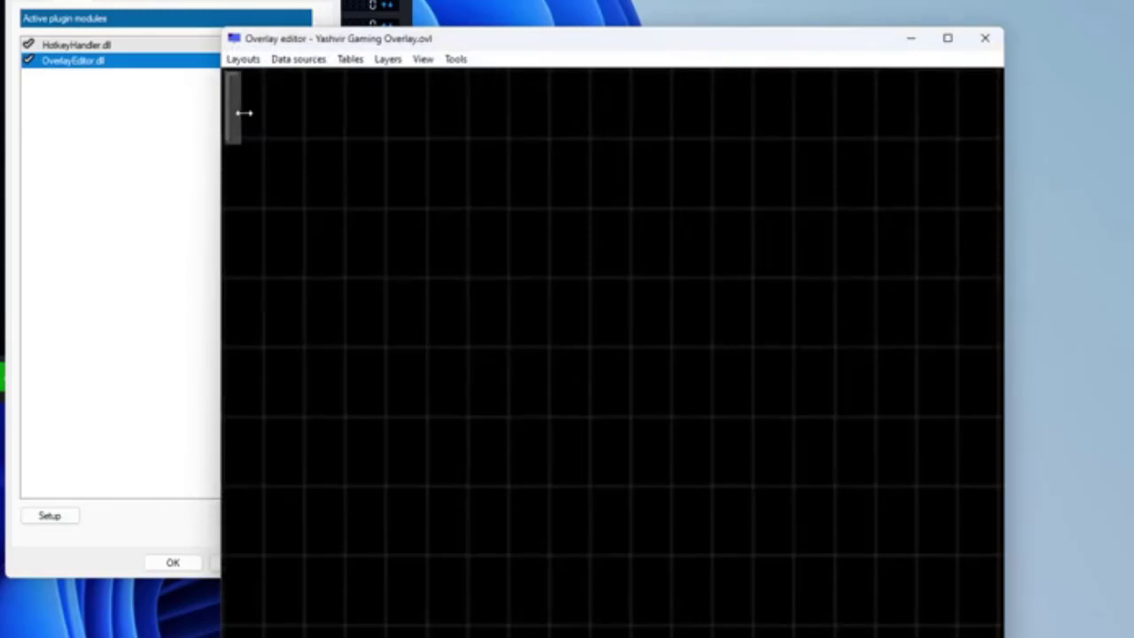
Enlarge the empty layer into a wide rectangle in the overlay's upper-left corner
{"action": "left_click_drag", "start_coordinate": [244, 112], "coordinate": [582, 121]}
{"action": "left_click_drag", "start_coordinate": [417, 143], "coordinate": [416, 239]}
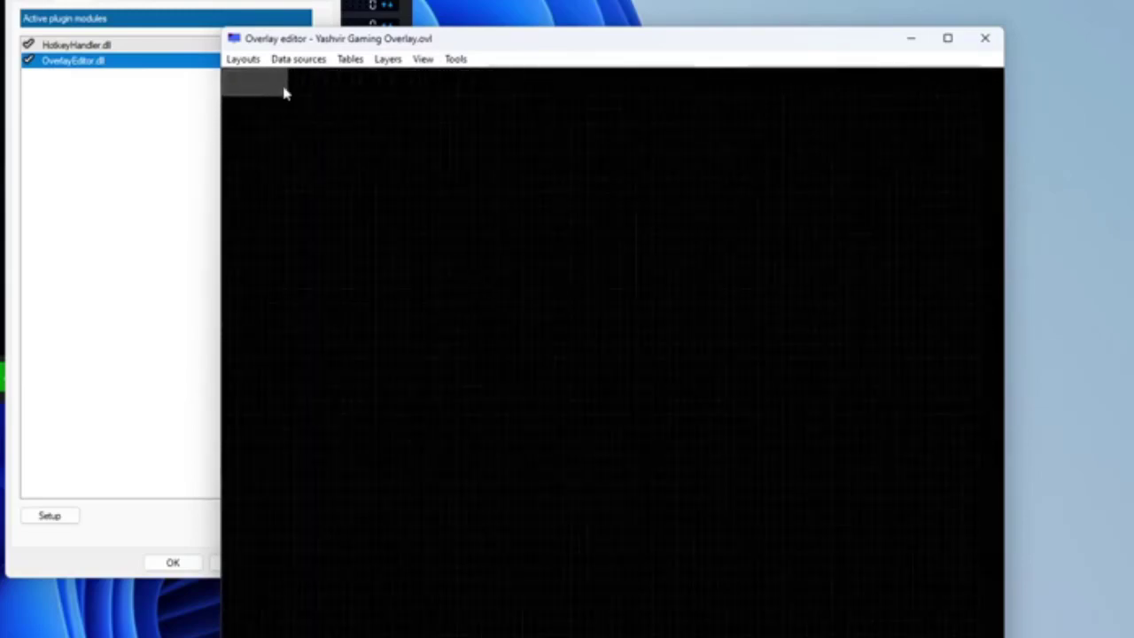
{"action": "left_click_drag", "start_coordinate": [287, 91], "coordinate": [403, 97]}
{"action": "left_click_drag", "start_coordinate": [317, 98], "coordinate": [355, 124]}
{"action": "mouse_move", "coordinate": [493, 49]}
{"action": "left_mouse_down"}
{"action": "mouse_move", "coordinate": [464, 56]}
{"action": "mouse_move", "coordinate": [499, 41]}
{"action": "left_mouse_up"}
{"action": "mouse_move", "coordinate": [331, 92]}
{"action": "left_mouse_down"}
{"action": "mouse_move", "coordinate": [369, 94]}
{"action": "mouse_move", "coordinate": [348, 112]}
{"action": "mouse_move", "coordinate": [334, 93]}
{"action": "left_mouse_up"}
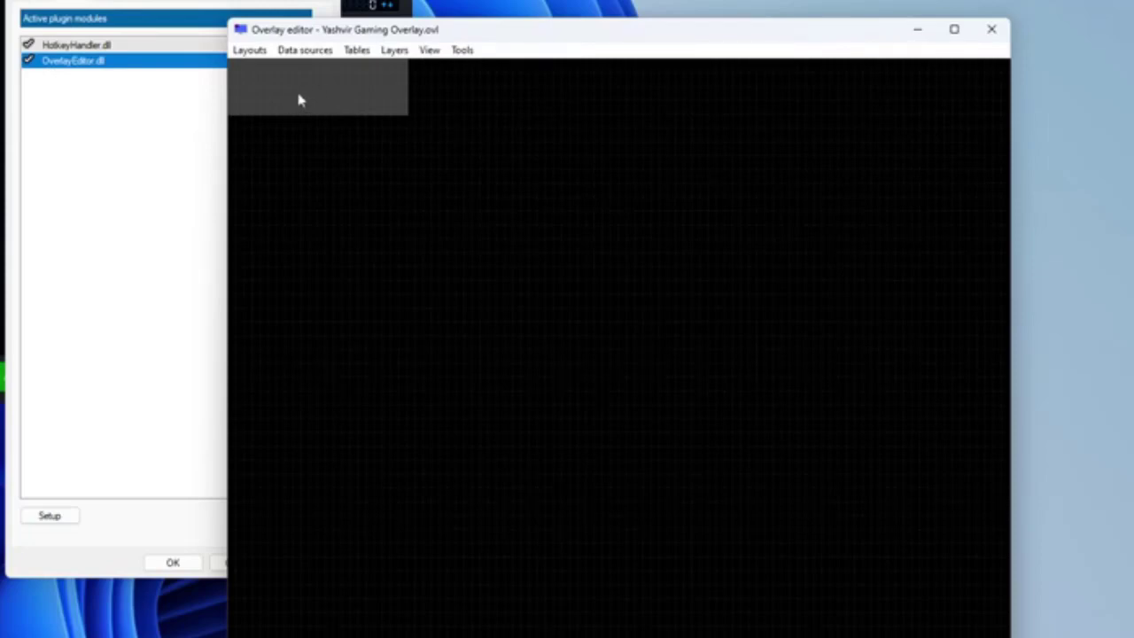
Name the rectangle layer "Rectangle 1"
{"action": "double_click", "coordinate": [310, 108]}
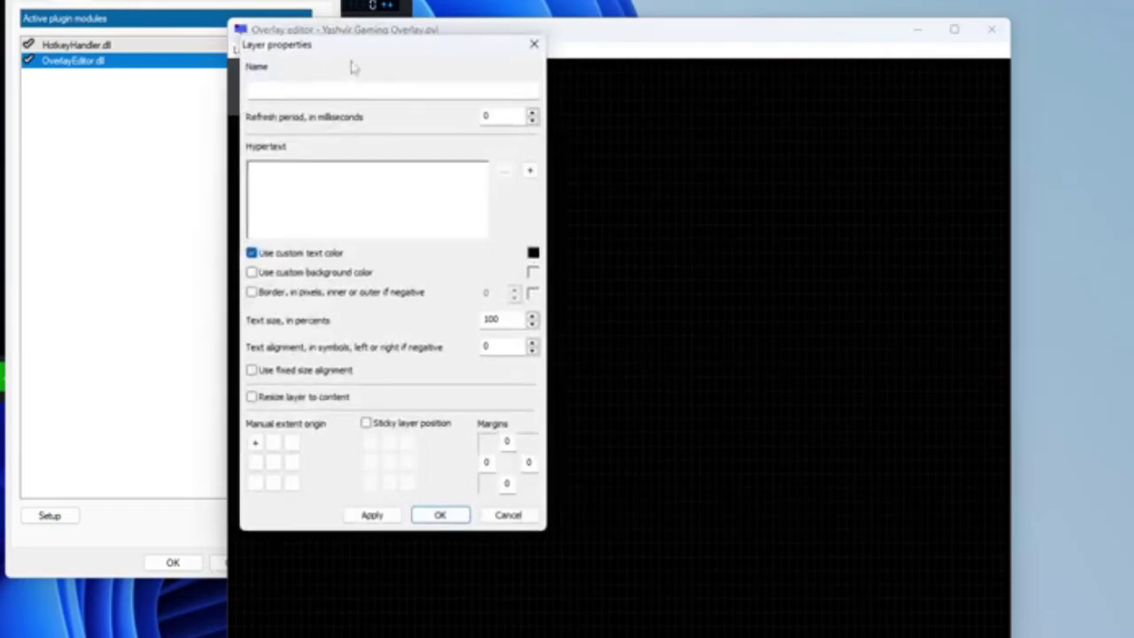
{"action": "left_click", "coordinate": [392, 93]}
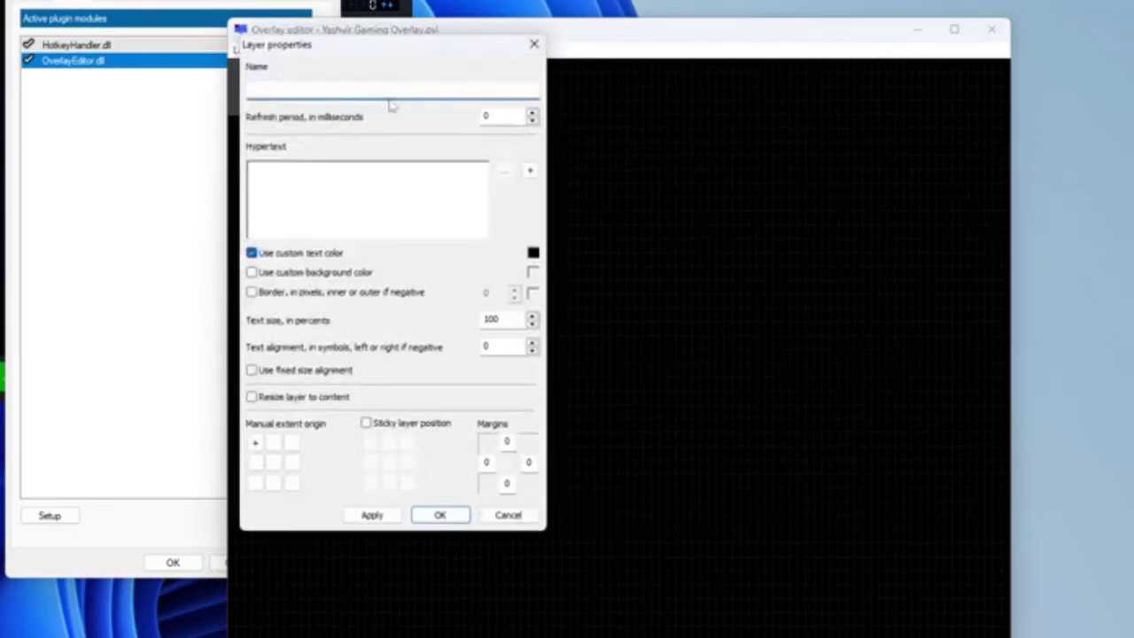
{"action": "type", "text": "Ra"}
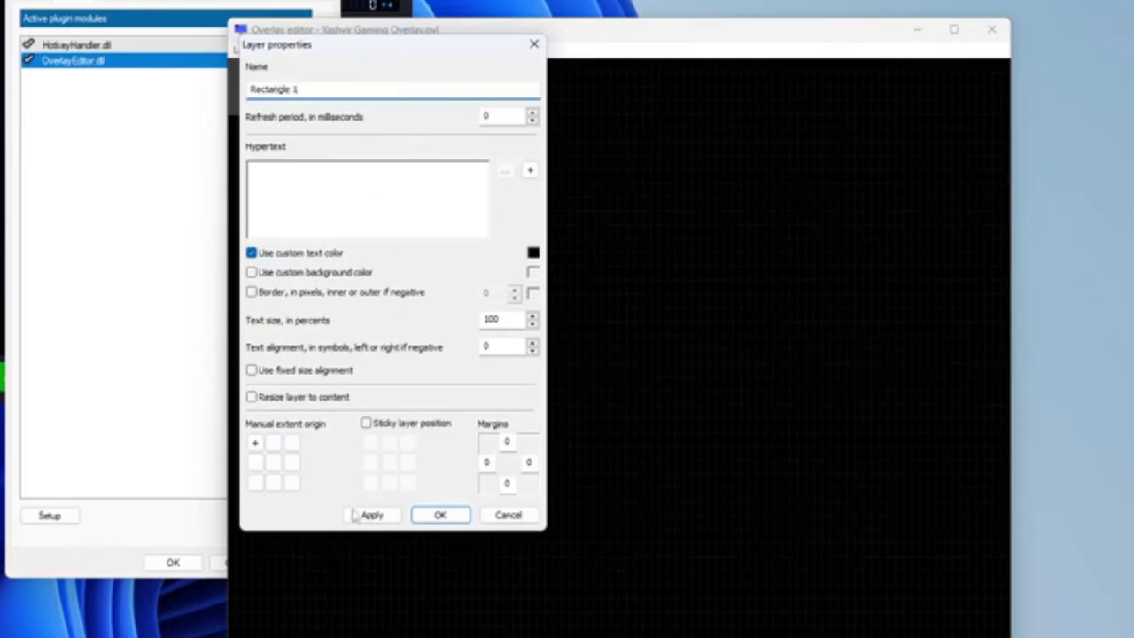
{"action": "left_click", "coordinate": [441, 515]}
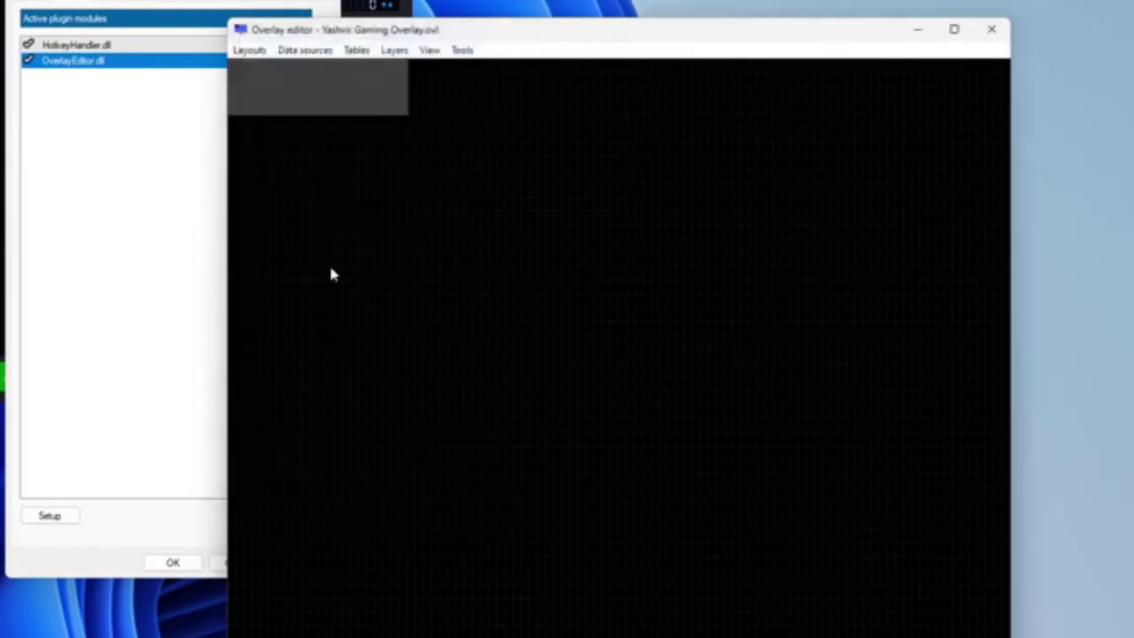
{"action": "double_click", "coordinate": [325, 95]}
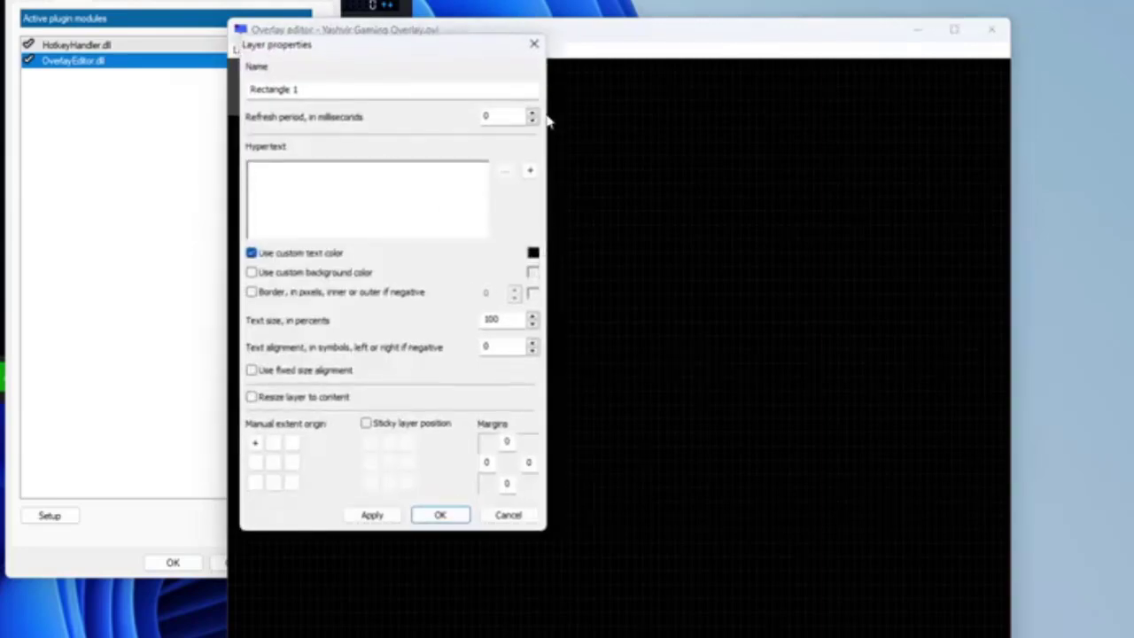
{"action": "left_click", "coordinate": [535, 43]}
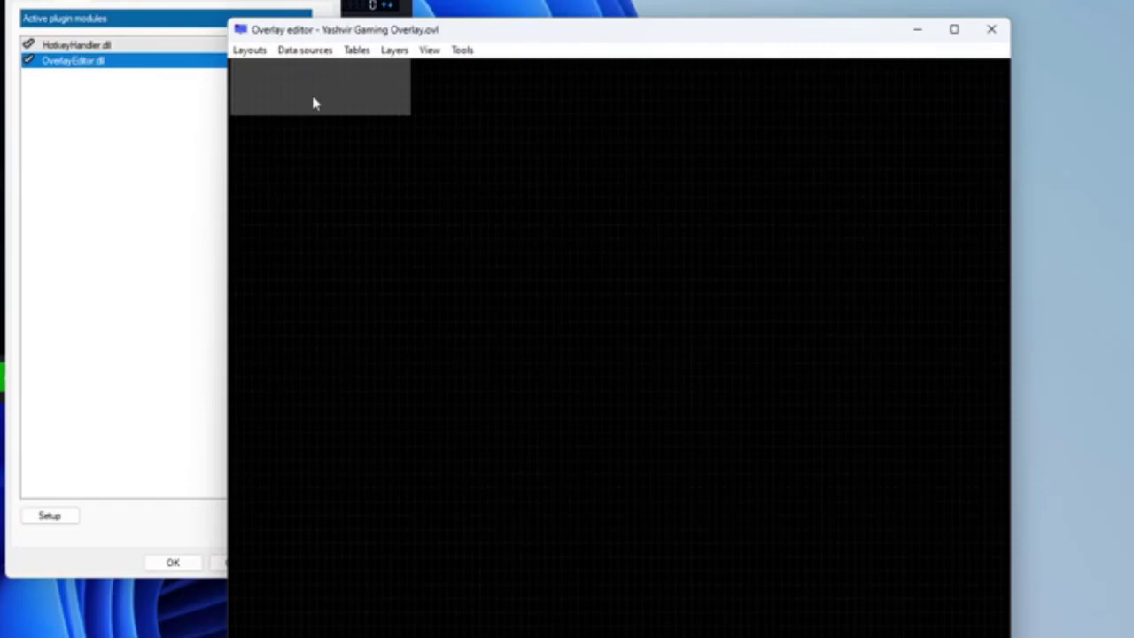
Create a much taller copy of Rectangle 1 directly beneath it and name the copy "Rectangle 2"
{"action": "left_click_drag", "start_coordinate": [314, 103], "coordinate": [297, 501]}
{"action": "left_click", "coordinate": [290, 102]}
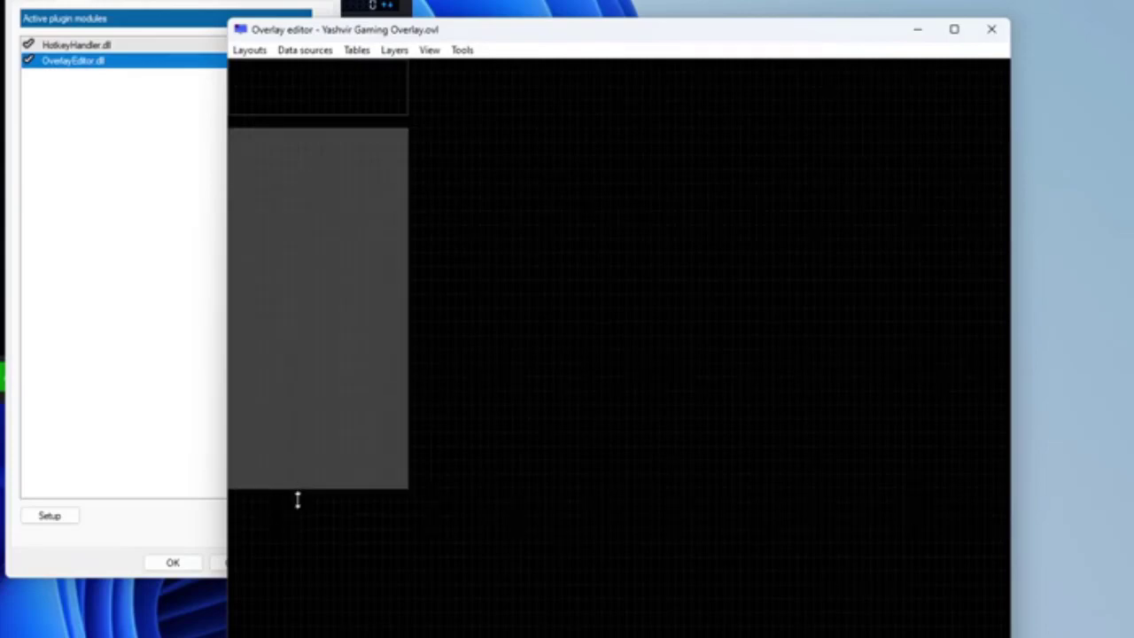
{"action": "double_click", "coordinate": [312, 209]}
{"action": "left_click", "coordinate": [295, 89]}
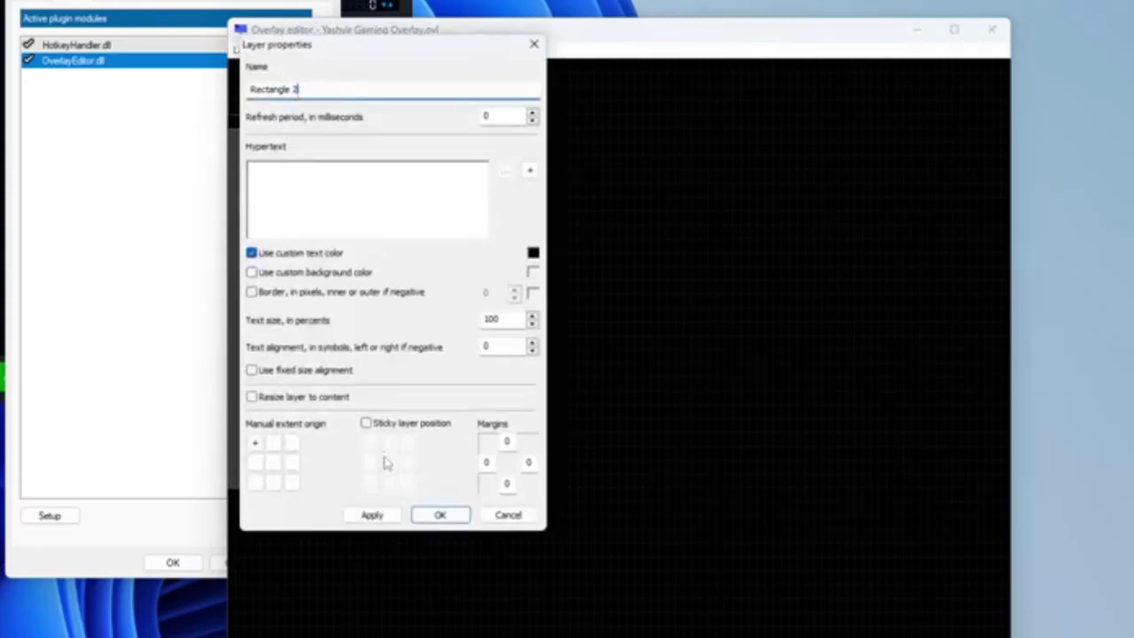
{"action": "left_click", "coordinate": [372, 515]}
{"action": "left_click", "coordinate": [441, 515]}
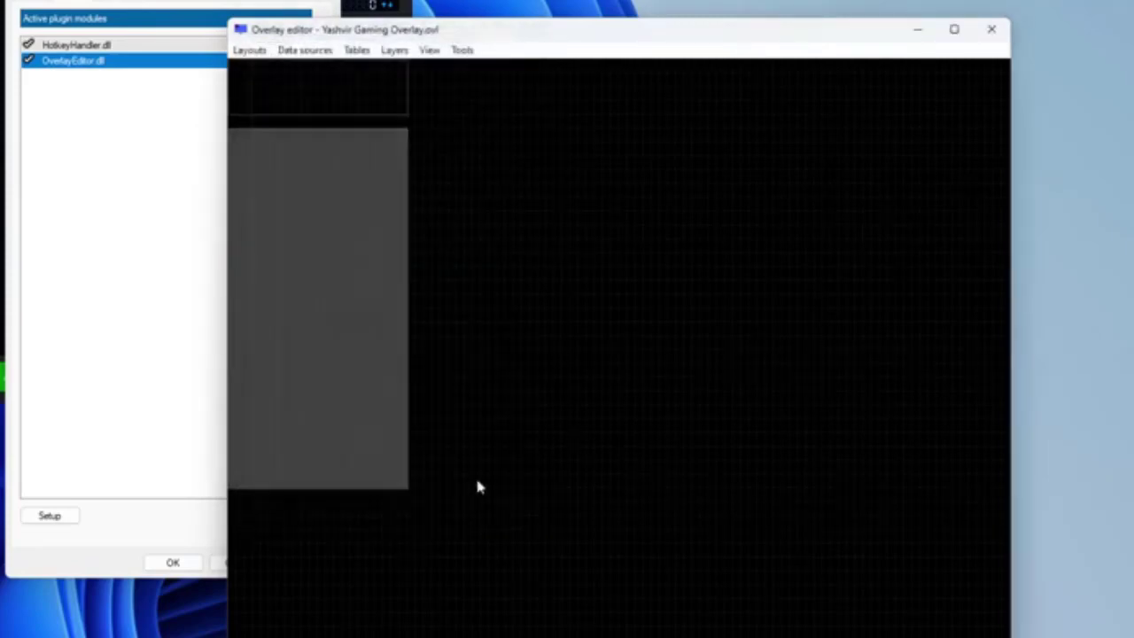
Add a new text layer inside the upper rectangle and name it "Title"
{"action": "left_click", "coordinate": [325, 108]}
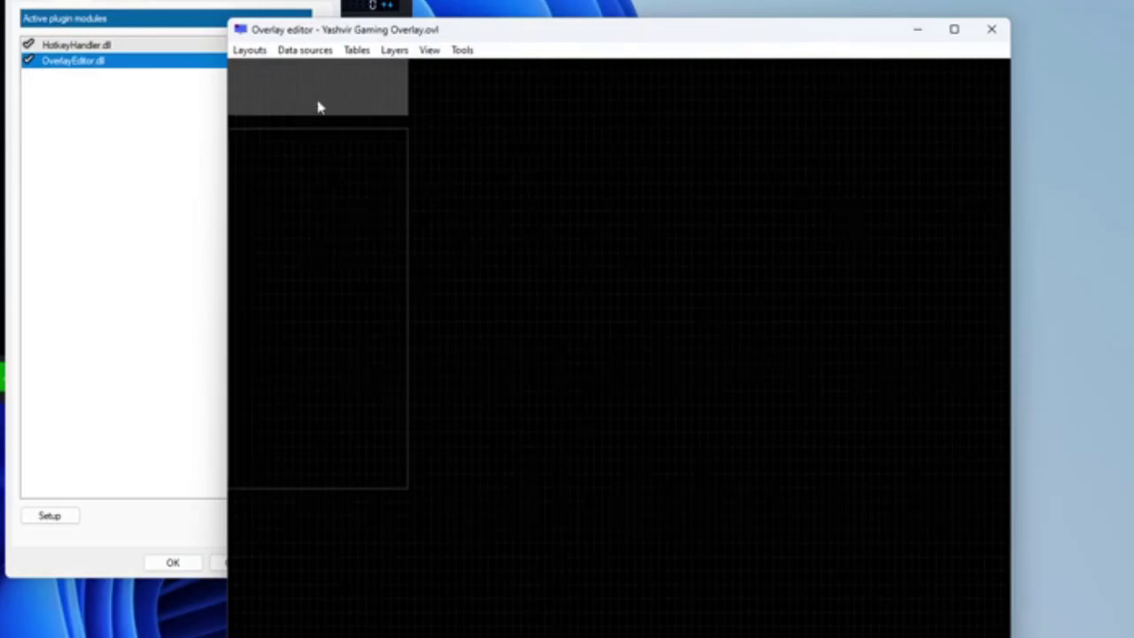
{"action": "left_click", "coordinate": [389, 52]}
{"action": "left_click", "coordinate": [431, 69]}
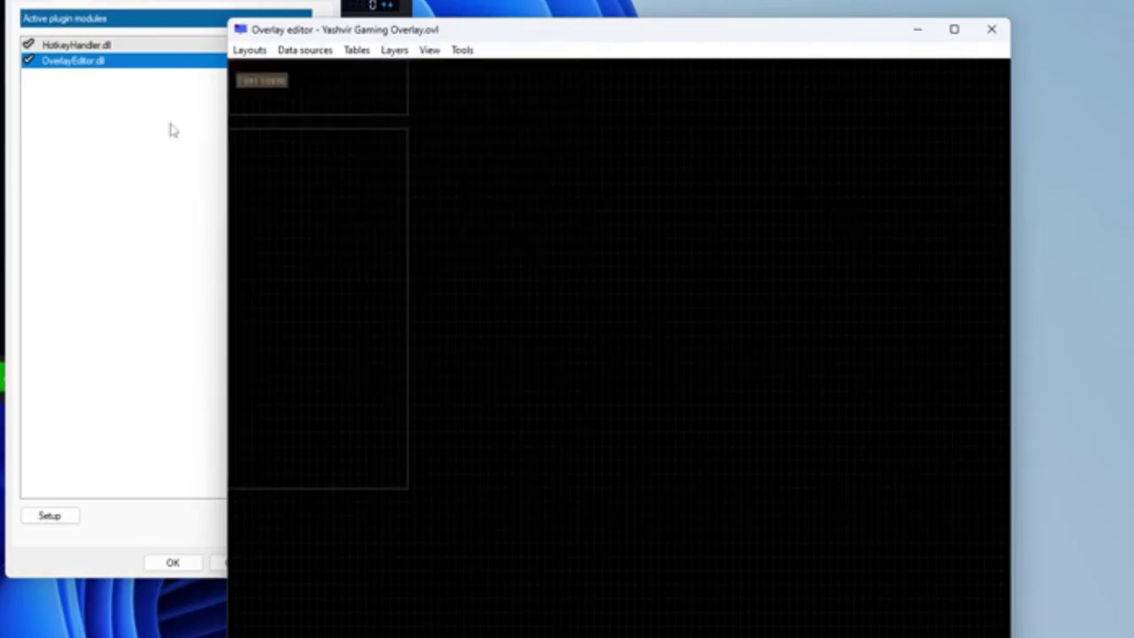
{"action": "double_click", "coordinate": [262, 82]}
{"action": "left_click_drag", "start_coordinate": [295, 170], "coordinate": [188, 145]}
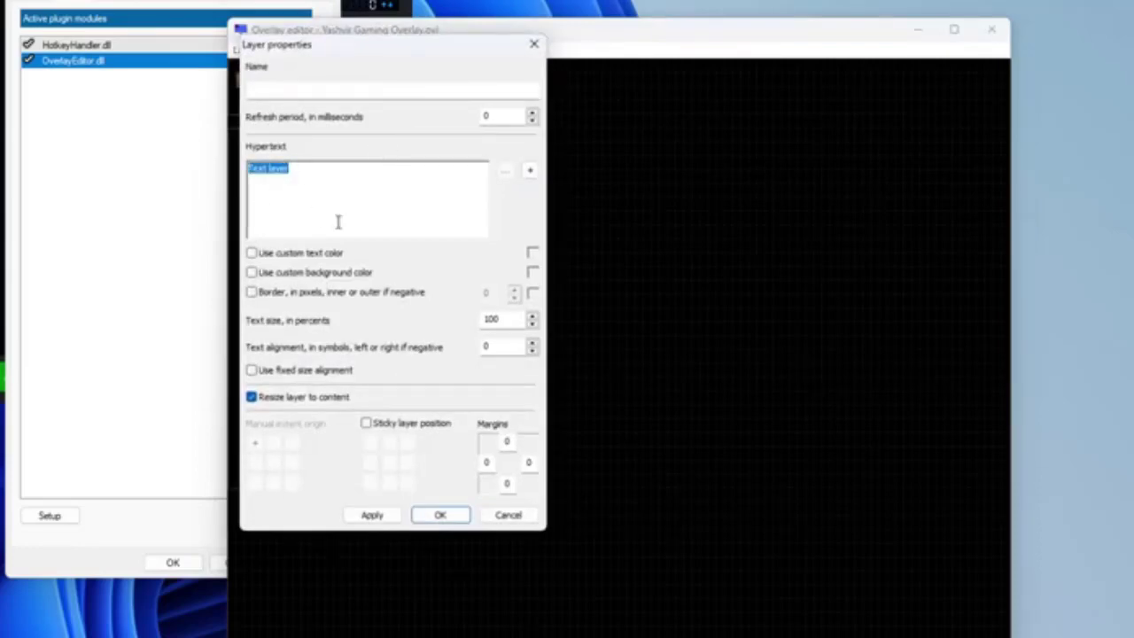
{"action": "left_click", "coordinate": [270, 88]}
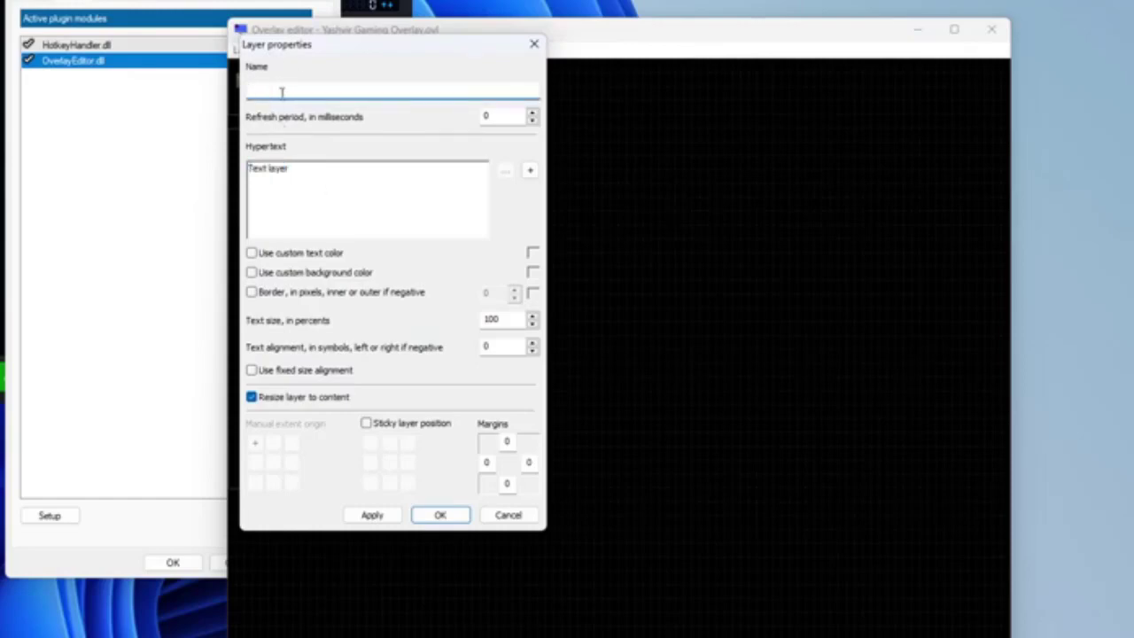
{"action": "type", "text": "Title"}
Set the Title layer's hypertext to "MAX SETTINGS" and shift the layer toward the middle of the upper rectangle
{"action": "left_click", "coordinate": [326, 177]}
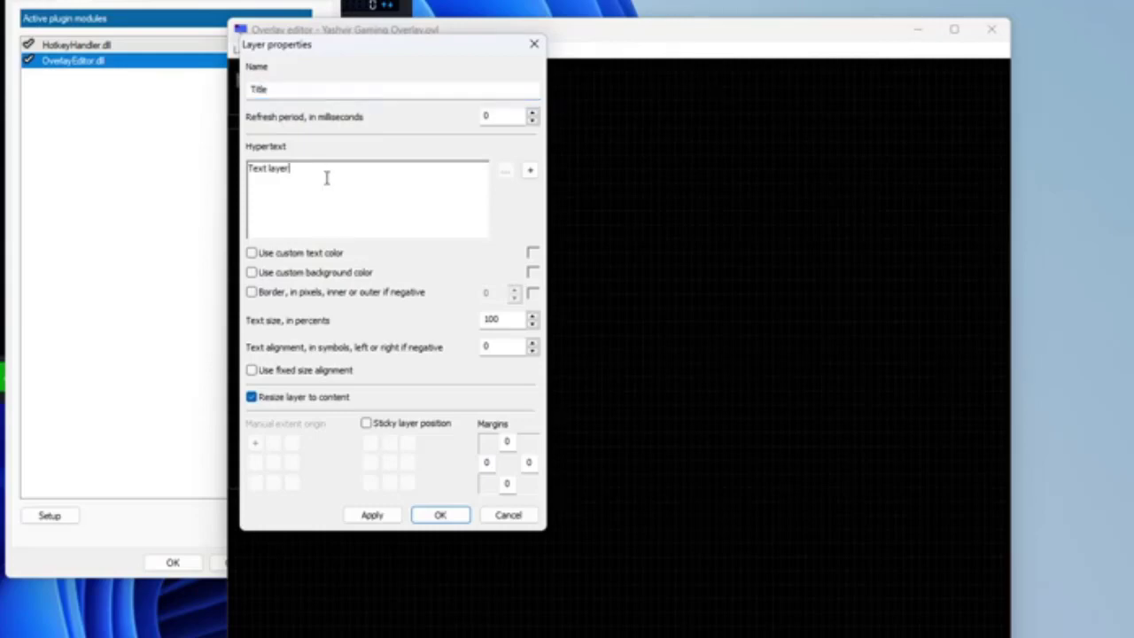
{"action": "left_click_drag", "start_coordinate": [326, 177], "coordinate": [165, 177]}
{"action": "type", "text": "MAX SETTINGS"}
{"action": "key", "text": "Return"}
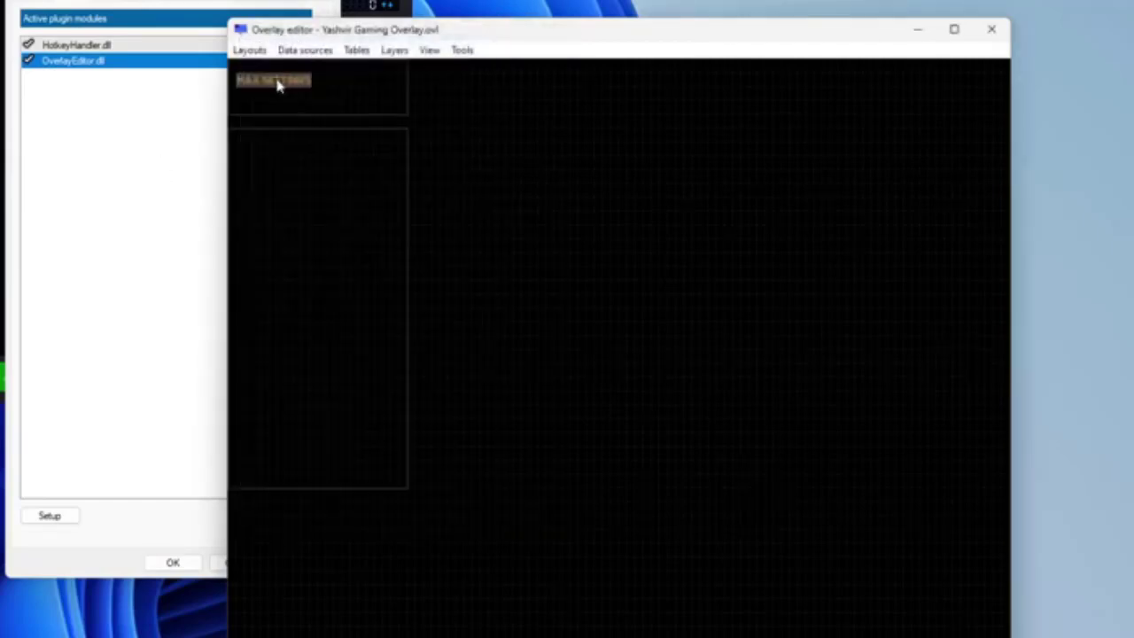
{"action": "left_click_drag", "start_coordinate": [277, 85], "coordinate": [302, 84]}
Add another text layer below MAX SETTINGS and replace its default hypertext with a DLSS label
{"action": "left_click", "coordinate": [395, 50]}
{"action": "left_click", "coordinate": [399, 69]}
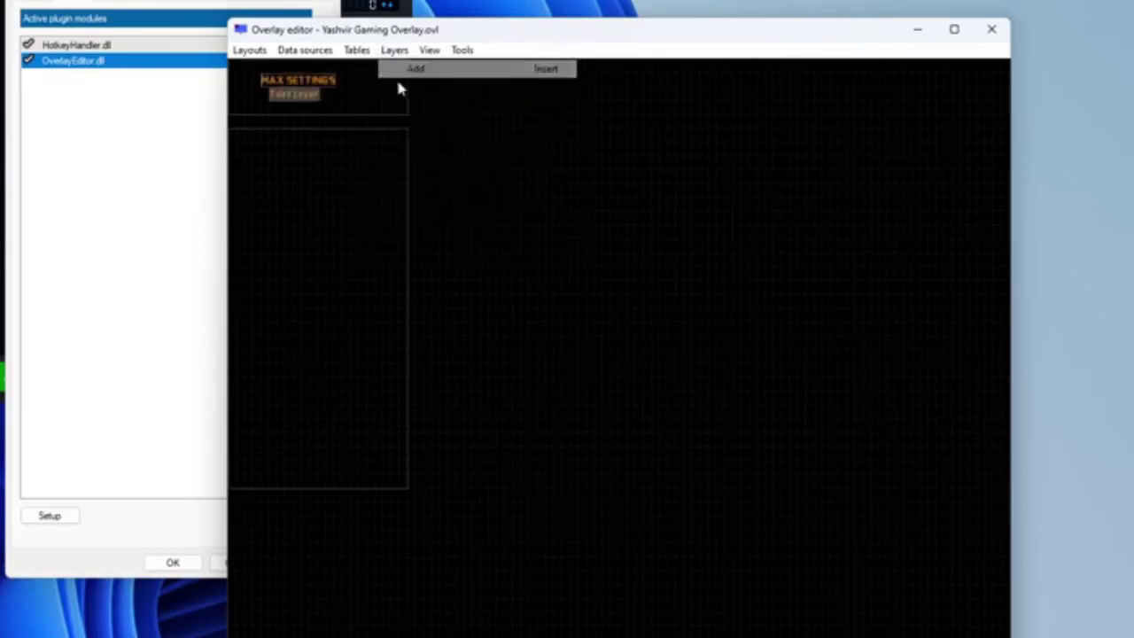
{"action": "double_click", "coordinate": [289, 96]}
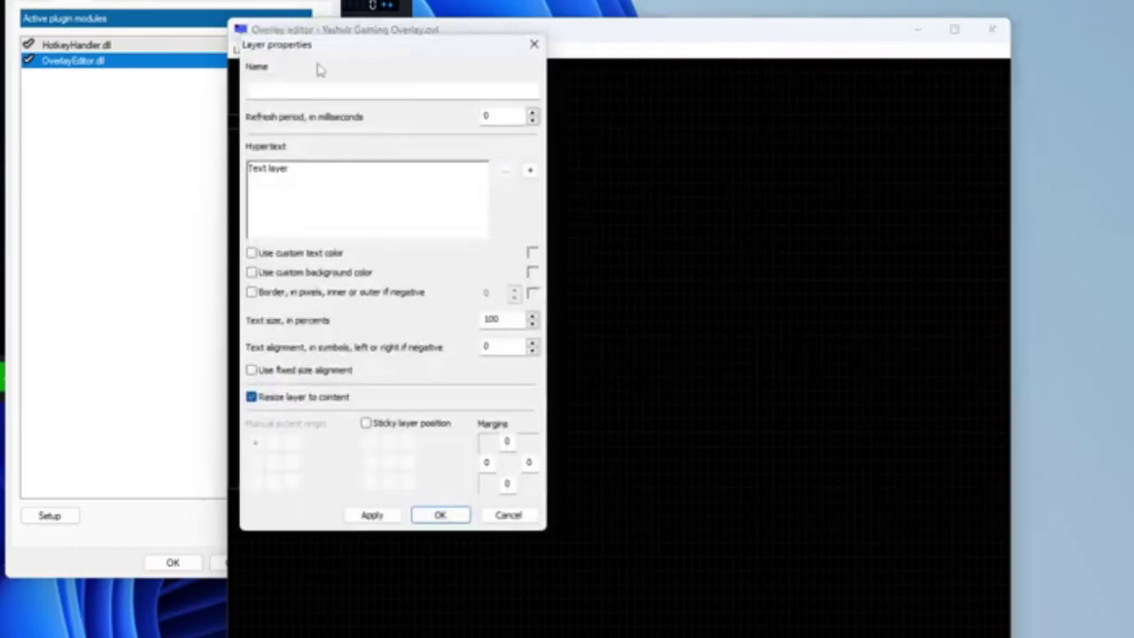
{"action": "left_click_drag", "start_coordinate": [331, 53], "coordinate": [434, 155]}
{"action": "left_click_drag", "start_coordinate": [393, 264], "coordinate": [254, 256]}
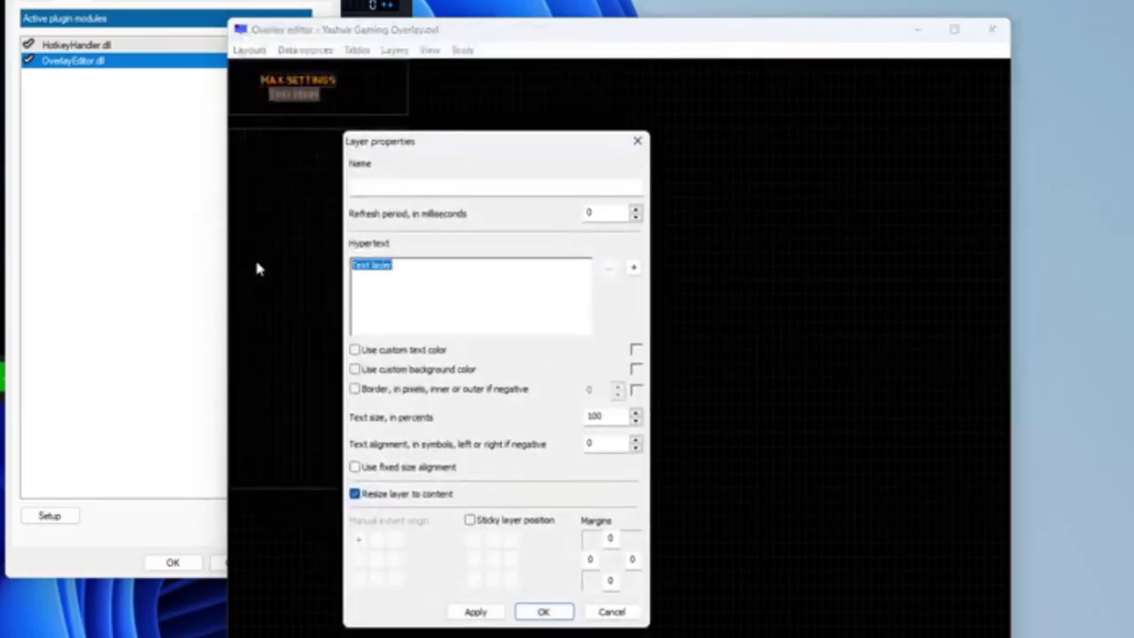
{"action": "type", "text": "DLSS ON"}
{"action": "key", "text": "BackSpace"}
{"action": "key", "text": "BackSpace"}
{"action": "key", "text": "BackSpace"}
{"action": "key", "text": "BackSpace"}
{"action": "key", "text": "BackSpace"}
{"action": "key", "text": "BackSpace"}
{"action": "key", "text": "BackSpace"}
{"action": "key", "text": "BackSpace"}
{"action": "key", "text": "BackSpace"}
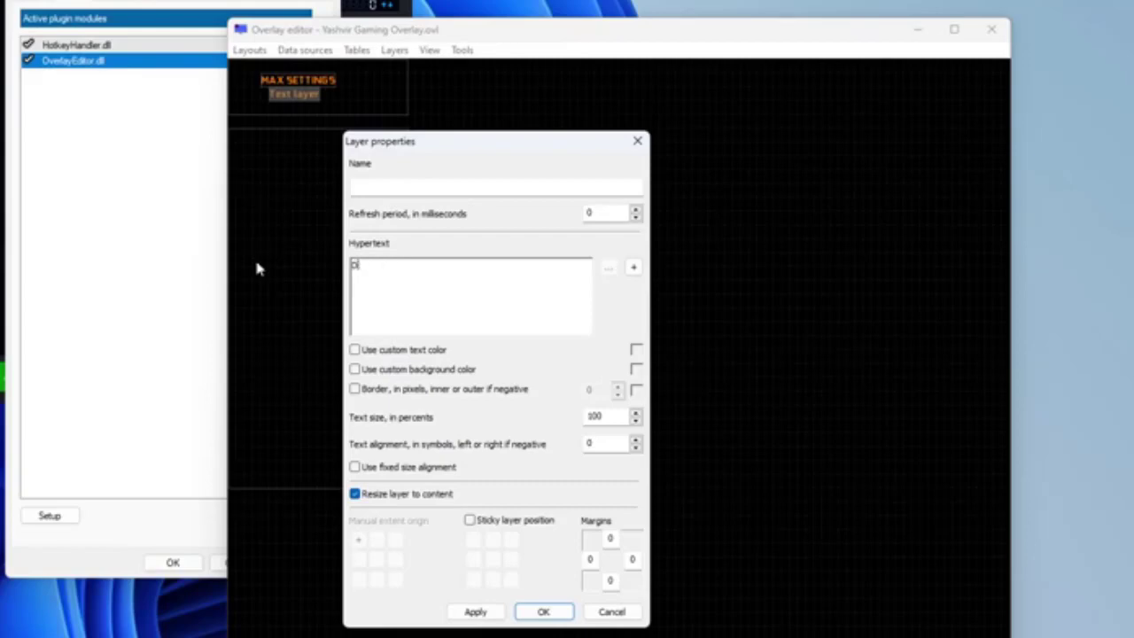
{"action": "key", "text": "BackSpace"}
{"action": "type", "text": "DLSS"}
{"action": "key", "text": "Return"}
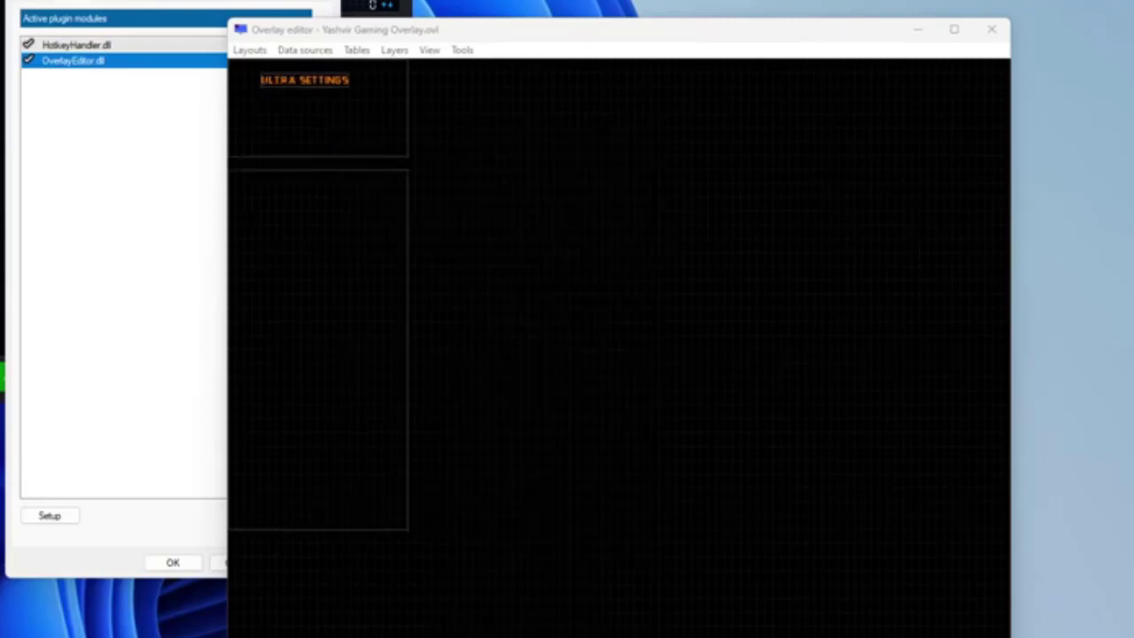
Duplicate the ULTRA SETTINGS layer and align the copy directly below the original
{"action": "left_click", "coordinate": [304, 86]}
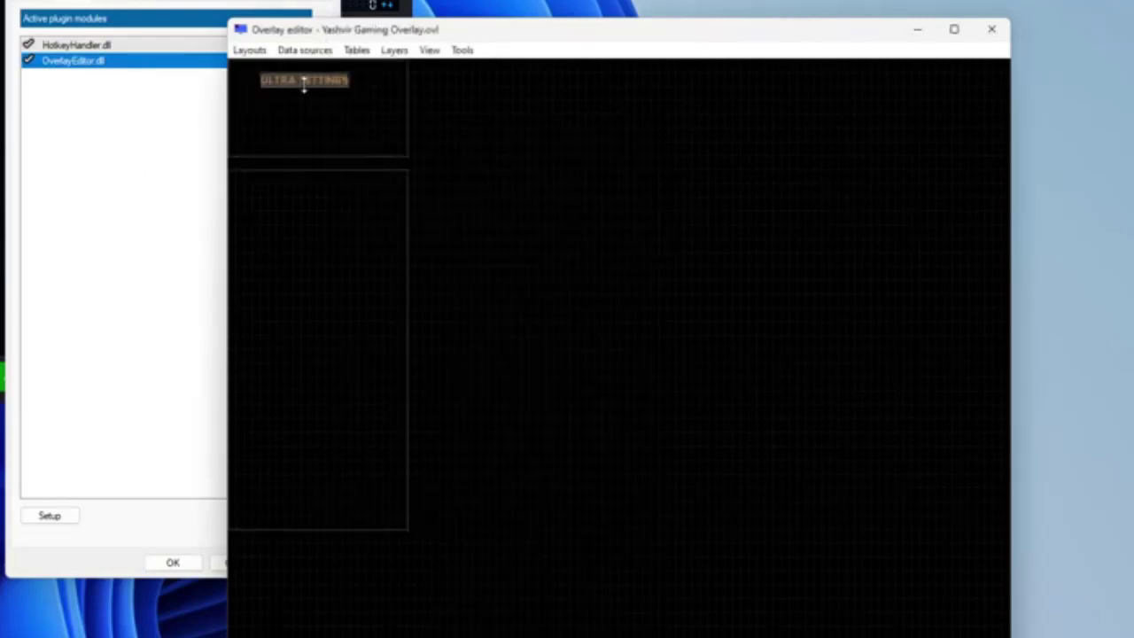
{"action": "key", "text": "ctrl+v"}
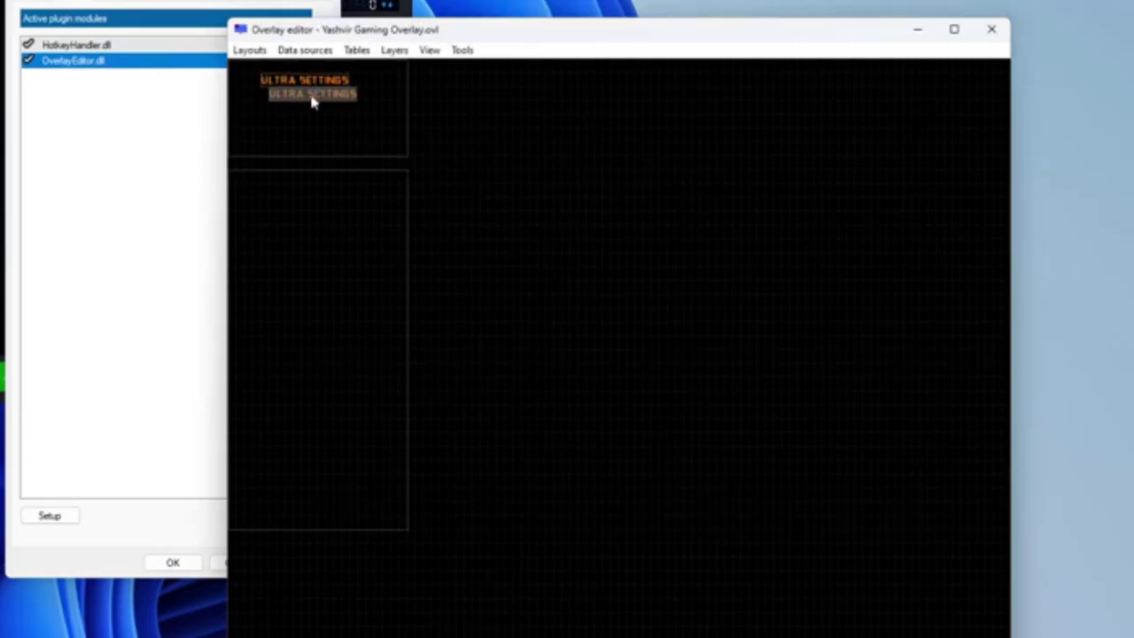
{"action": "left_click_drag", "start_coordinate": [312, 97], "coordinate": [309, 98]}
Set the copied layer's hypertext to "DLSS QUALITY"
{"action": "double_click", "coordinate": [309, 97]}
{"action": "key", "text": "ctrl+a"}
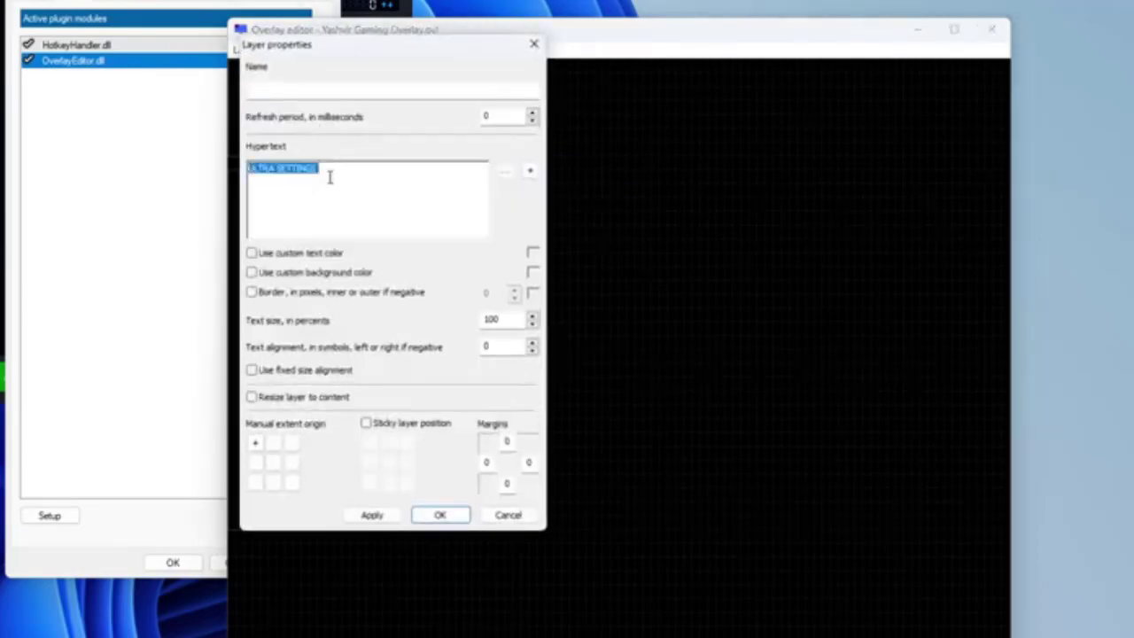
{"action": "type", "text": "Di"}
{"action": "type", "text": "SS "}
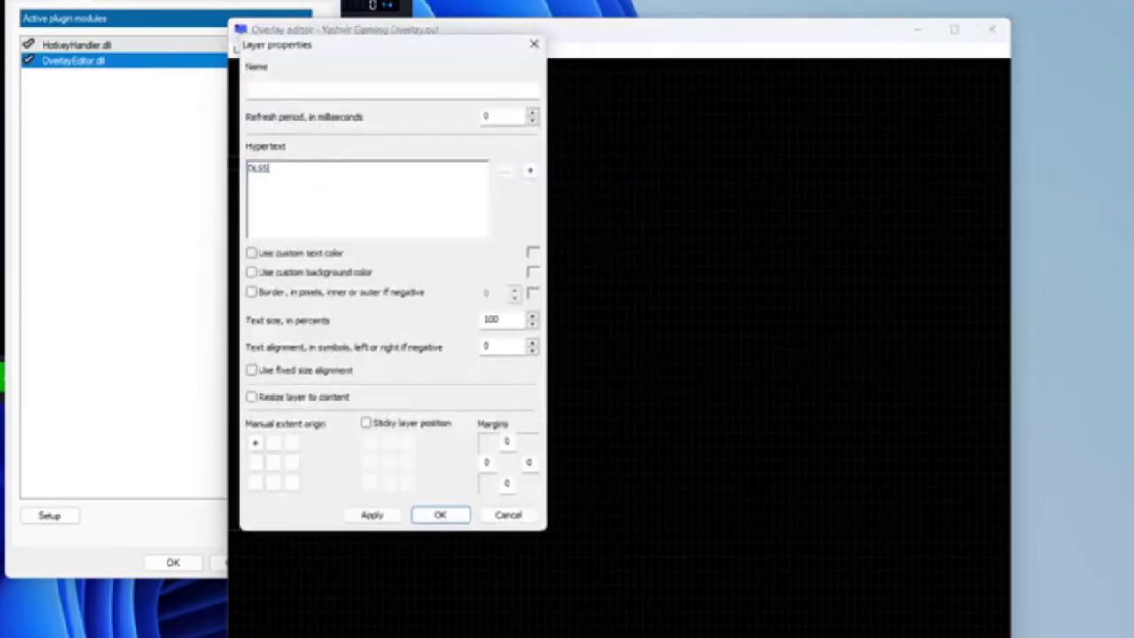
{"action": "type", "text": "QUALITY"}
{"action": "key", "text": "Return"}
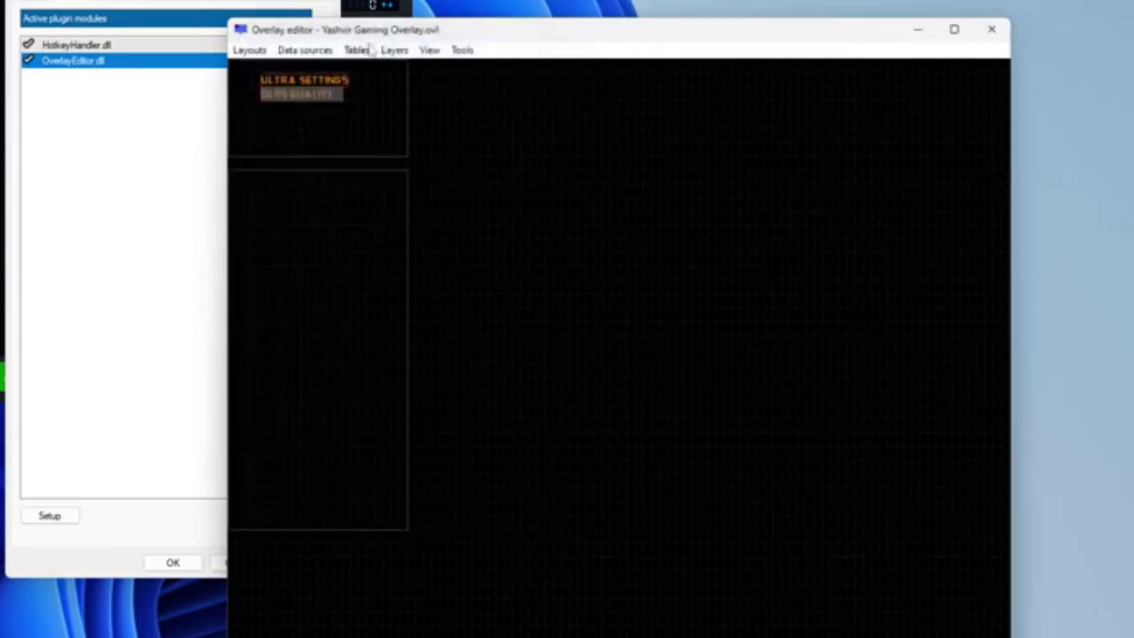
Centre the DLSS QUALITY layer directly beneath the ULTRA SETTINGS layer
{"action": "double_click", "coordinate": [303, 94]}
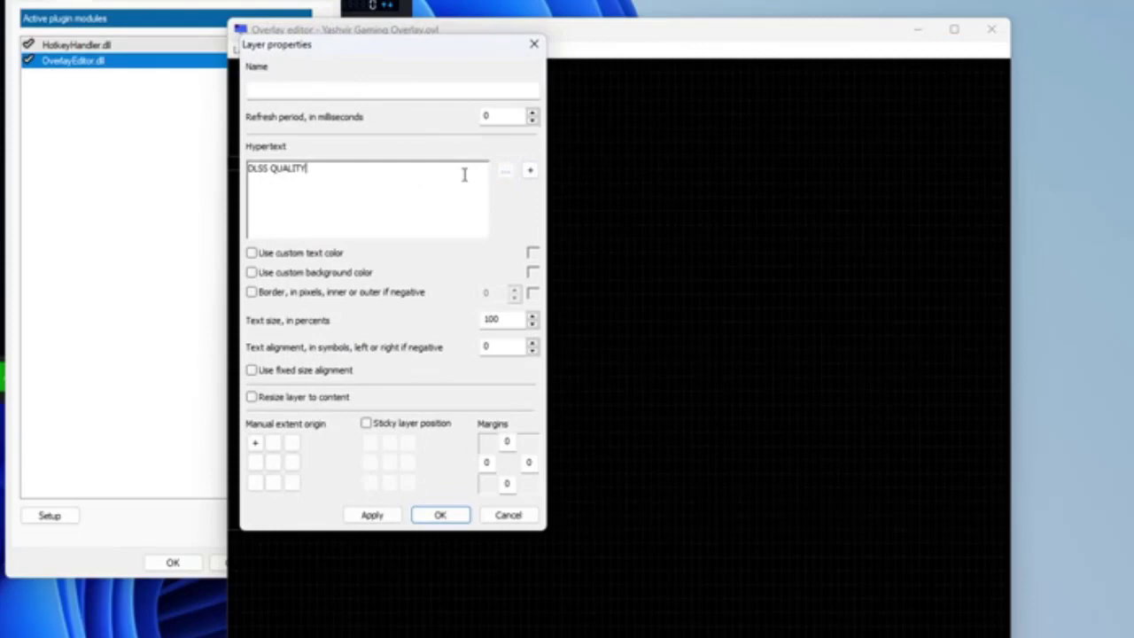
{"action": "left_click", "coordinate": [434, 515]}
{"action": "left_click_drag", "start_coordinate": [297, 102], "coordinate": [347, 96]}
{"action": "scroll", "coordinate": [453, 148], "scroll_direction": "up", "scroll_amount": 3}
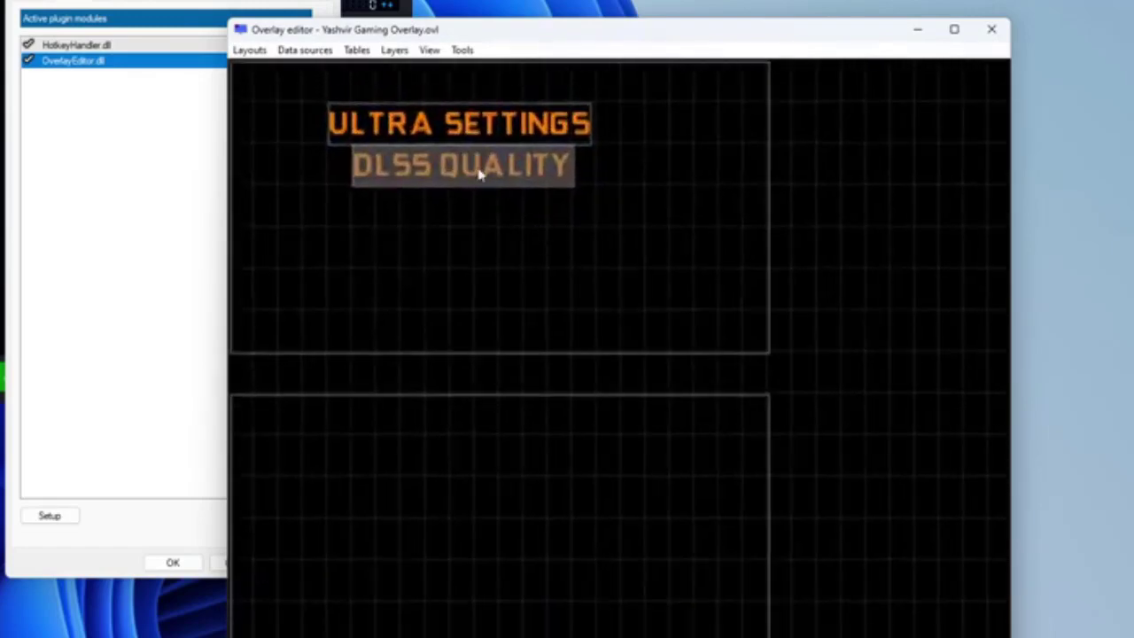
Duplicate the DLSS QUALITY layer and align the copy directly below the original
{"action": "key", "text": "ctrl+c"}
{"action": "key", "text": "ctrl+v"}
{"action": "left_click_drag", "start_coordinate": [493, 220], "coordinate": [476, 221]}
Set the lower DLSS QUALITY copy's hypertext to "RT ON | 1440p"
{"action": "double_click", "coordinate": [476, 219]}
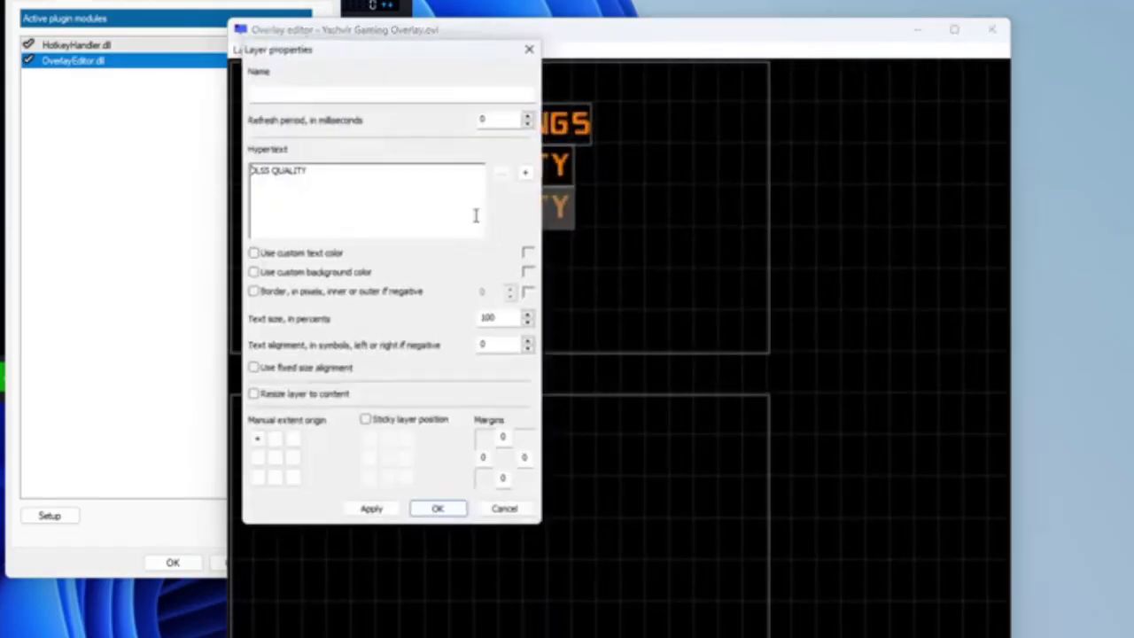
{"action": "left_click", "coordinate": [357, 177]}
{"action": "key", "text": "ctrl+a"}
{"action": "type", "text": "RT"}
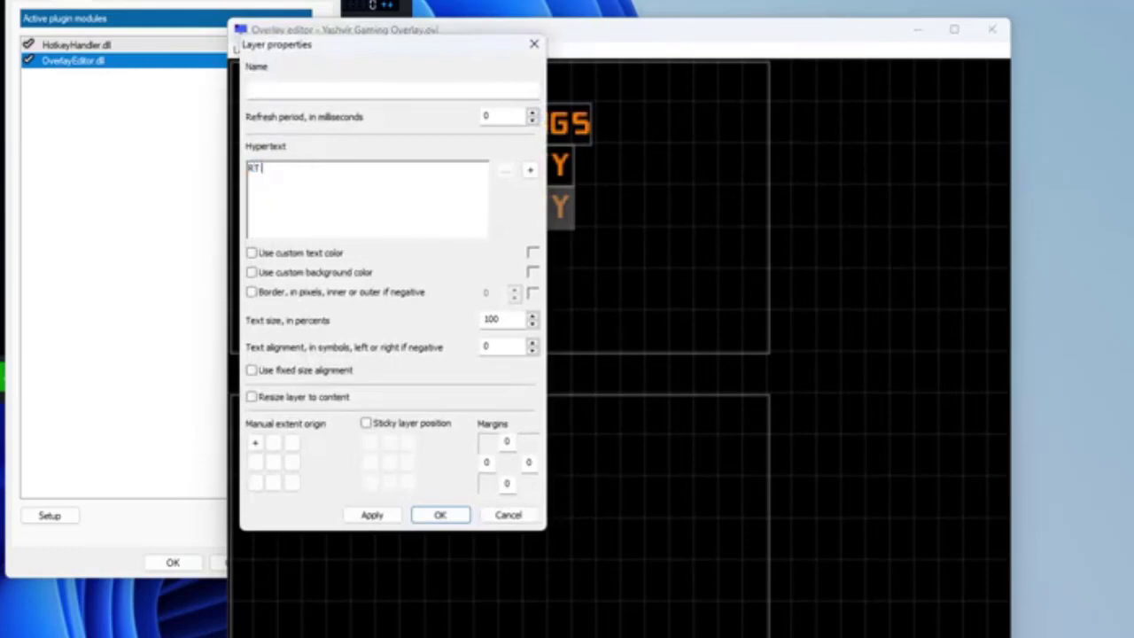
{"action": "type", "text": " ON | "}
{"action": "type", "text": "1400"}
{"action": "key", "text": "Return"}
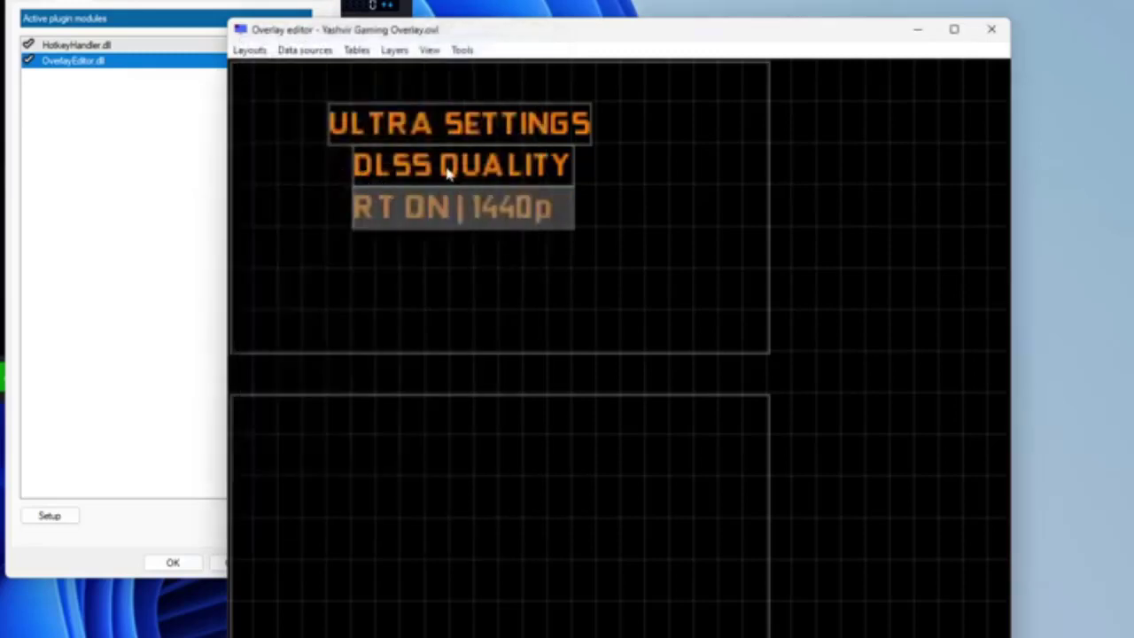
Name the ULTRA SETTINGS layer "Title 1"
{"action": "scroll", "coordinate": [429, 164], "scroll_direction": "down", "scroll_amount": 1}
{"action": "double_click", "coordinate": [410, 115]}
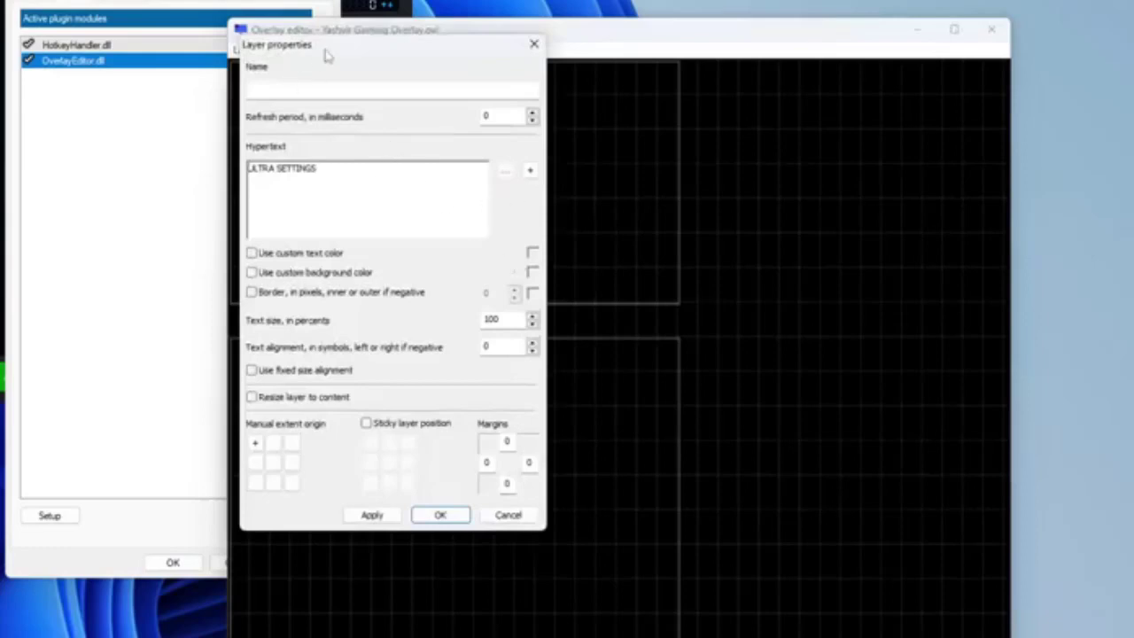
{"action": "left_click_drag", "start_coordinate": [325, 49], "coordinate": [353, 169]}
{"action": "left_click", "coordinate": [335, 206]}
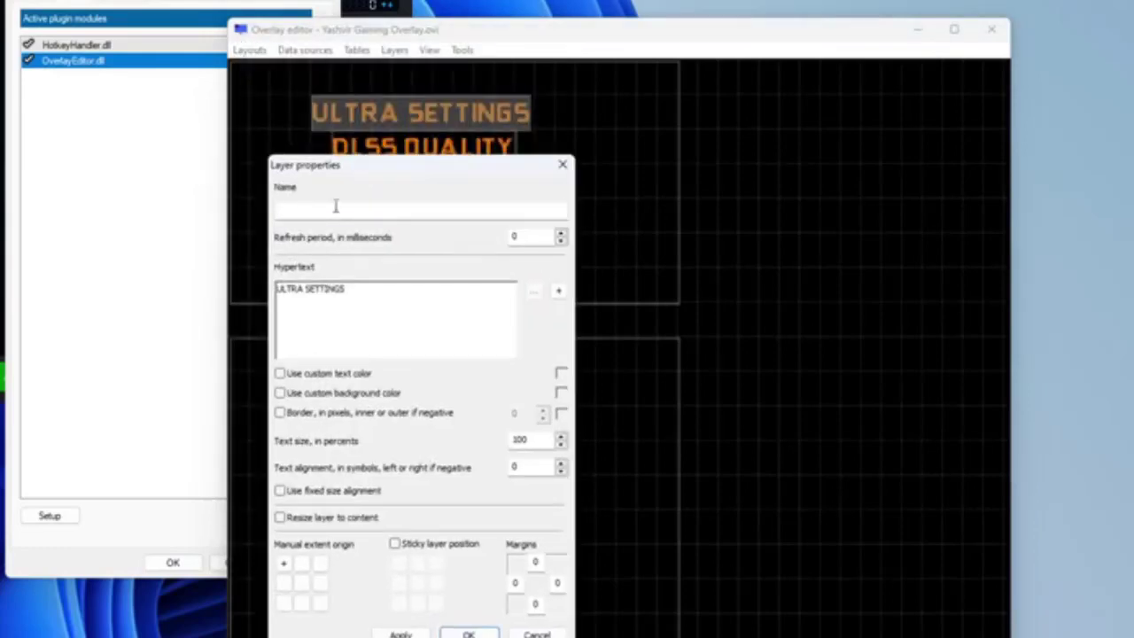
{"action": "type", "text": "Title 1"}
{"action": "key", "text": "Return"}
Name the DLSS QUALITY layer "Title 2"
{"action": "double_click", "coordinate": [405, 144]}
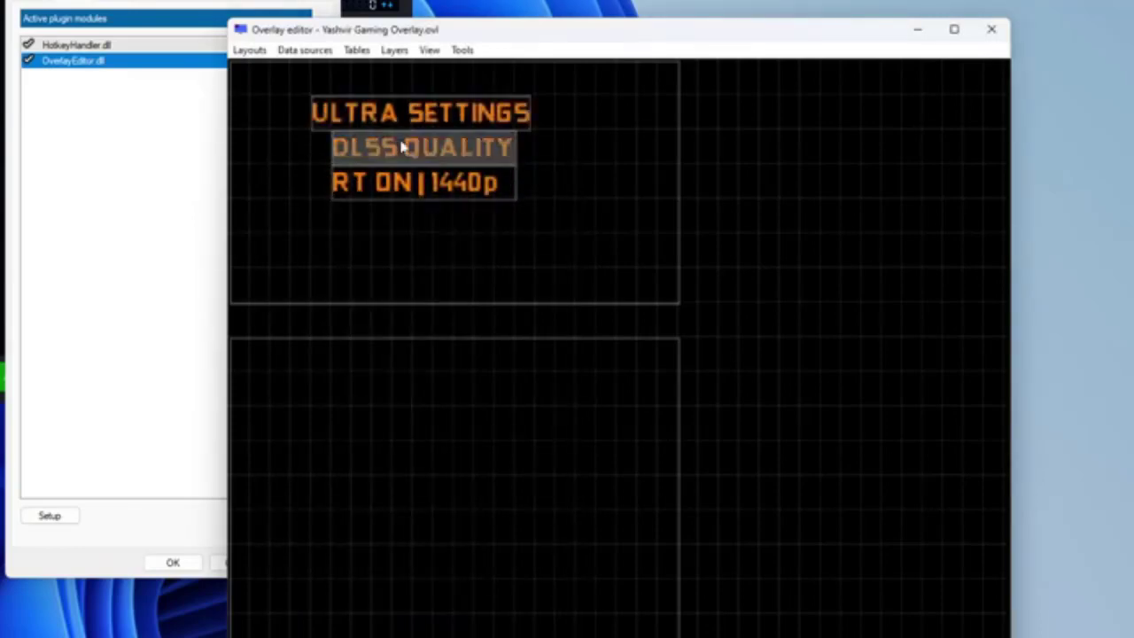
{"action": "left_click", "coordinate": [340, 91]}
{"action": "type", "text": "Title"}
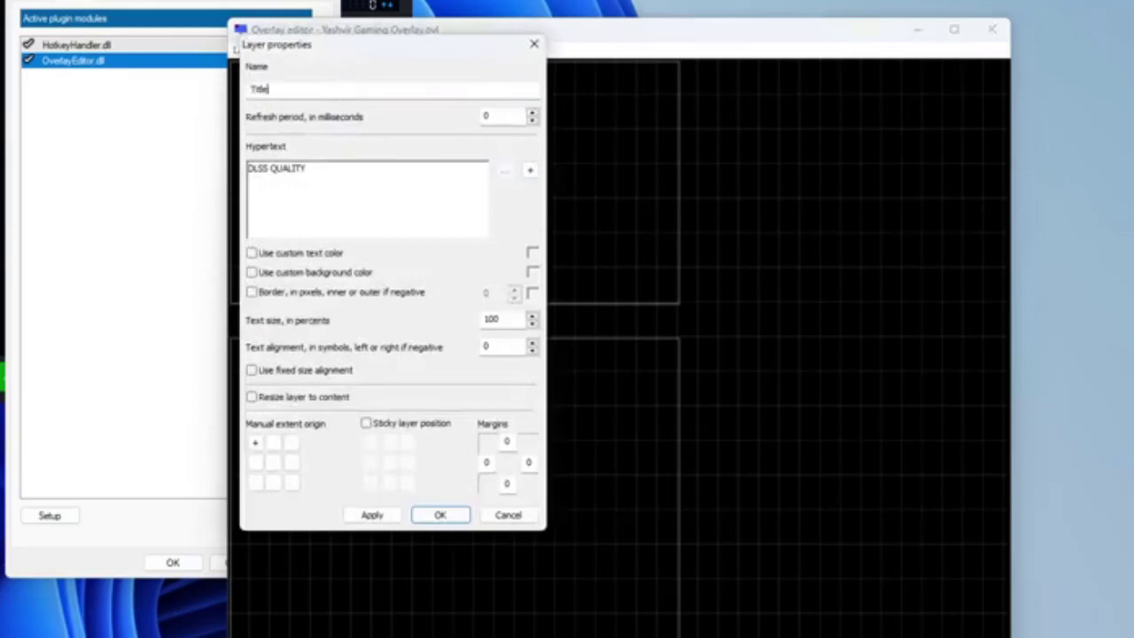
{"action": "type", "text": " 2"}
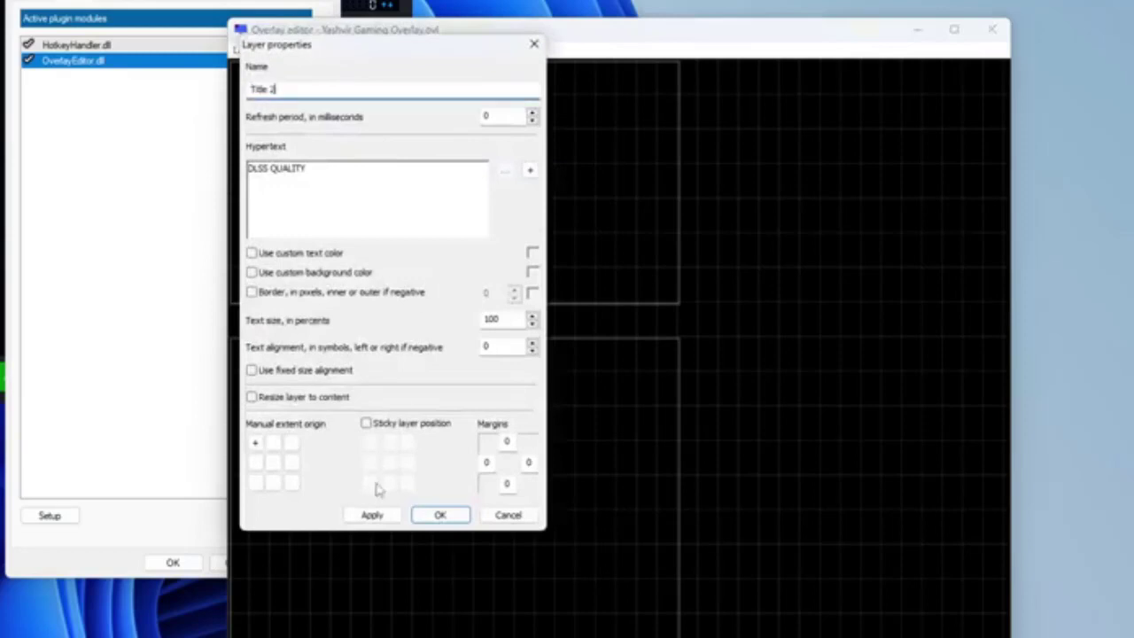
{"action": "left_click", "coordinate": [371, 515]}
{"action": "key", "text": "Return"}
Name the RT ON | 1440p layer "Title 3"
{"action": "double_click", "coordinate": [429, 199]}
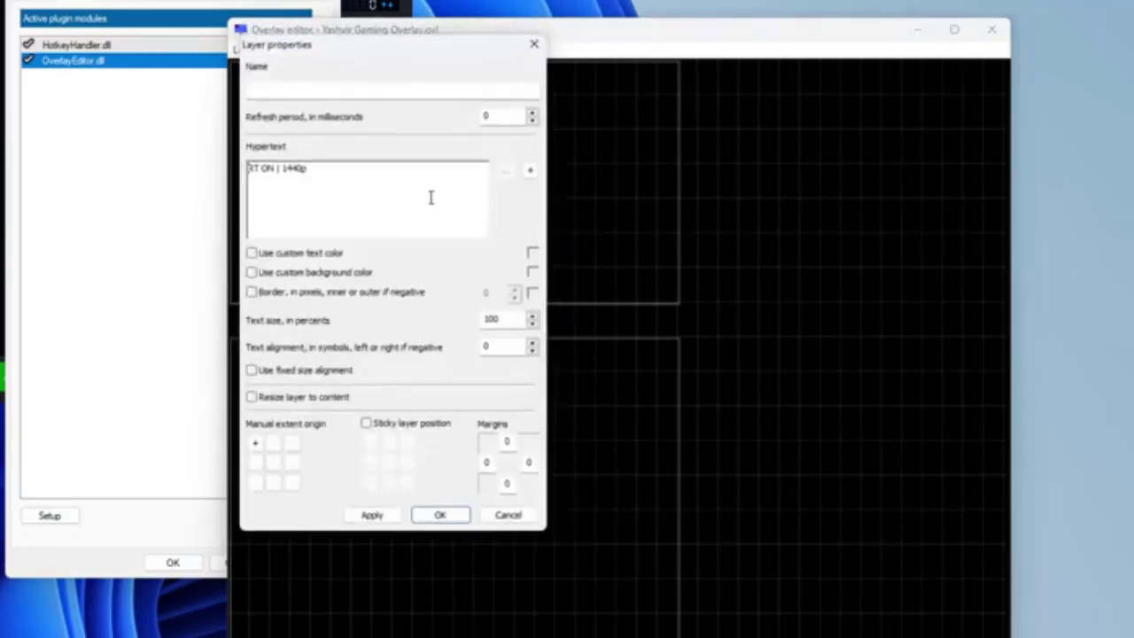
{"action": "left_click", "coordinate": [279, 90]}
{"action": "key", "text": "BackSpace"}
{"action": "type", "text": "3"}
{"action": "left_click", "coordinate": [457, 519]}
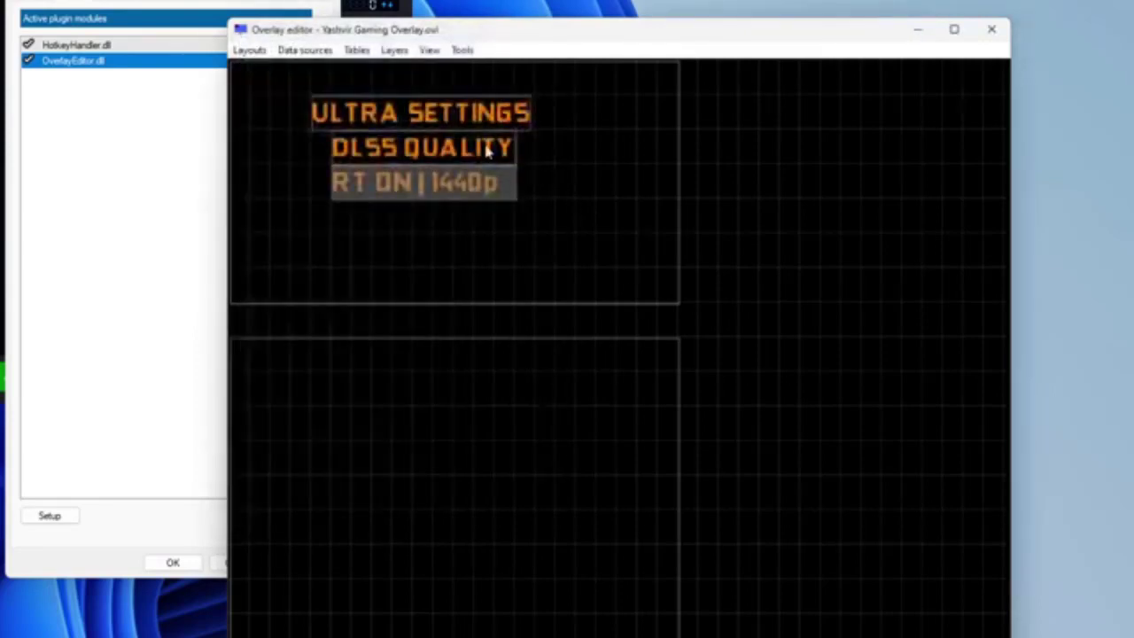
Enable a custom text color for the Title 1 layer and set it to bright green, RGB 37, 252, 66
{"action": "double_click", "coordinate": [463, 124]}
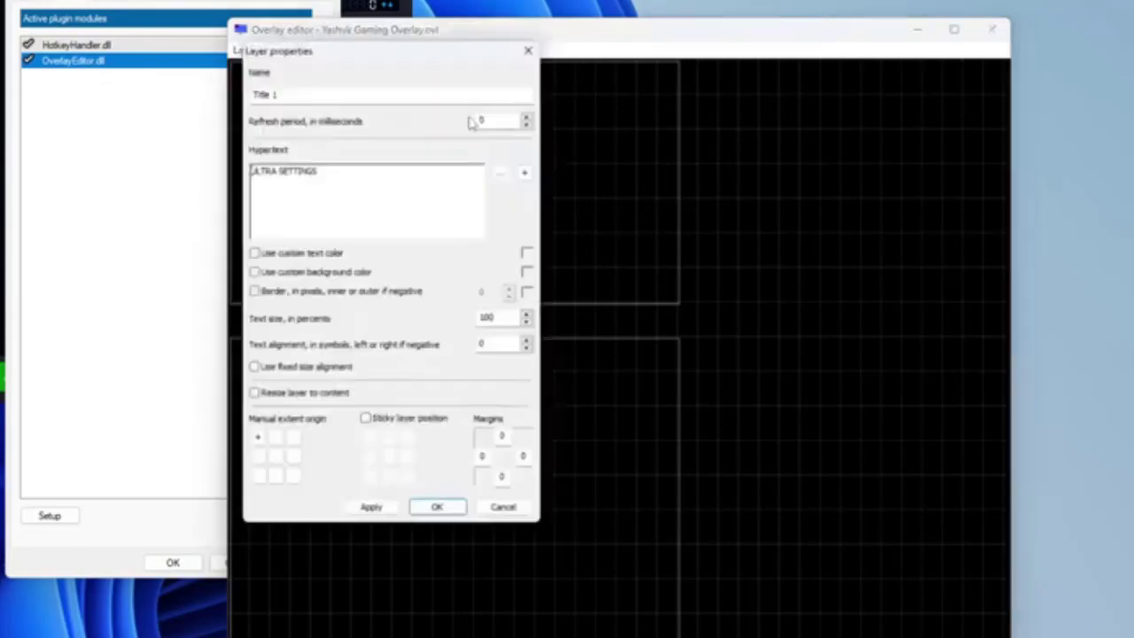
{"action": "left_click", "coordinate": [304, 255]}
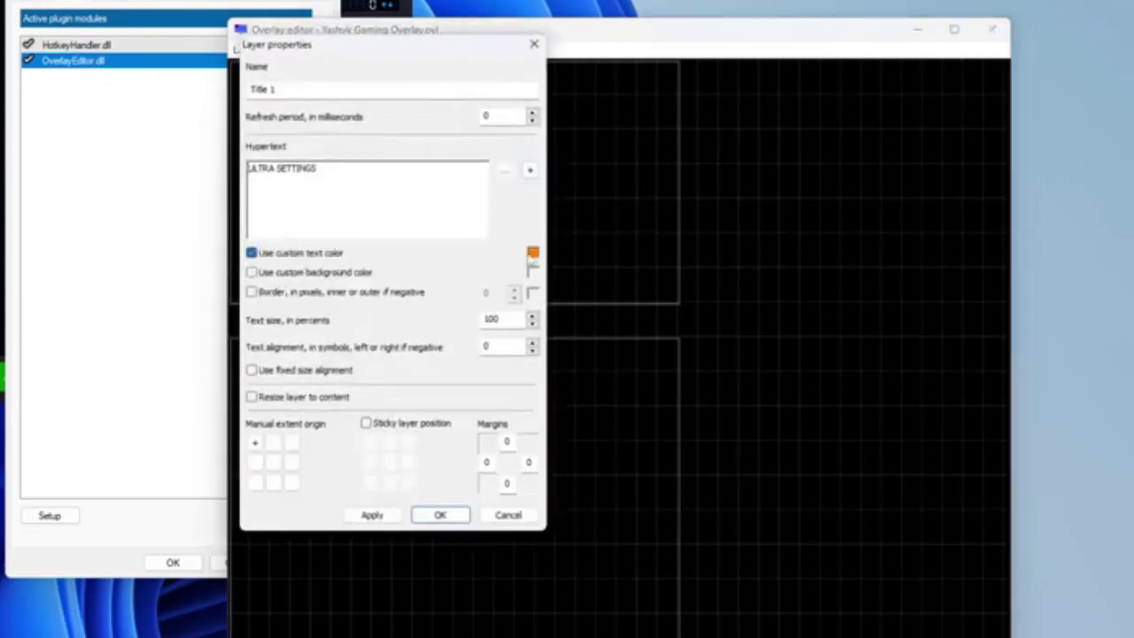
{"action": "left_click", "coordinate": [532, 255]}
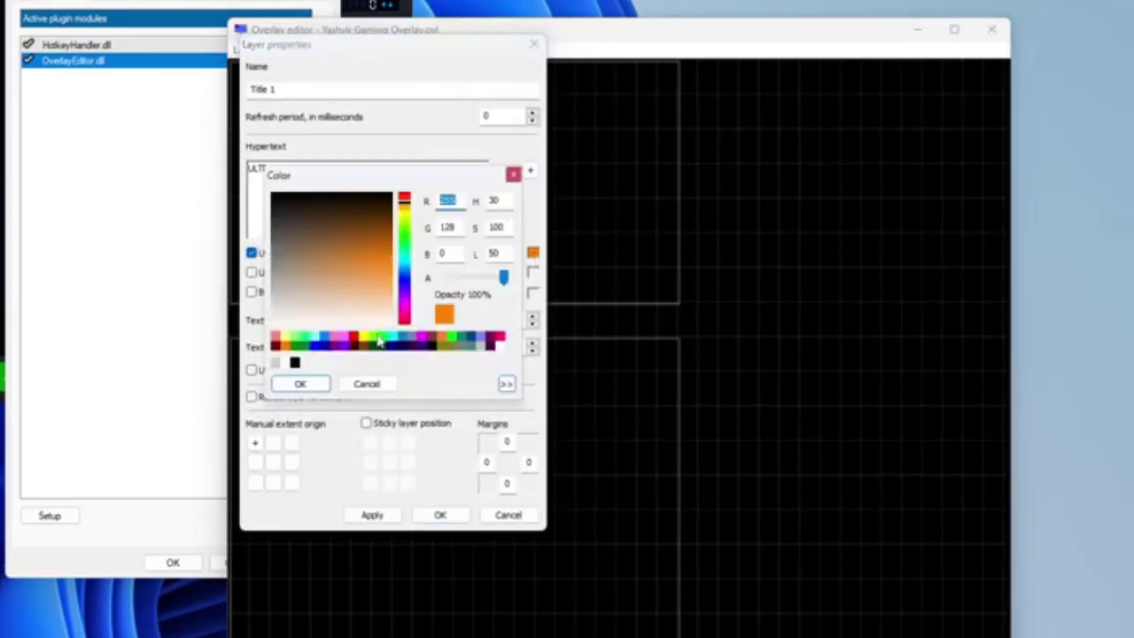
{"action": "left_click", "coordinate": [405, 240]}
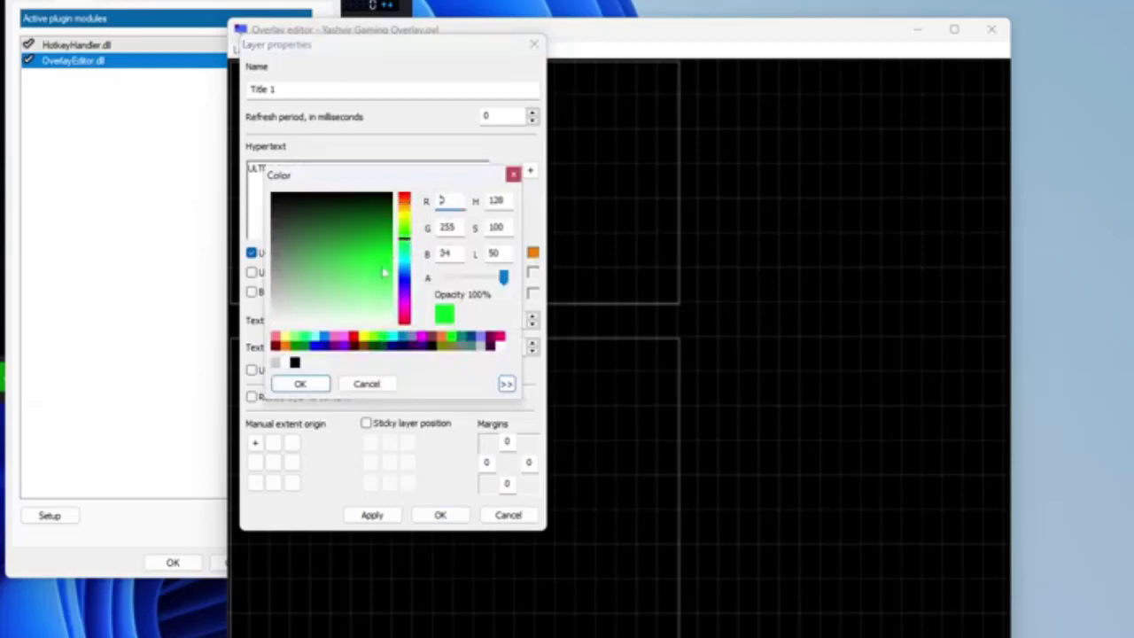
{"action": "left_click", "coordinate": [390, 275]}
{"action": "left_click", "coordinate": [389, 267]}
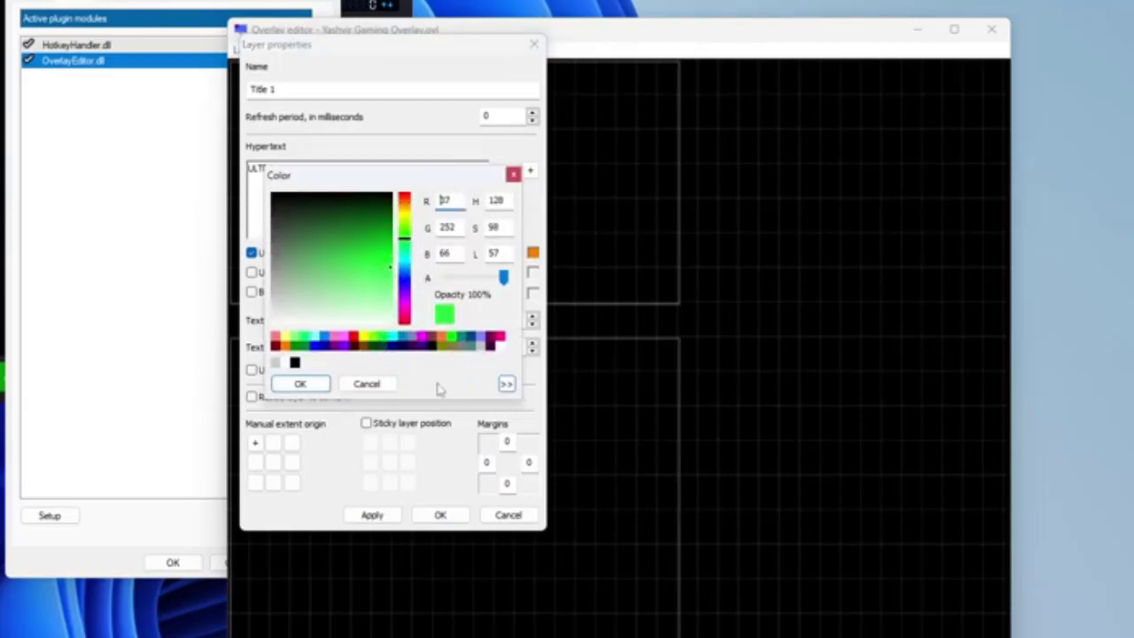
{"action": "left_click", "coordinate": [301, 385]}
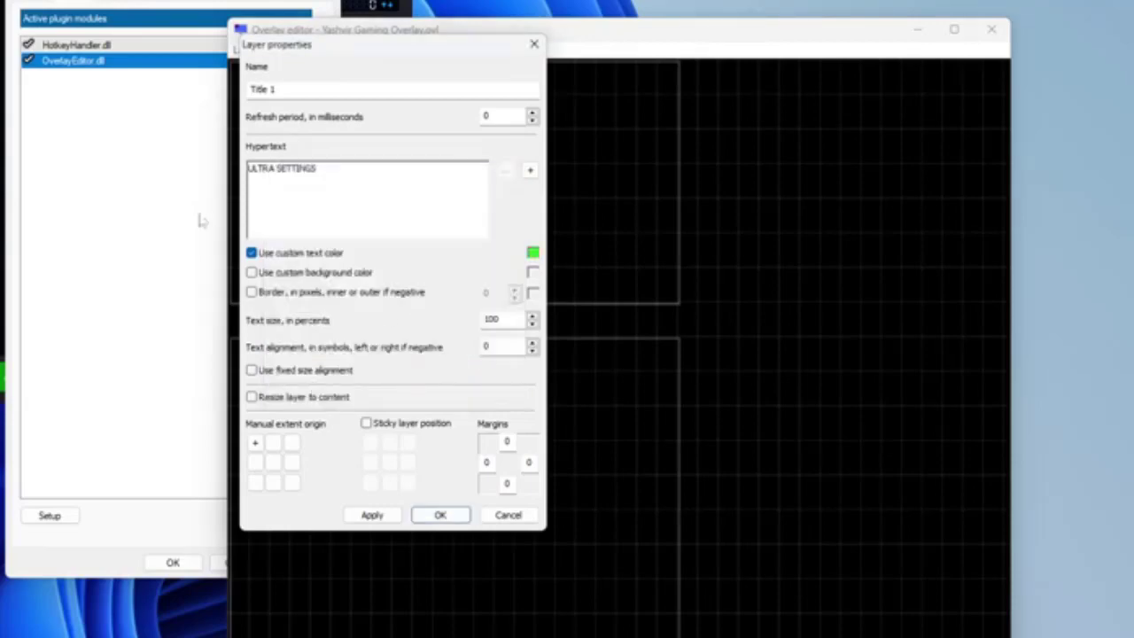
{"action": "left_click", "coordinate": [372, 514]}
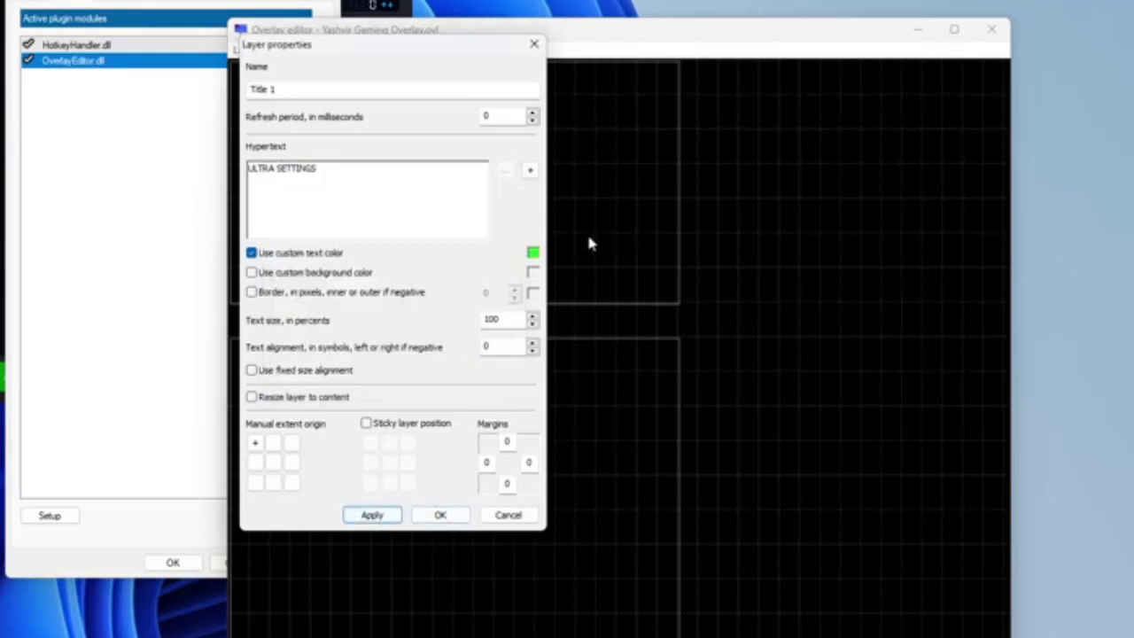
{"action": "left_click", "coordinate": [533, 253]}
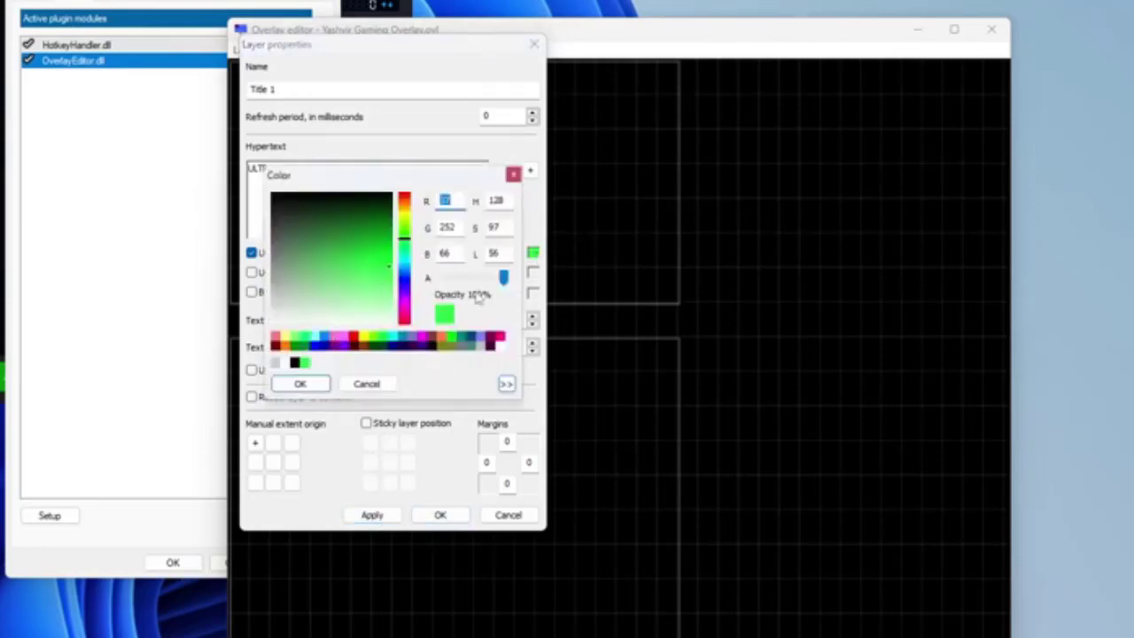
{"action": "left_click", "coordinate": [299, 383]}
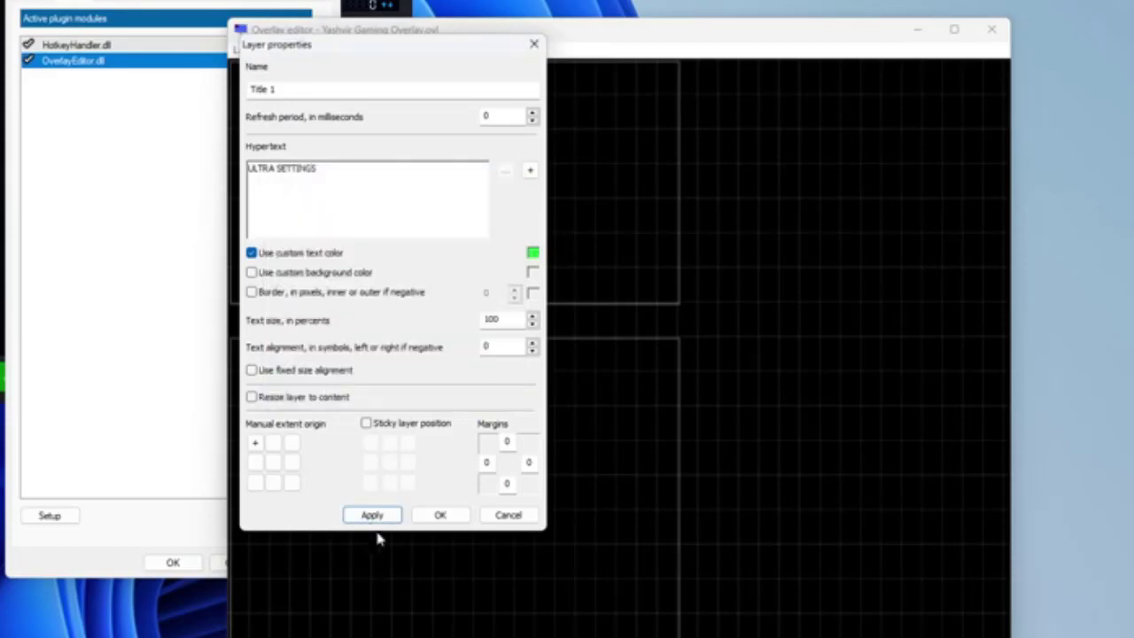
{"action": "left_click", "coordinate": [440, 515]}
Set the RT ON | 1440p layer's text size to 100 percent and move it down, centred below DLSS QUALITY
{"action": "left_click", "coordinate": [320, 115]}
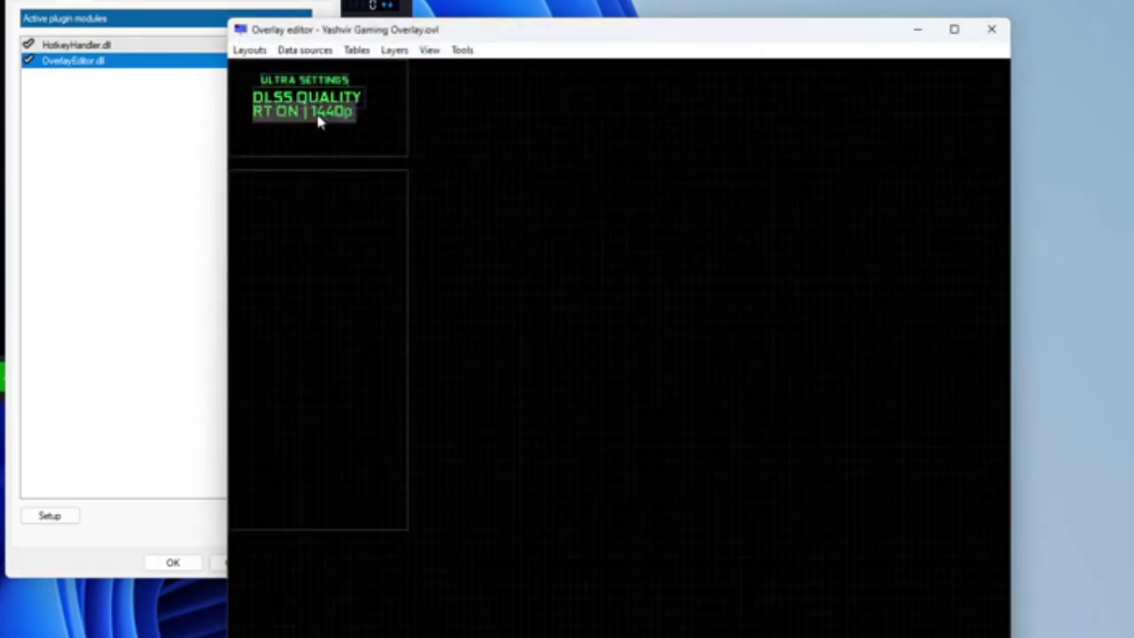
{"action": "double_click", "coordinate": [335, 119]}
{"action": "double_click", "coordinate": [502, 319]}
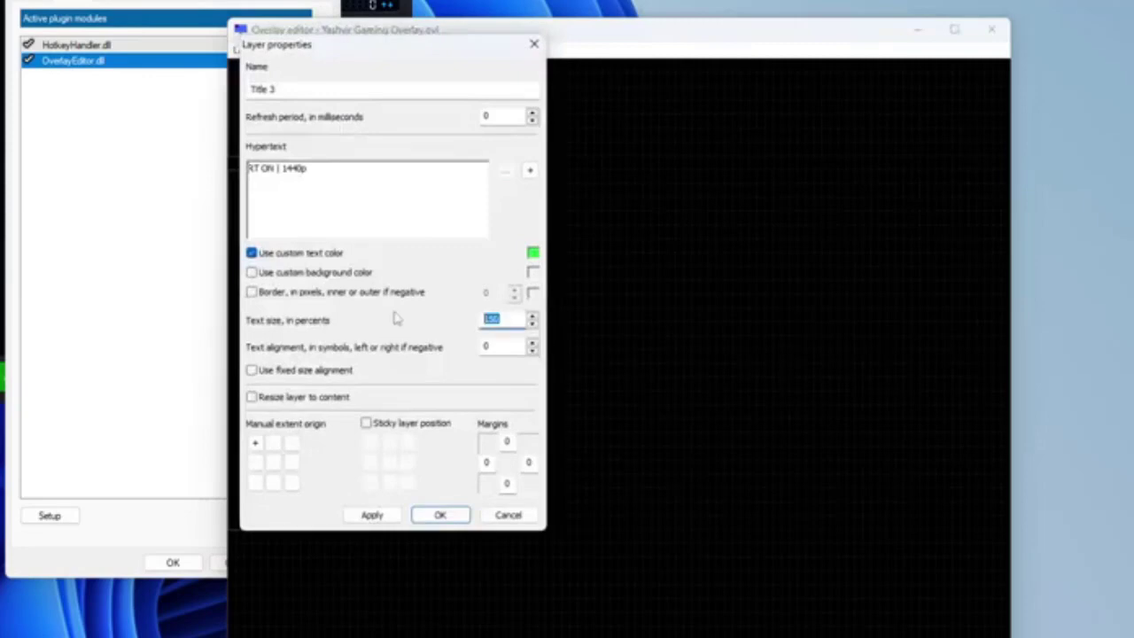
{"action": "type", "text": "100"}
{"action": "key", "text": "Return"}
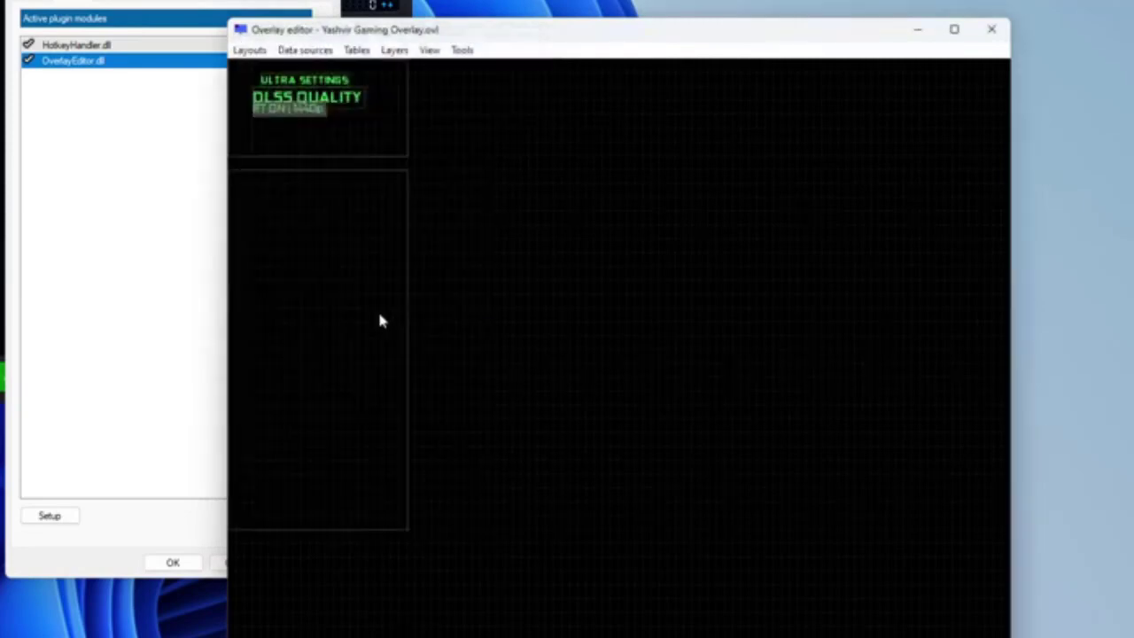
{"action": "left_click_drag", "start_coordinate": [286, 111], "coordinate": [304, 143]}
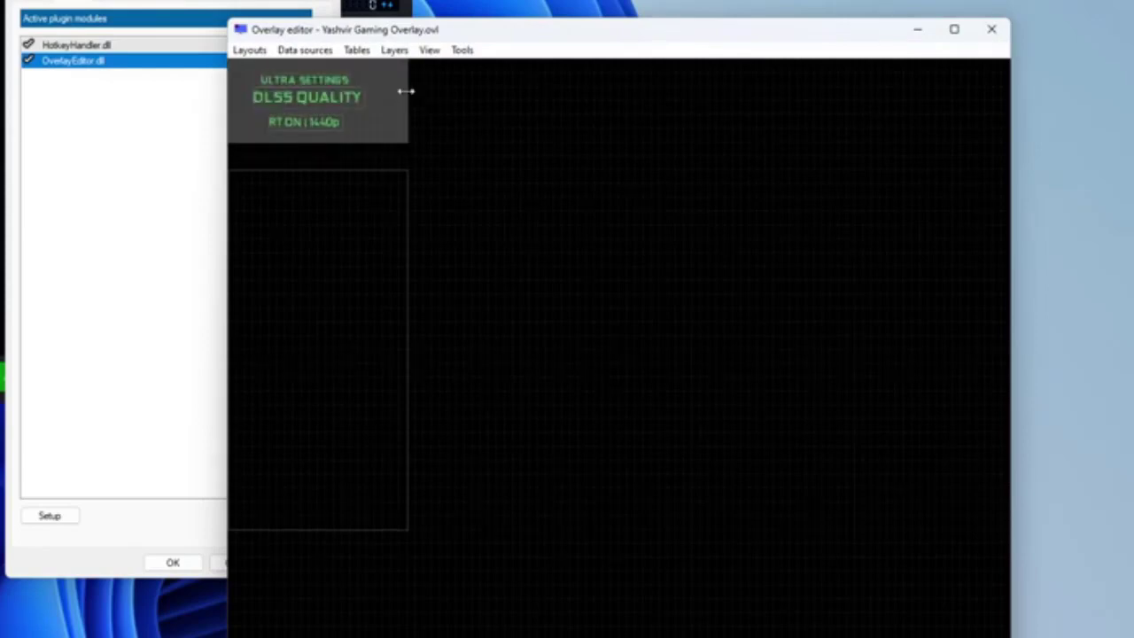
Extend the lower background rectangle's top edge upward to narrow the gap below the title rectangle
{"action": "mouse_move", "coordinate": [406, 91]}
{"action": "left_mouse_down"}
{"action": "mouse_move", "coordinate": [396, 92]}
{"action": "mouse_move", "coordinate": [408, 92]}
{"action": "left_mouse_up"}
{"action": "left_click_drag", "start_coordinate": [327, 169], "coordinate": [327, 166]}
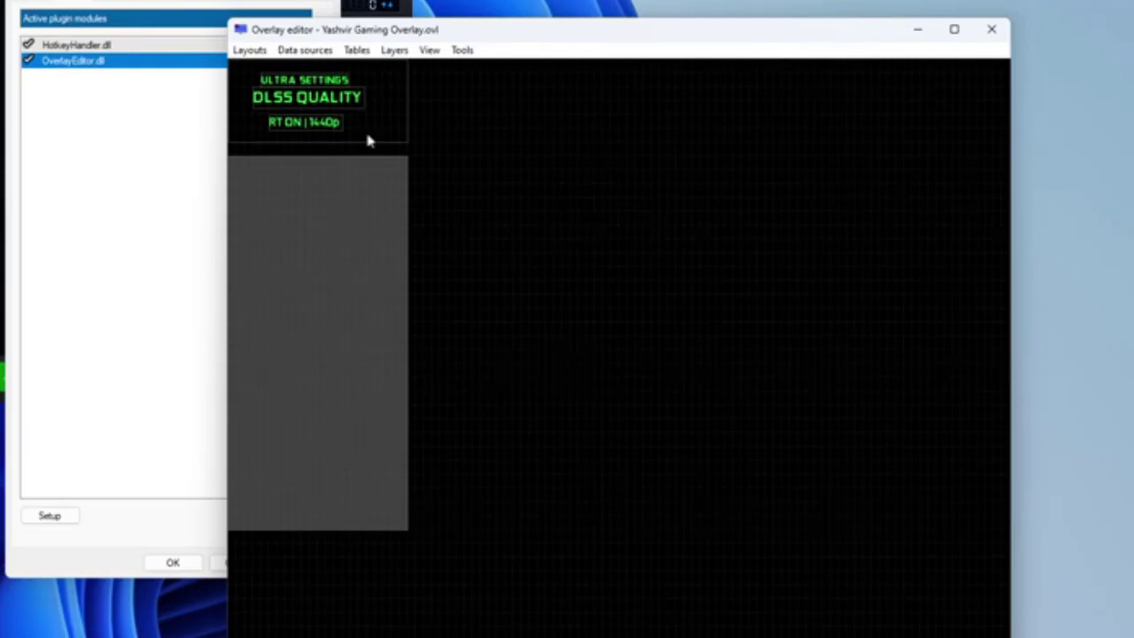
{"action": "left_click", "coordinate": [394, 61]}
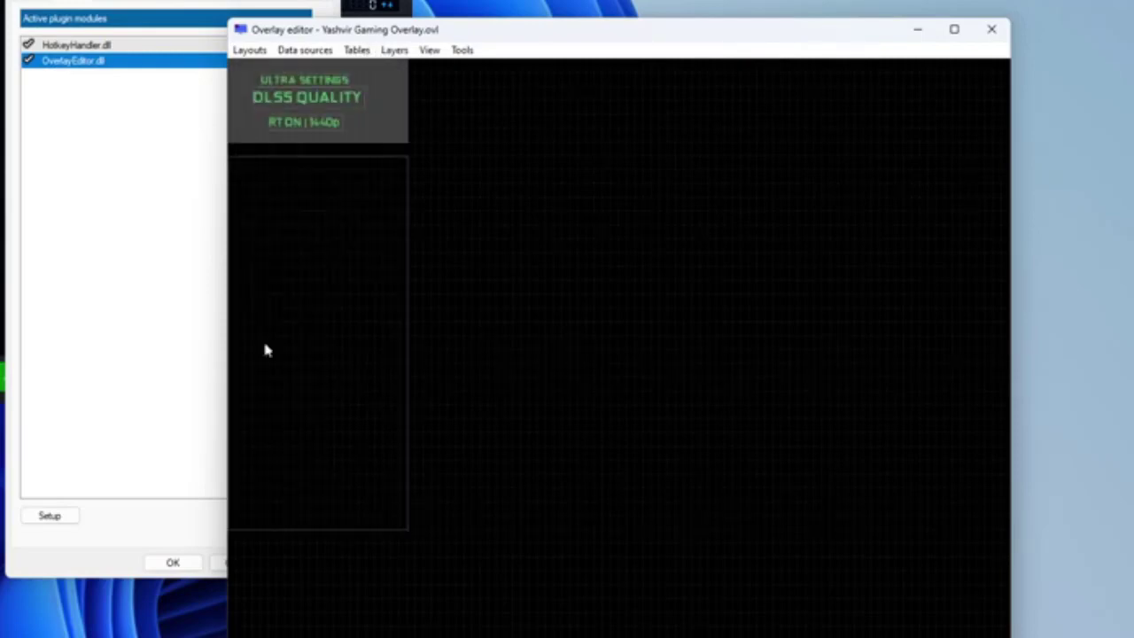
{"action": "left_click", "coordinate": [264, 350]}
Add a text layer at the upper left of the lower rectangle, named "GPU usage" with the hypertext "RTX 4080"
{"action": "left_click", "coordinate": [396, 53]}
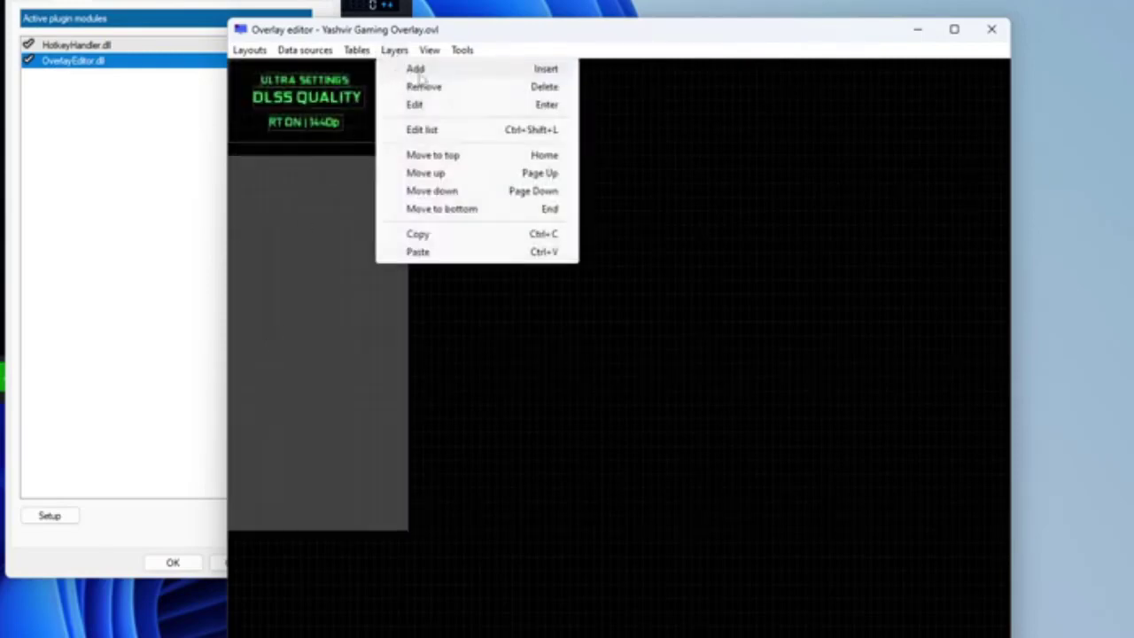
{"action": "left_click", "coordinate": [413, 69]}
{"action": "double_click", "coordinate": [260, 180]}
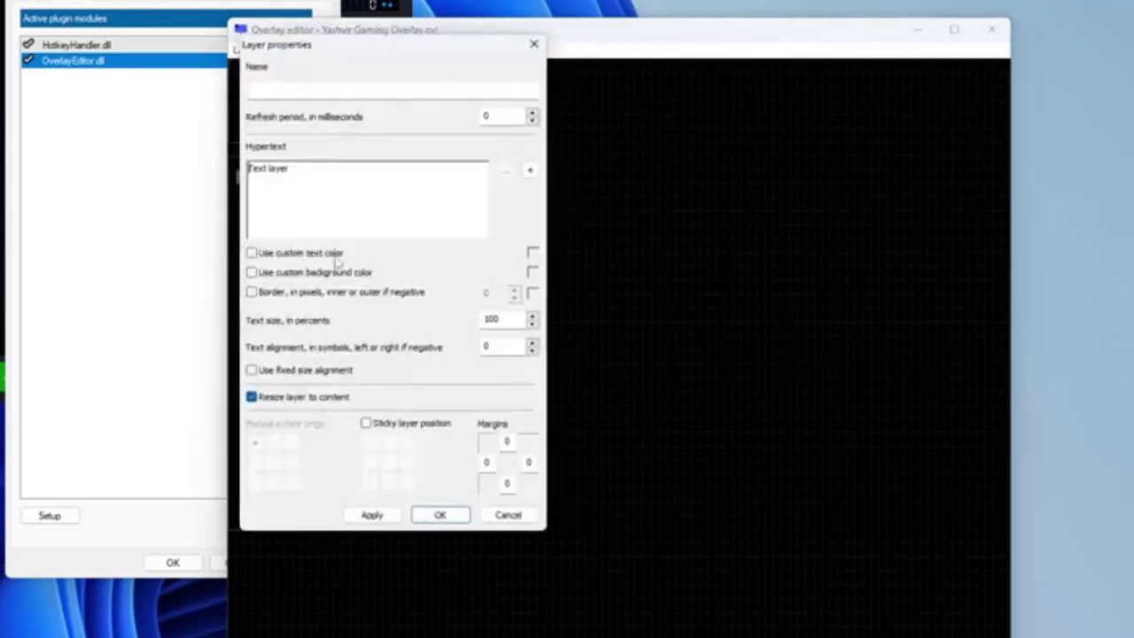
{"action": "left_click_drag", "start_coordinate": [341, 57], "coordinate": [439, 208]}
{"action": "left_click", "coordinate": [390, 318]}
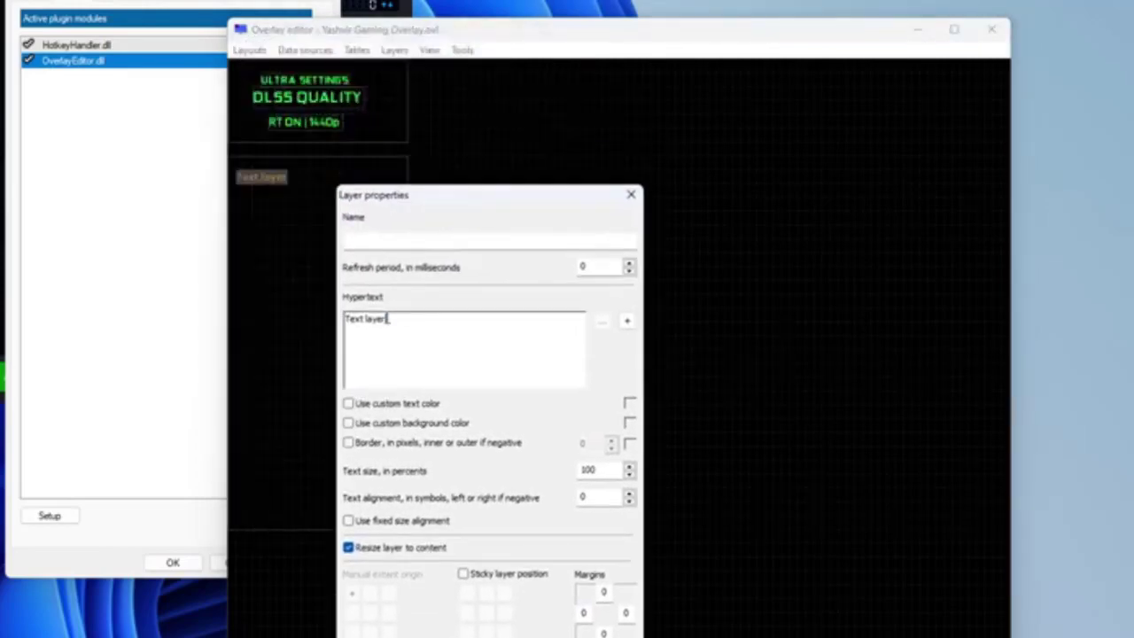
{"action": "key", "text": "ctrl+a"}
{"action": "left_click", "coordinate": [369, 245]}
{"action": "type", "text": "GPU usage"}
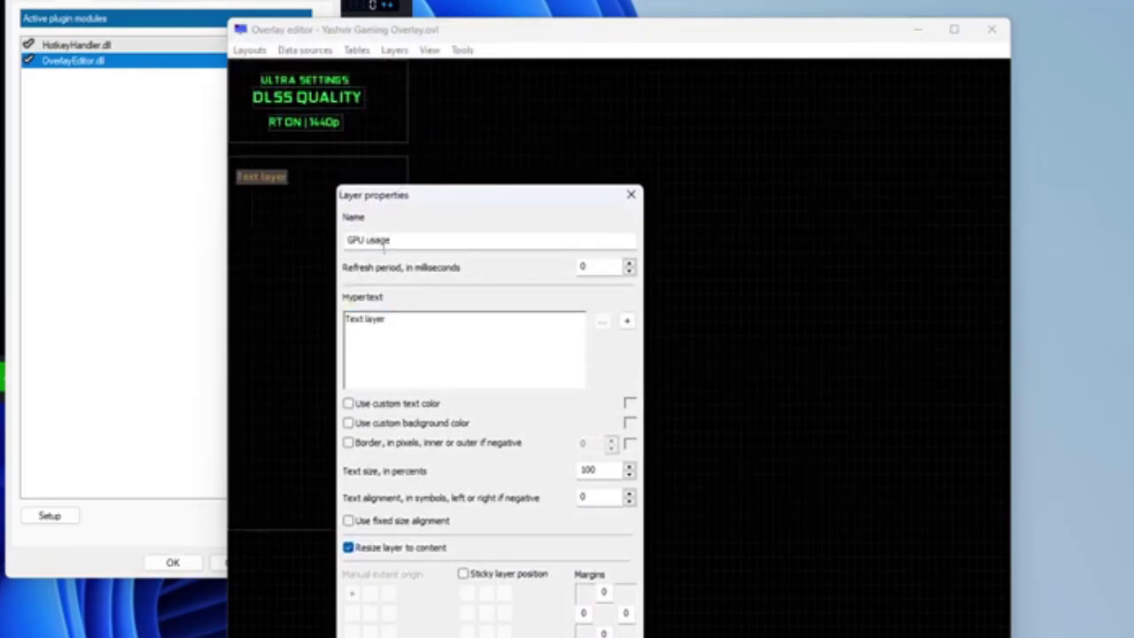
{"action": "left_click", "coordinate": [476, 342]}
{"action": "type", "text": "RTX 4080"}
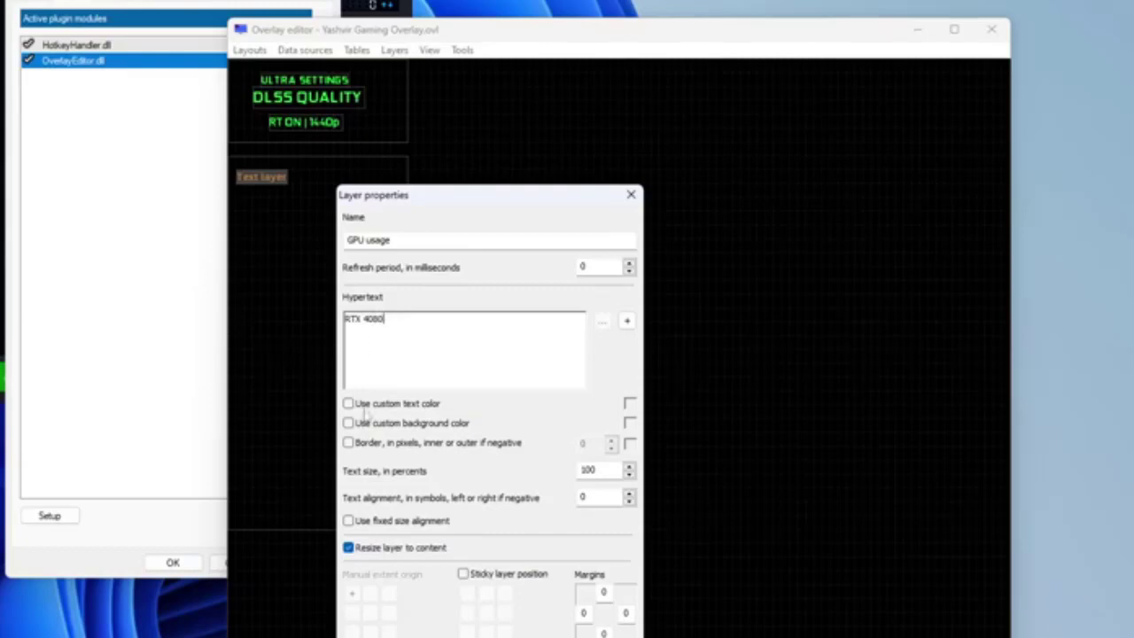
Enable a custom text color for the GPU usage layer and try a medium green, RGB 38, 180, 2
{"action": "left_click", "coordinate": [391, 406]}
{"action": "left_click", "coordinate": [629, 406]}
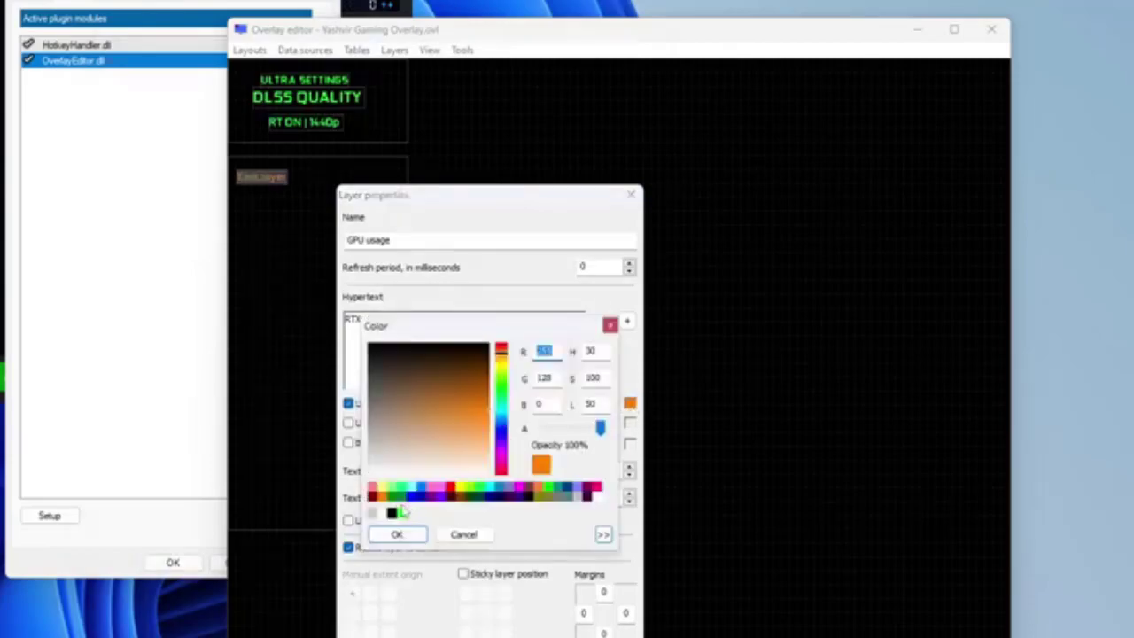
{"action": "mouse_move", "coordinate": [500, 399]}
{"action": "left_mouse_down"}
{"action": "mouse_move", "coordinate": [501, 413]}
{"action": "mouse_move", "coordinate": [545, 400]}
{"action": "left_mouse_up"}
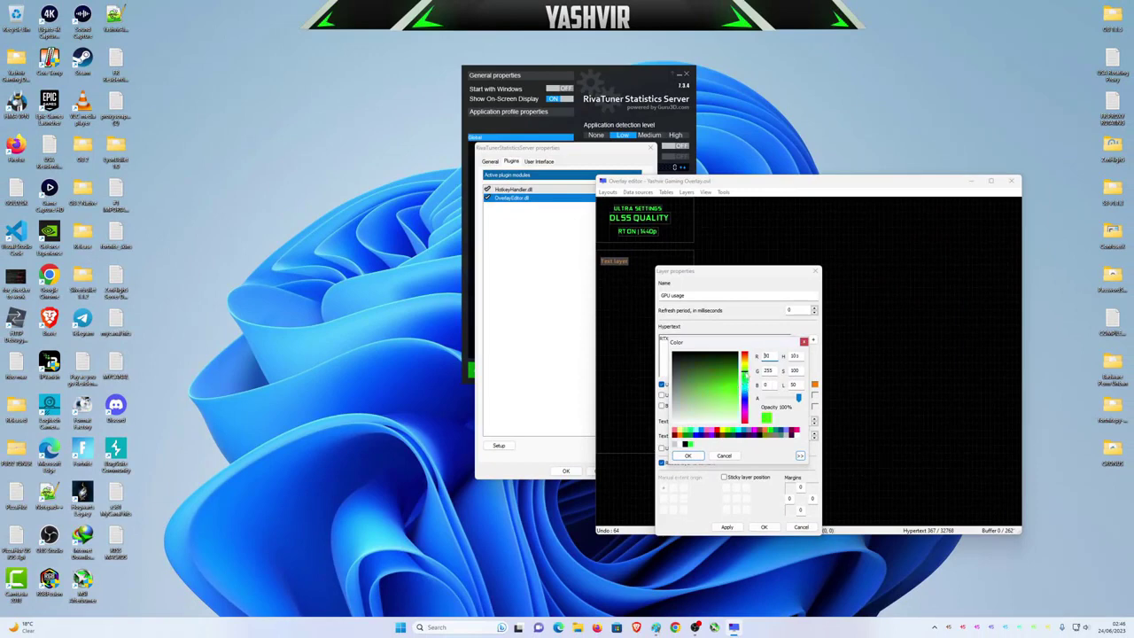
{"action": "left_click_drag", "start_coordinate": [719, 389], "coordinate": [737, 380]}
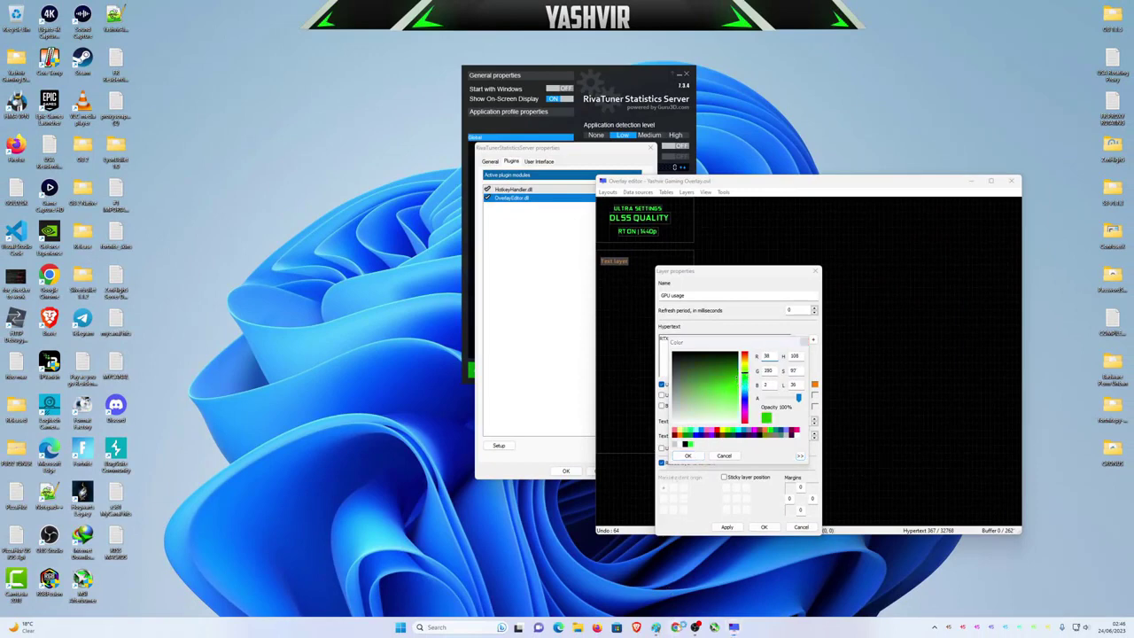
Switch to Chrome and search Google for "html color picker"
{"action": "left_click", "coordinate": [675, 627]}
{"action": "type", "text": "html"}
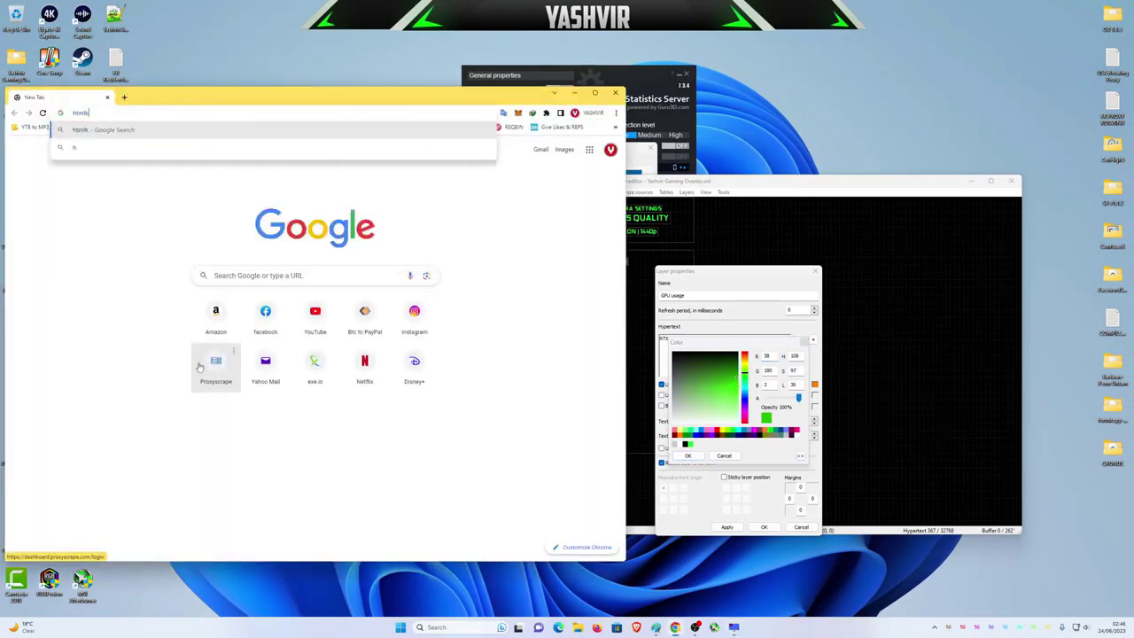
{"action": "type", "text": " color codes"}
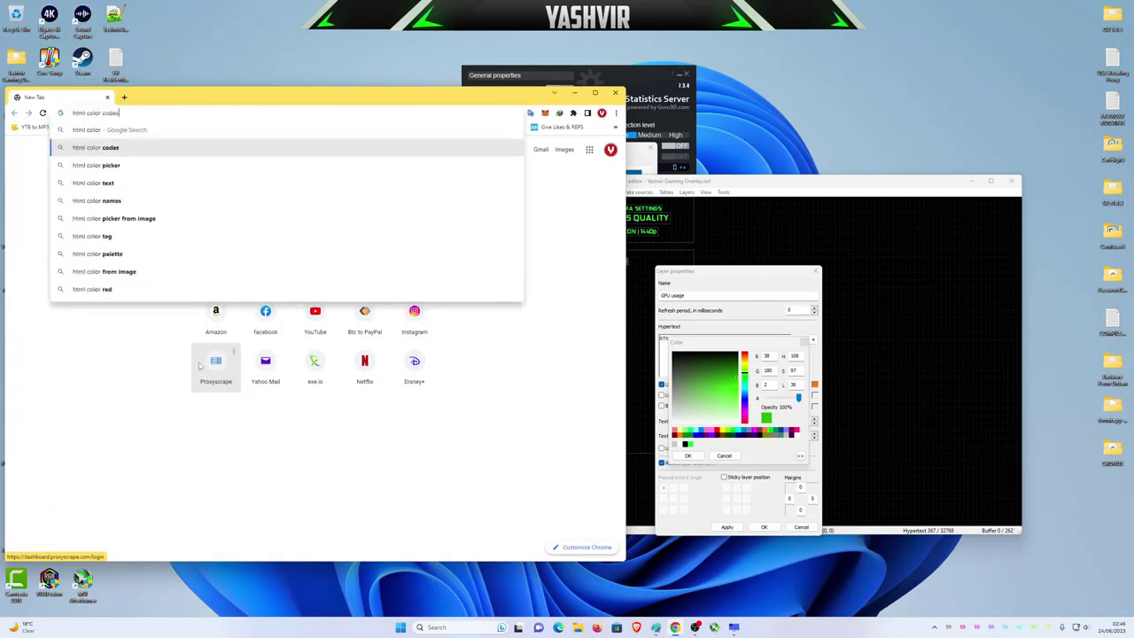
{"action": "key", "text": "Down"}
{"action": "key", "text": "Return"}
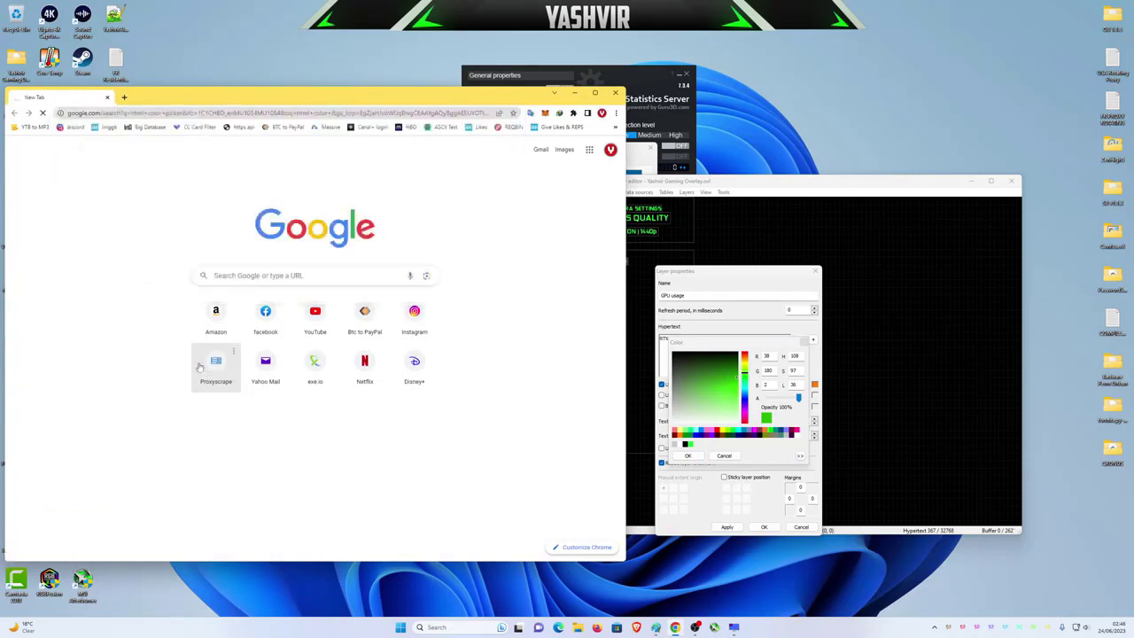
Choose a bright yellow-green in Google's colour picker, RGB 134, 255, 28, and select its RGB values
{"action": "left_click", "coordinate": [132, 345]}
{"action": "left_click_drag", "start_coordinate": [138, 348], "coordinate": [164, 345]}
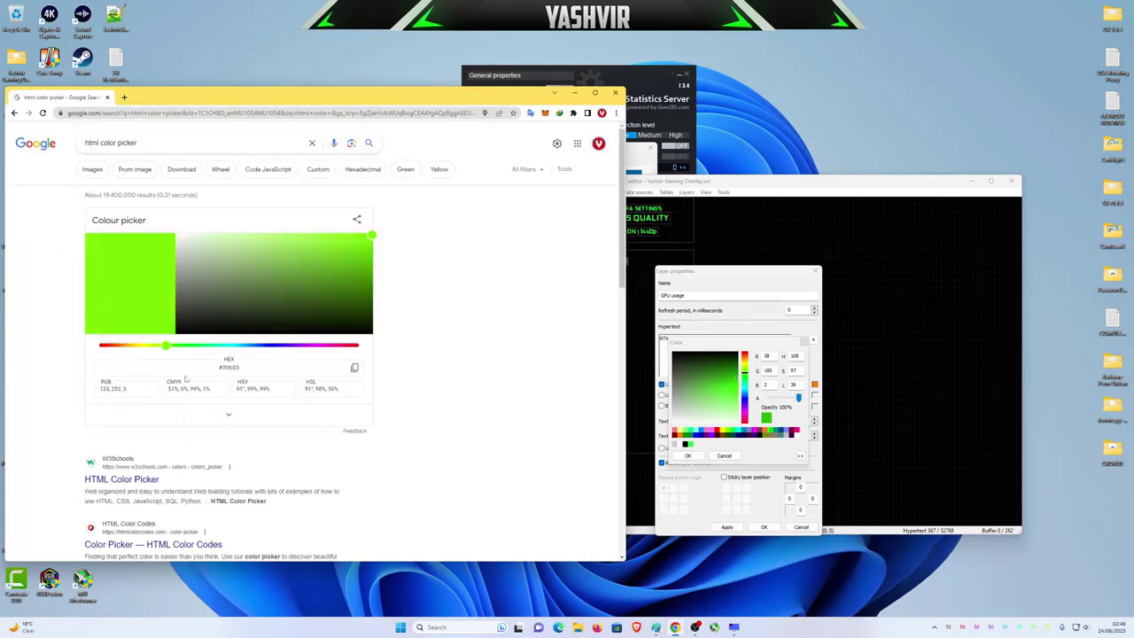
{"action": "right_click", "coordinate": [185, 379]}
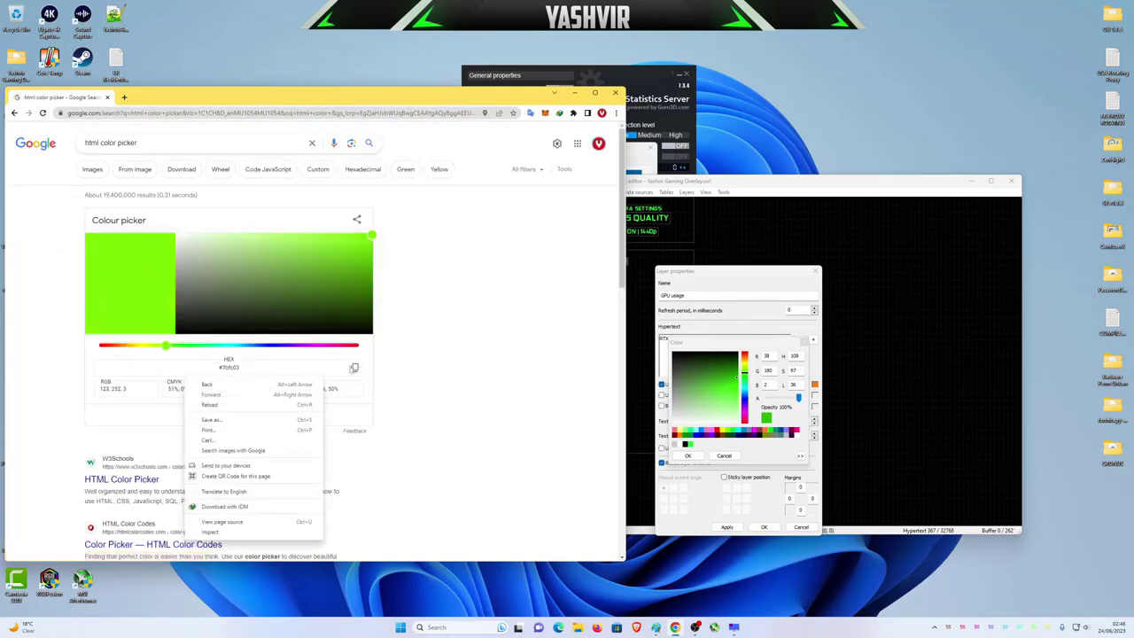
{"action": "left_click", "coordinate": [96, 391]}
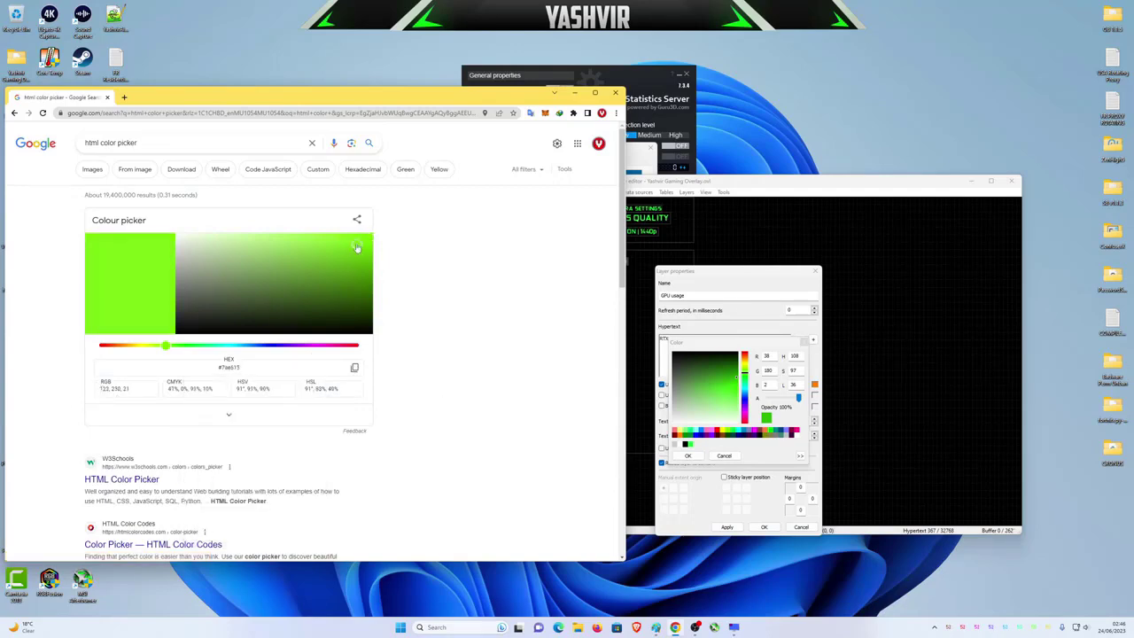
{"action": "left_click_drag", "start_coordinate": [357, 247], "coordinate": [304, 245]}
{"action": "mouse_move", "coordinate": [166, 346]}
{"action": "left_mouse_down"}
{"action": "mouse_move", "coordinate": [177, 346]}
{"action": "mouse_move", "coordinate": [167, 352]}
{"action": "left_mouse_up"}
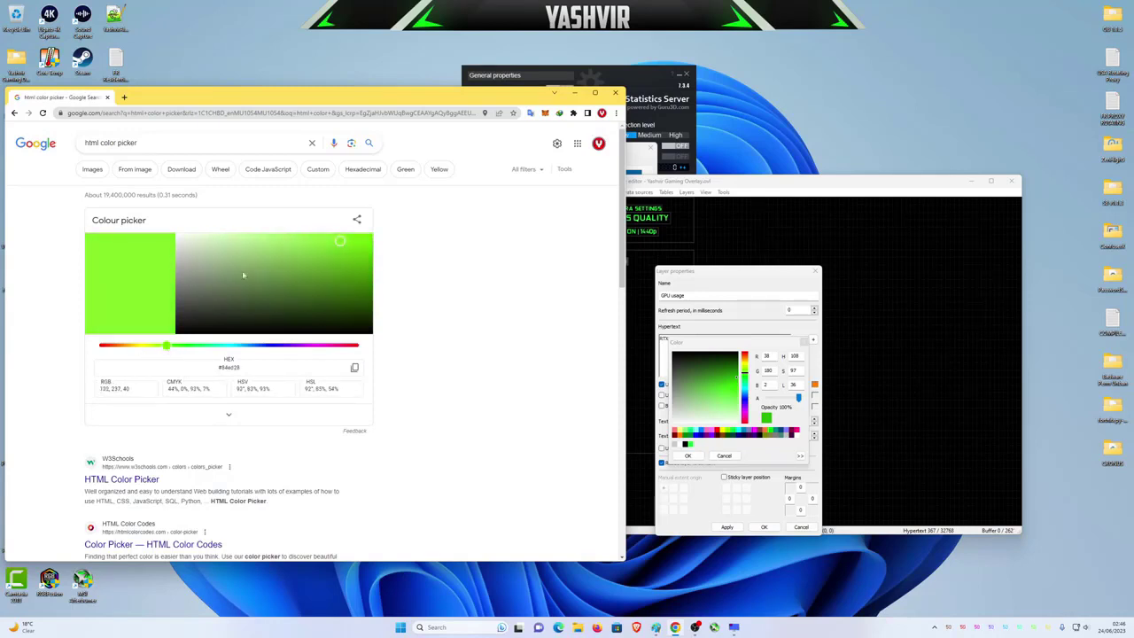
{"action": "left_click_drag", "start_coordinate": [324, 255], "coordinate": [350, 238]}
{"action": "left_click_drag", "start_coordinate": [111, 390], "coordinate": [133, 391]}
Back in the overlay editor, set the GPU usage layer's text color to RGB 134, 255, 28 and apply the layer properties
{"action": "left_click_drag", "start_coordinate": [775, 356], "coordinate": [765, 356]}
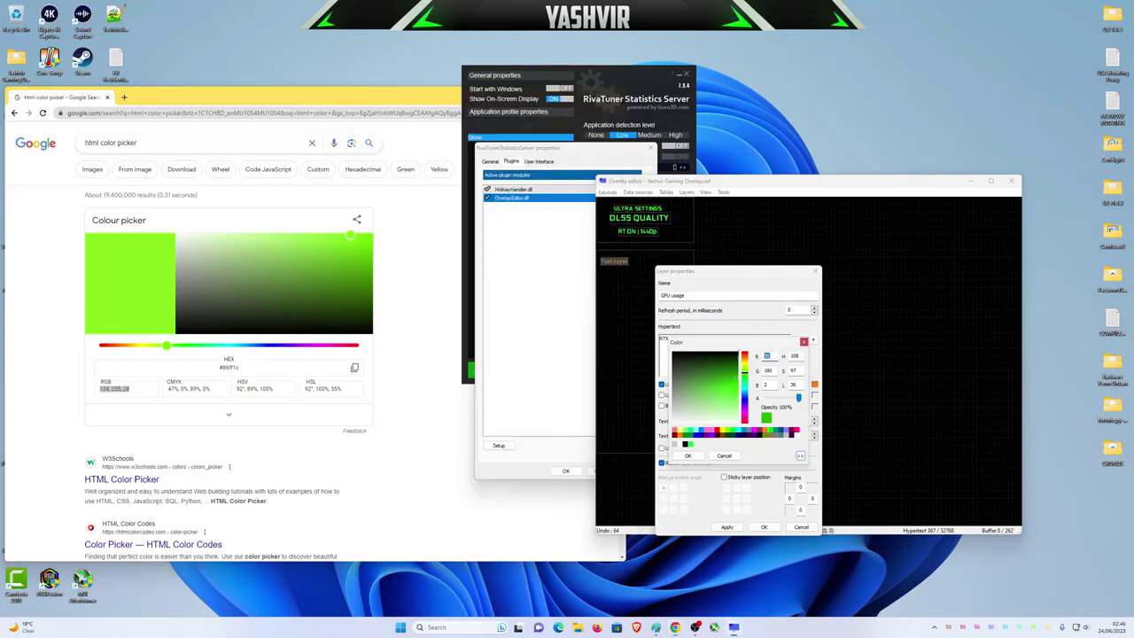
{"action": "left_click", "coordinate": [104, 390]}
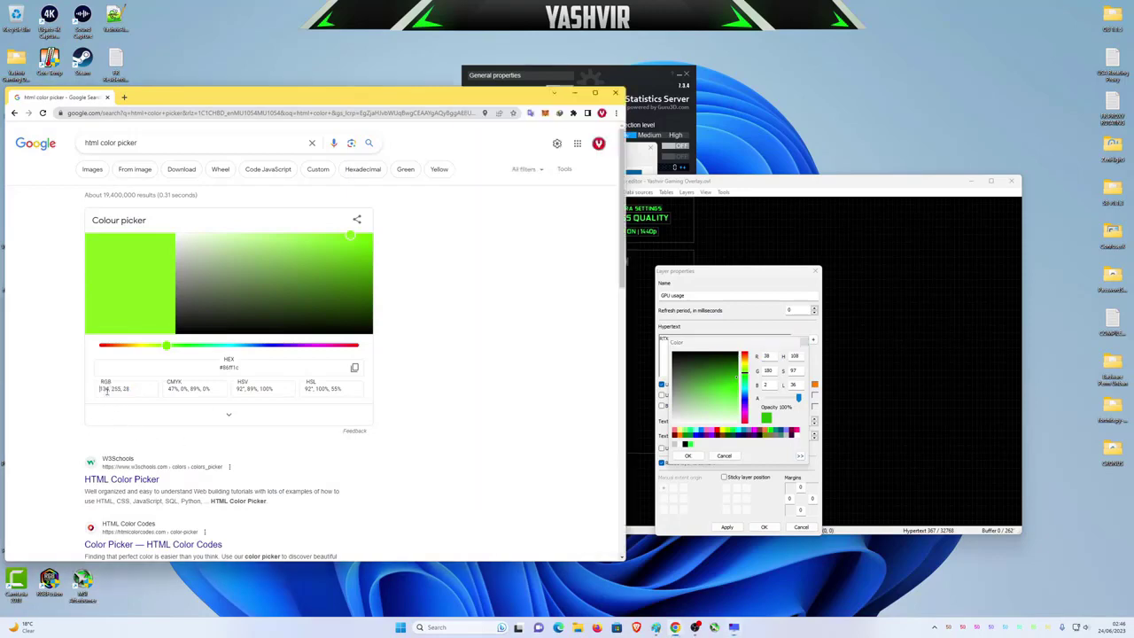
{"action": "left_click", "coordinate": [767, 355]}
{"action": "type", "text": "134"}
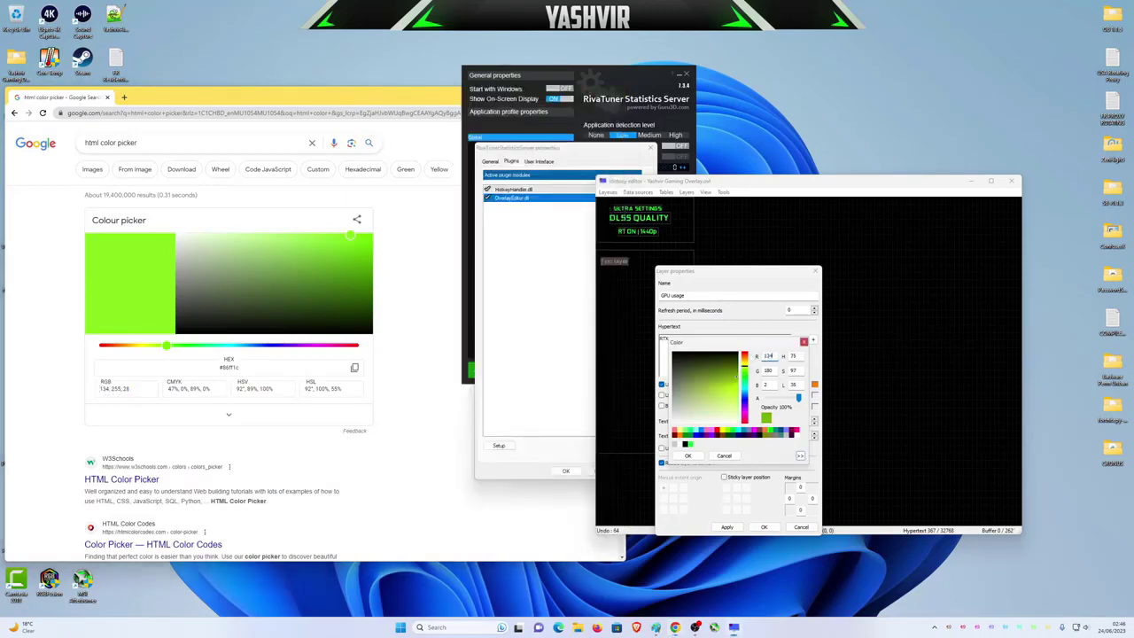
{"action": "type", "text": "255"}
{"action": "left_click", "coordinate": [768, 384]}
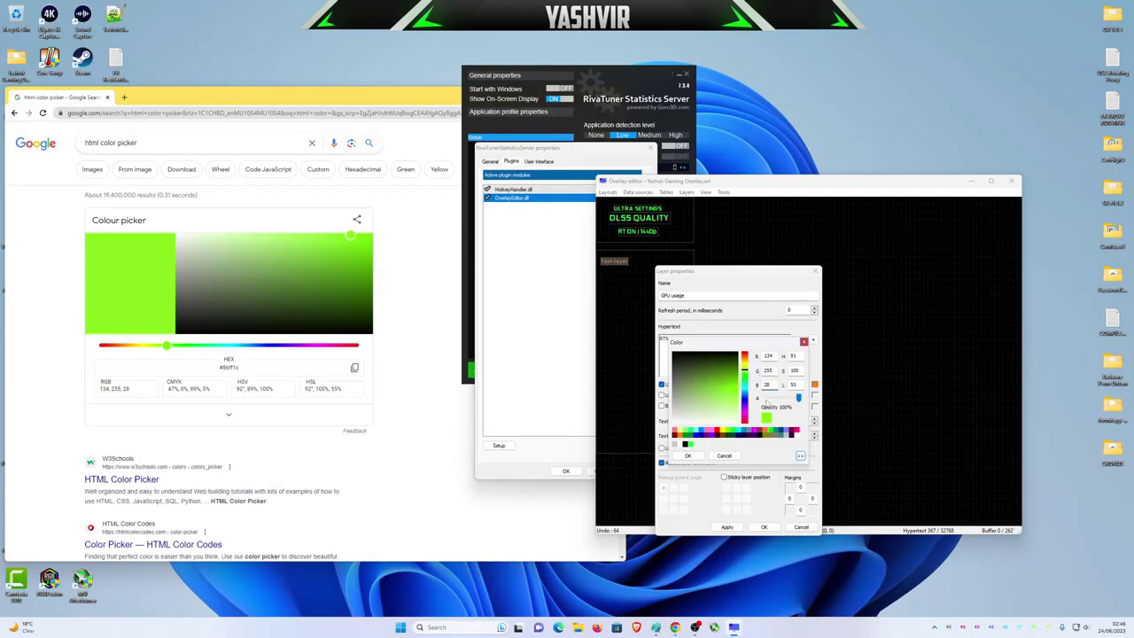
{"action": "left_click", "coordinate": [688, 455]}
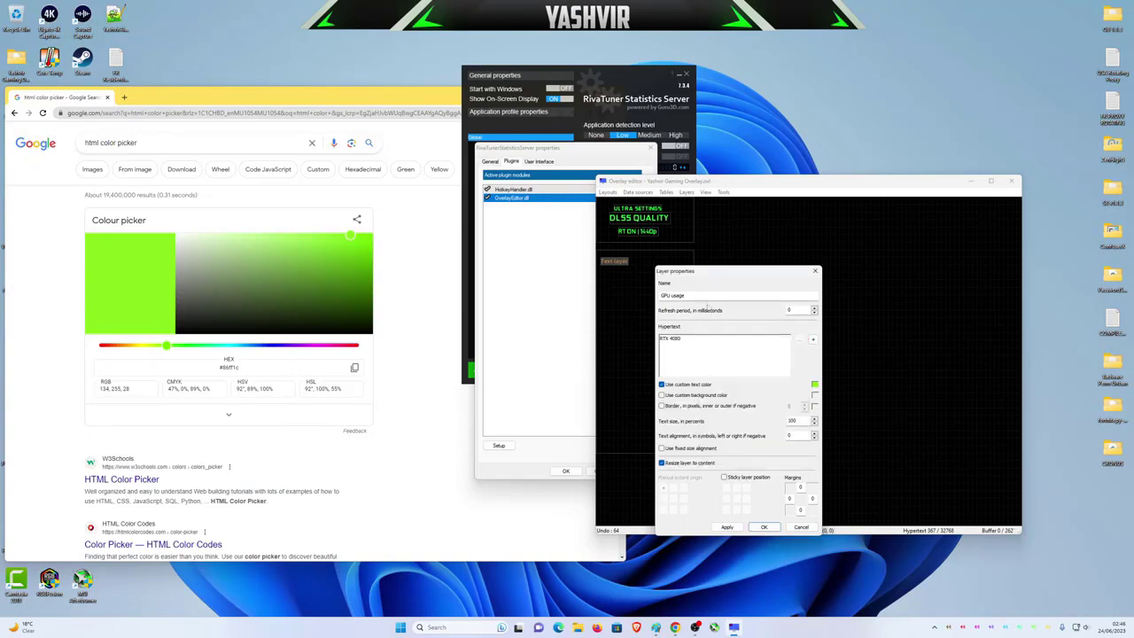
{"action": "key", "text": "ctrl+a"}
{"action": "left_click", "coordinate": [762, 527]}
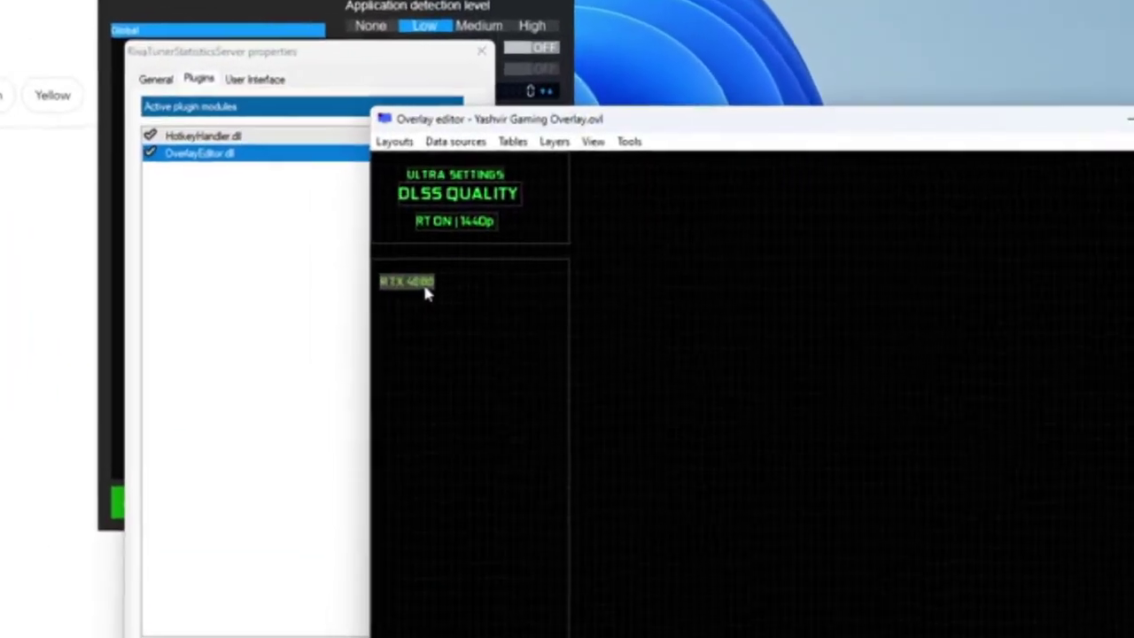
Set the text size of the RTX 4080 layer to 110 percent
{"action": "double_click", "coordinate": [405, 303]}
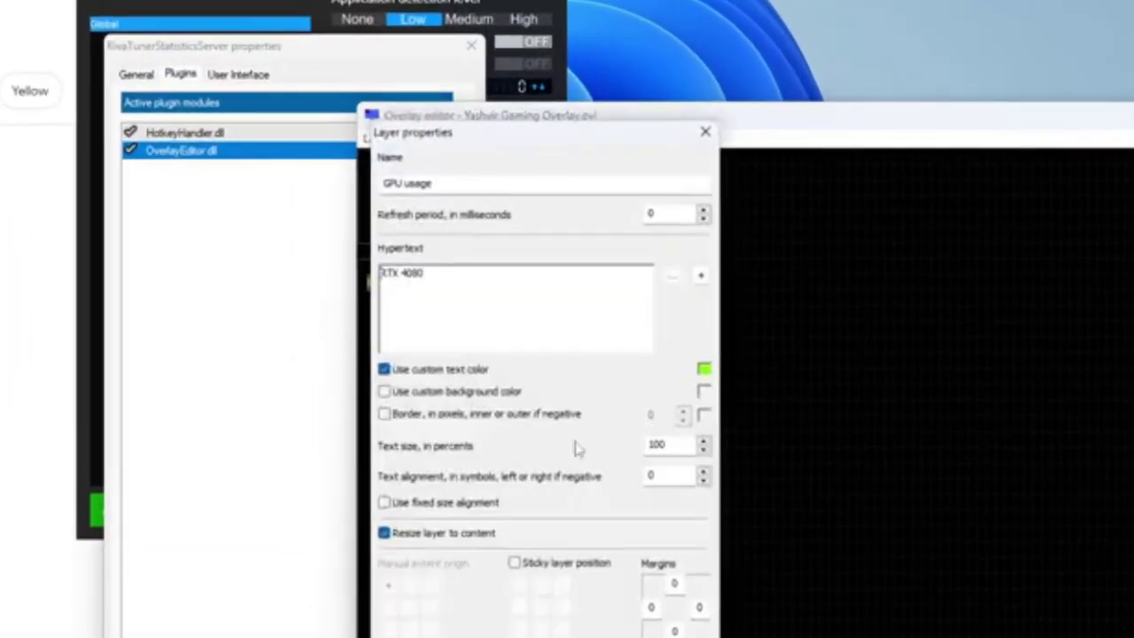
{"action": "key", "text": "ctrl+a"}
{"action": "type", "text": "110"}
{"action": "key", "text": "Return"}
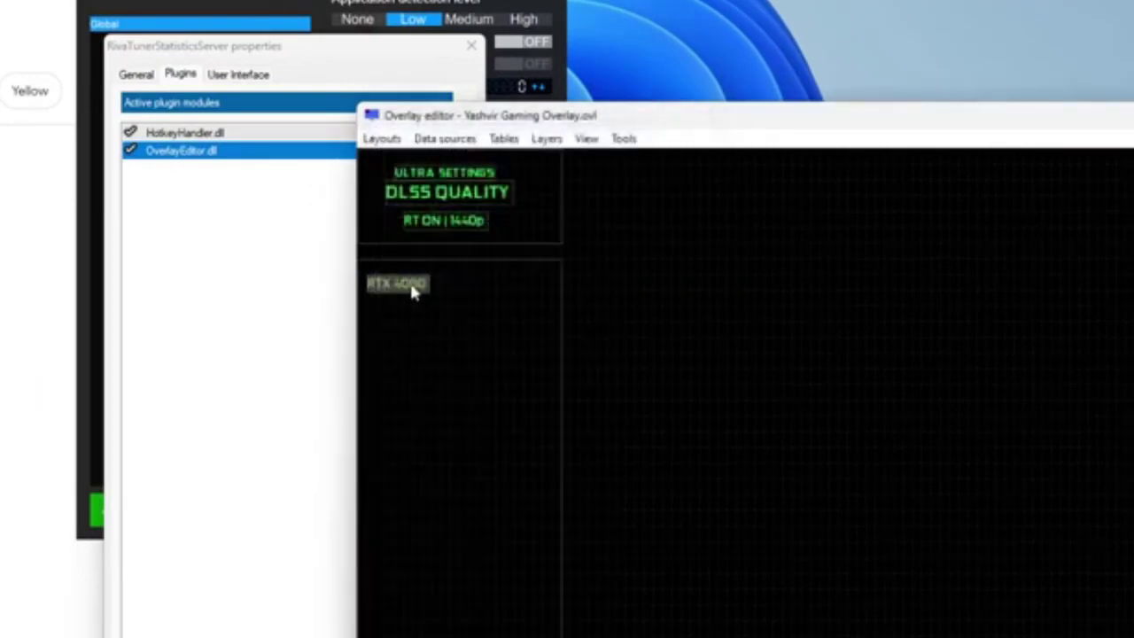
Duplicate the RTX 4080 layer beside the original on the same row and set the copy's text color to white, RGB 255, 255, 255
{"action": "key", "text": "ctrl+v"}
{"action": "left_click_drag", "start_coordinate": [421, 302], "coordinate": [497, 294]}
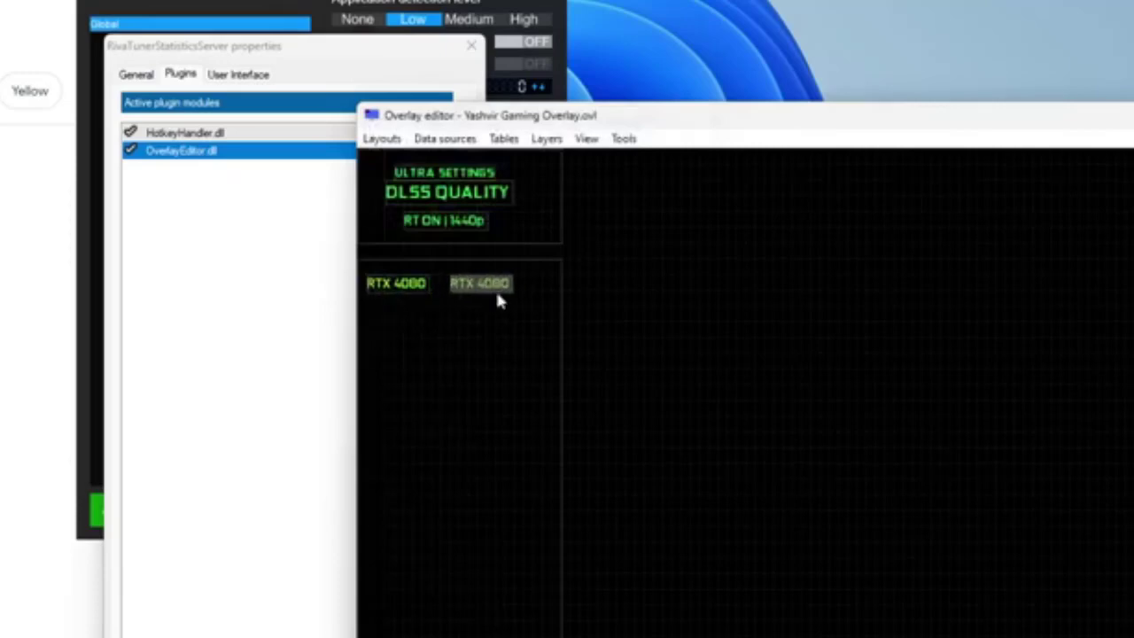
{"action": "double_click", "coordinate": [497, 301]}
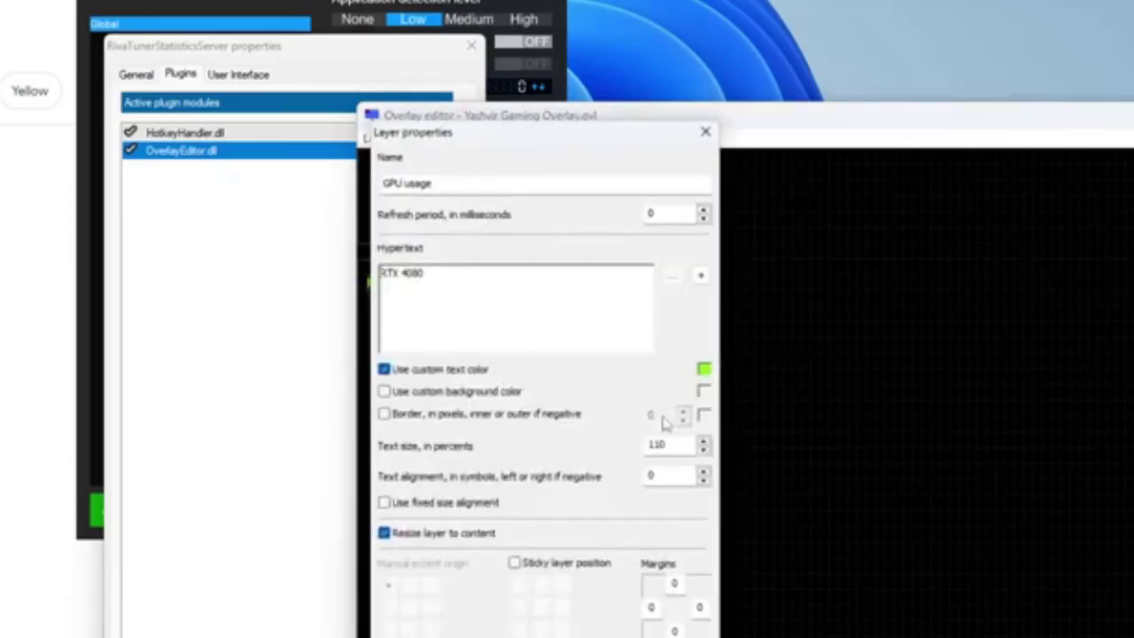
{"action": "left_click", "coordinate": [465, 373]}
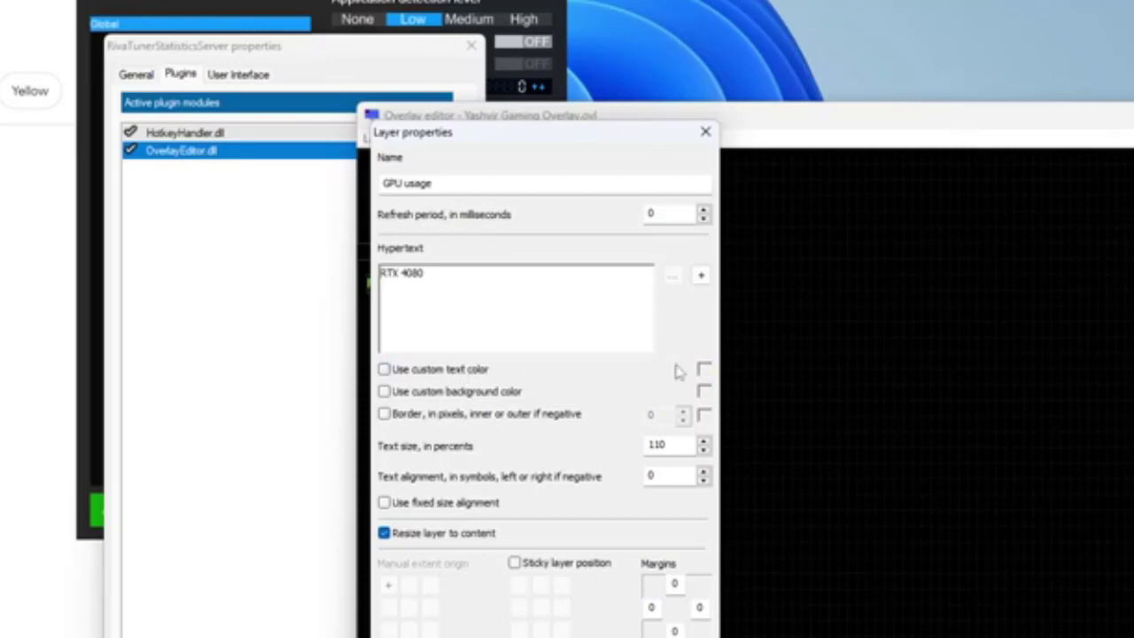
{"action": "left_click", "coordinate": [454, 370]}
{"action": "left_click", "coordinate": [704, 372]}
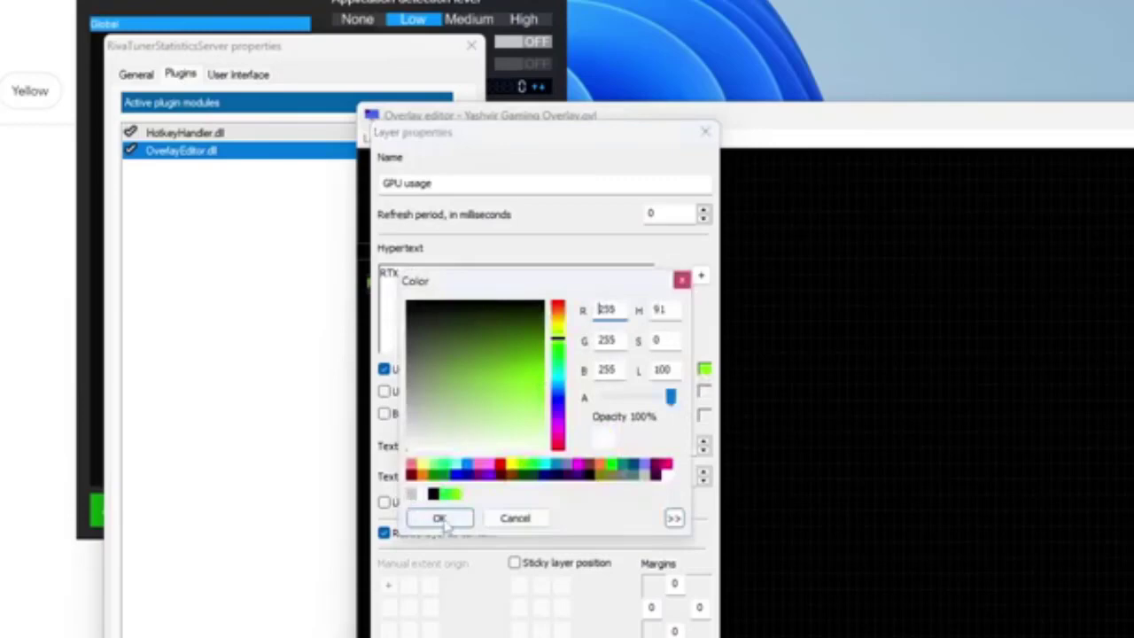
{"action": "left_click", "coordinate": [439, 517]}
Replace the copied layer's hypertext with a colon followed by the current value macro of the GPU usage data source
{"action": "key", "text": "ctrl+a"}
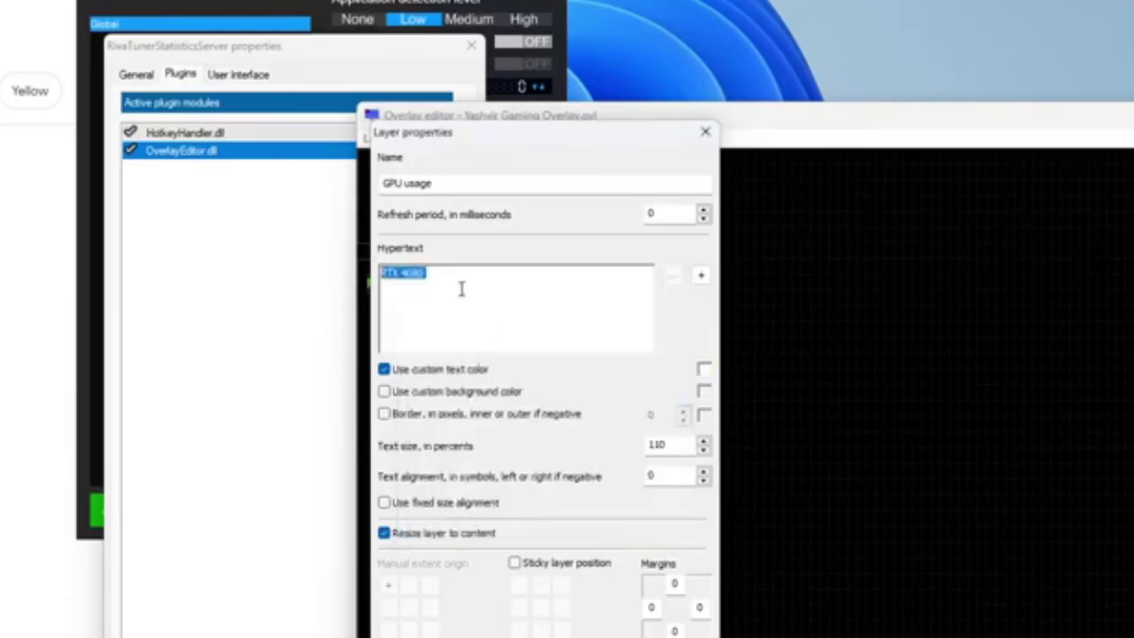
{"action": "key", "text": "BackSpace"}
{"action": "type", "text": "G"}
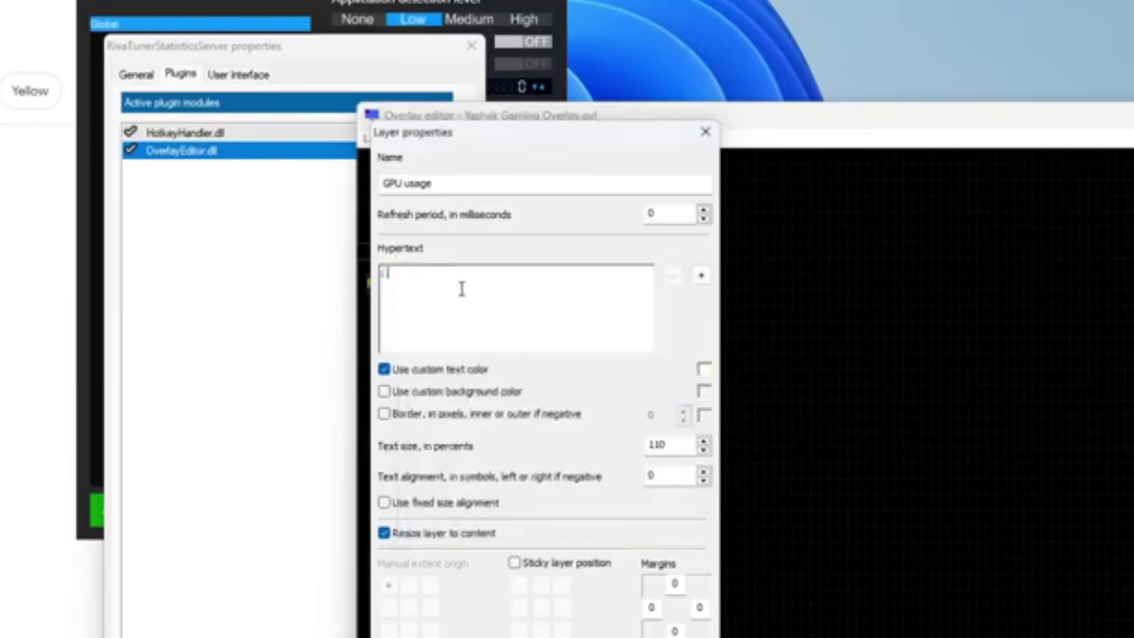
{"action": "left_click", "coordinate": [700, 276]}
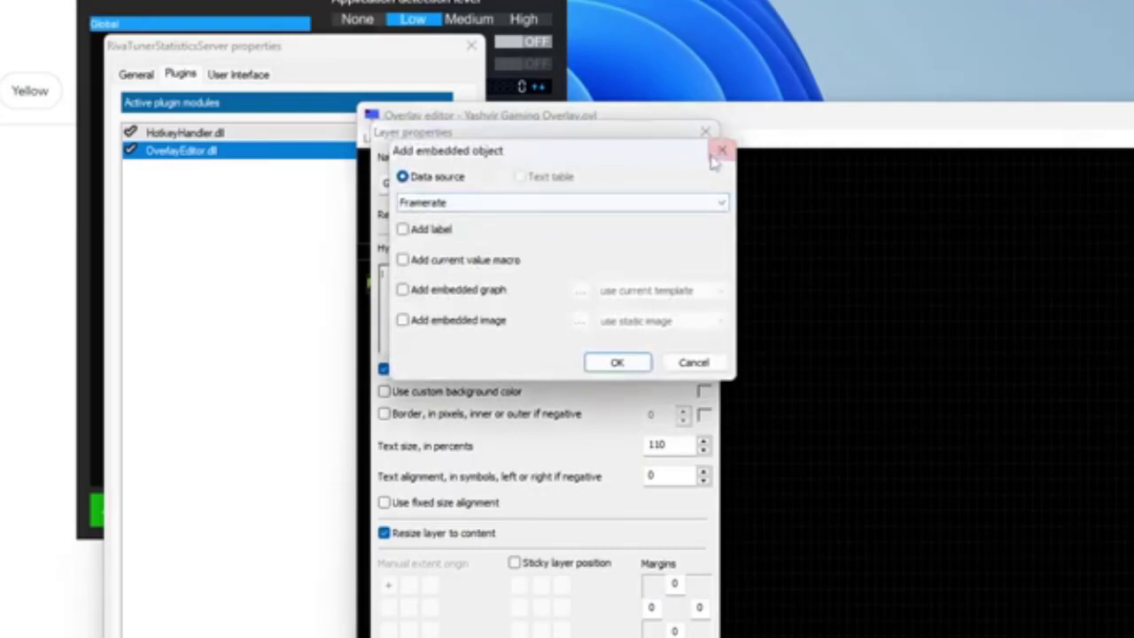
{"action": "left_click", "coordinate": [721, 151]}
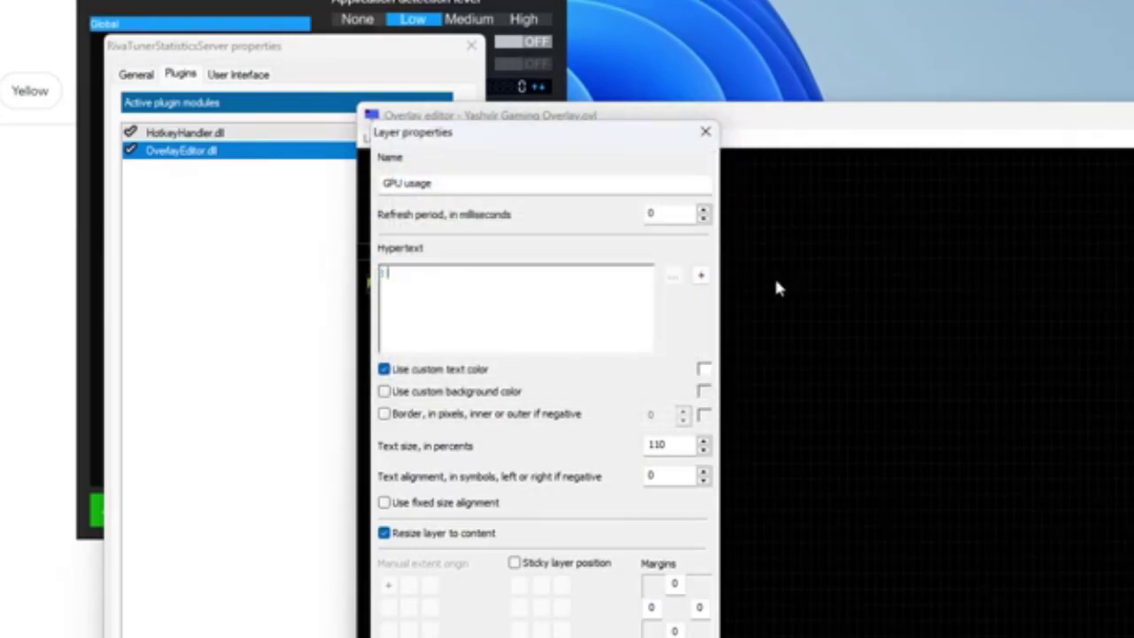
{"action": "left_click", "coordinate": [700, 276]}
{"action": "left_click", "coordinate": [460, 203]}
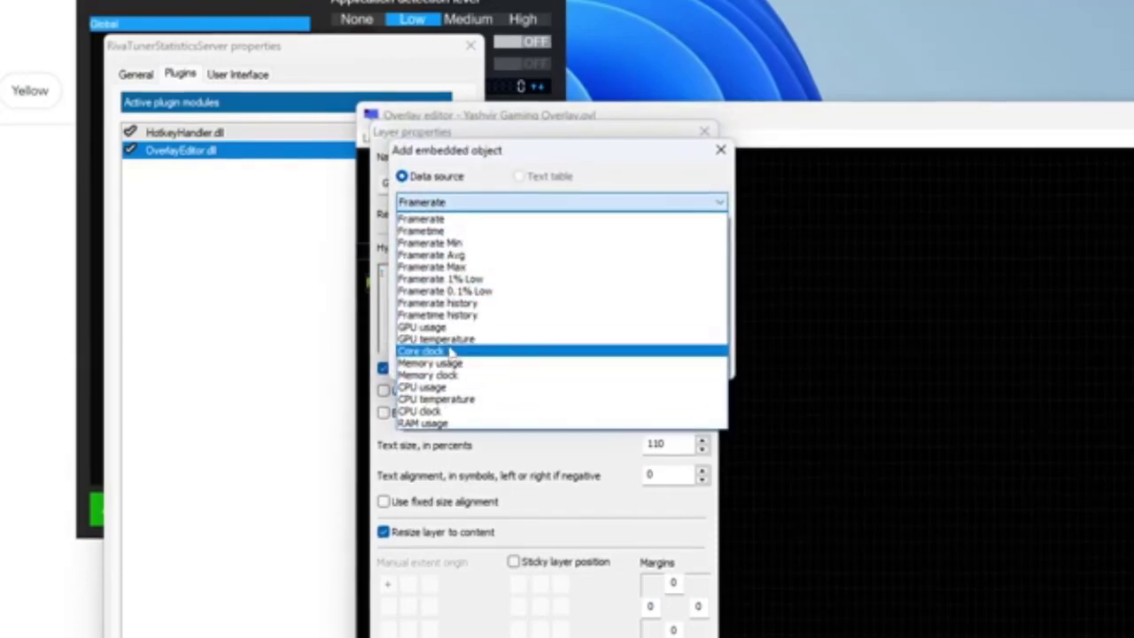
{"action": "left_click", "coordinate": [425, 327]}
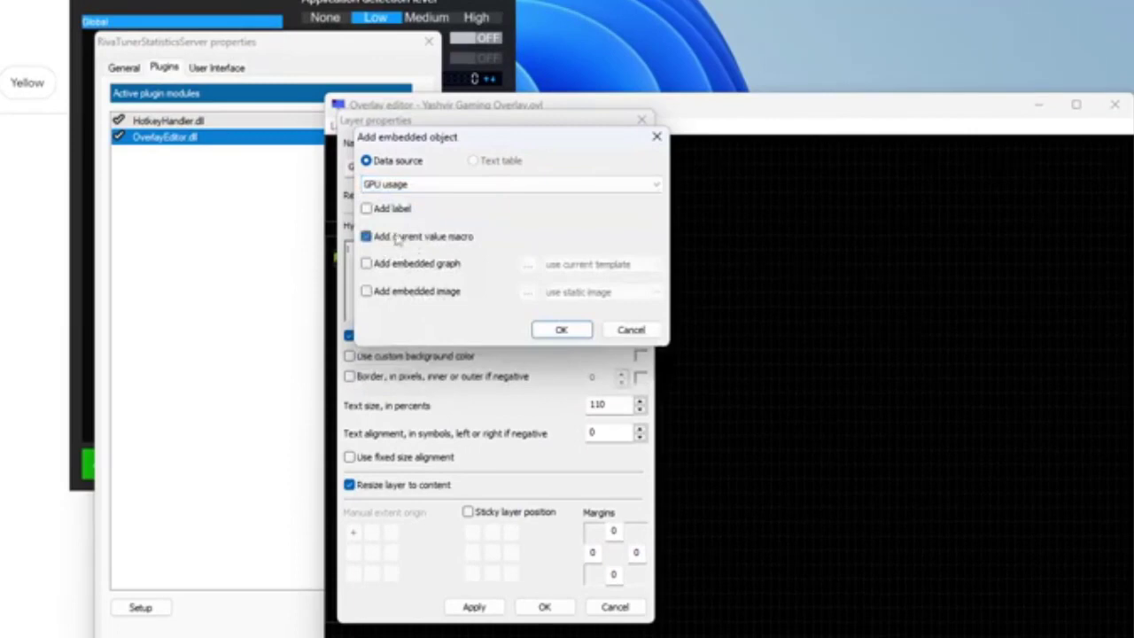
{"action": "left_click", "coordinate": [562, 330]}
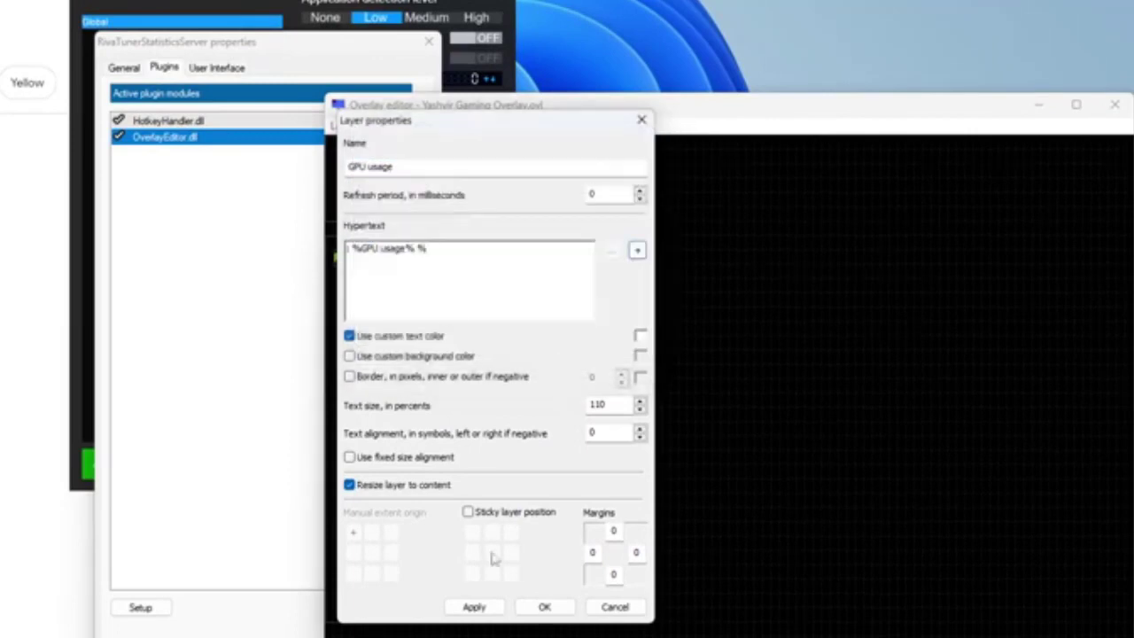
{"action": "left_click", "coordinate": [544, 606]}
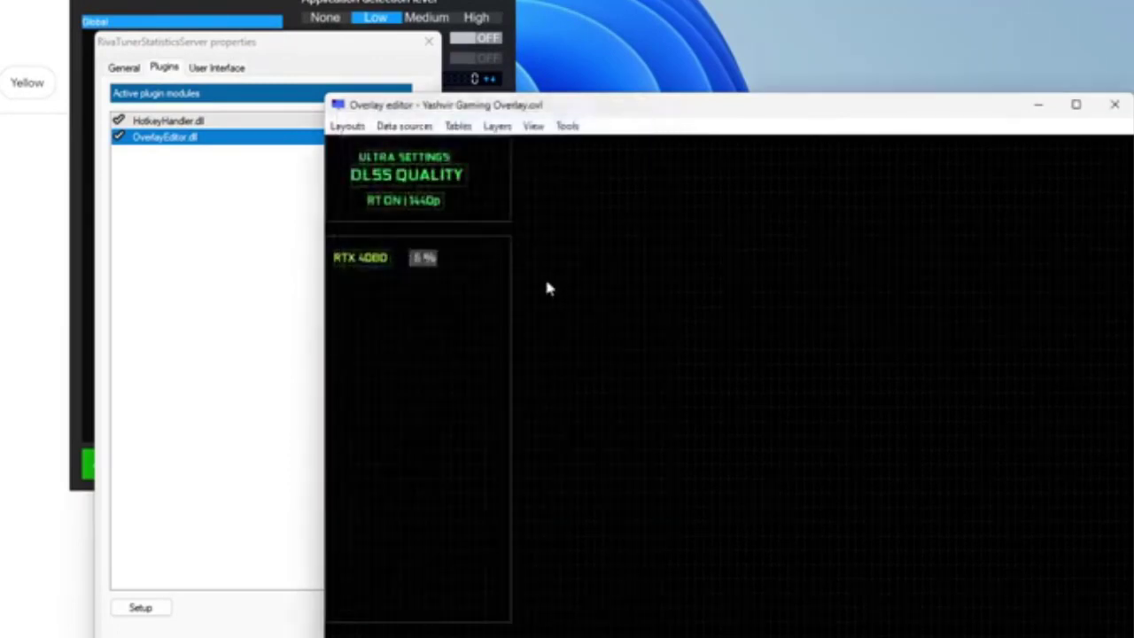
Slightly reduce the text size of the GPU usage percentage layer
{"action": "double_click", "coordinate": [426, 262]}
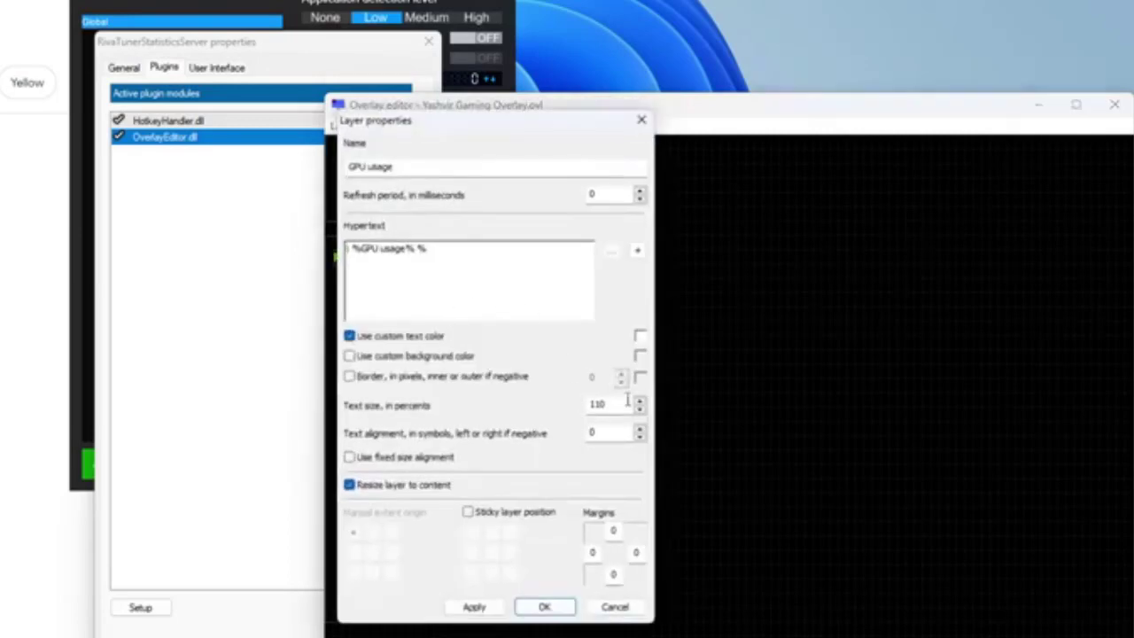
{"action": "left_click_drag", "start_coordinate": [627, 401], "coordinate": [581, 403]}
{"action": "left_click", "coordinate": [543, 606]}
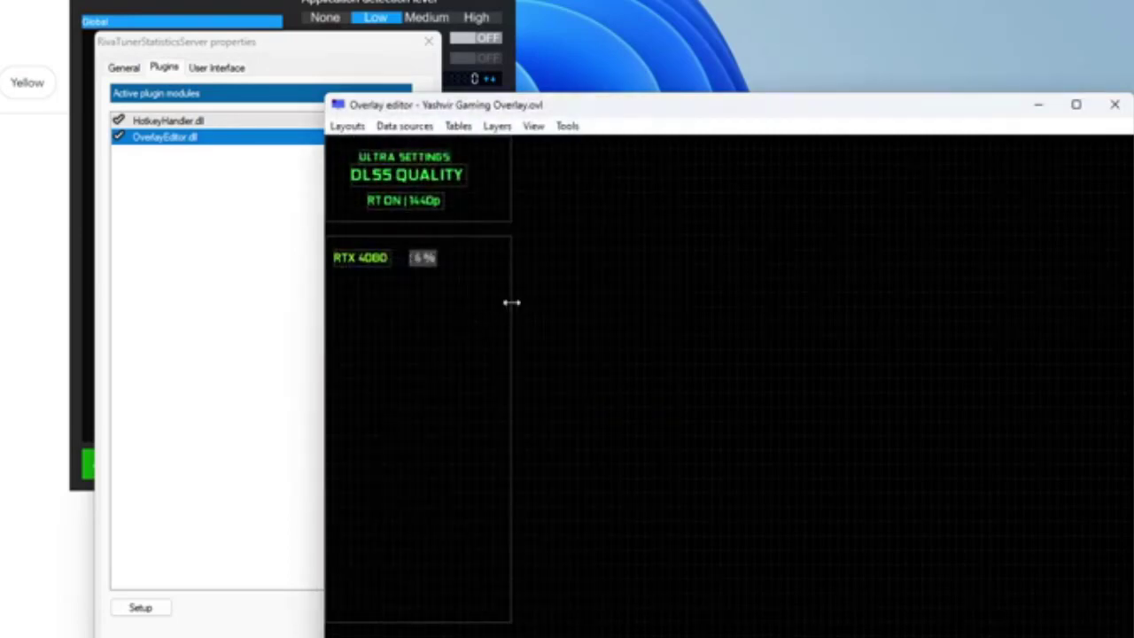
Narrow the lower and upper background rectangles to the same width by moving their right edges inward
{"action": "left_click_drag", "start_coordinate": [512, 305], "coordinate": [483, 306]}
{"action": "left_click_drag", "start_coordinate": [513, 186], "coordinate": [483, 189]}
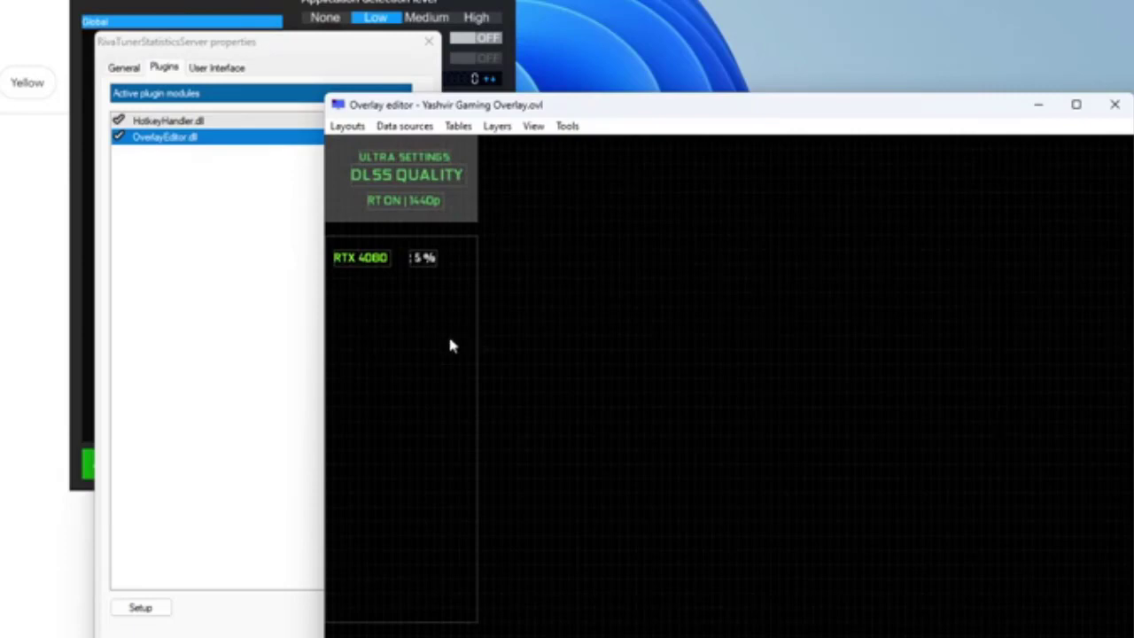
{"action": "scroll", "coordinate": [721, 398], "scroll_direction": "up", "scroll_amount": 4}
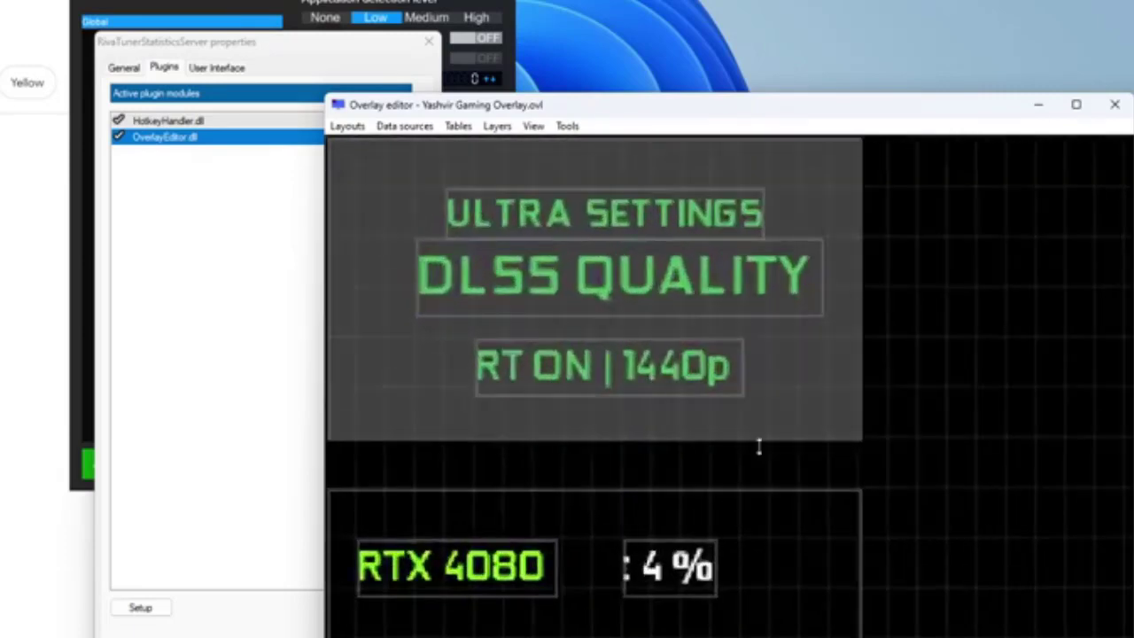
{"action": "scroll", "coordinate": [760, 446], "scroll_direction": "down", "scroll_amount": 1}
{"action": "scroll", "coordinate": [598, 381], "scroll_direction": "down", "scroll_amount": 3}
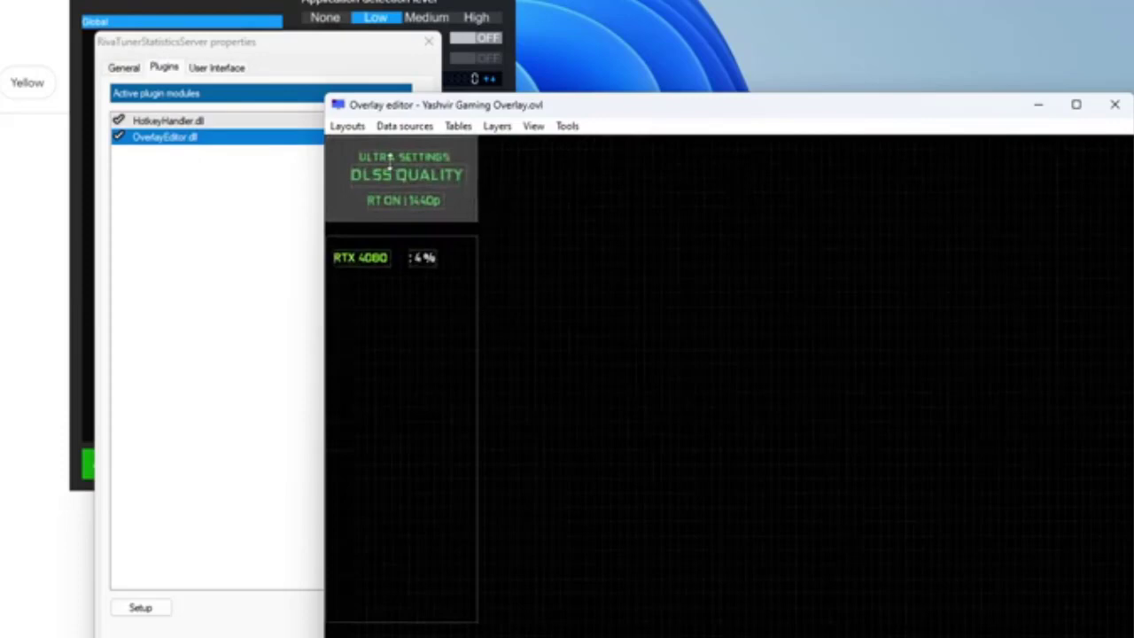
Shift the ULTRA SETTINGS label slightly left and the GPU usage percentage slightly right, adjusting the RTX 4080 label's position
{"action": "left_click_drag", "start_coordinate": [403, 160], "coordinate": [400, 159]}
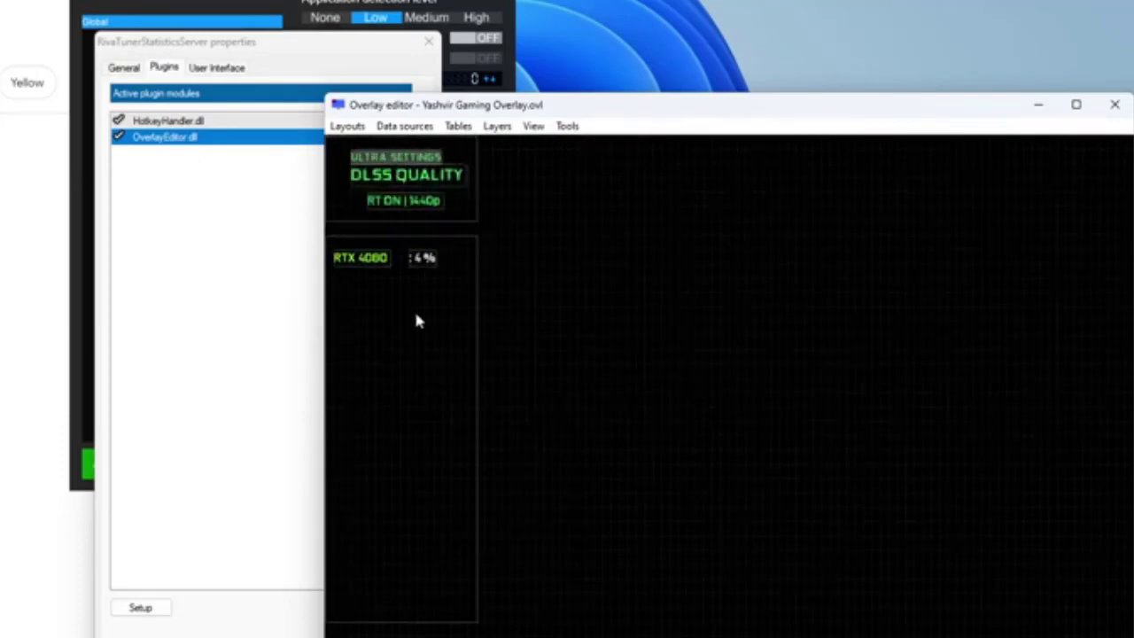
{"action": "left_click_drag", "start_coordinate": [366, 268], "coordinate": [376, 268]}
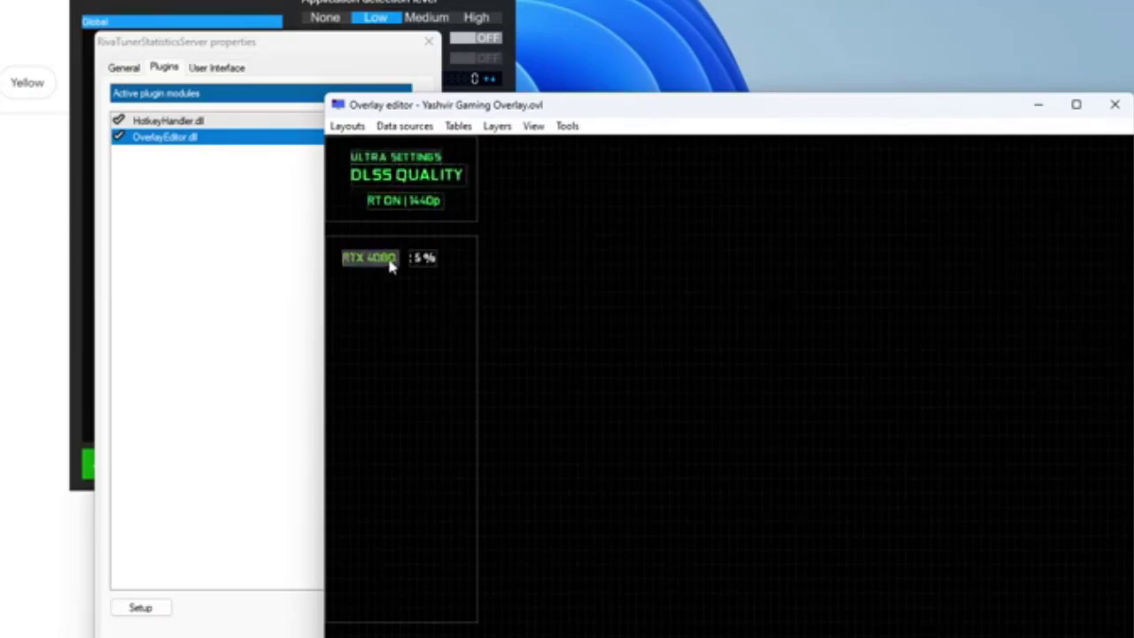
{"action": "left_click", "coordinate": [426, 266]}
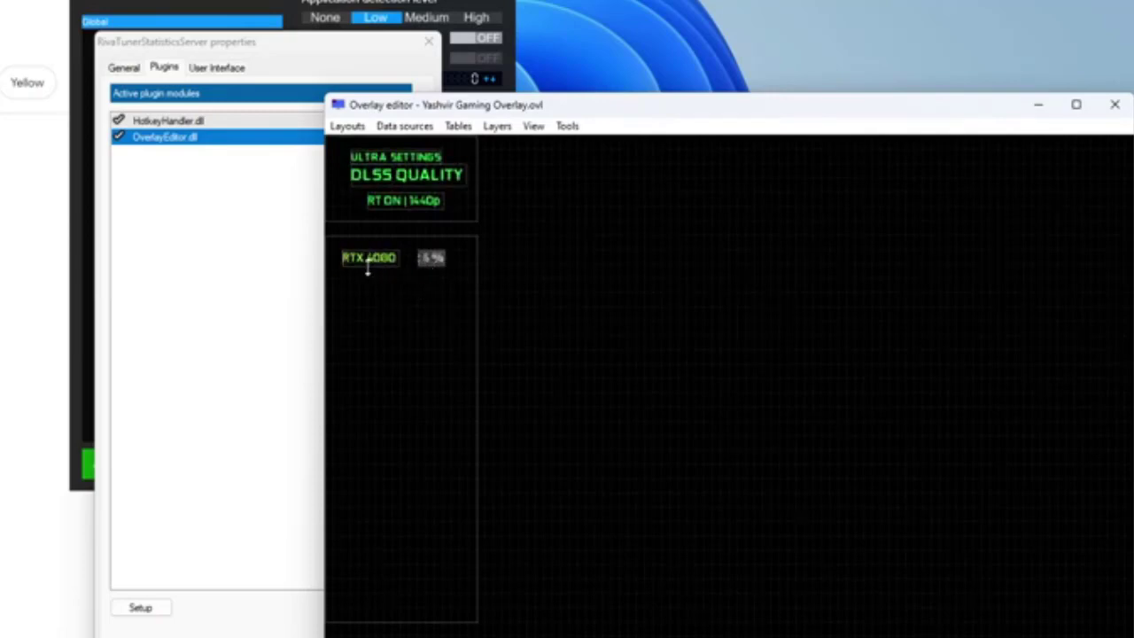
{"action": "left_click_drag", "start_coordinate": [362, 266], "coordinate": [360, 265]}
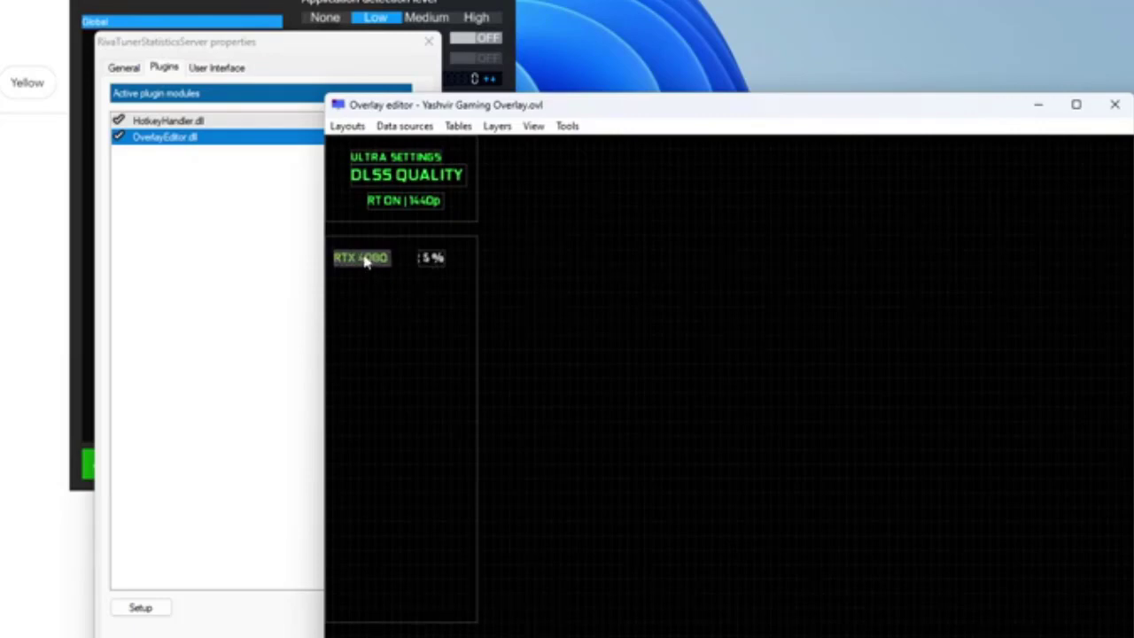
Duplicate the RTX 4080 layer directly beneath the original, then bring up the Paint reference image and move it clear of the overlay editor
{"action": "left_click_drag", "start_coordinate": [373, 282], "coordinate": [368, 288]}
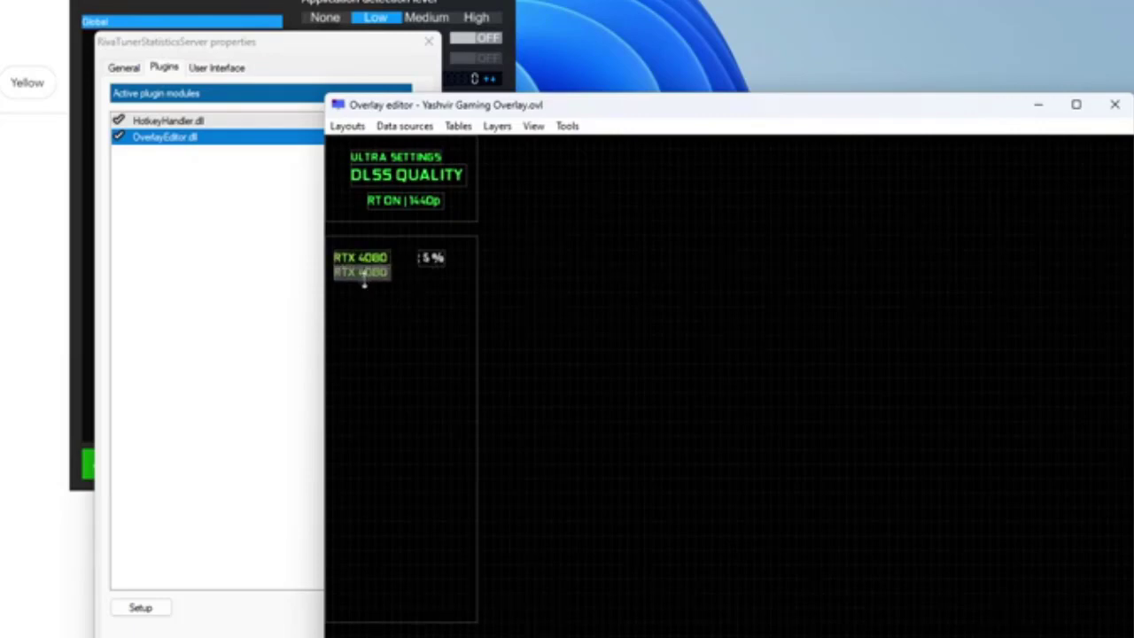
{"action": "left_click", "coordinate": [452, 637]}
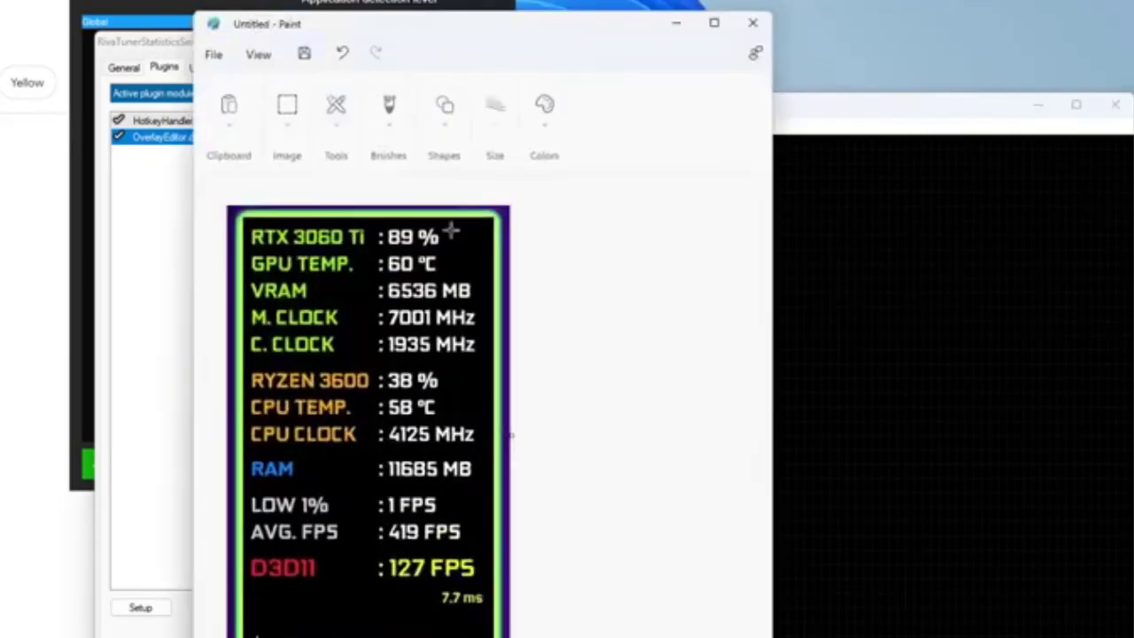
{"action": "left_click_drag", "start_coordinate": [559, 30], "coordinate": [0, 48]}
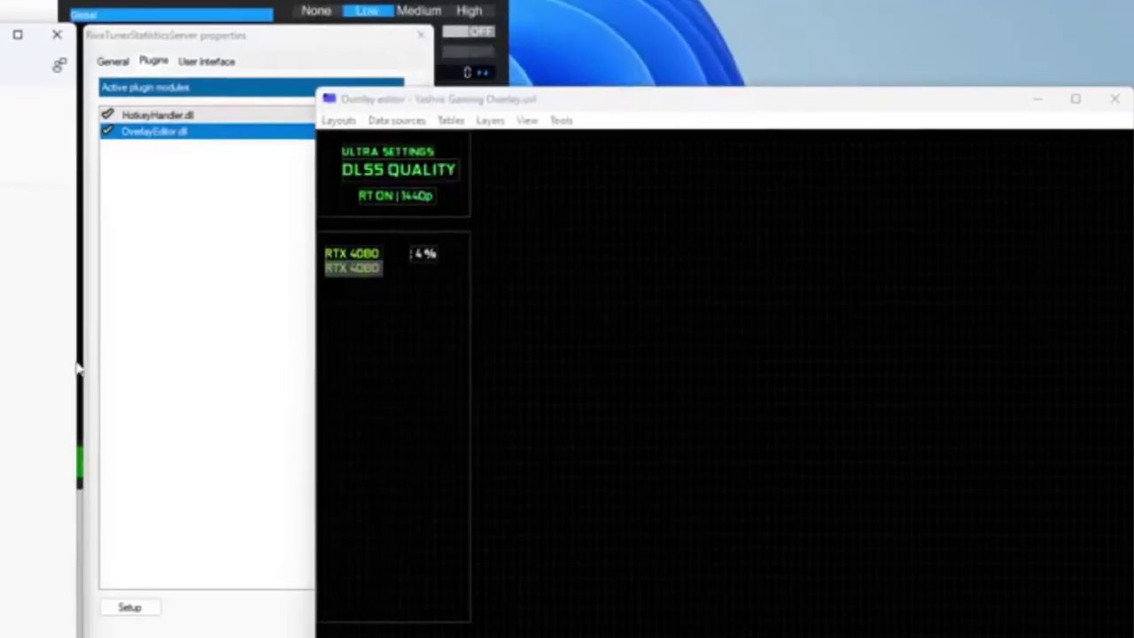
Set the lower RTX 4080 copy's hypertext to "GPU TEMP." and name the layer "GPU Temp"
{"action": "double_click", "coordinate": [372, 275]}
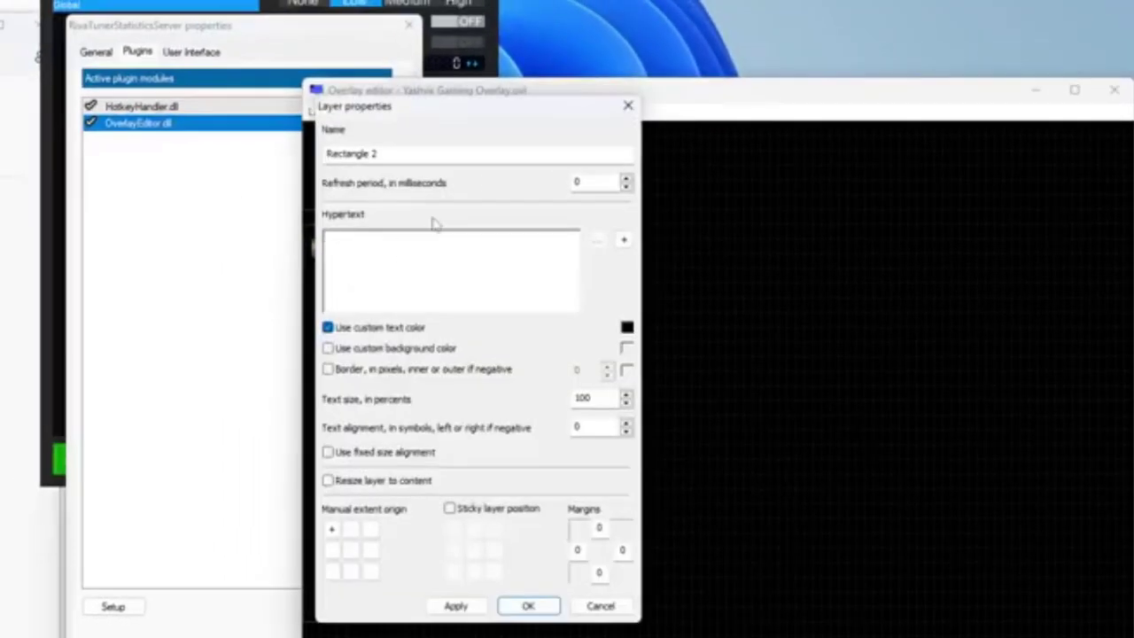
{"action": "left_click", "coordinate": [628, 105]}
{"action": "double_click", "coordinate": [352, 253]}
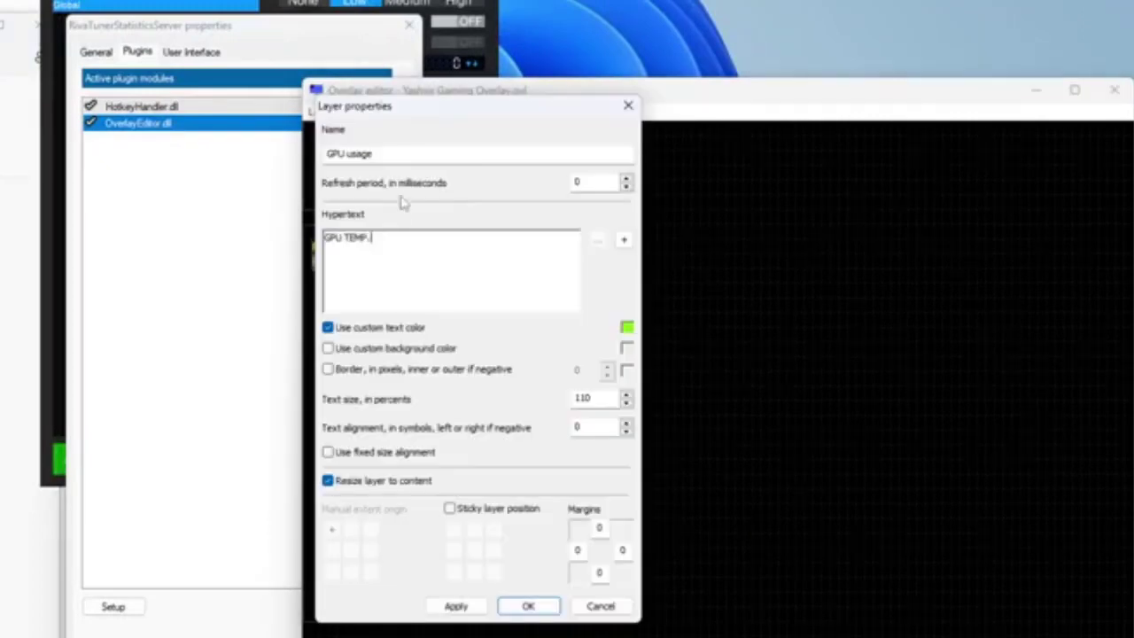
{"action": "left_click_drag", "start_coordinate": [375, 153], "coordinate": [349, 152]}
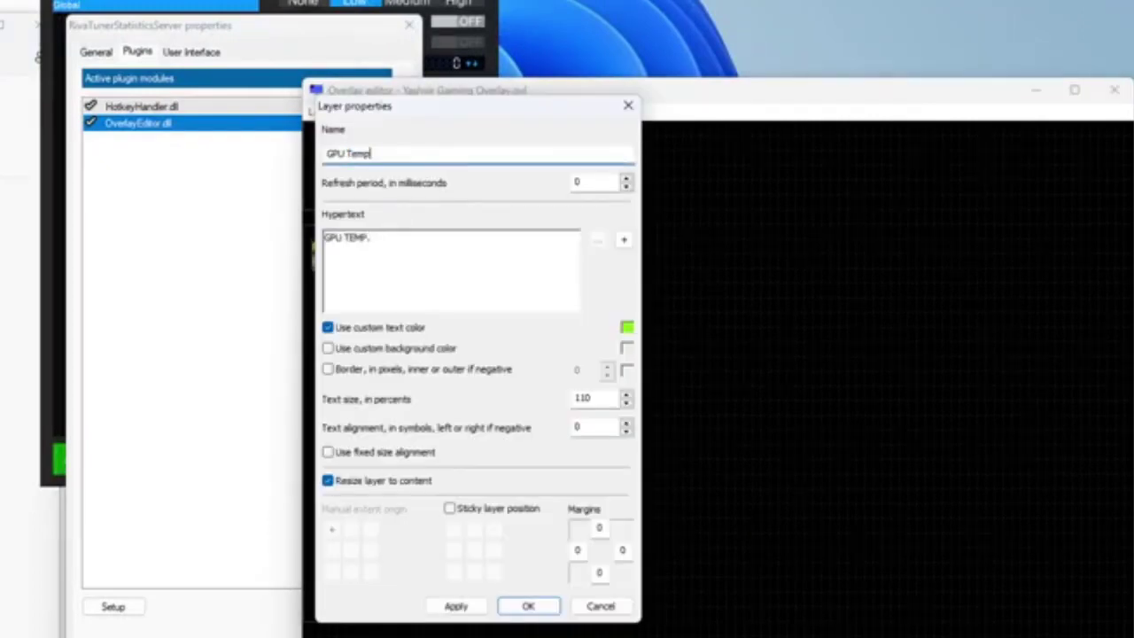
{"action": "type", "text": "Temp"}
{"action": "left_click", "coordinate": [455, 606]}
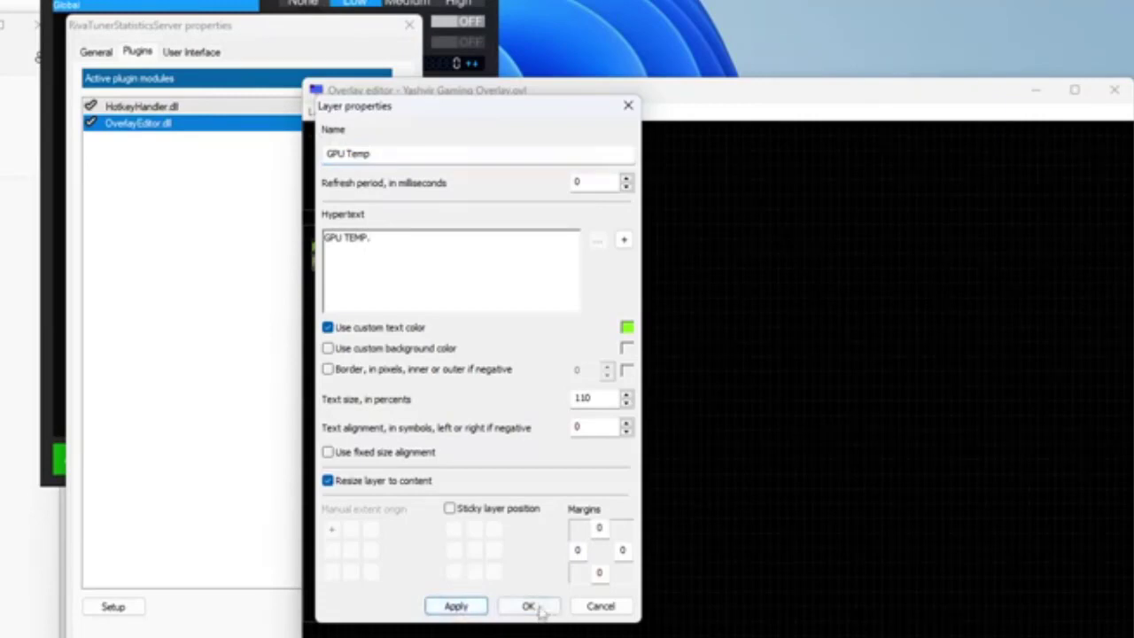
{"action": "left_click", "coordinate": [528, 606]}
Duplicate the GPU usage percentage beside GPU TEMP. and replace the copy's macro with the current value macro of GPU temperature
{"action": "left_click", "coordinate": [414, 255]}
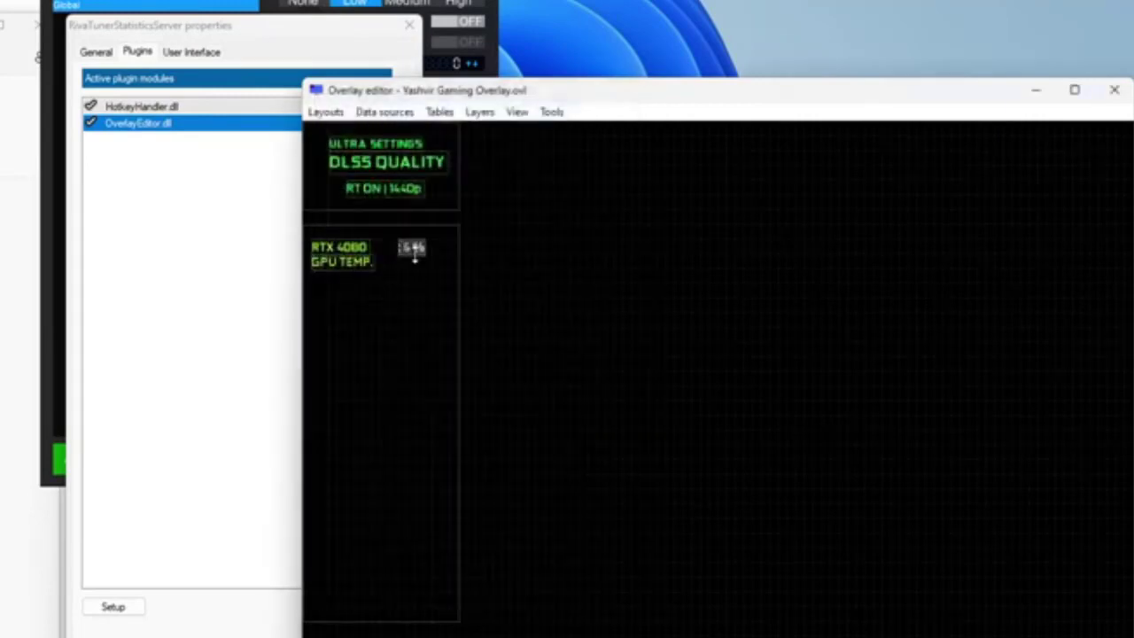
{"action": "key", "text": "ctrl+c"}
{"action": "key", "text": "ctrl+v"}
{"action": "left_click_drag", "start_coordinate": [424, 263], "coordinate": [331, 237]}
{"action": "double_click", "coordinate": [417, 264]}
{"action": "key", "text": "BackSpace"}
{"action": "left_click", "coordinate": [626, 235]}
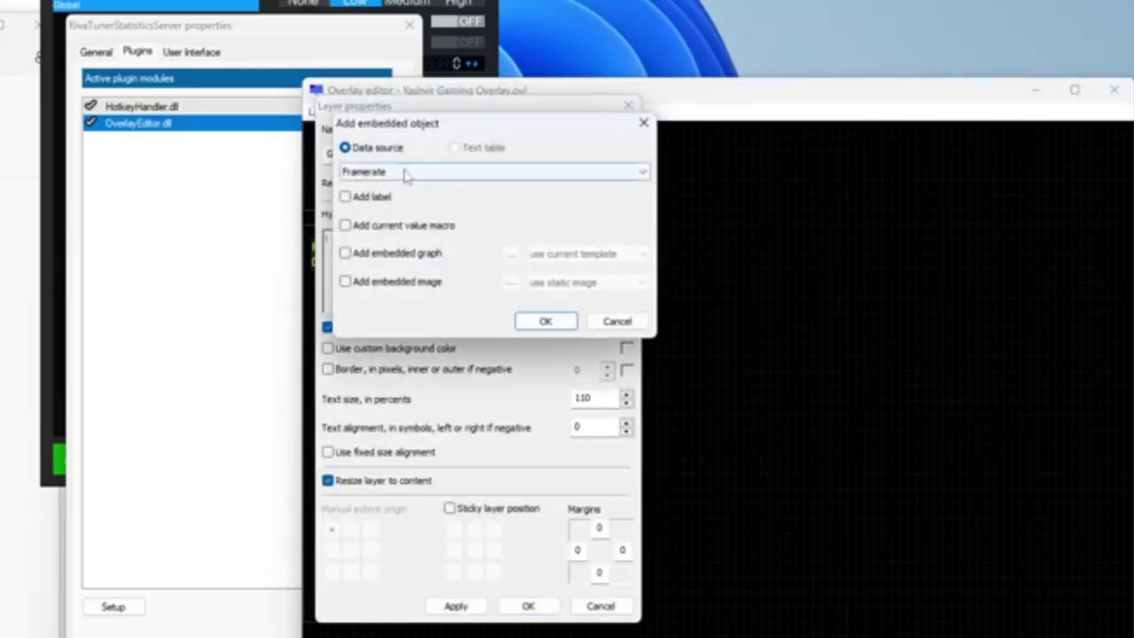
{"action": "left_click", "coordinate": [481, 172]}
{"action": "left_click", "coordinate": [416, 302]}
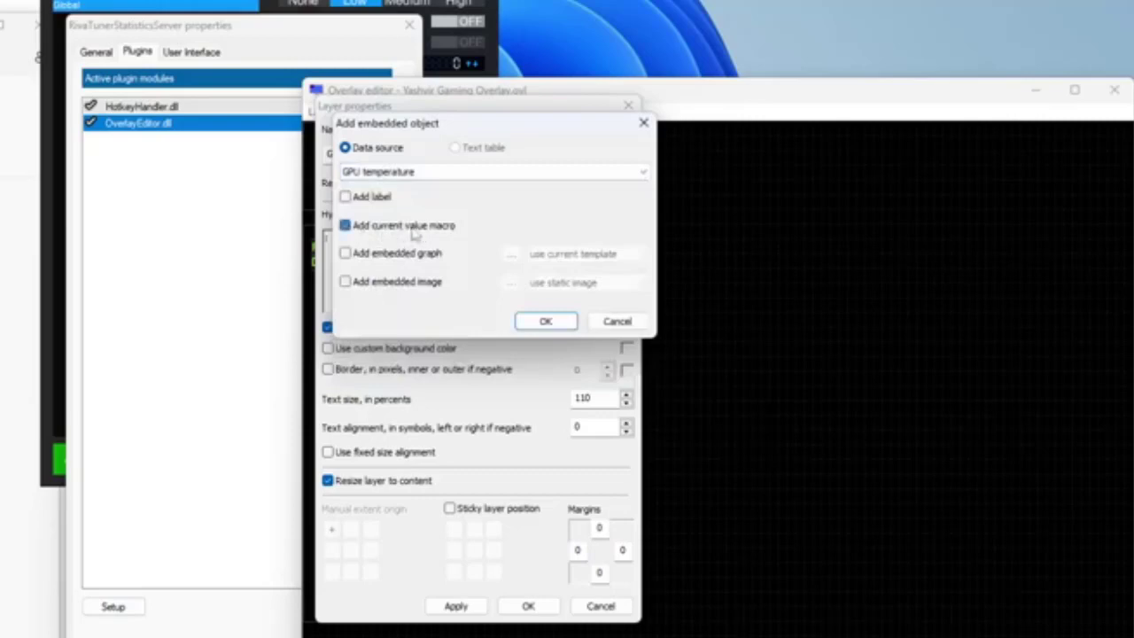
{"action": "left_click", "coordinate": [545, 321]}
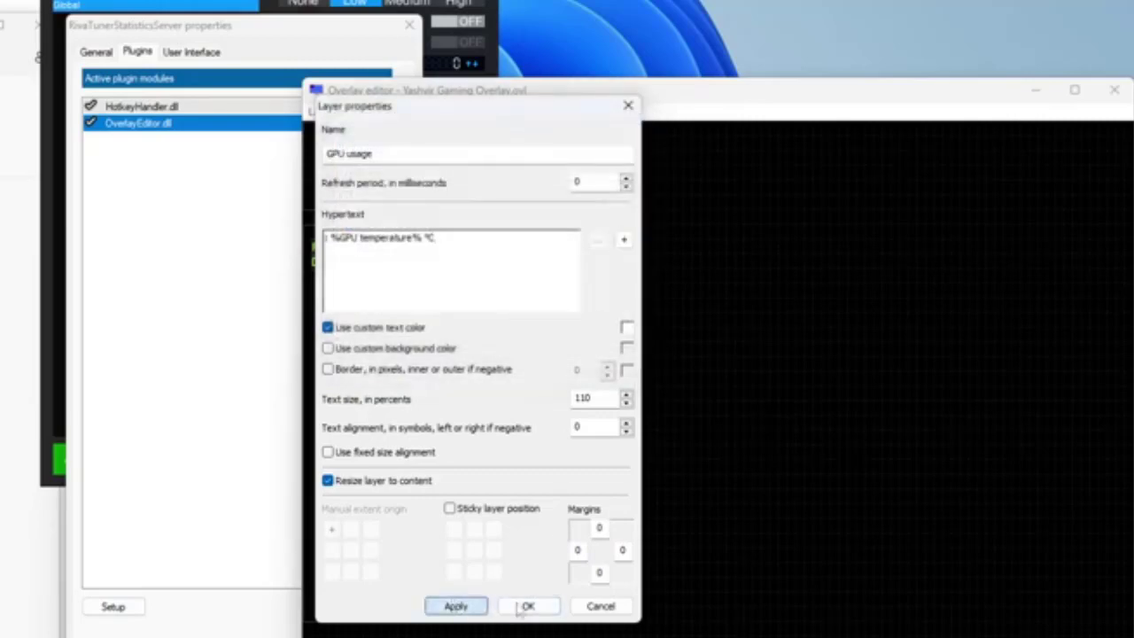
{"action": "left_click", "coordinate": [528, 606]}
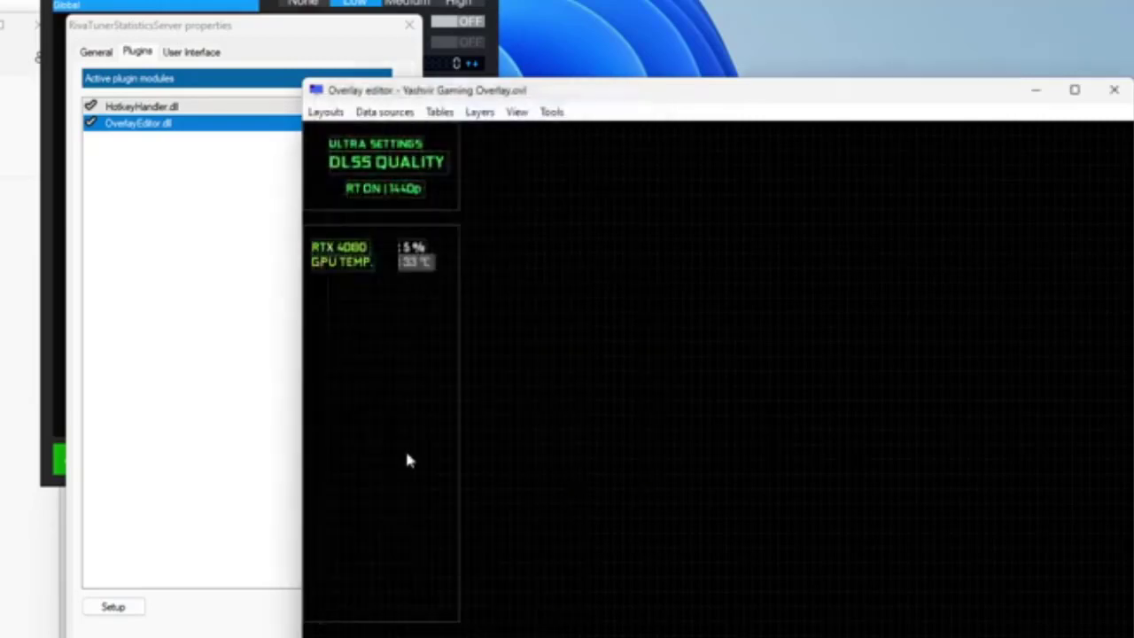
Add a copy of the GPU TEMP. label beneath it, with both its hypertext and layer name set to VRAM
{"action": "double_click", "coordinate": [326, 271]}
{"action": "key", "text": "ctrl+a"}
{"action": "key", "text": "ctrl+c"}
{"action": "left_click", "coordinate": [417, 152]}
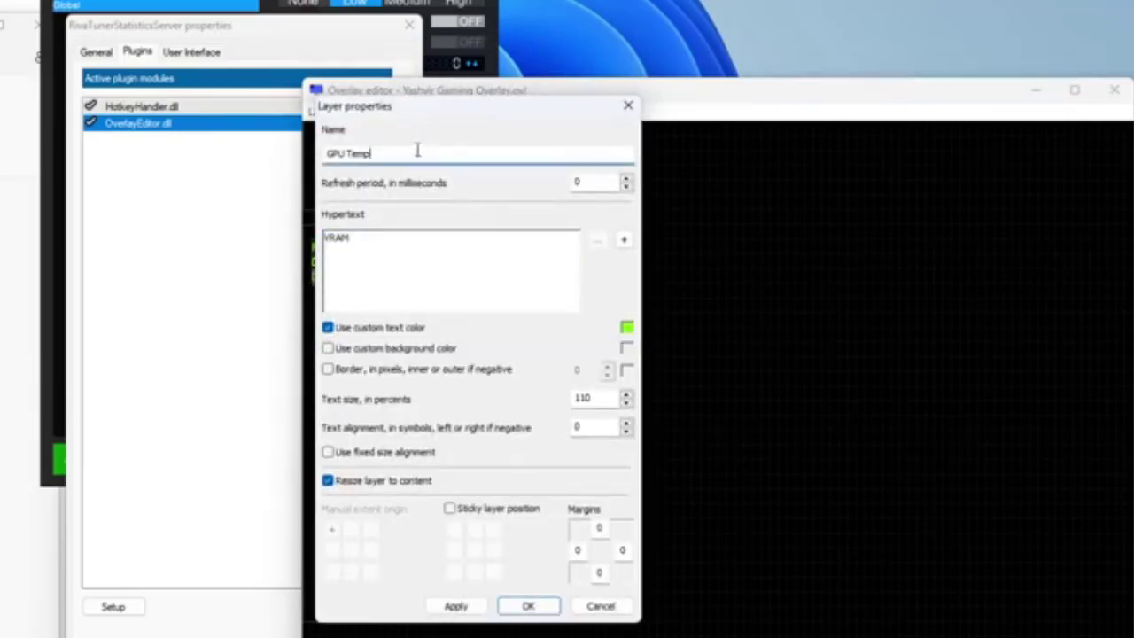
{"action": "key", "text": "ctrl+a"}
{"action": "key", "text": "ctrl+v"}
{"action": "left_click", "coordinate": [456, 606]}
{"action": "left_click", "coordinate": [528, 606]}
Duplicate the GPU temperature value beside VRAM and replace the copy's macro with the current value macro of Memory usage
{"action": "key", "text": "ctrl+v"}
{"action": "left_click_drag", "start_coordinate": [415, 269], "coordinate": [418, 280]}
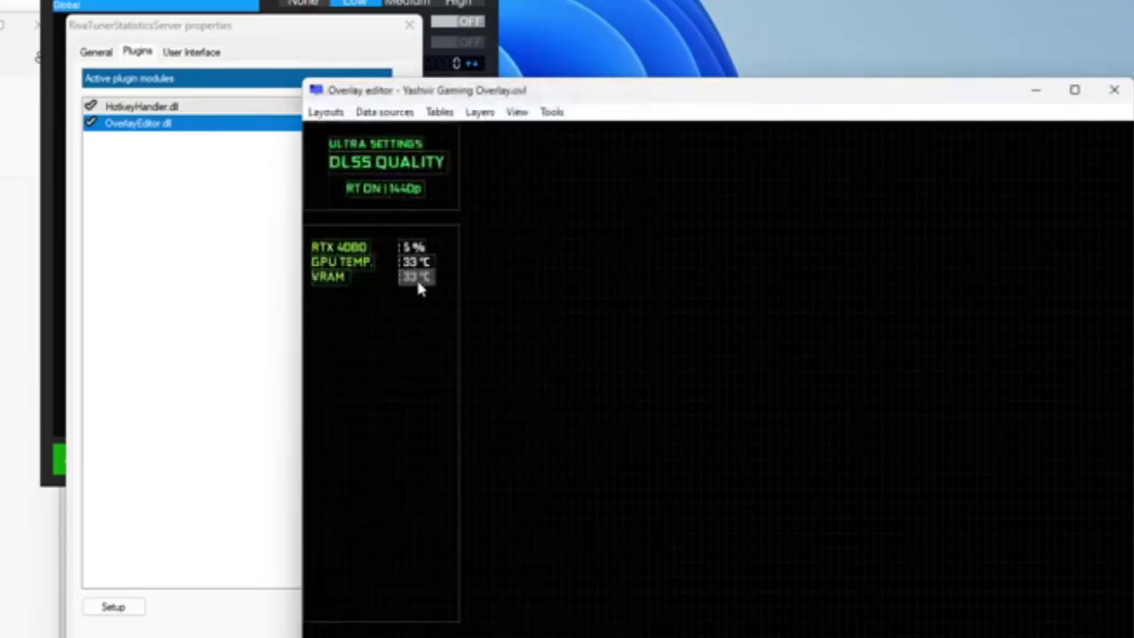
{"action": "double_click", "coordinate": [417, 281]}
{"action": "left_click_drag", "start_coordinate": [329, 238], "coordinate": [437, 247]}
{"action": "key", "text": "BackSpace"}
{"action": "left_click", "coordinate": [626, 241]}
{"action": "left_click", "coordinate": [487, 172]}
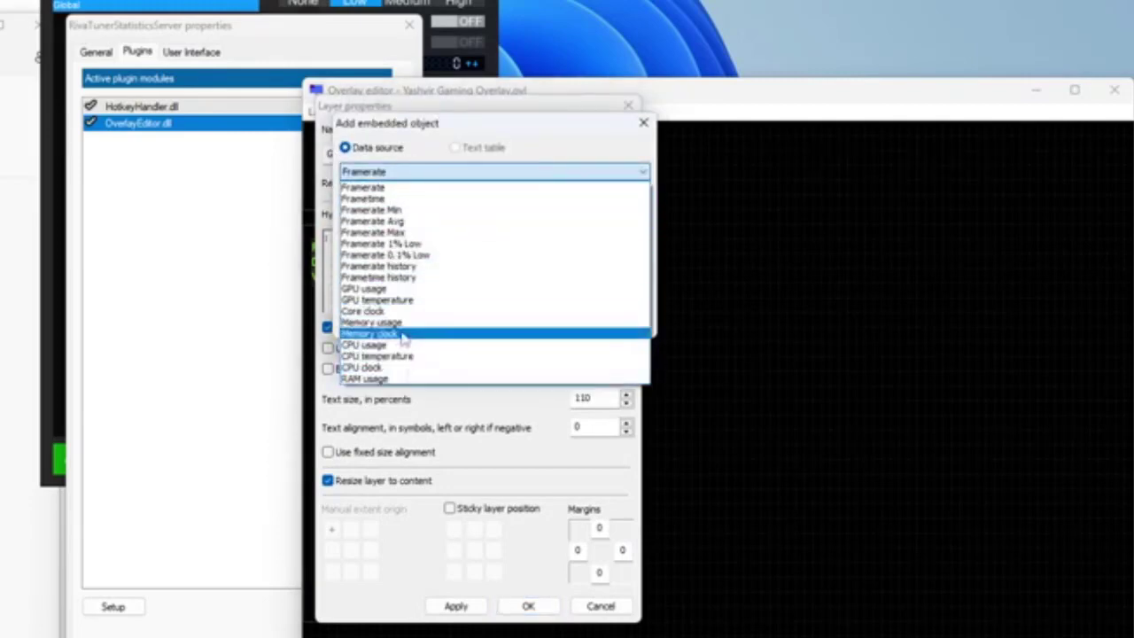
{"action": "left_click", "coordinate": [372, 323]}
{"action": "left_click", "coordinate": [541, 321]}
Rename the memory usage value layer as "VRAM Stats"
{"action": "left_click_drag", "start_coordinate": [376, 155], "coordinate": [264, 155]}
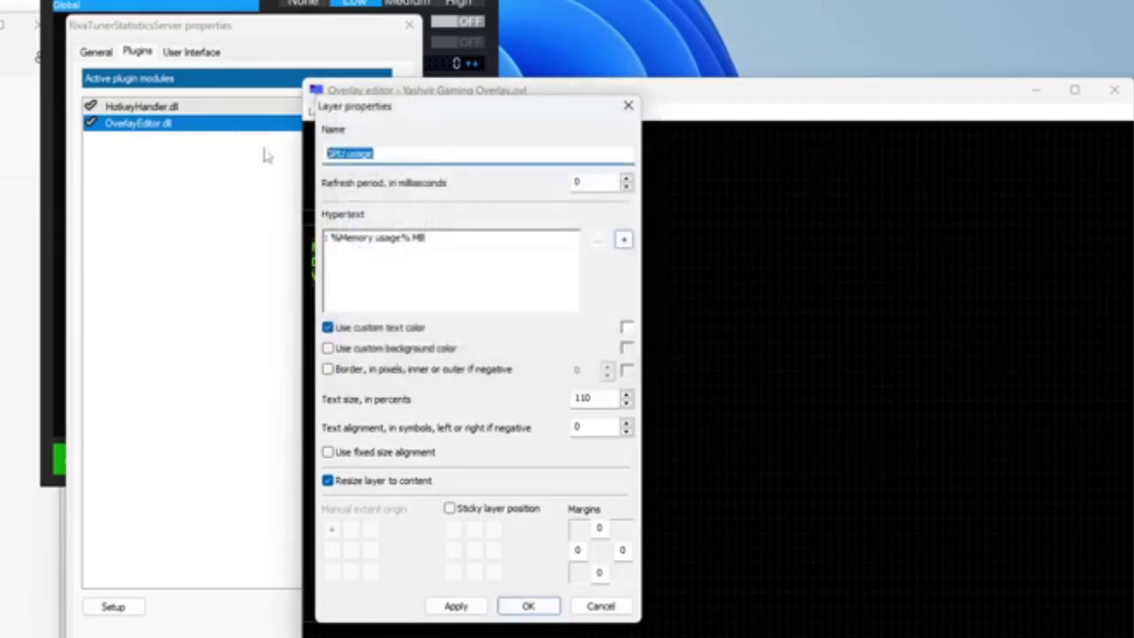
{"action": "type", "text": "VRAM Stats"}
{"action": "key", "text": "Return"}
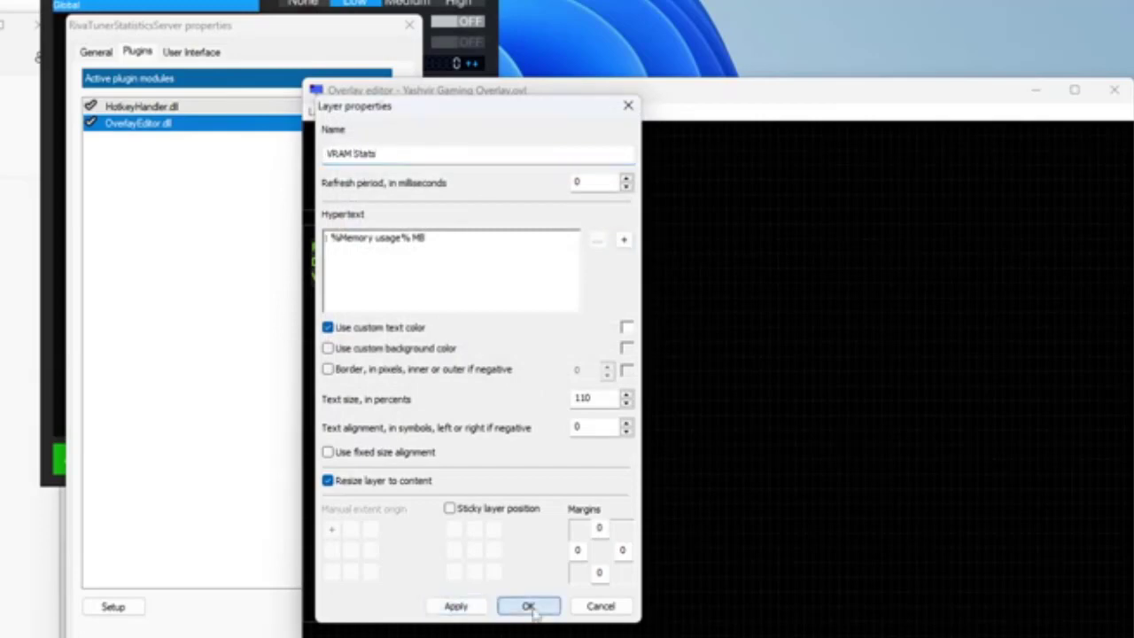
Duplicate the VRAM label twice, stacking the copies on the two rows beneath it
{"action": "left_click", "coordinate": [331, 279]}
{"action": "key", "text": "ctrl+c"}
{"action": "key", "text": "ctrl+v"}
{"action": "left_click_drag", "start_coordinate": [342, 292], "coordinate": [333, 294]}
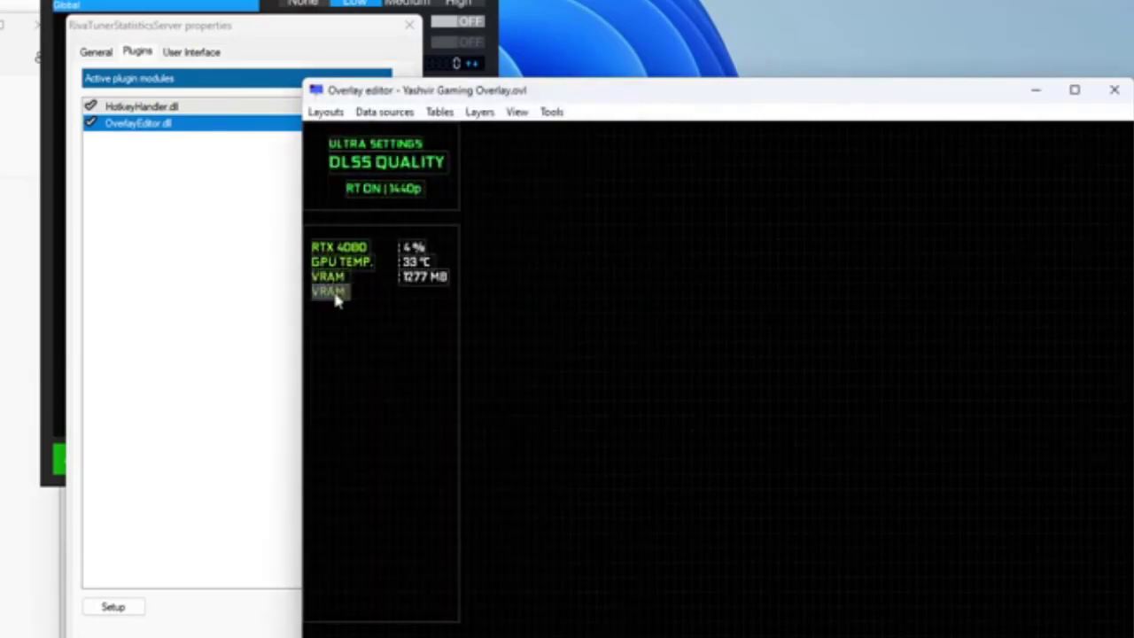
{"action": "double_click", "coordinate": [334, 293]}
{"action": "left_click", "coordinate": [633, 105]}
{"action": "key", "text": "ctrl+v"}
Set both the hypertext and the layer name of the first VRAM copy to "M. CLOCK"
{"action": "double_click", "coordinate": [342, 308]}
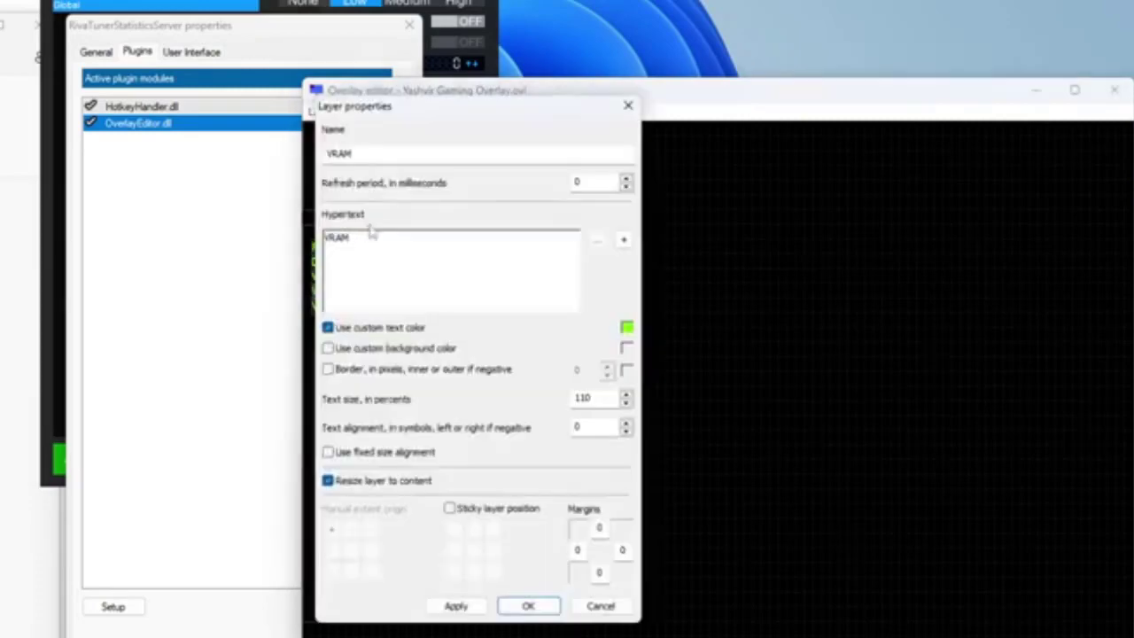
{"action": "type", "text": "MCLOCK"}
{"action": "double_click", "coordinate": [366, 244]}
{"action": "left_click", "coordinate": [334, 238]}
{"action": "key", "text": "ctrl+a"}
{"action": "key", "text": "ctrl+x"}
{"action": "key", "text": "ctrl+v"}
{"action": "double_click", "coordinate": [342, 155]}
{"action": "key", "text": "ctrl+v"}
{"action": "left_click", "coordinate": [367, 272]}
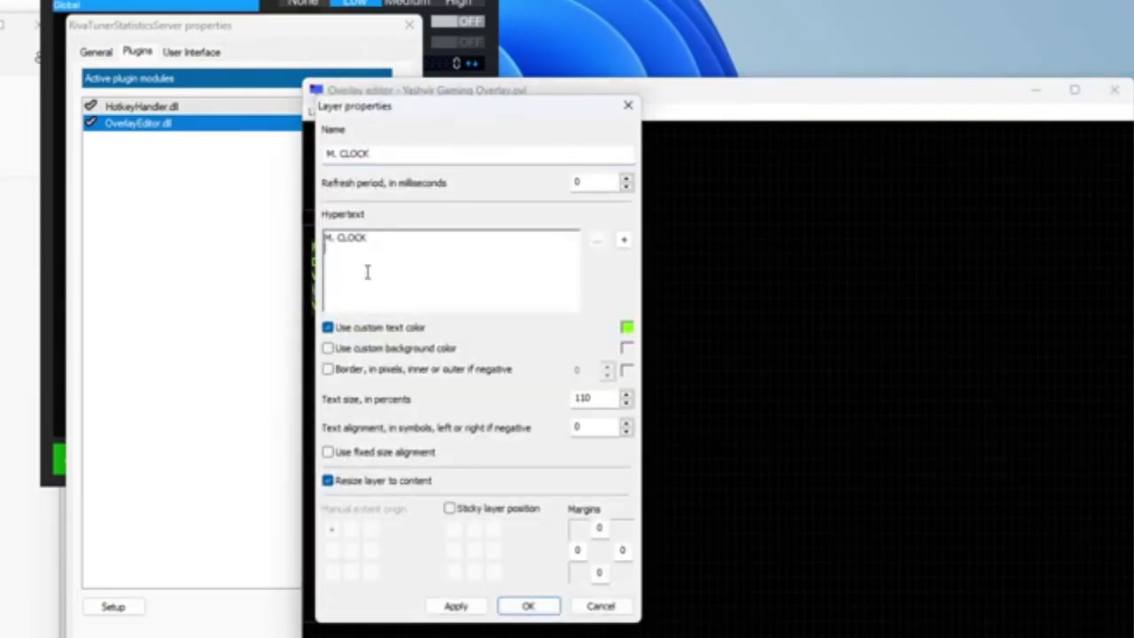
{"action": "key", "text": "ctrl+a"}
{"action": "key", "text": "ctrl+v"}
{"action": "left_click", "coordinate": [457, 610]}
{"action": "left_click", "coordinate": [528, 607]}
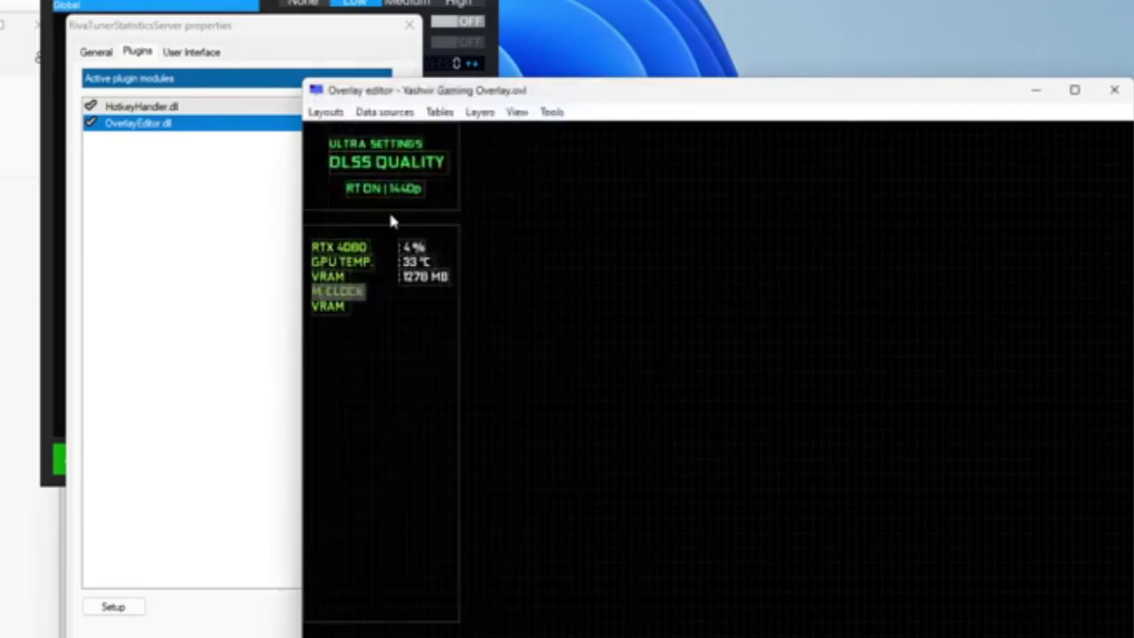
Set both the hypertext and the layer name of the remaining VRAM copy to "C. CLOCK"
{"action": "double_click", "coordinate": [334, 307]}
{"action": "left_click", "coordinate": [374, 248]}
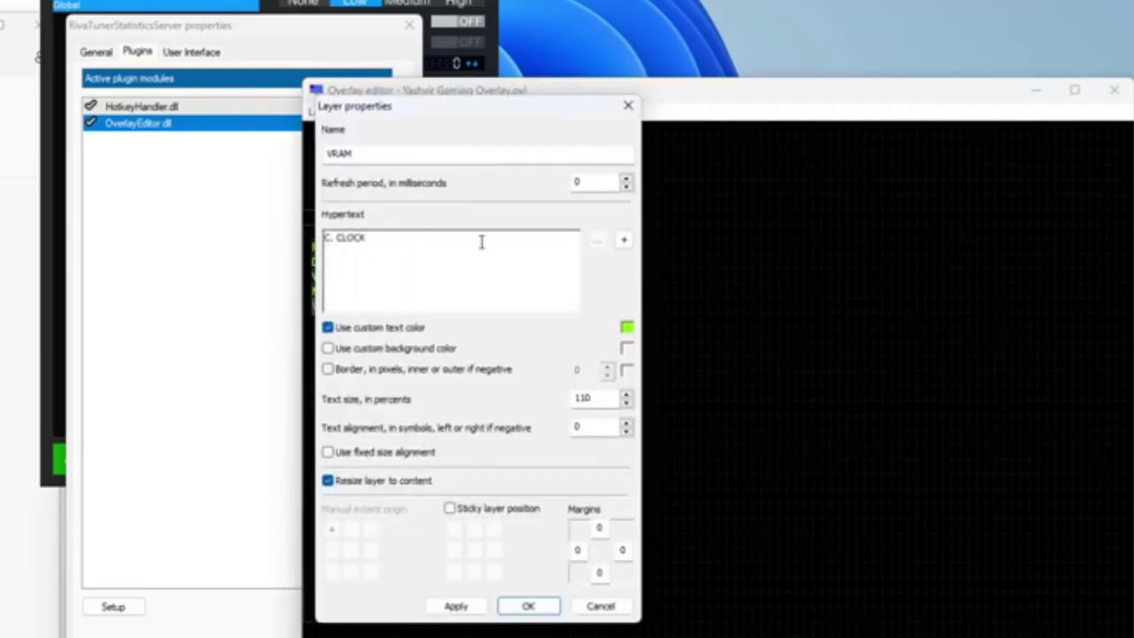
{"action": "double_click", "coordinate": [380, 154]}
{"action": "key", "text": "ctrl+v"}
{"action": "left_click", "coordinate": [461, 608]}
{"action": "left_click", "coordinate": [526, 606]}
Duplicate the VRAM value beside M. CLOCK and replace the copy's macro with the current value macro of Memory clock
{"action": "left_click", "coordinate": [423, 279]}
{"action": "key", "text": "ctrl+v"}
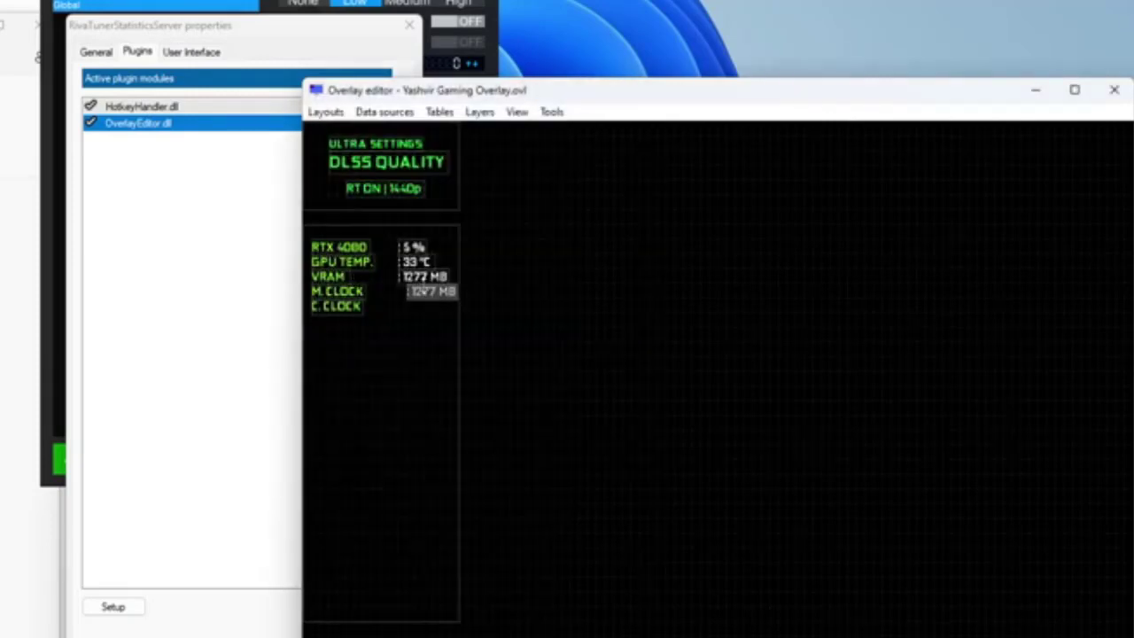
{"action": "left_click_drag", "start_coordinate": [427, 294], "coordinate": [421, 295]}
{"action": "double_click", "coordinate": [420, 296]}
{"action": "left_click_drag", "start_coordinate": [429, 239], "coordinate": [333, 241]}
{"action": "key", "text": "BackSpace"}
{"action": "left_click", "coordinate": [622, 239]}
{"action": "left_click", "coordinate": [432, 175]}
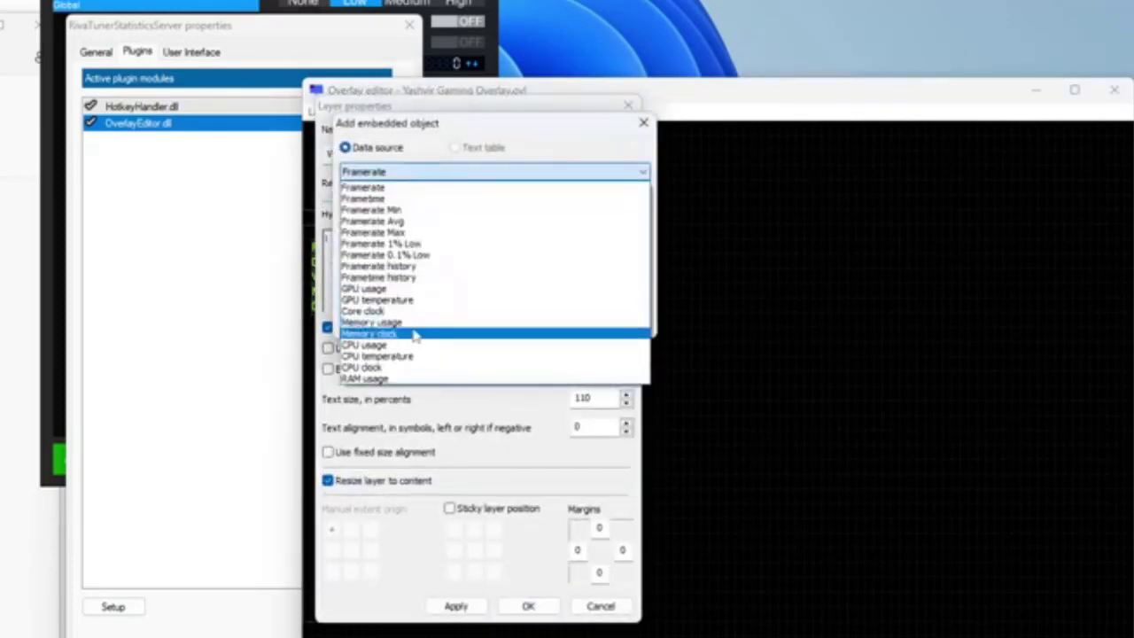
{"action": "left_click", "coordinate": [405, 328]}
{"action": "left_click", "coordinate": [546, 321]}
Replace the VRAM prefix in the memory clock value layer's name
{"action": "key", "text": "ctrl+Left"}
{"action": "key", "text": "BackSpace"}
{"action": "key", "text": "BackSpace"}
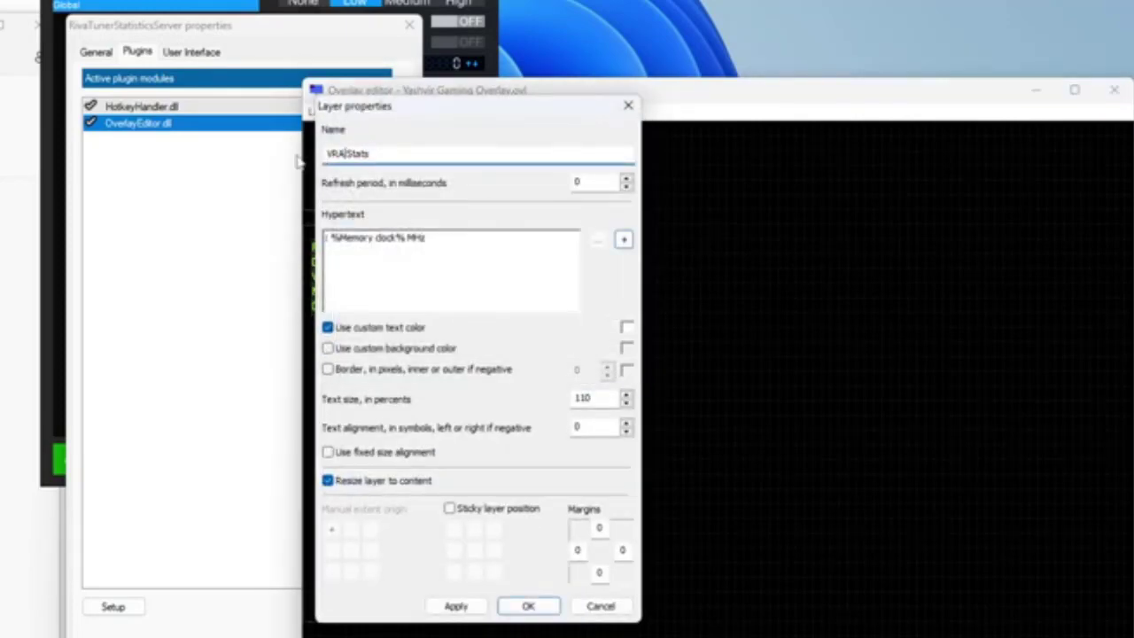
{"action": "key", "text": "Return"}
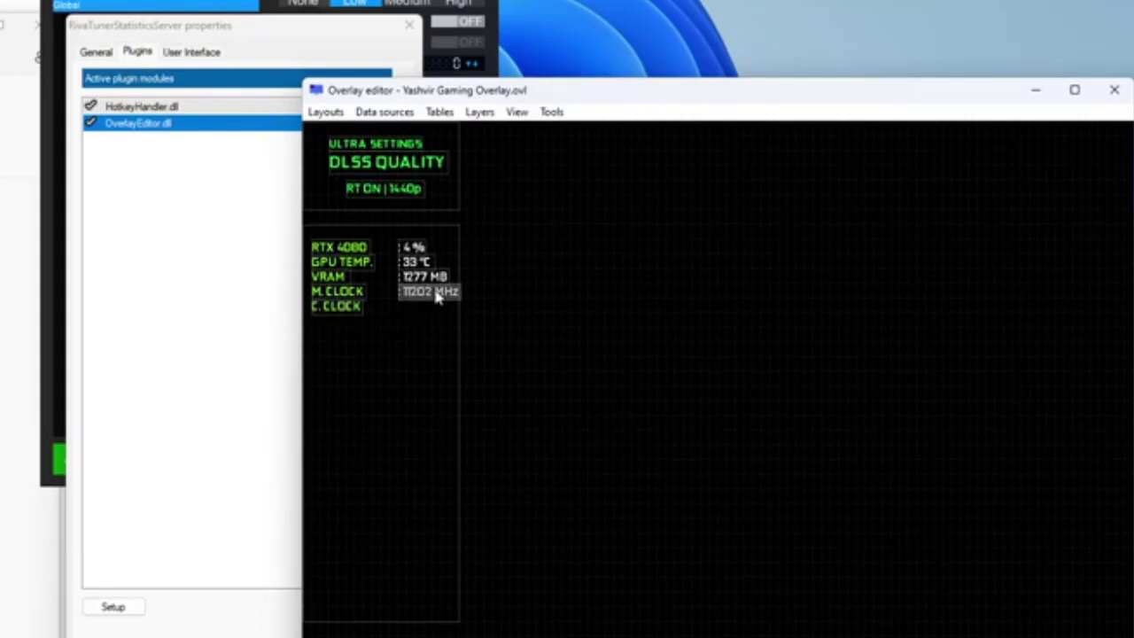
Duplicate the memory clock value beside C. CLOCK and widen both background rectangles to the same width
{"action": "key", "text": "ctrl+v"}
{"action": "left_click_drag", "start_coordinate": [411, 308], "coordinate": [420, 309]}
{"action": "left_click_drag", "start_coordinate": [461, 369], "coordinate": [469, 369]}
{"action": "left_click_drag", "start_coordinate": [460, 175], "coordinate": [467, 181]}
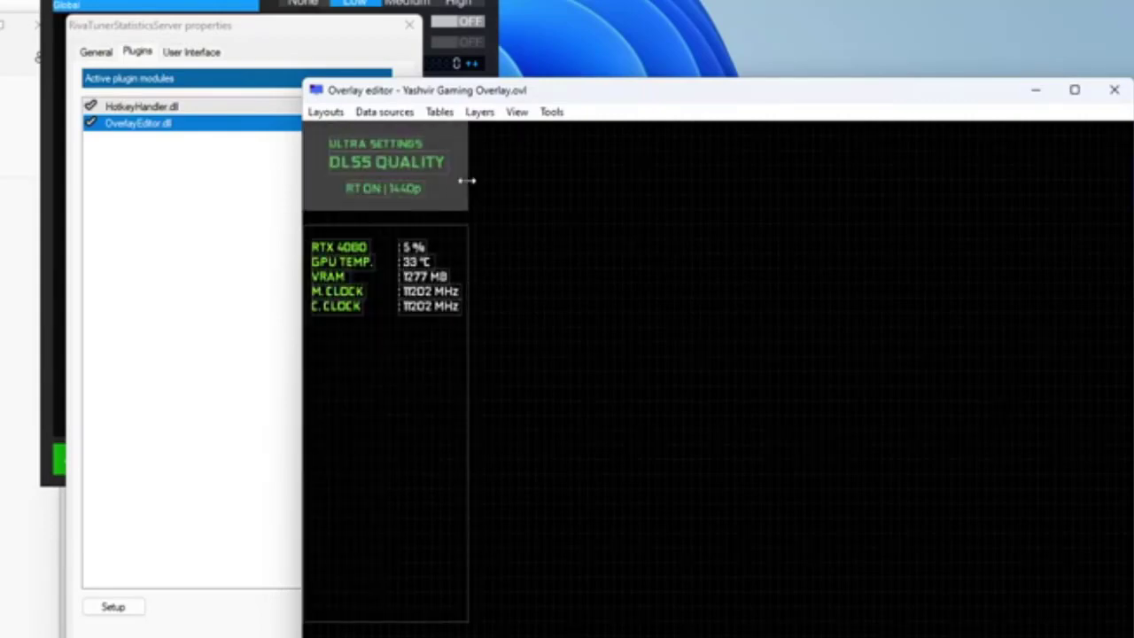
Set the ULTRA SETTINGS layer's text size to 150 percent
{"action": "scroll", "coordinate": [420, 191], "scroll_direction": "up", "scroll_amount": 1}
{"action": "double_click", "coordinate": [400, 156]}
{"action": "left_click_drag", "start_coordinate": [601, 399], "coordinate": [397, 323]}
{"action": "type", "text": "150"}
{"action": "key", "text": "Return"}
Move the RT ON | 1440p label up under DLSS QUALITY, and raise the upper rectangle's bottom edge and the lower rectangle's top edge
{"action": "left_click_drag", "start_coordinate": [453, 197], "coordinate": [420, 209]}
{"action": "left_click_drag", "start_coordinate": [423, 255], "coordinate": [424, 235]}
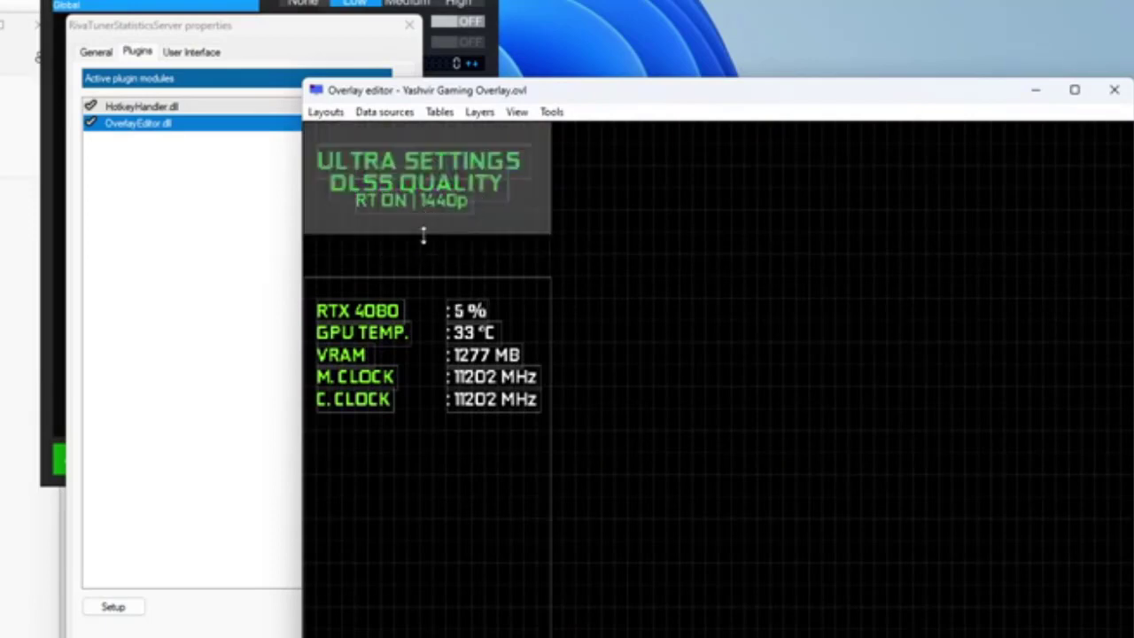
{"action": "left_click_drag", "start_coordinate": [427, 278], "coordinate": [428, 260]}
Move the RTX 4080 and GPU TEMP. labels and all five statistic values up one row within the lower rectangle
{"action": "left_click", "coordinate": [356, 329]}
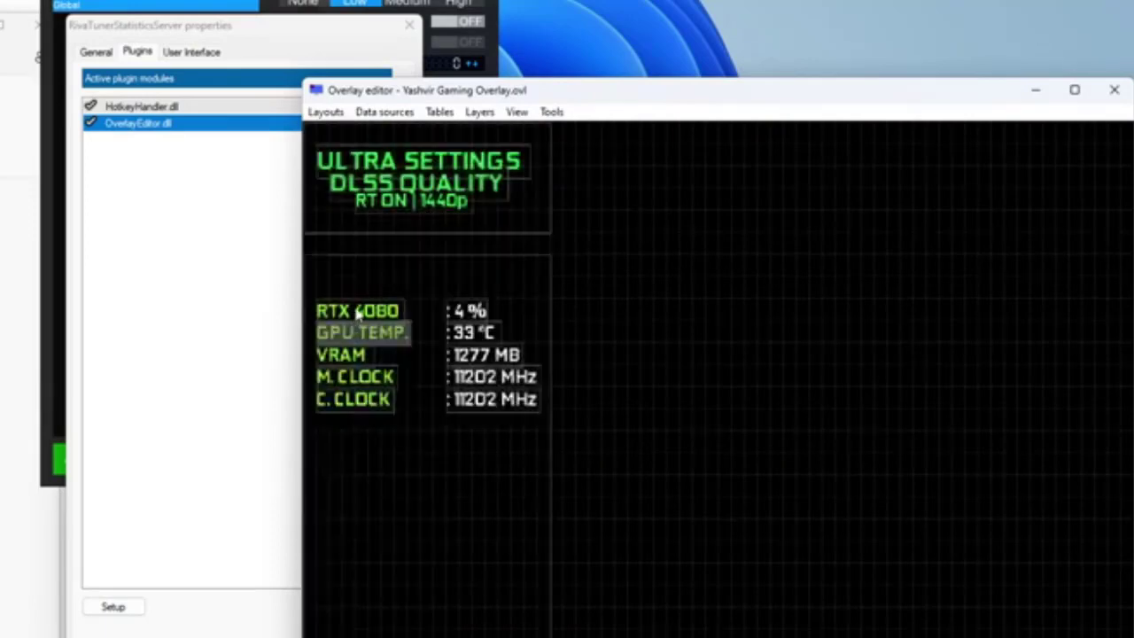
{"action": "left_click_drag", "start_coordinate": [355, 308], "coordinate": [354, 286]}
{"action": "left_click_drag", "start_coordinate": [346, 340], "coordinate": [346, 319]}
{"action": "left_click_drag", "start_coordinate": [475, 311], "coordinate": [489, 290]}
{"action": "left_click_drag", "start_coordinate": [476, 334], "coordinate": [489, 313]}
{"action": "left_click_drag", "start_coordinate": [481, 361], "coordinate": [494, 341]}
{"action": "left_click_drag", "start_coordinate": [491, 381], "coordinate": [501, 360]}
{"action": "left_click_drag", "start_coordinate": [487, 407], "coordinate": [485, 386]}
{"action": "left_click_drag", "start_coordinate": [512, 359], "coordinate": [490, 335]}
{"action": "mouse_move", "coordinate": [494, 313]}
{"action": "left_mouse_down"}
{"action": "mouse_move", "coordinate": [471, 294]}
{"action": "mouse_move", "coordinate": [481, 294]}
{"action": "left_mouse_up"}
Nudge the RTX 4080 label and its usage percentage slightly upward within the lower rectangle
{"action": "left_click", "coordinate": [357, 293]}
{"action": "scroll", "coordinate": [411, 298], "scroll_direction": "up", "scroll_amount": 2}
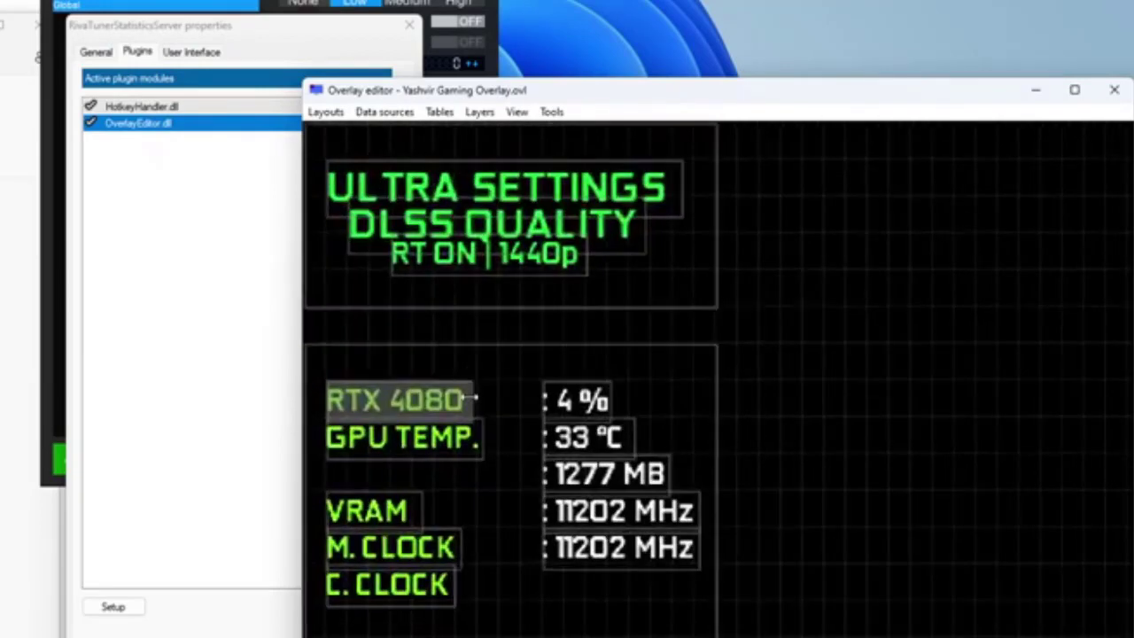
{"action": "left_click_drag", "start_coordinate": [432, 415], "coordinate": [429, 398]}
{"action": "left_click_drag", "start_coordinate": [581, 413], "coordinate": [580, 402]}
{"action": "left_click", "coordinate": [580, 437]}
Move the VRAM, M. CLOCK and C. CLOCK labels up one row to line up with their values
{"action": "scroll", "coordinate": [576, 435], "scroll_direction": "down", "scroll_amount": 1}
{"action": "left_click_drag", "start_coordinate": [362, 435], "coordinate": [361, 405]}
{"action": "left_click_drag", "start_coordinate": [362, 463], "coordinate": [363, 433]}
{"action": "left_click_drag", "start_coordinate": [376, 505], "coordinate": [378, 476]}
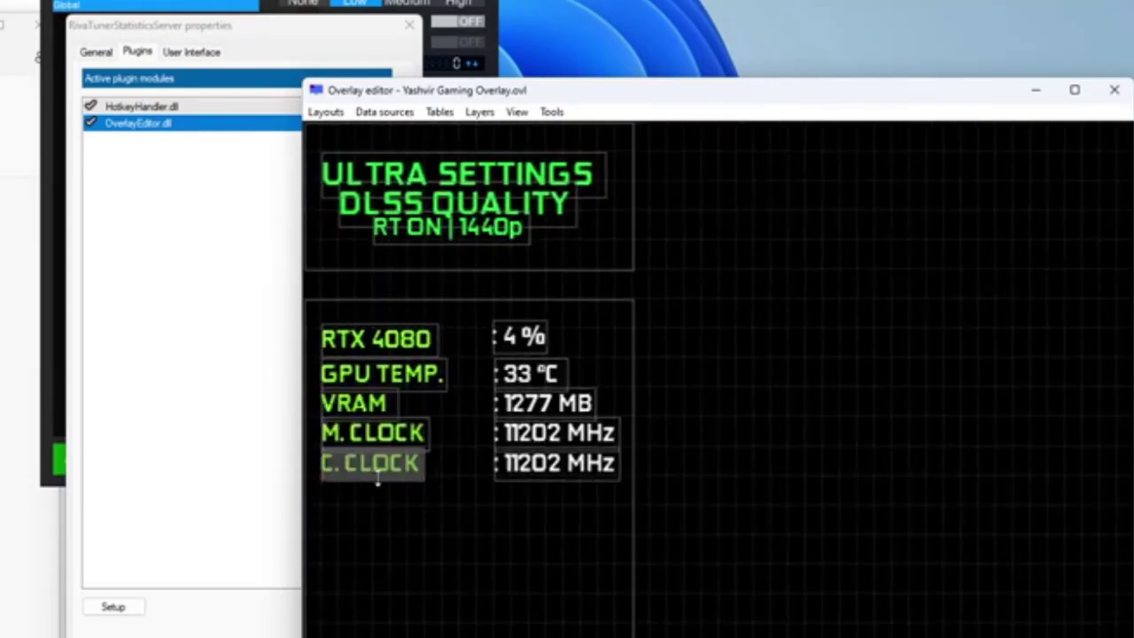
Move the five GPU statistic values closer to their labels and lower the RTX 4080 usage value slightly
{"action": "left_click_drag", "start_coordinate": [538, 471], "coordinate": [521, 470]}
{"action": "left_click_drag", "start_coordinate": [556, 441], "coordinate": [528, 376]}
{"action": "left_click_drag", "start_coordinate": [542, 343], "coordinate": [527, 352]}
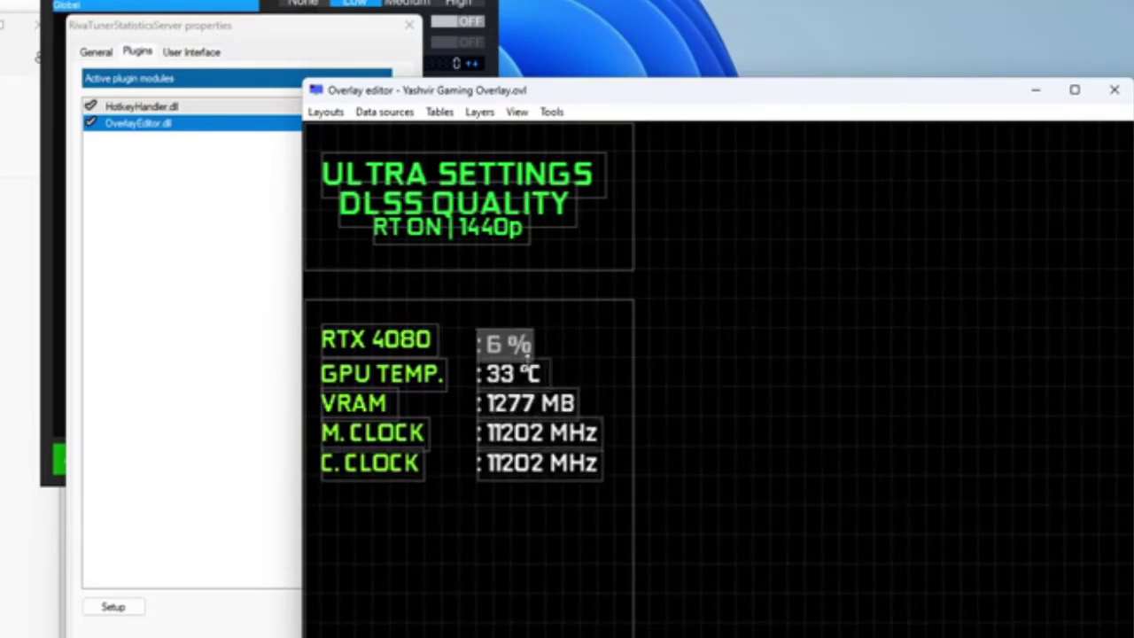
Reposition the ULTRA SETTINGS, DLSS QUALITY and RT ON | 1440p labels so they sit evenly centred in the upper rectangle
{"action": "left_click_drag", "start_coordinate": [430, 230], "coordinate": [428, 252]}
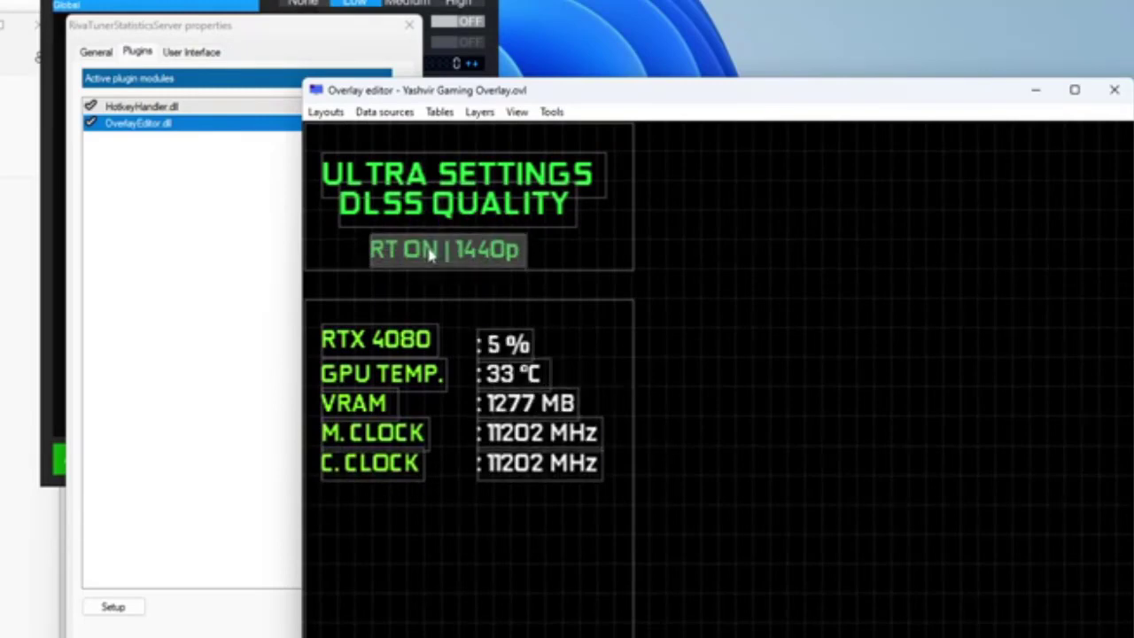
{"action": "left_click_drag", "start_coordinate": [448, 204], "coordinate": [452, 216]}
{"action": "scroll", "coordinate": [748, 304], "scroll_direction": "down", "scroll_amount": 2}
{"action": "mouse_move", "coordinate": [463, 174]}
{"action": "left_mouse_down"}
{"action": "mouse_move", "coordinate": [465, 156]}
{"action": "mouse_move", "coordinate": [446, 172]}
{"action": "left_mouse_up"}
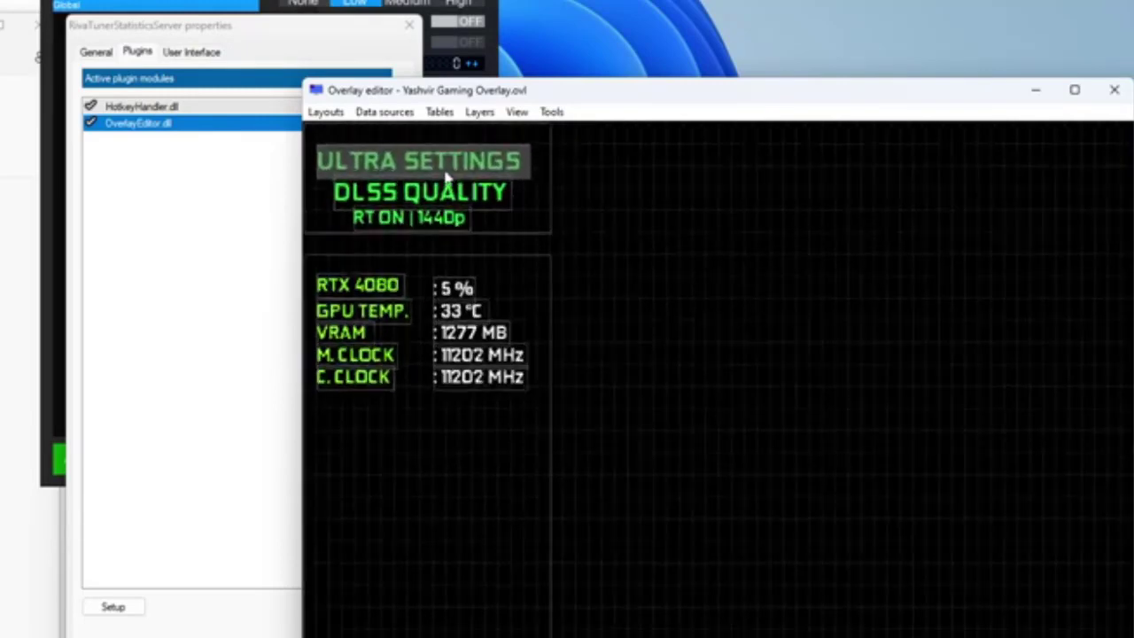
{"action": "left_click", "coordinate": [449, 191]}
{"action": "left_click_drag", "start_coordinate": [435, 223], "coordinate": [442, 222]}
{"action": "scroll", "coordinate": [772, 342], "scroll_direction": "down", "scroll_amount": 1}
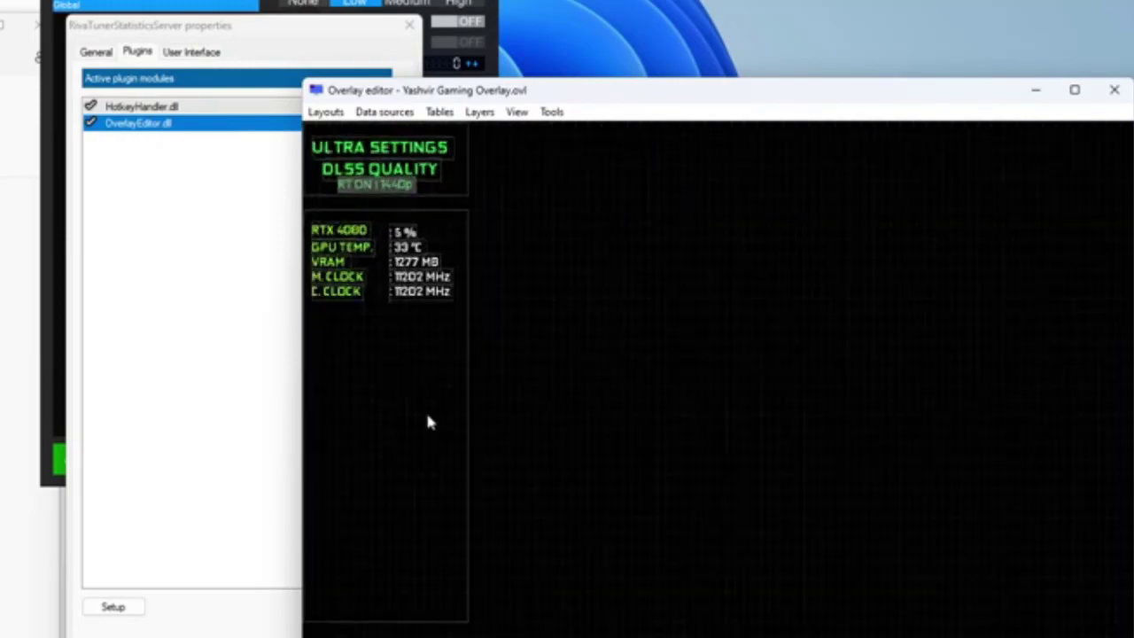
Raise the lower rectangle's bottom edge and add a text layer below the C. CLOCK label, aligned with the GPU labels
{"action": "left_click_drag", "start_coordinate": [406, 621], "coordinate": [380, 322]}
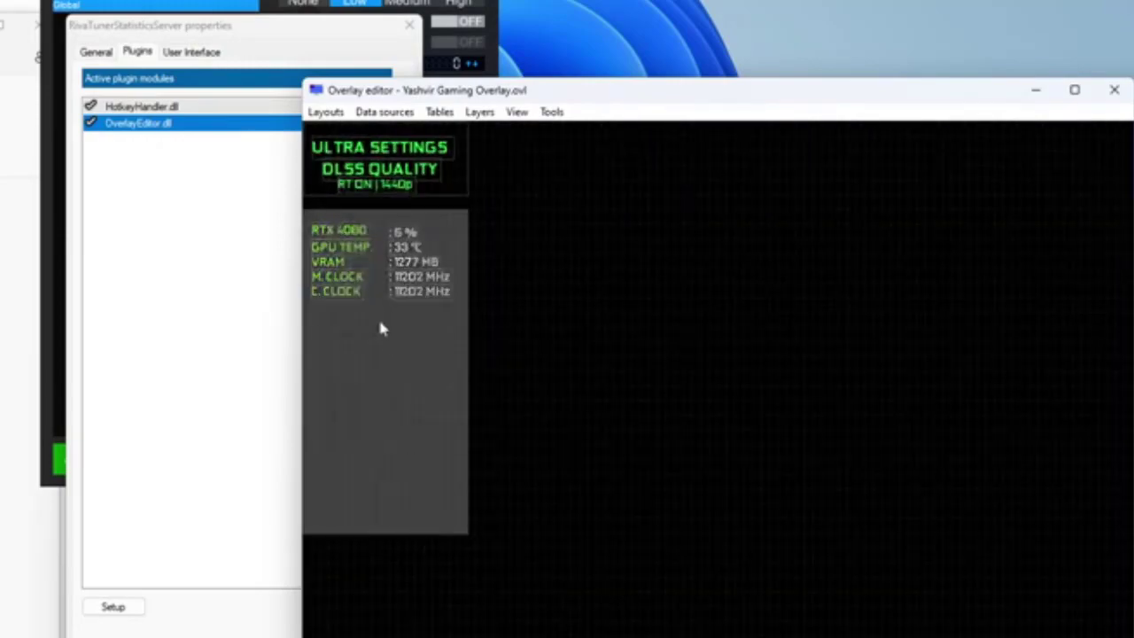
{"action": "left_click", "coordinate": [480, 112]}
{"action": "left_click", "coordinate": [502, 131]}
{"action": "left_click_drag", "start_coordinate": [345, 232], "coordinate": [429, 358]}
{"action": "scroll", "coordinate": [429, 358], "scroll_direction": "up", "scroll_amount": 1}
{"action": "left_click_drag", "start_coordinate": [446, 460], "coordinate": [367, 442]}
Set the new text layer's text to Ryzen 5800X3D and name the layer CPU usage
{"action": "double_click", "coordinate": [353, 422]}
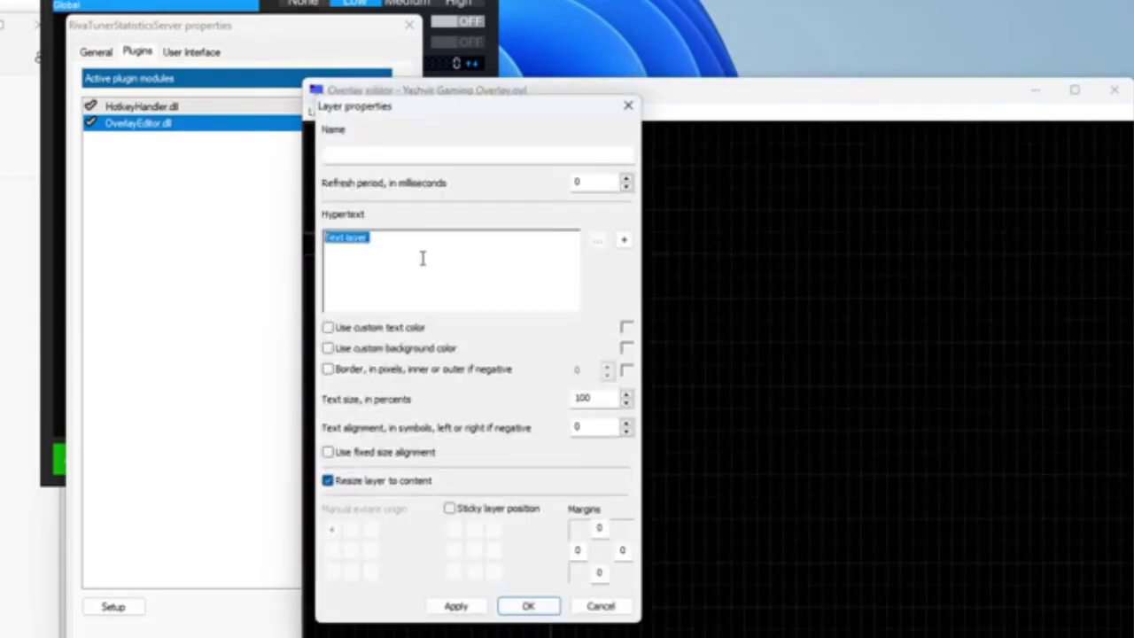
{"action": "type", "text": "Ryzen 5800X3D"}
{"action": "left_click", "coordinate": [355, 154]}
{"action": "type", "text": "CPU usag"}
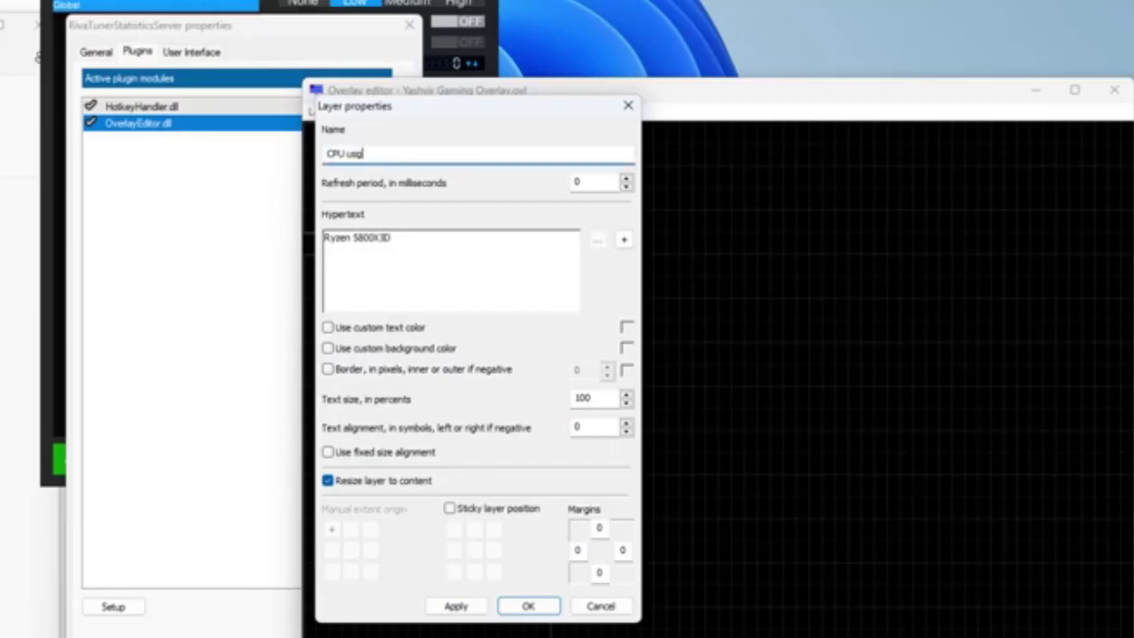
{"action": "key", "text": "BackSpace"}
{"action": "type", "text": "age"}
{"action": "key", "text": "Return"}
Shorten the processor label's text to R7 5800X3D and give it a custom orange text color
{"action": "double_click", "coordinate": [352, 426]}
{"action": "left_click", "coordinate": [357, 243]}
{"action": "key", "text": "BackSpace"}
{"action": "key", "text": "BackSpace"}
{"action": "key", "text": "BackSpace"}
{"action": "key", "text": "BackSpace"}
{"action": "key", "text": "BackSpace"}
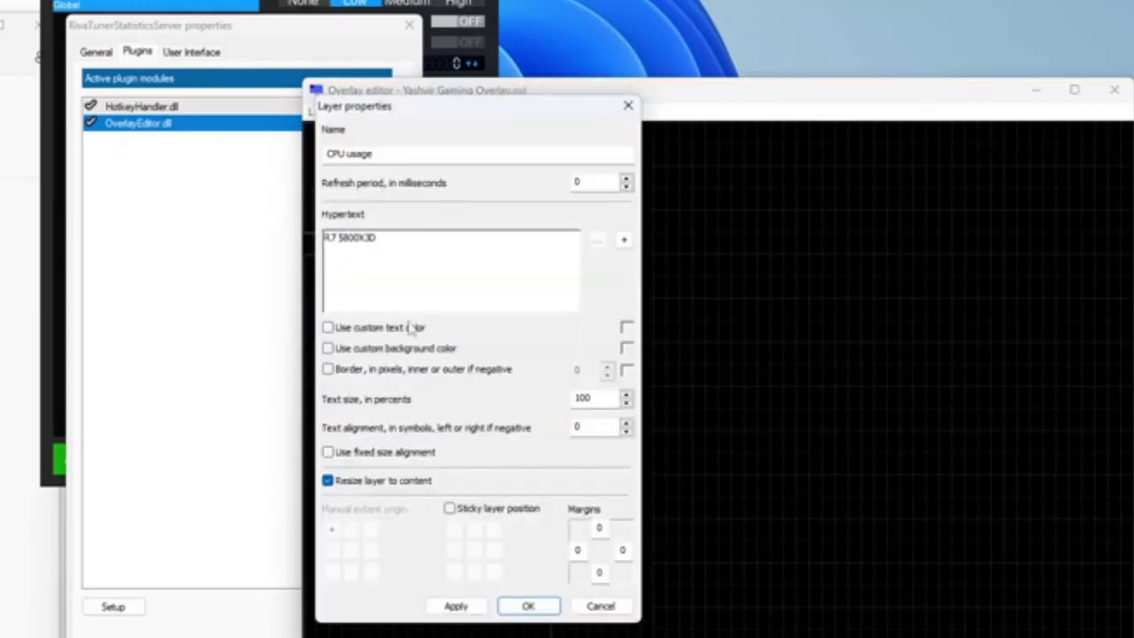
{"action": "left_click", "coordinate": [415, 327]}
{"action": "left_click", "coordinate": [528, 605]}
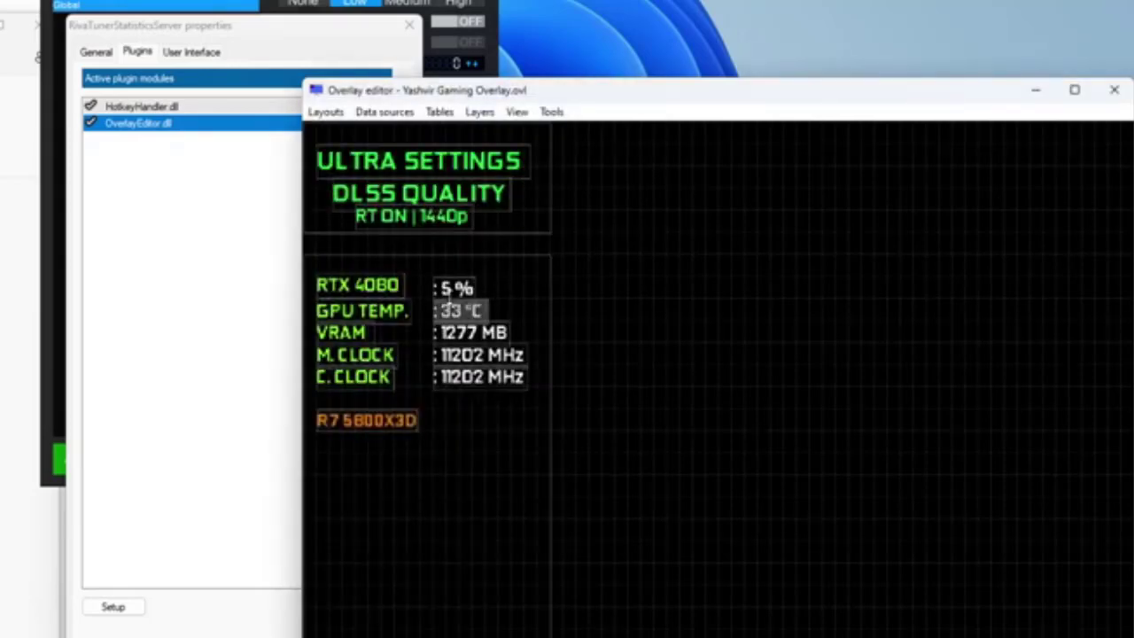
Duplicate the GPU usage value and place the copy beside the R7 5800X3D label
{"action": "left_click", "coordinate": [455, 288]}
{"action": "key", "text": "ctrl+c"}
{"action": "key", "text": "ctrl+v"}
{"action": "left_click_drag", "start_coordinate": [466, 319], "coordinate": [468, 429]}
{"action": "left_click", "coordinate": [389, 423]}
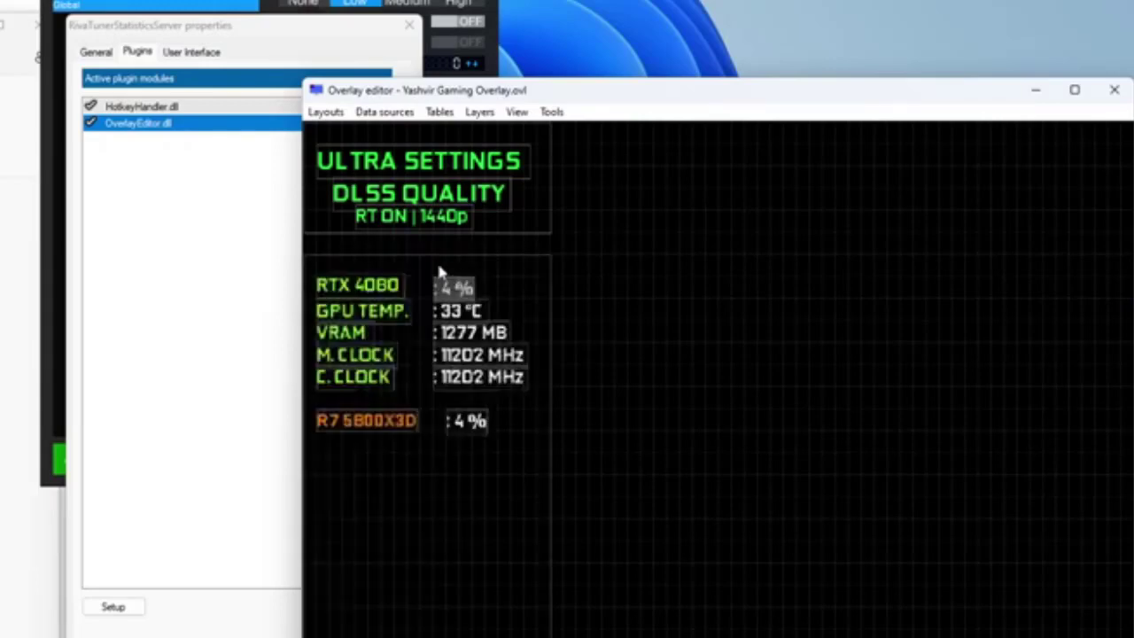
Shift the five GPU values across to line up with the value beside R7 5800X3D, and lower the RTX 4080 label slightly
{"action": "left_click_drag", "start_coordinate": [438, 268], "coordinate": [826, 357]}
{"action": "left_click_drag", "start_coordinate": [569, 385], "coordinate": [467, 296]}
{"action": "left_click", "coordinate": [405, 431]}
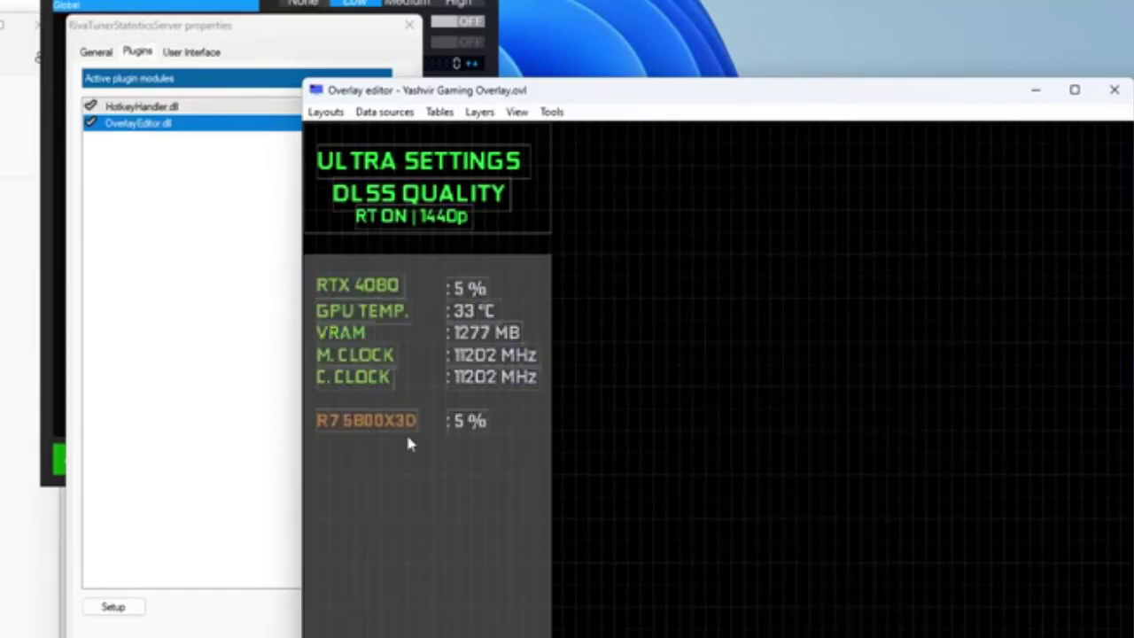
{"action": "left_click_drag", "start_coordinate": [347, 289], "coordinate": [353, 294]}
{"action": "left_click", "coordinate": [354, 379]}
Replace the copied value's source with the CPU usage current value macro and name the layer CPU usage
{"action": "double_click", "coordinate": [463, 424]}
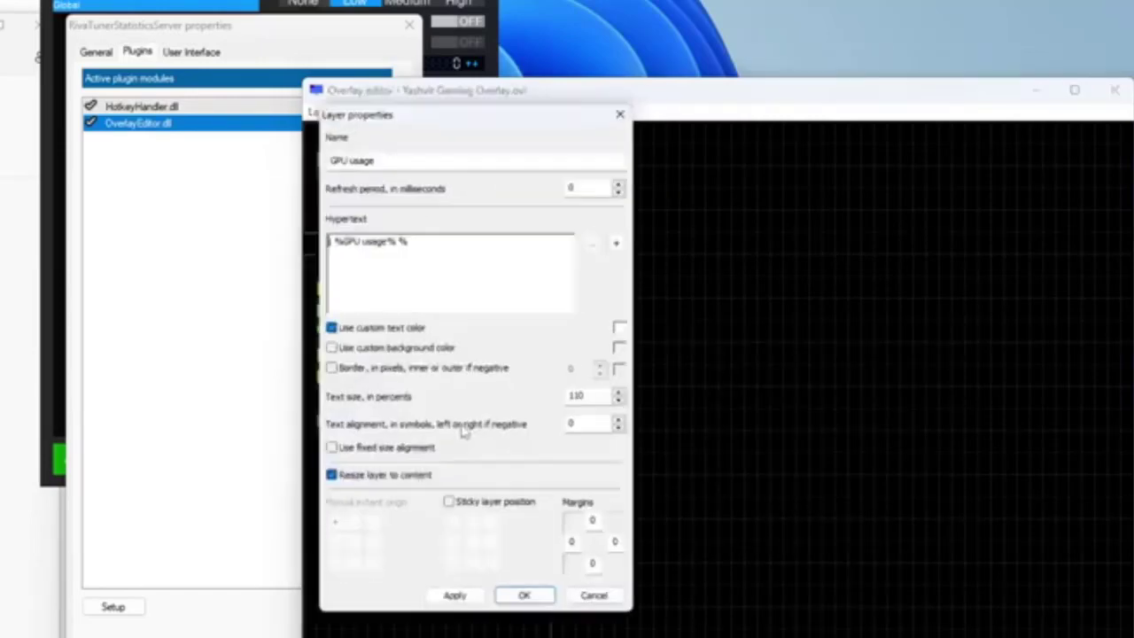
{"action": "left_click_drag", "start_coordinate": [331, 237], "coordinate": [514, 301]}
{"action": "key", "text": "BackSpace"}
{"action": "left_click", "coordinate": [624, 241]}
{"action": "left_click", "coordinate": [419, 177]}
{"action": "left_click", "coordinate": [395, 298]}
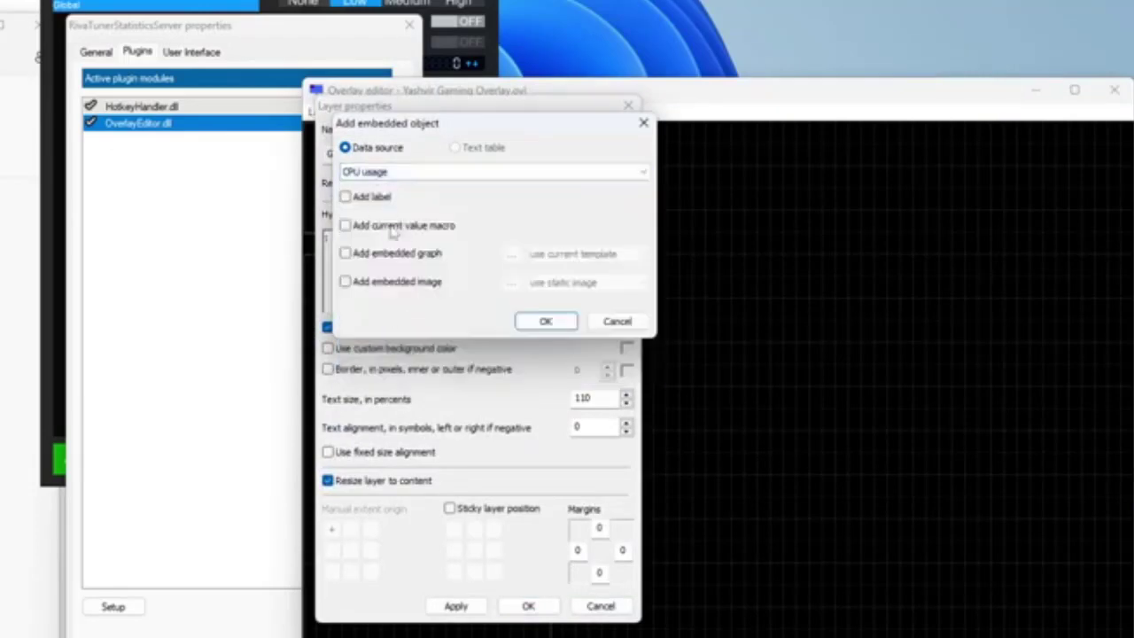
{"action": "left_click", "coordinate": [345, 225]}
{"action": "left_click", "coordinate": [546, 321]}
{"action": "left_click_drag", "start_coordinate": [343, 153], "coordinate": [302, 158]}
{"action": "type", "text": "CPU usage"}
{"action": "left_click", "coordinate": [529, 606]}
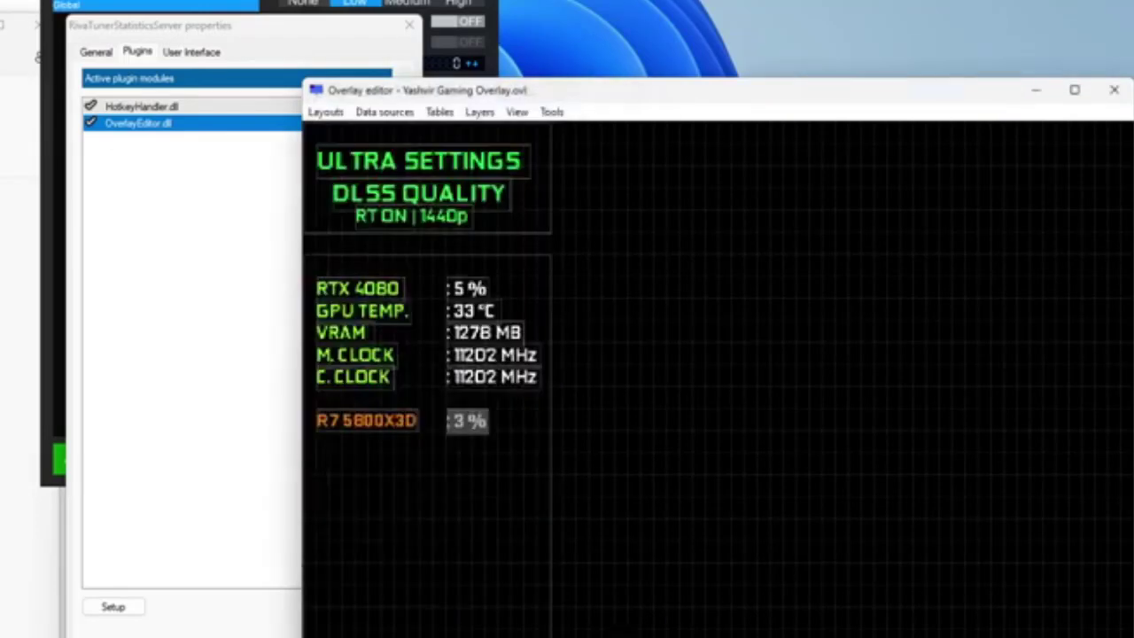
Duplicate the R7 5800X3D label and place the copy directly beneath it
{"action": "left_click", "coordinate": [367, 424]}
{"action": "key", "text": "ctrl+c"}
{"action": "key", "text": "ctrl+v"}
{"action": "left_click_drag", "start_coordinate": [368, 449], "coordinate": [357, 448]}
Set both the text and the layer name of the duplicated processor label to CPU TEMP
{"action": "double_click", "coordinate": [356, 448]}
{"action": "left_click_drag", "start_coordinate": [325, 238], "coordinate": [393, 238]}
{"action": "type", "text": "CPU TEMP."}
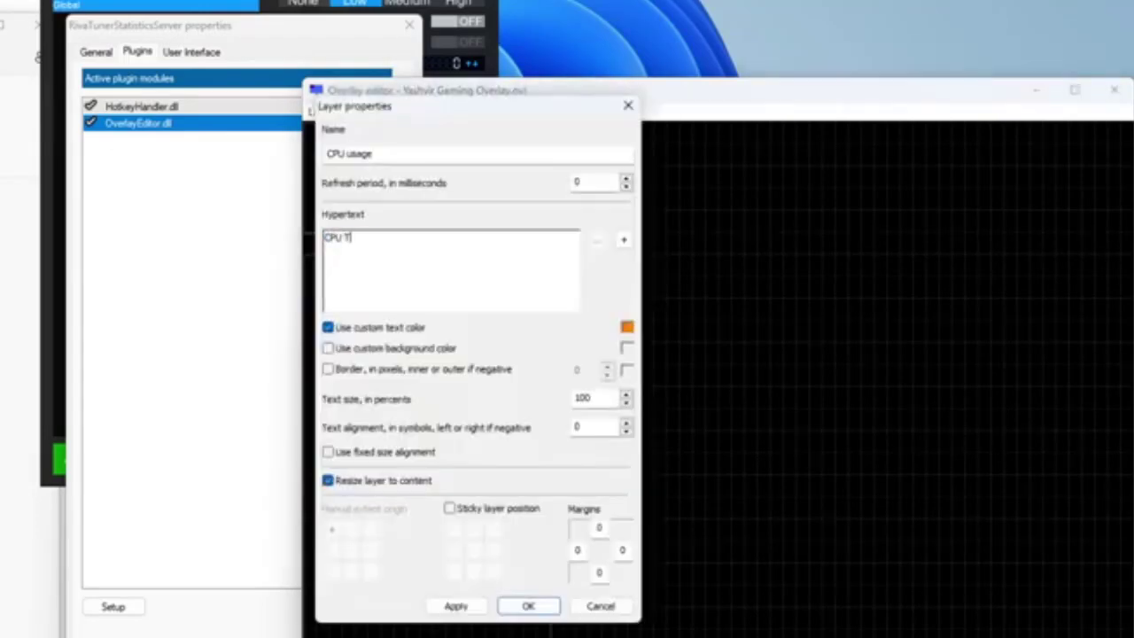
{"action": "key", "text": "ctrl+a"}
{"action": "key", "text": "ctrl+x"}
{"action": "key", "text": "ctrl+v"}
{"action": "left_click_drag", "start_coordinate": [325, 155], "coordinate": [449, 158]}
{"action": "key", "text": "ctrl+v"}
{"action": "left_click", "coordinate": [472, 607]}
{"action": "left_click", "coordinate": [528, 606]}
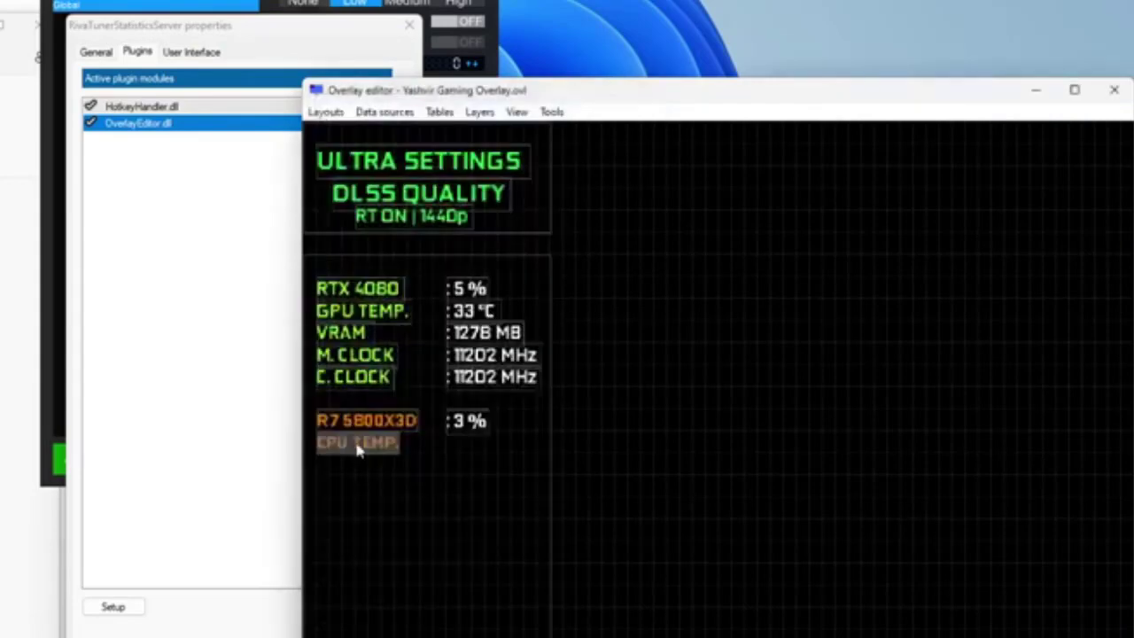
Duplicate the CPU TEMP. label beneath itself and change the copy's text to CPU CLOCK
{"action": "key", "text": "ctrl+c"}
{"action": "key", "text": "ctrl+v"}
{"action": "double_click", "coordinate": [357, 475]}
{"action": "key", "text": "ctrl+a"}
{"action": "type", "text": "CPU CLO"}
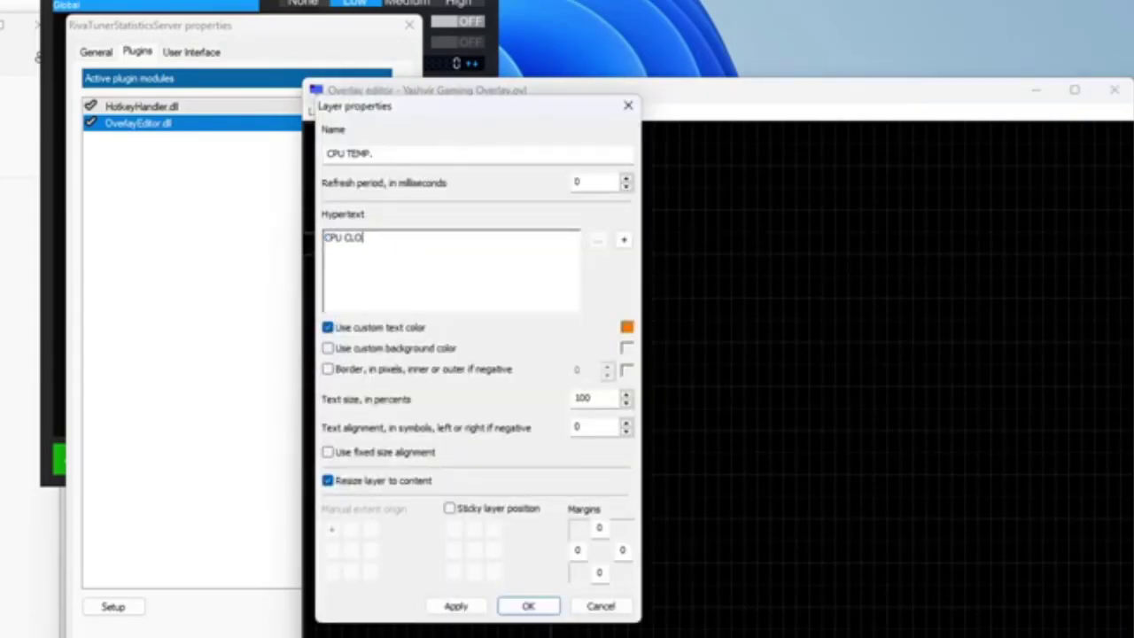
{"action": "type", "text": "CK"}
{"action": "left_click", "coordinate": [535, 606]}
Duplicate the CPU usage value and place copies beside the CPU TEMP. and CPU CLOCK labels
{"action": "left_click_drag", "start_coordinate": [467, 421], "coordinate": [470, 445]}
{"action": "key", "text": "ctrl+v"}
{"action": "key", "text": "Left"}
{"action": "key", "text": "Left"}
Make the value beside CPU TEMP. show the CPU temperature current value and name its layer CPU Temp
{"action": "double_click", "coordinate": [470, 445]}
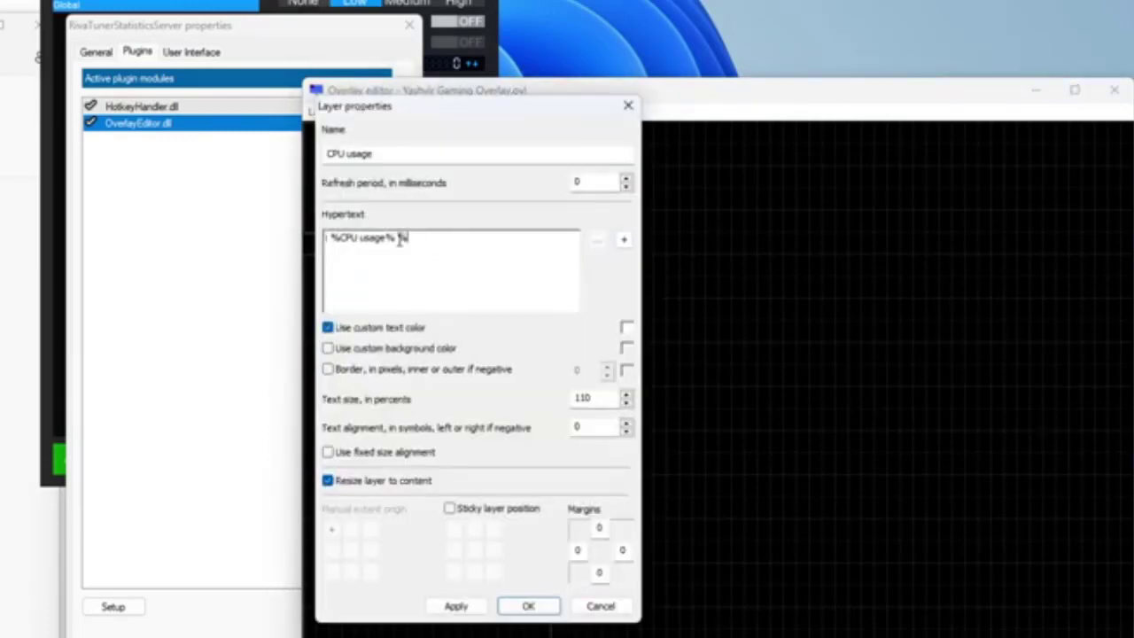
{"action": "left_click", "coordinate": [415, 237]}
{"action": "left_click_drag", "start_coordinate": [414, 237], "coordinate": [330, 234]}
{"action": "key", "text": "BackSpace"}
{"action": "left_click", "coordinate": [624, 239]}
{"action": "left_click", "coordinate": [478, 173]}
{"action": "left_click", "coordinate": [425, 356]}
{"action": "left_click", "coordinate": [346, 225]}
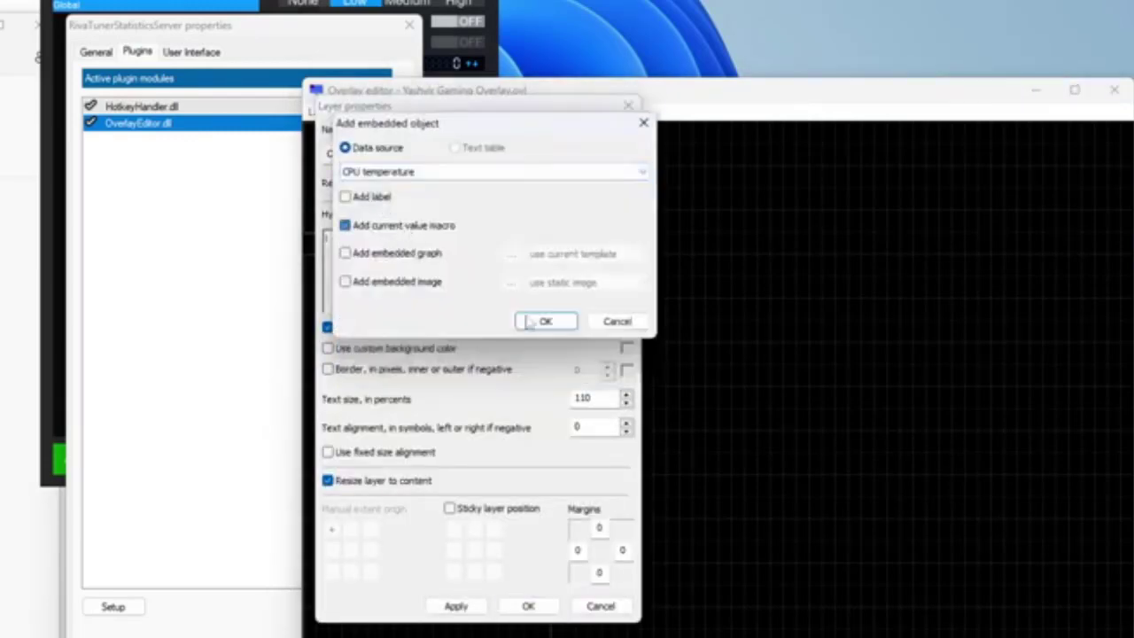
{"action": "left_click", "coordinate": [532, 321]}
{"action": "double_click", "coordinate": [360, 154]}
{"action": "type", "text": "Temp"}
{"action": "key", "text": "Return"}
Name the layer beside the CPU CLOCK label CPU Clock and make it show the CPU clock current value
{"action": "double_click", "coordinate": [469, 464]}
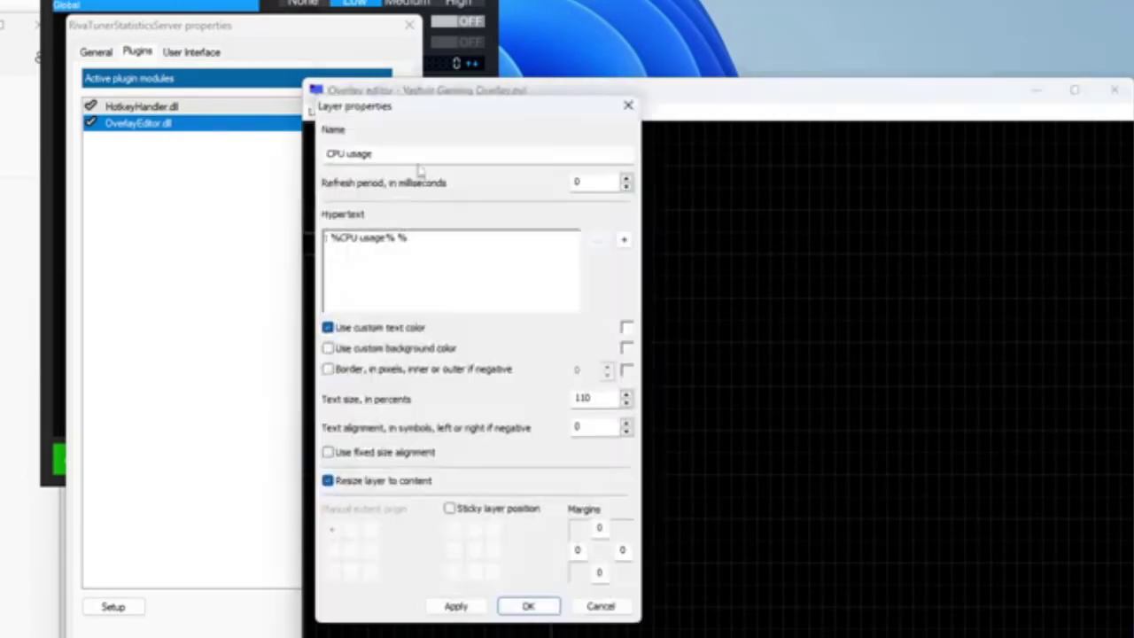
{"action": "double_click", "coordinate": [360, 153]}
{"action": "type", "text": "Clock"}
{"action": "left_click_drag", "start_coordinate": [414, 238], "coordinate": [331, 238]}
{"action": "key", "text": "BackSpace"}
{"action": "left_click", "coordinate": [623, 239]}
{"action": "left_click", "coordinate": [531, 171]}
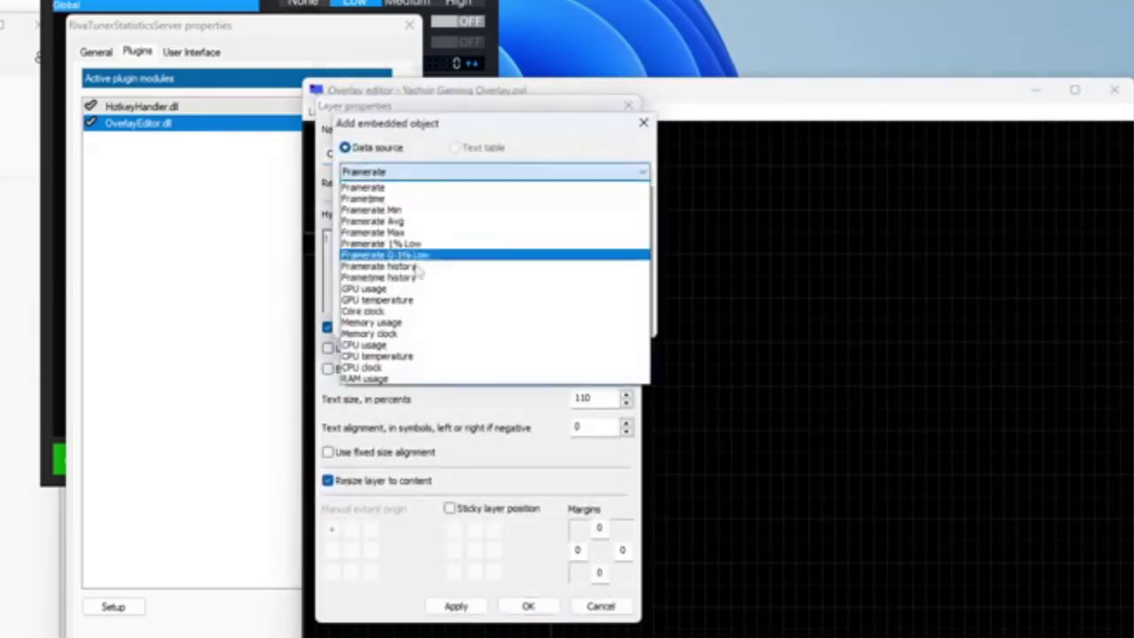
{"action": "left_click", "coordinate": [363, 366]}
{"action": "left_click", "coordinate": [546, 322]}
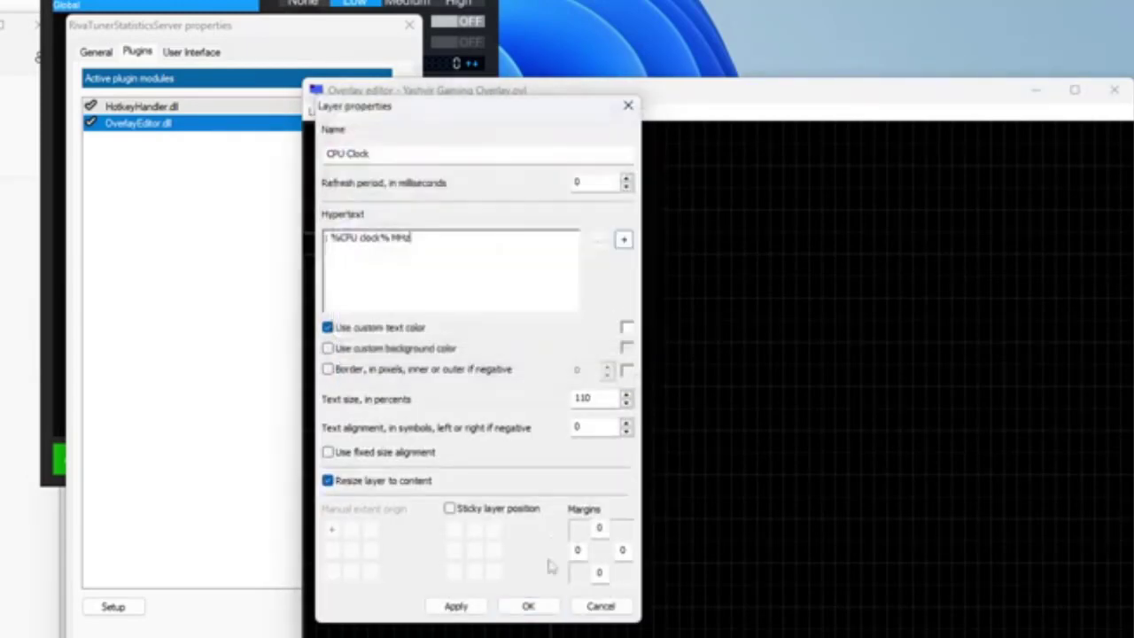
{"action": "left_click", "coordinate": [528, 606]}
Duplicate the CPU CLOCK label and set the copy's text and layer name to RAM
{"action": "left_click", "coordinate": [353, 466]}
{"action": "key", "text": "ctrl+c"}
{"action": "key", "text": "ctrl+v"}
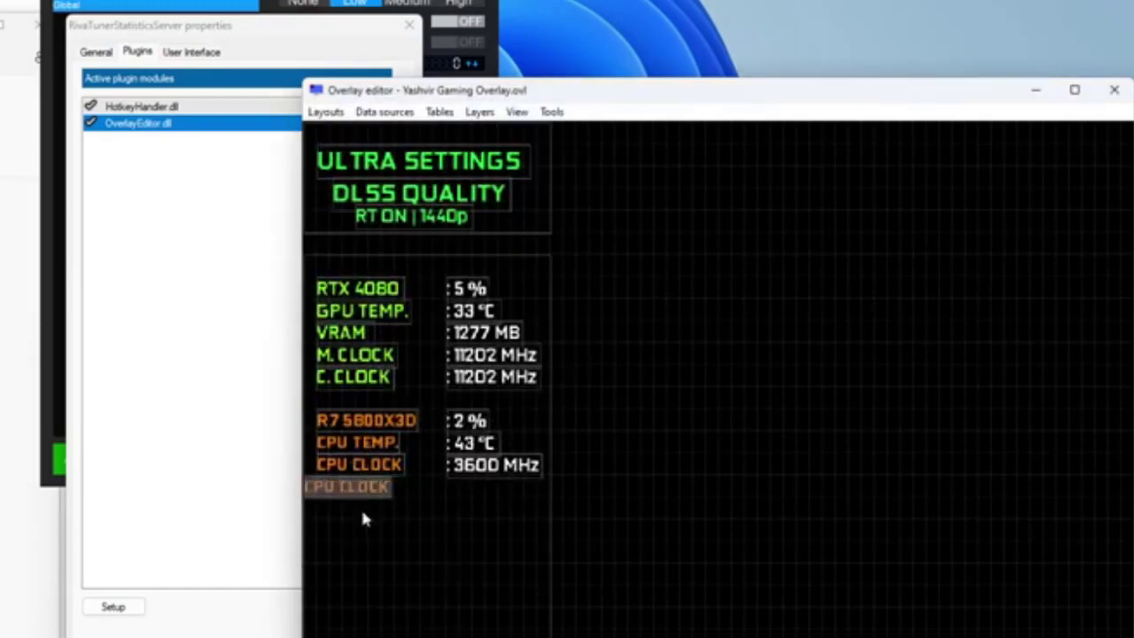
{"action": "double_click", "coordinate": [360, 492]}
{"action": "key", "text": "ctrl+a"}
{"action": "type", "text": "RAMP"}
{"action": "triple_click", "coordinate": [443, 154]}
{"action": "type", "text": "RAM"}
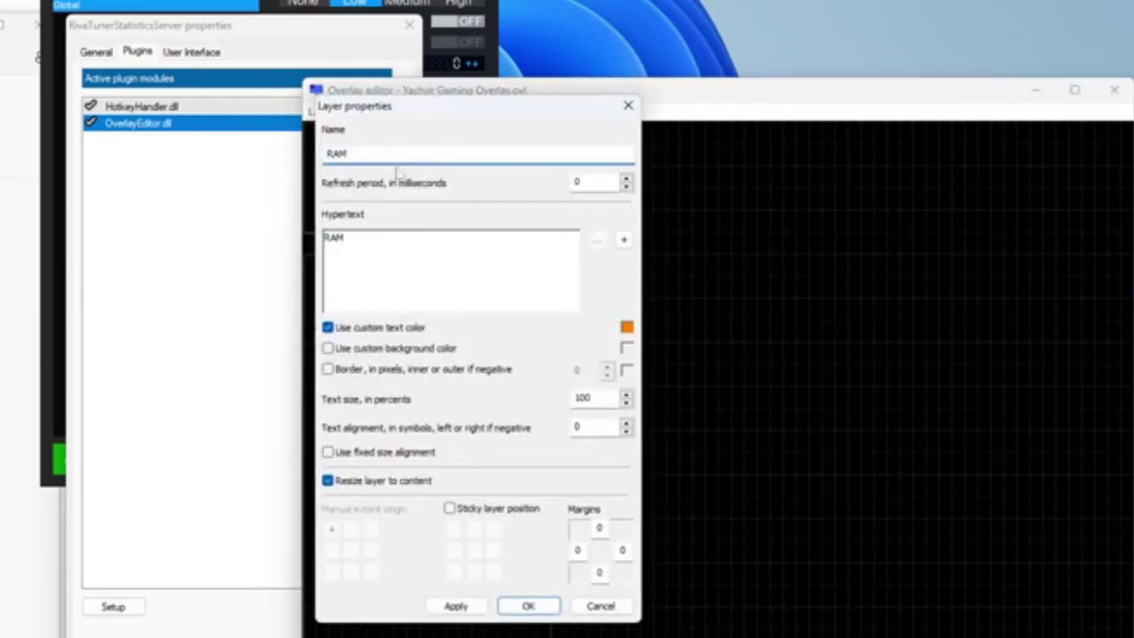
Set the RAM label's custom text color to a light blue, RGB 57, 142, 254
{"action": "left_click", "coordinate": [627, 327]}
{"action": "left_click", "coordinate": [492, 343]}
{"action": "mouse_move", "coordinate": [493, 342]}
{"action": "left_mouse_down"}
{"action": "mouse_move", "coordinate": [474, 355]}
{"action": "mouse_move", "coordinate": [490, 346]}
{"action": "left_mouse_up"}
{"action": "left_click", "coordinate": [396, 428]}
{"action": "left_click_drag", "start_coordinate": [461, 350], "coordinate": [489, 350]}
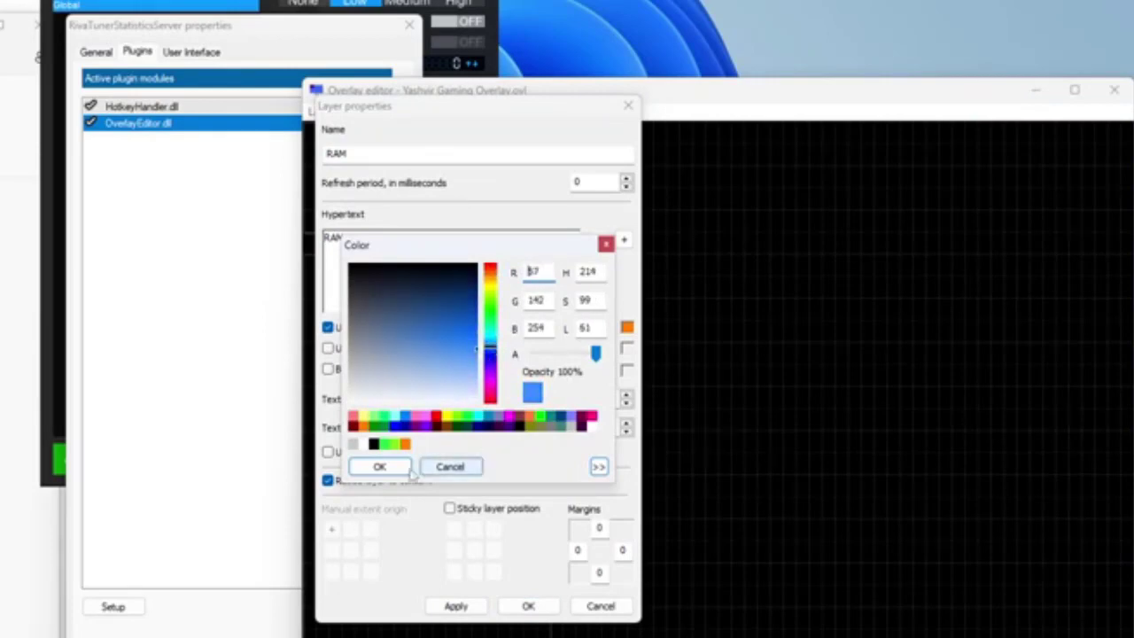
{"action": "left_click", "coordinate": [390, 468]}
{"action": "left_click", "coordinate": [457, 606]}
{"action": "left_click", "coordinate": [529, 606]}
Duplicate the CPU clock value beside the RAM label, name the copy RAM and make it show the RAM usage current value
{"action": "left_click_drag", "start_coordinate": [490, 470], "coordinate": [490, 524]}
{"action": "double_click", "coordinate": [490, 521]}
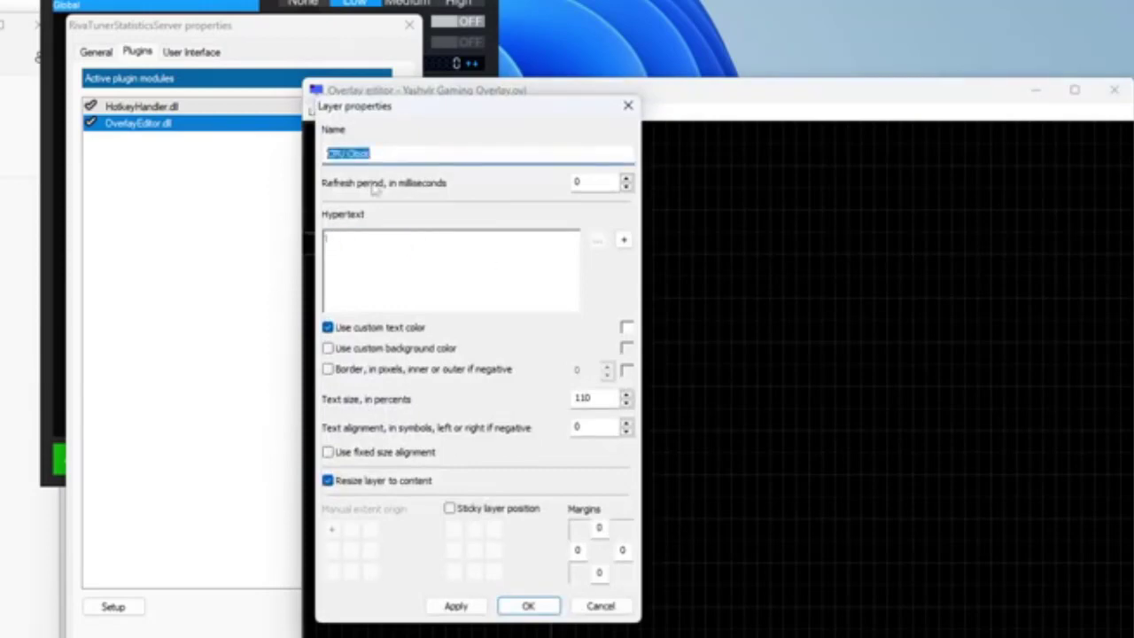
{"action": "type", "text": "RAM"}
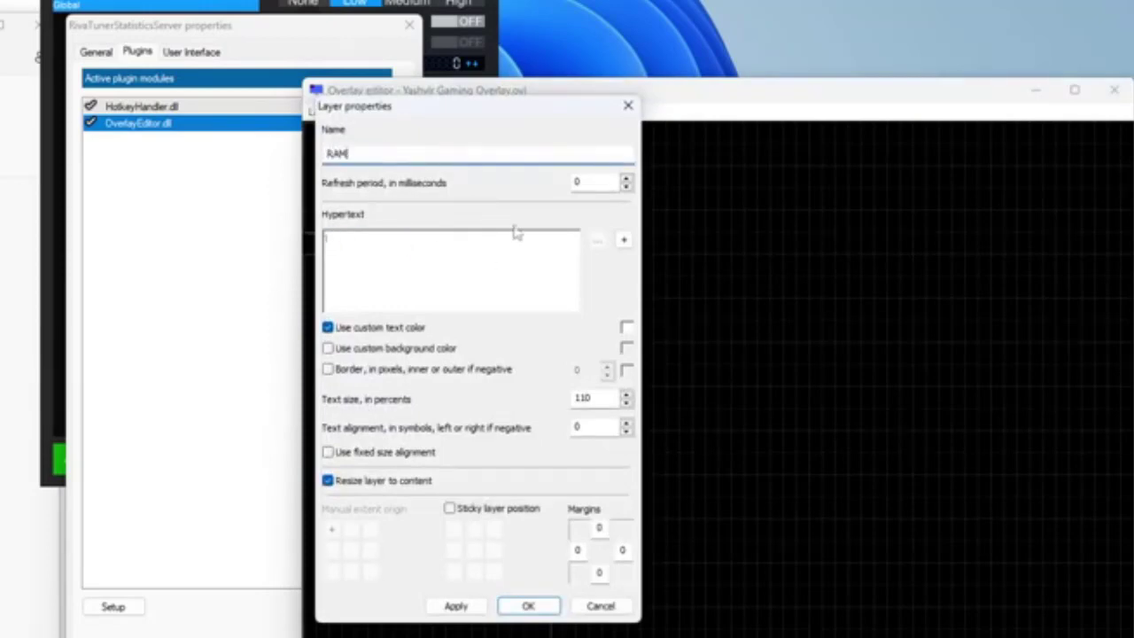
{"action": "left_click", "coordinate": [474, 253]}
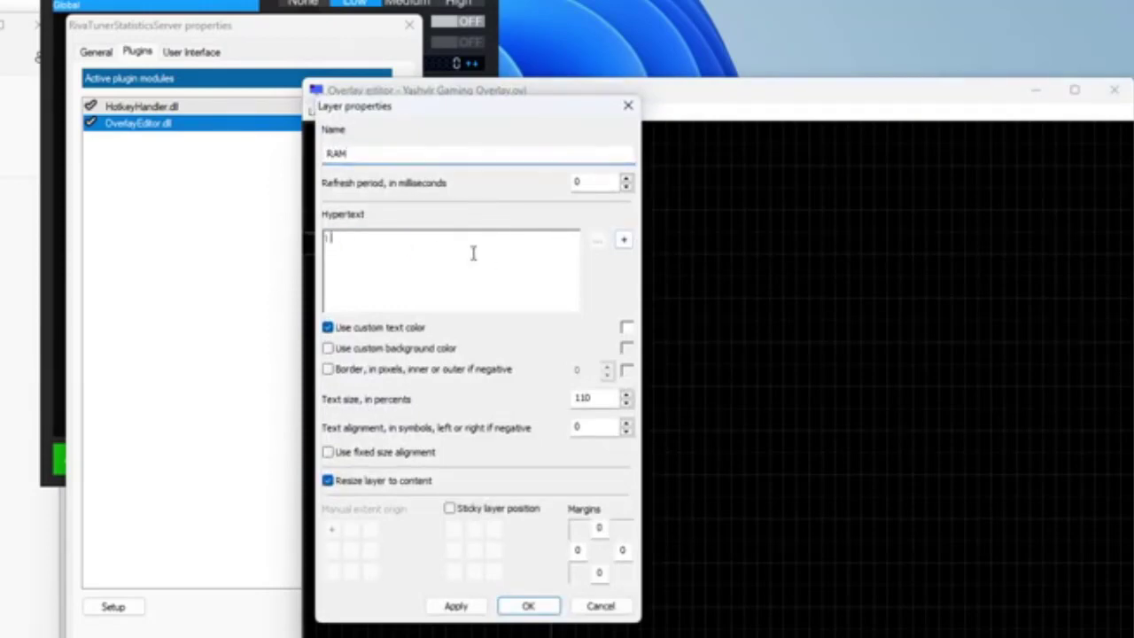
{"action": "left_click", "coordinate": [624, 239]}
{"action": "left_click", "coordinate": [428, 173]}
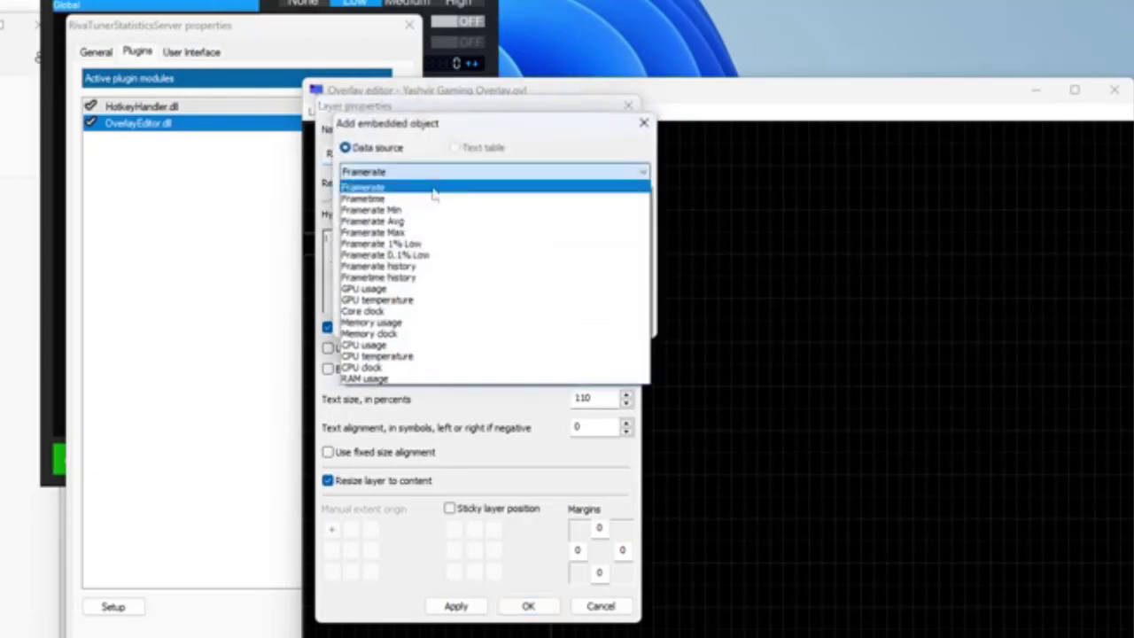
{"action": "left_click", "coordinate": [435, 378]}
{"action": "left_click", "coordinate": [404, 225]}
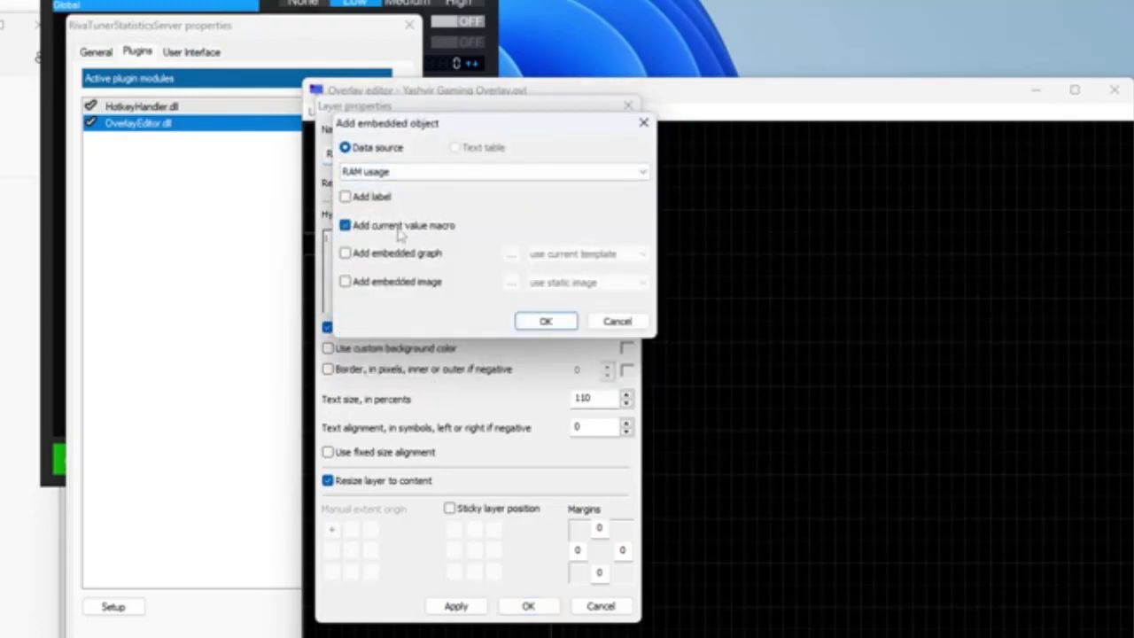
{"action": "left_click", "coordinate": [565, 322]}
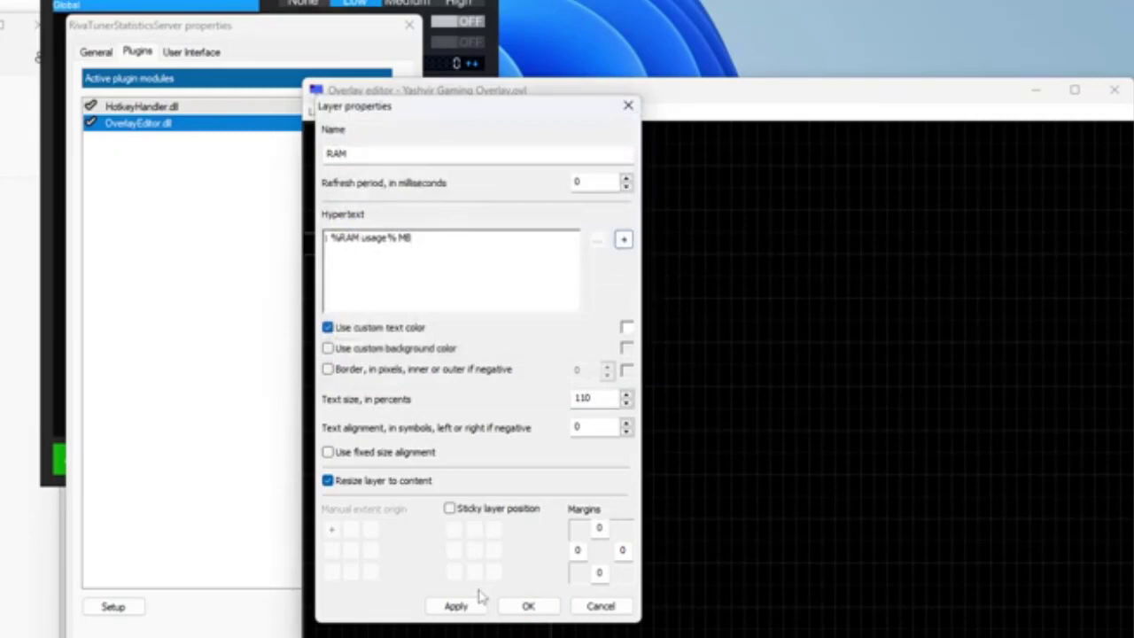
{"action": "left_click", "coordinate": [528, 606]}
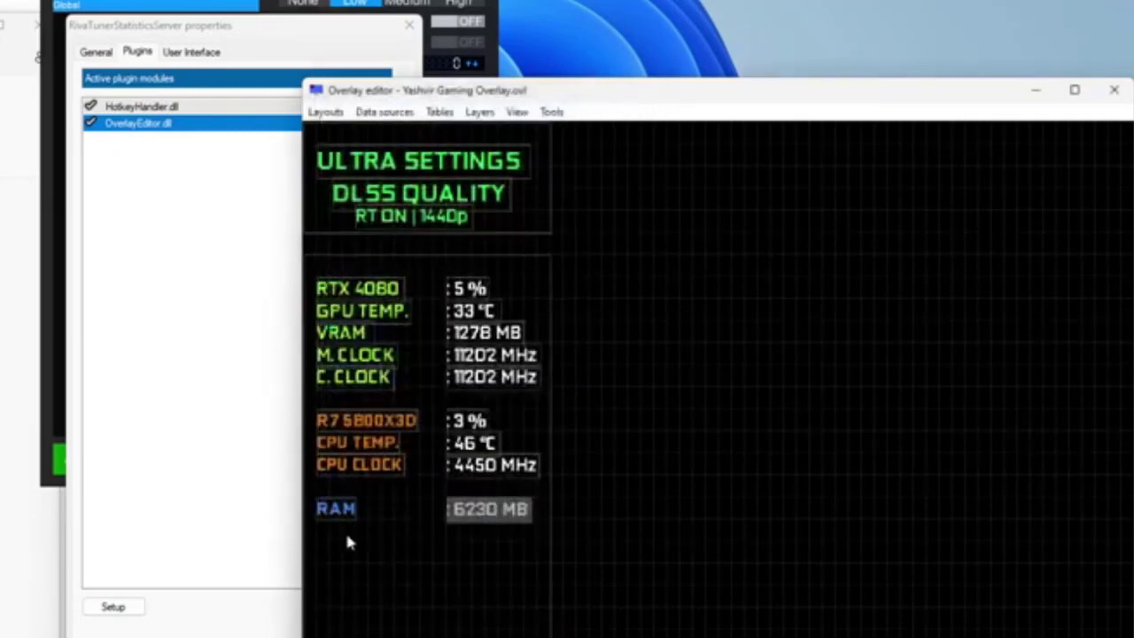
Duplicate the RAM label below itself and set the copy's text and layer name to LOW 1%
{"action": "left_click", "coordinate": [336, 516]}
{"action": "left_click_drag", "start_coordinate": [337, 523], "coordinate": [339, 562]}
{"action": "double_click", "coordinate": [340, 561]}
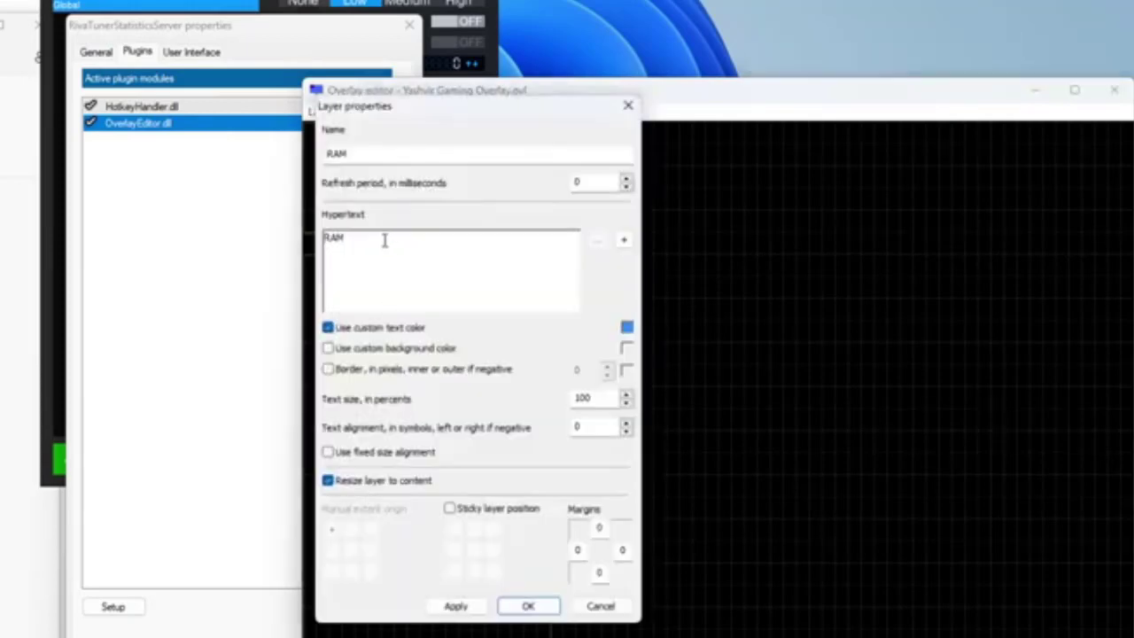
{"action": "double_click", "coordinate": [381, 243]}
{"action": "type", "text": "LOW 1%"}
{"action": "double_click", "coordinate": [377, 150]}
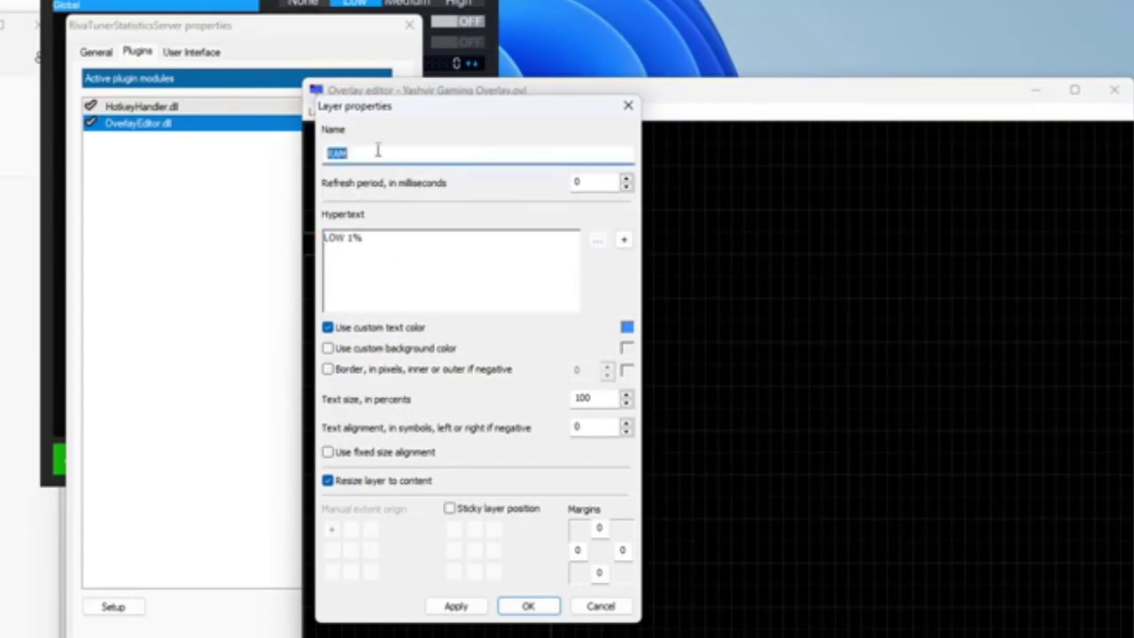
{"action": "key", "text": "ctrl+v"}
{"action": "left_click", "coordinate": [377, 252]}
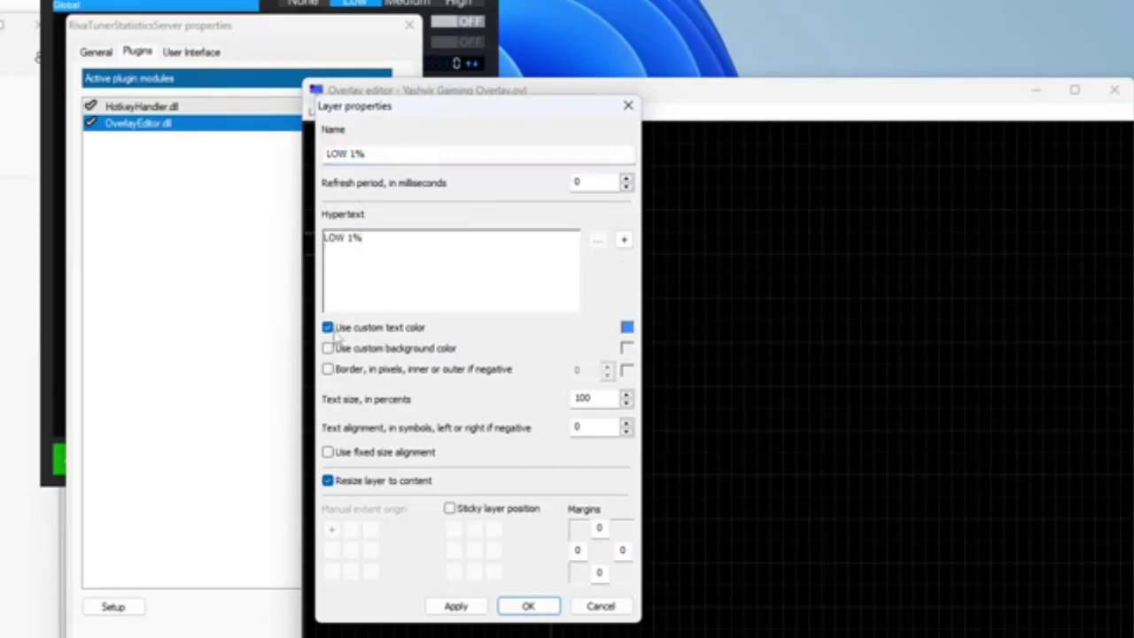
Set the LOW 1% label's custom text color to white and apply the layer properties
{"action": "left_click", "coordinate": [627, 327]}
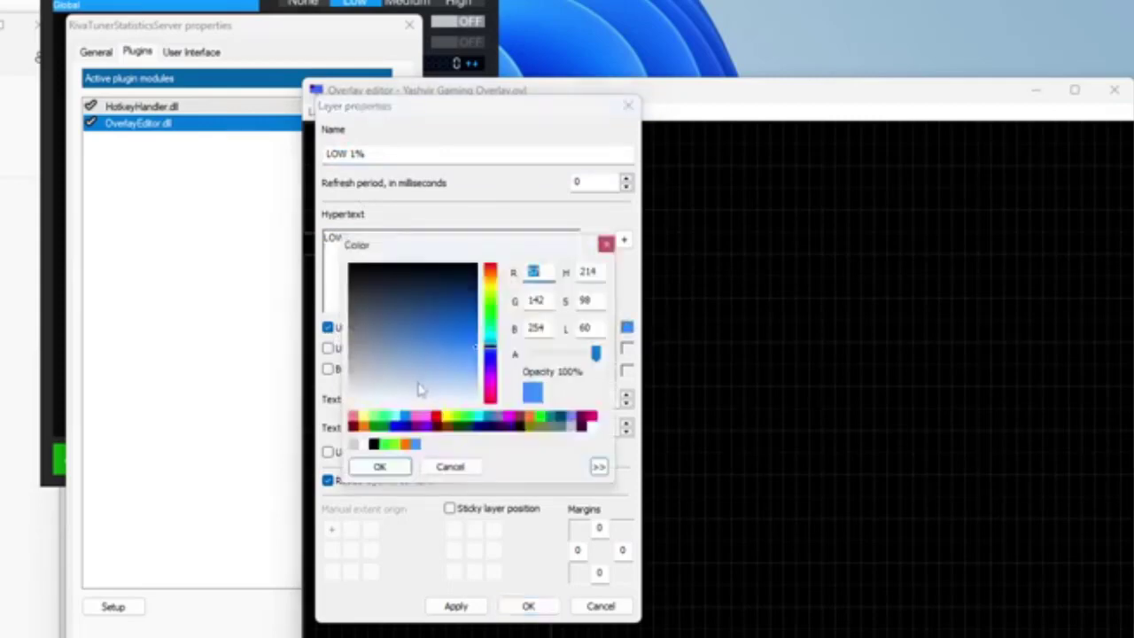
{"action": "left_click", "coordinate": [360, 445]}
{"action": "left_click", "coordinate": [380, 468]}
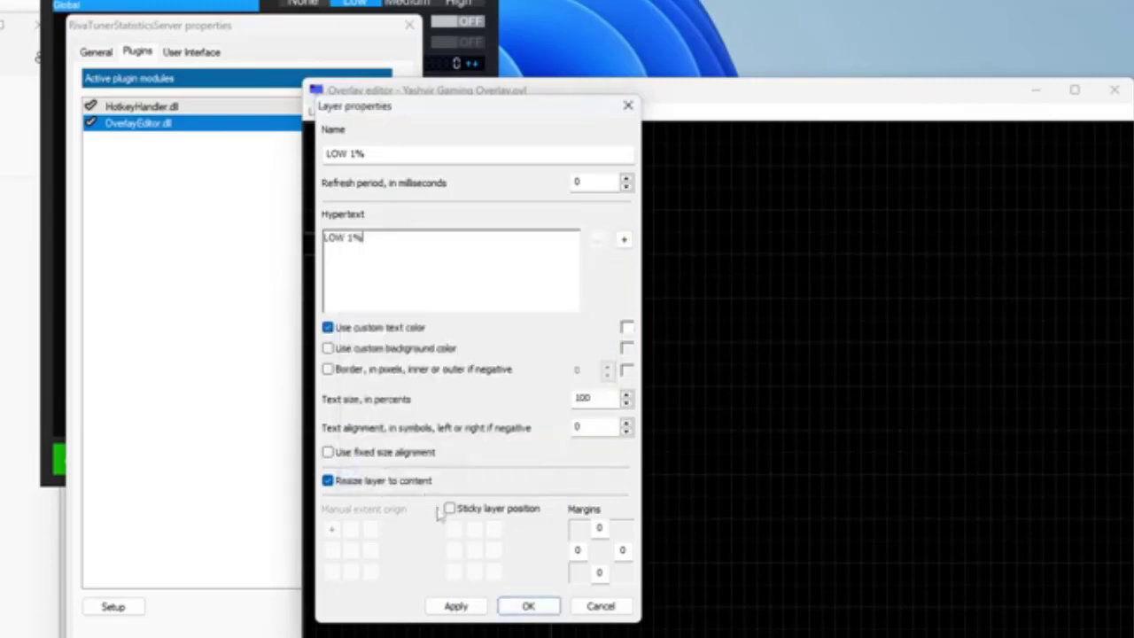
{"action": "left_click", "coordinate": [469, 608]}
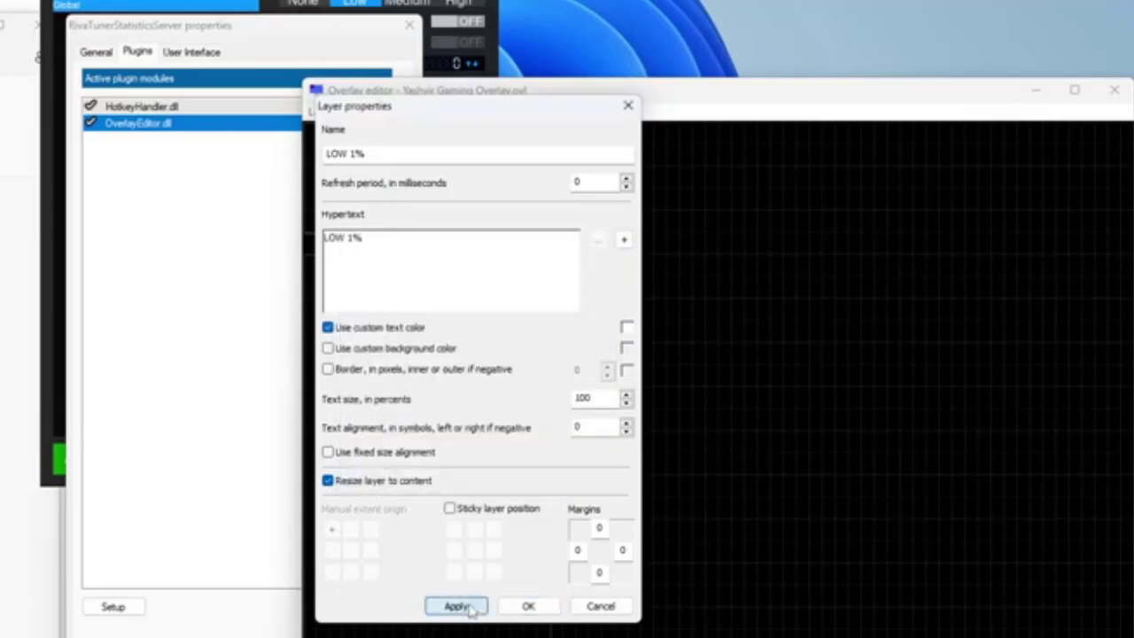
{"action": "left_click", "coordinate": [517, 609]}
Duplicate the RAM usage value and place the copy beside the LOW 1% label
{"action": "left_click", "coordinate": [486, 513]}
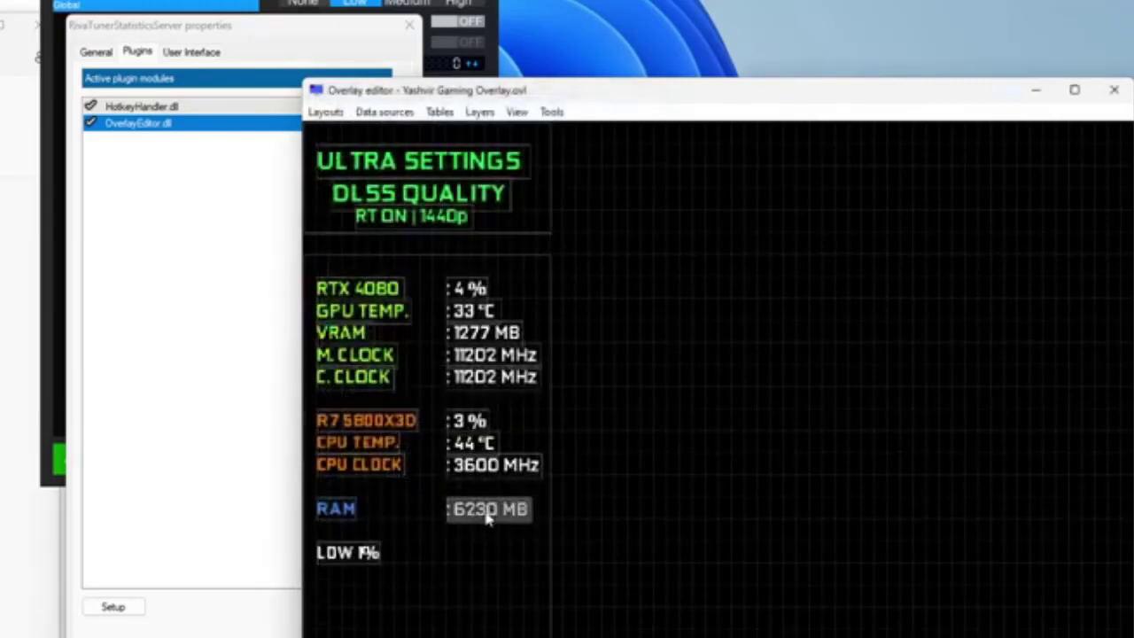
{"action": "key", "text": "ctrl+c"}
{"action": "key", "text": "ctrl+v"}
{"action": "left_click_drag", "start_coordinate": [498, 531], "coordinate": [495, 555]}
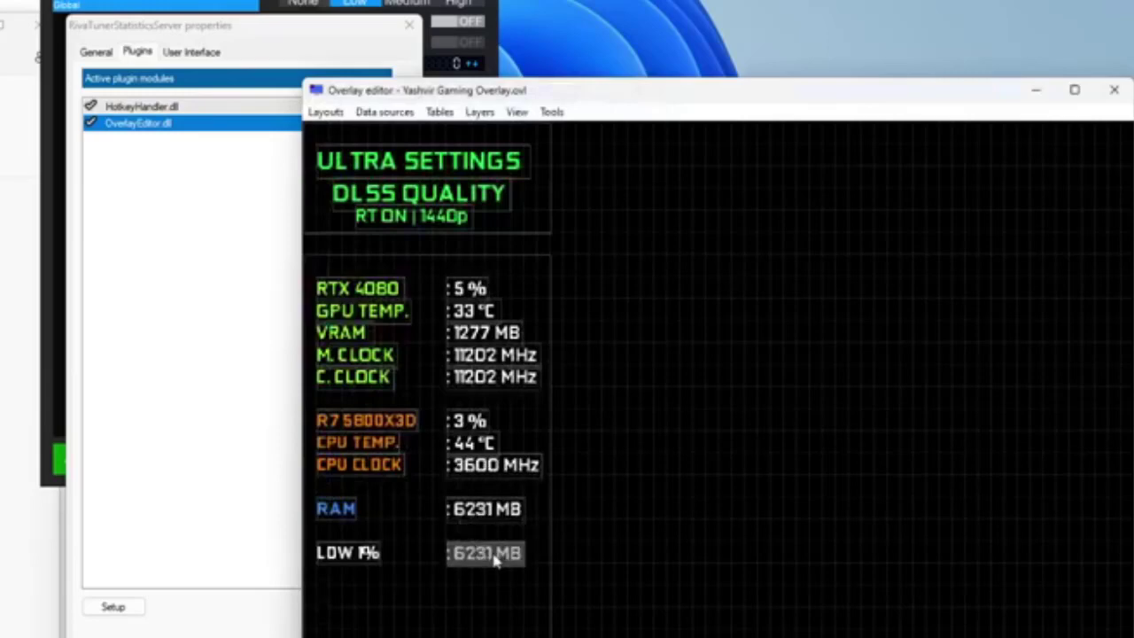
Duplicate the LOW 1% label and place the copy directly below it
{"action": "left_click", "coordinate": [346, 561]}
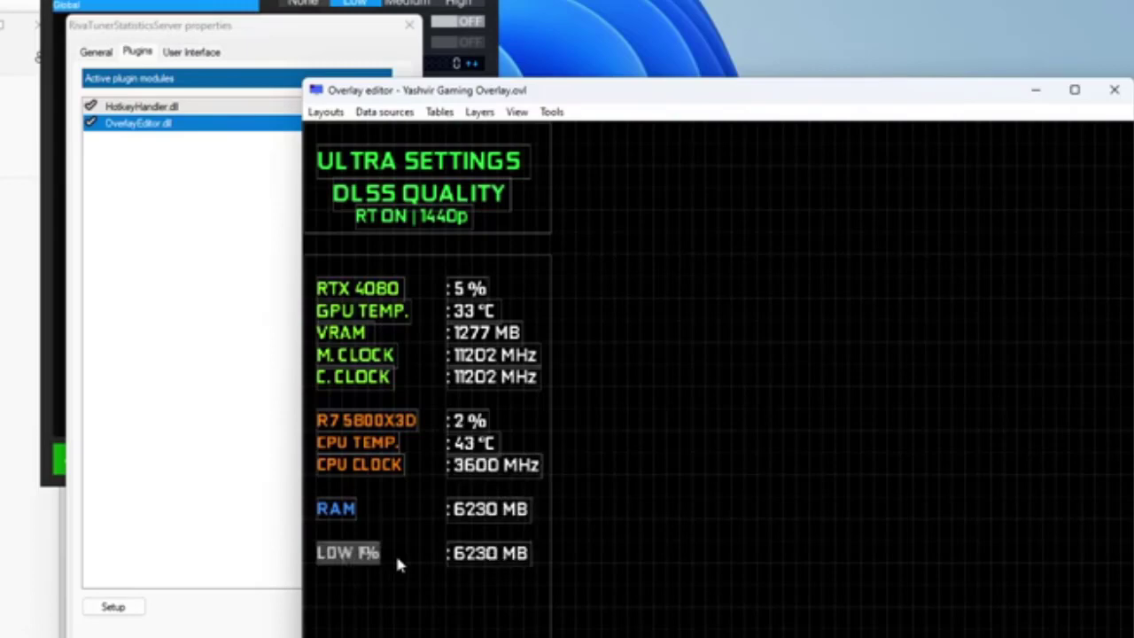
{"action": "key", "text": "ctrl+v"}
{"action": "left_click_drag", "start_coordinate": [365, 573], "coordinate": [357, 580]}
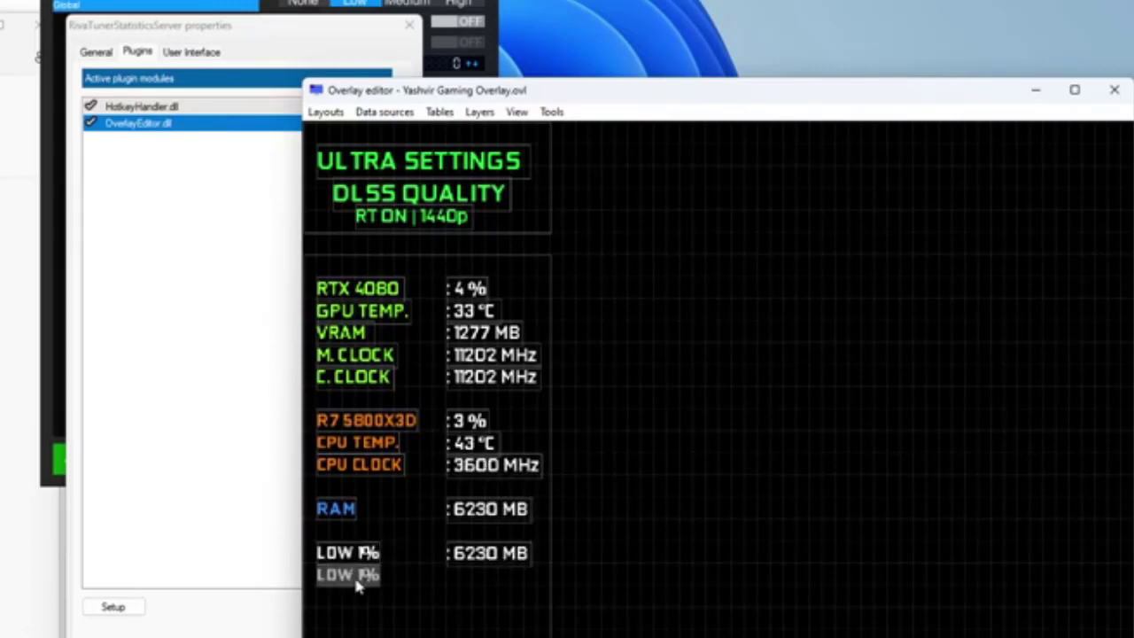
Set the text and layer name of the lower LOW 1% copy to AVG. FPS
{"action": "double_click", "coordinate": [357, 578]}
{"action": "key", "text": "ctrl+a"}
{"action": "type", "text": "A"}
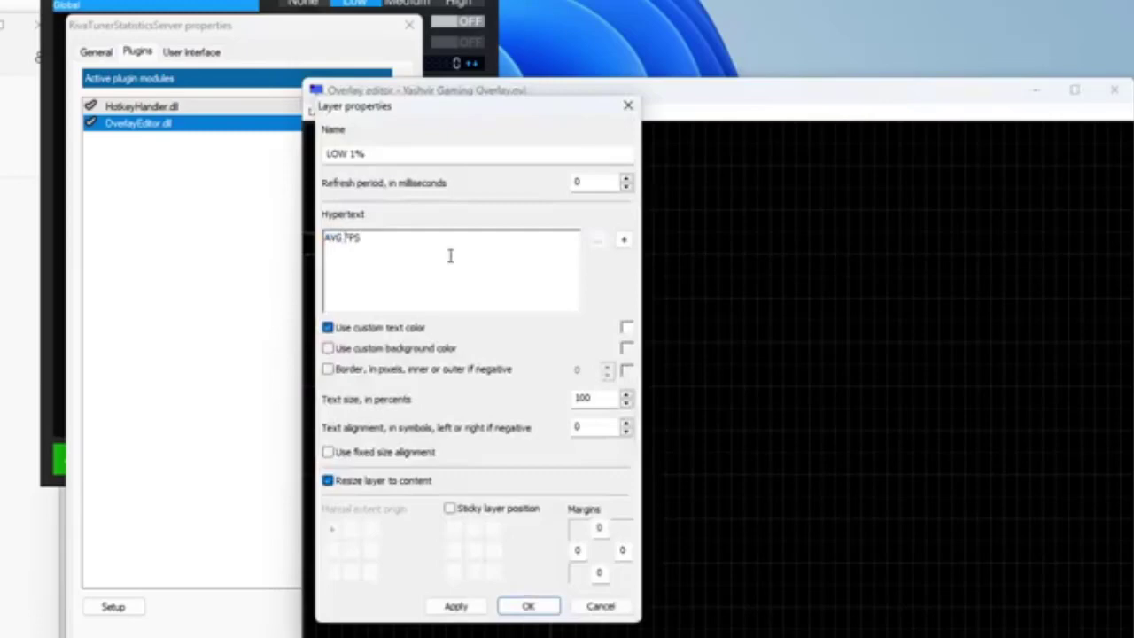
{"action": "type", "text": "VG.FPS"}
{"action": "key", "text": "ctrl+a"}
{"action": "key", "text": "ctrl+x"}
{"action": "key", "text": "ctrl+v"}
{"action": "left_click", "coordinate": [395, 160]}
{"action": "key", "text": "ctrl+a"}
{"action": "key", "text": "ctrl+v"}
{"action": "left_click", "coordinate": [383, 257]}
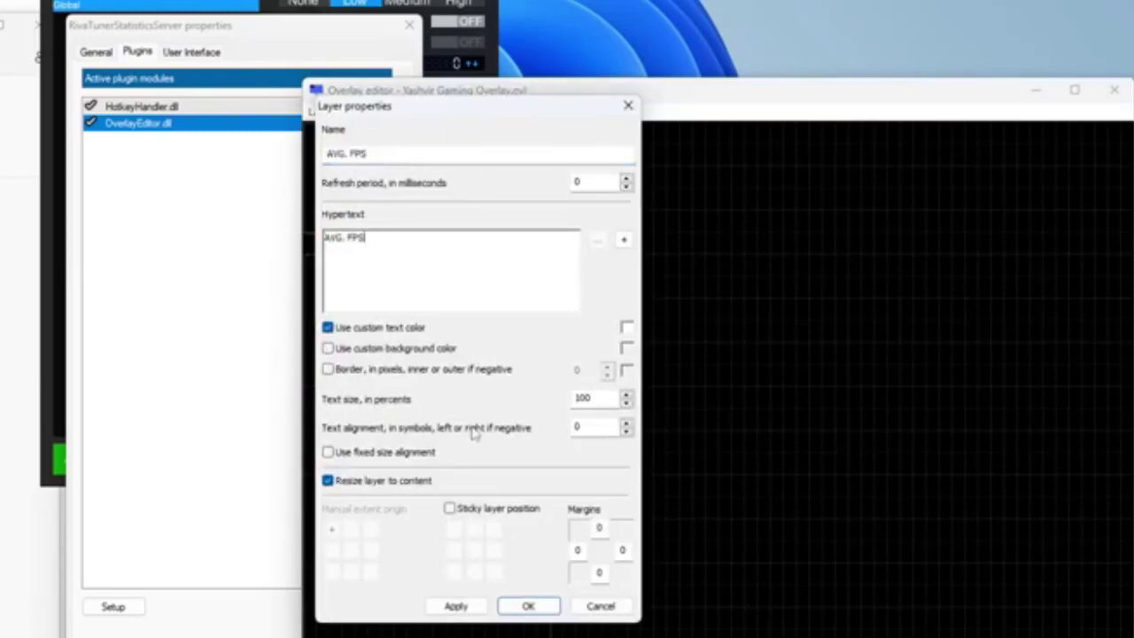
{"action": "left_click", "coordinate": [455, 606]}
{"action": "left_click", "coordinate": [528, 610]}
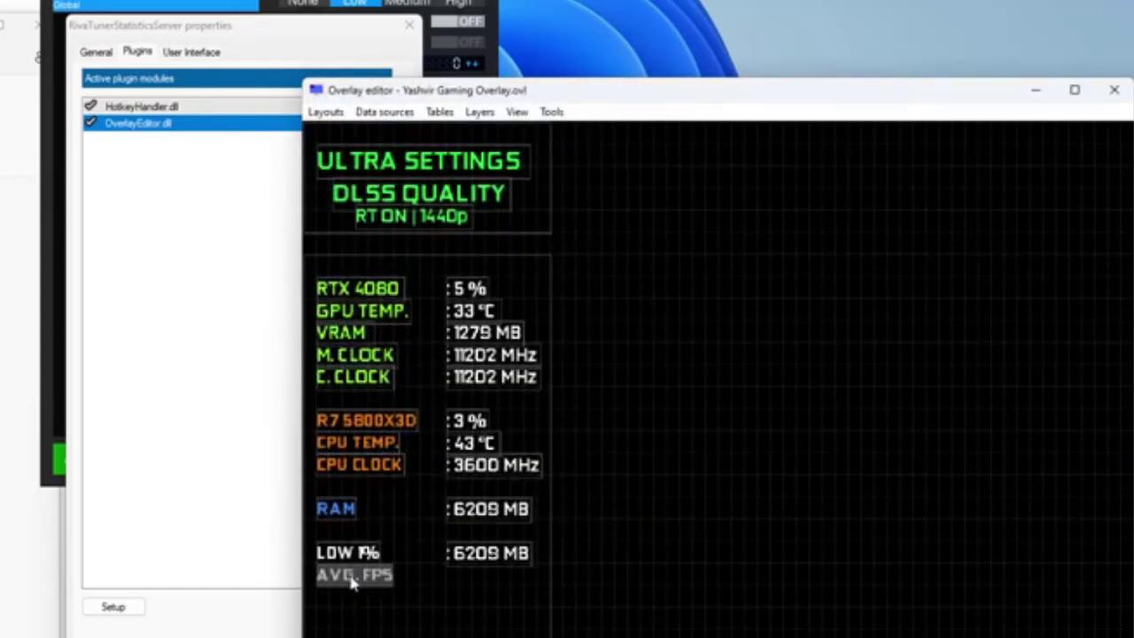
Duplicate the value beside LOW 1% and place the copy beside the AVG. FPS label
{"action": "left_click", "coordinate": [470, 560]}
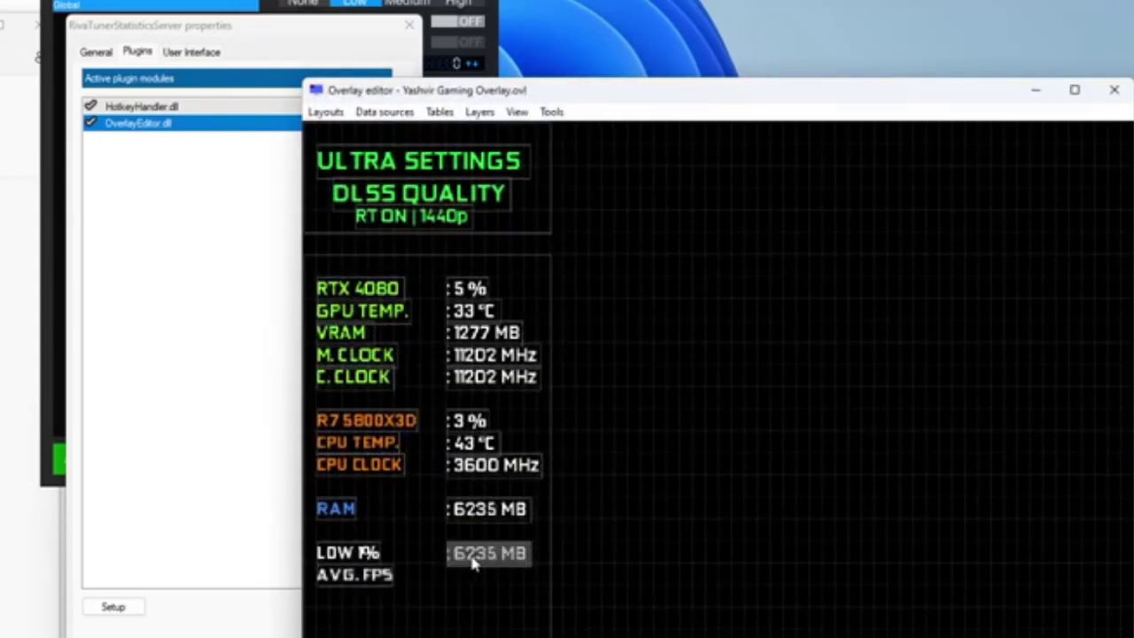
{"action": "key", "text": "ctrl+c"}
{"action": "key", "text": "ctrl+v"}
{"action": "left_click_drag", "start_coordinate": [485, 577], "coordinate": [475, 580]}
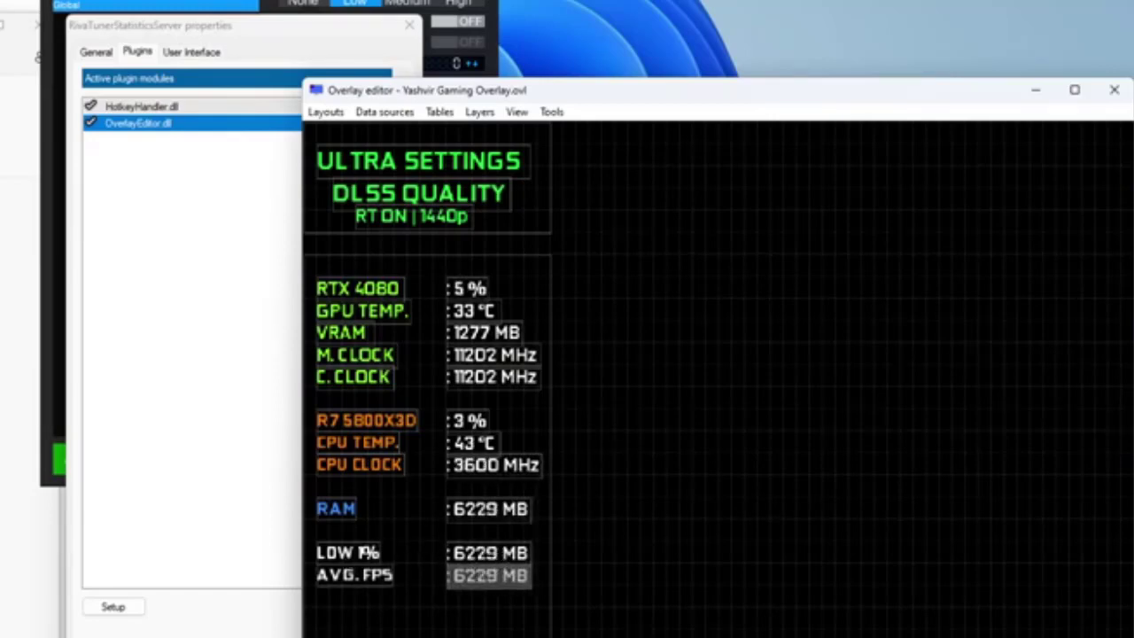
{"action": "left_click", "coordinate": [262, 0]}
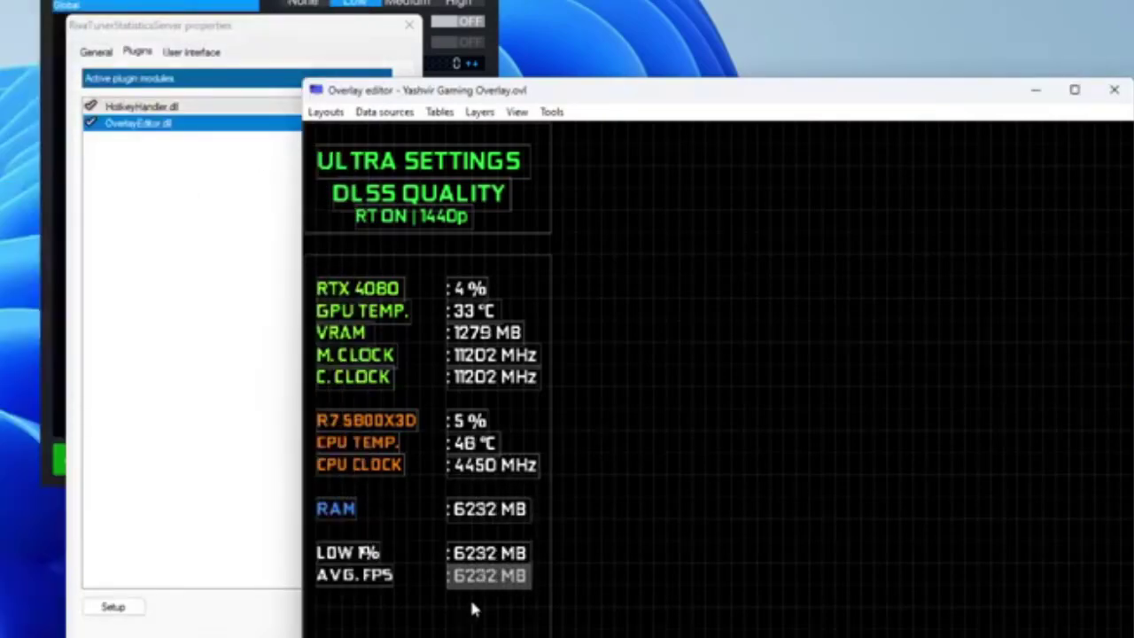
Replace the RAM usage text in the value beside LOW 1% with the Framerate 1% Low current value macro
{"action": "left_click", "coordinate": [479, 552]}
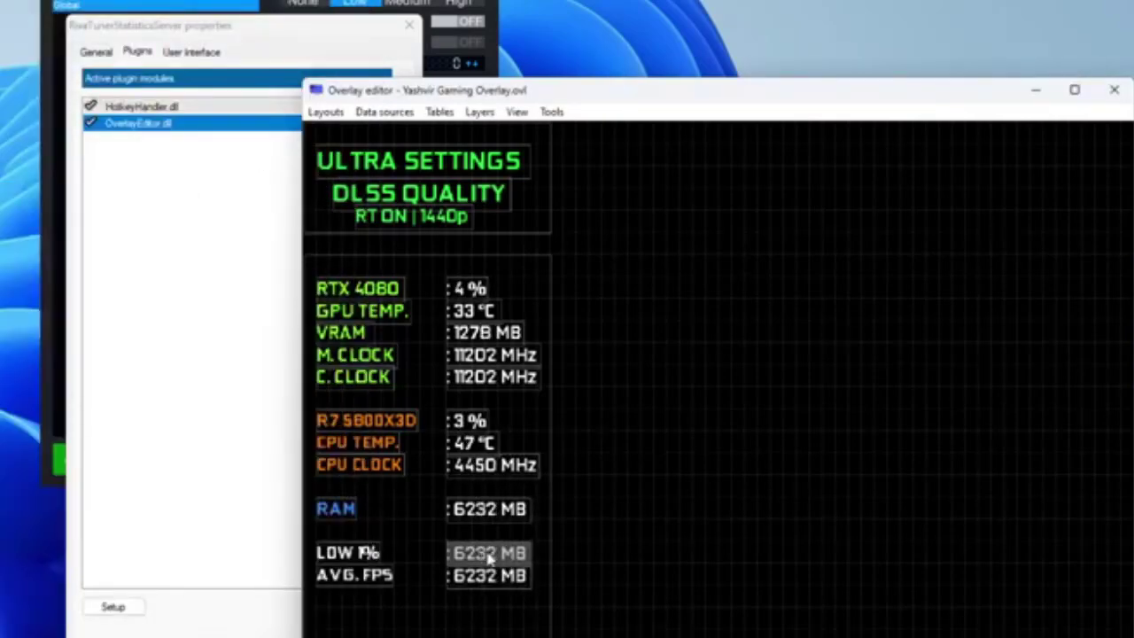
{"action": "double_click", "coordinate": [488, 555]}
{"action": "left_click_drag", "start_coordinate": [413, 239], "coordinate": [332, 248]}
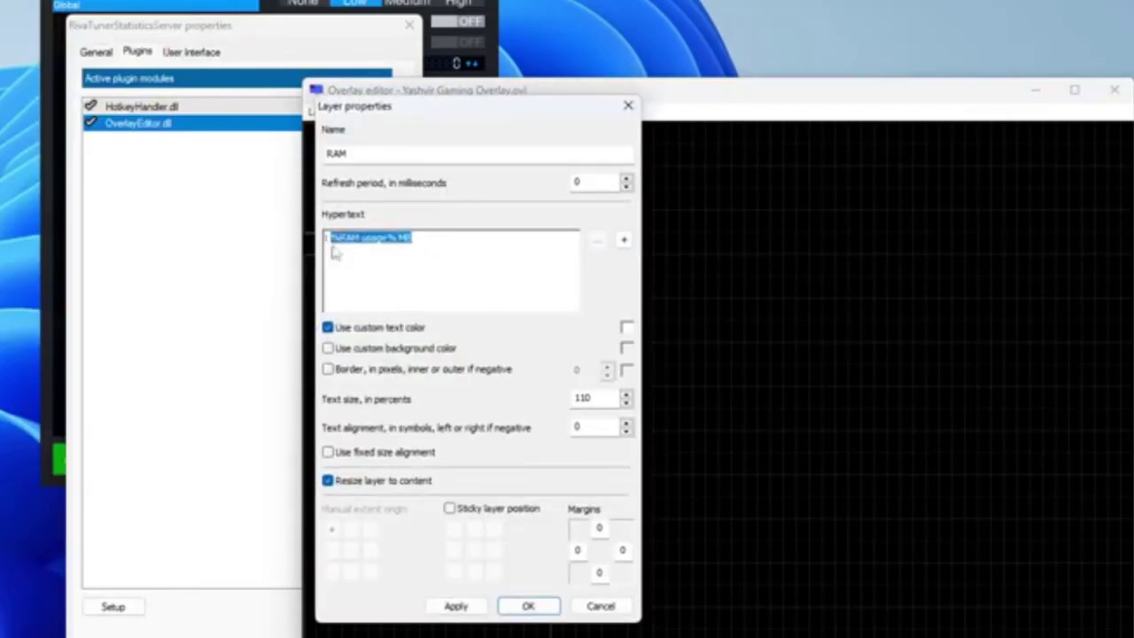
{"action": "key", "text": "BackSpace"}
{"action": "left_click_drag", "start_coordinate": [420, 115], "coordinate": [707, 221]}
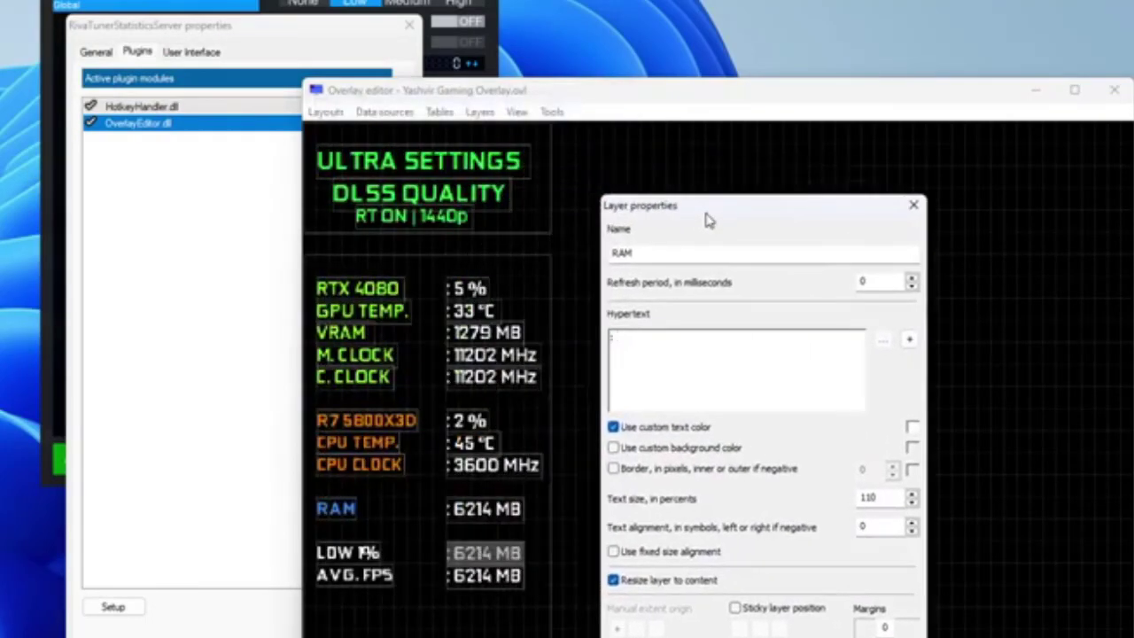
{"action": "left_click", "coordinate": [909, 340]}
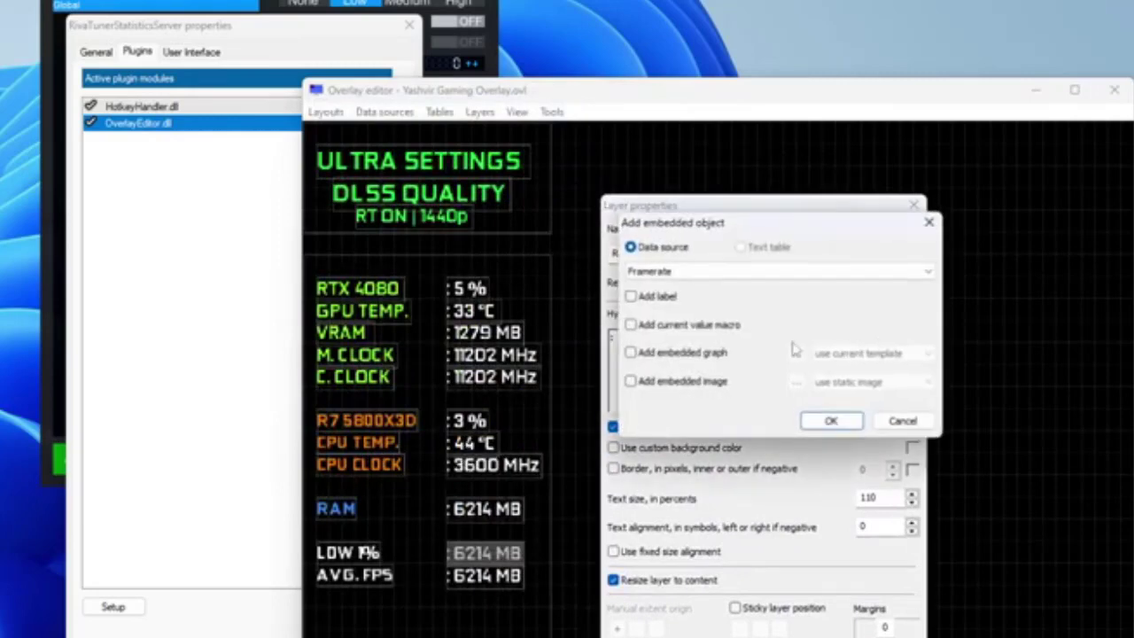
{"action": "left_click", "coordinate": [780, 271]}
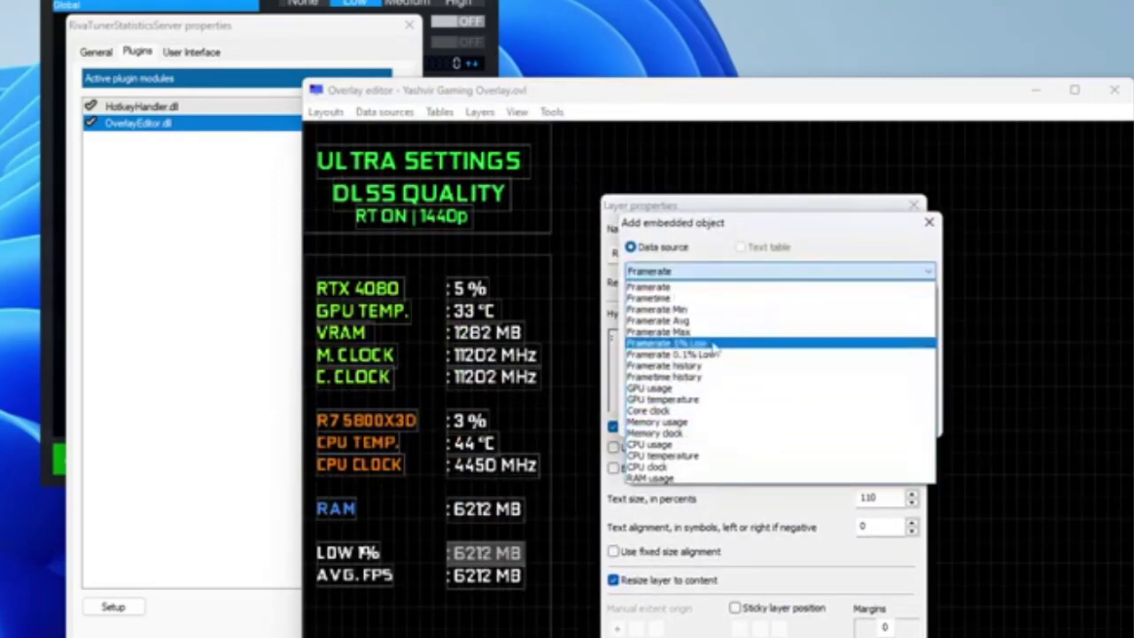
{"action": "left_click", "coordinate": [714, 344]}
{"action": "left_click", "coordinate": [693, 326]}
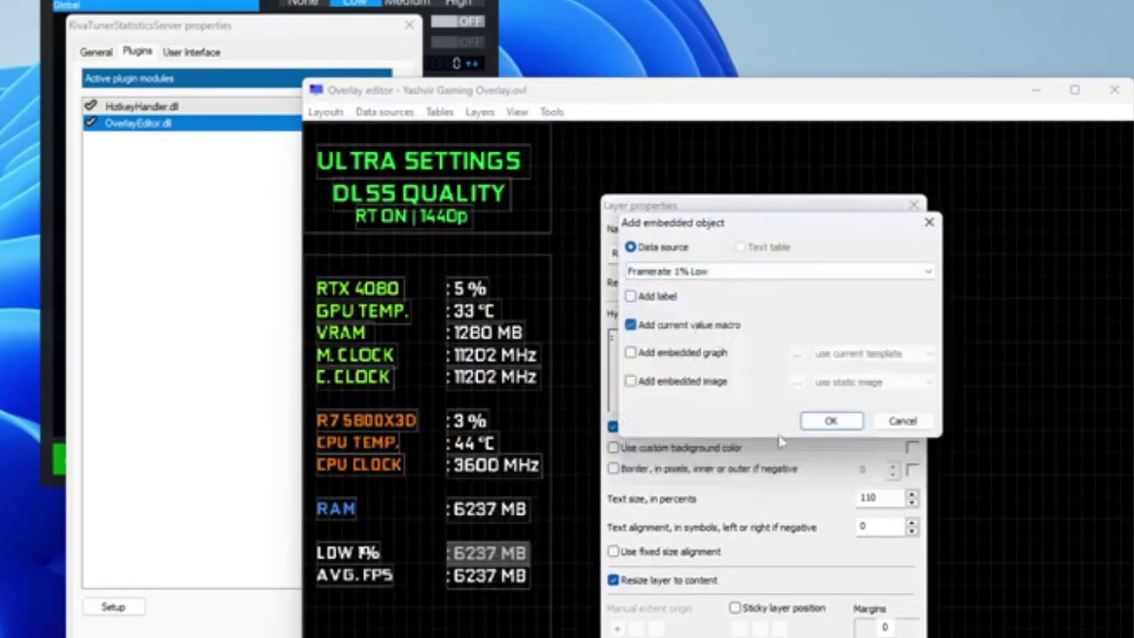
{"action": "left_click", "coordinate": [822, 423]}
{"action": "left_click", "coordinate": [815, 637]}
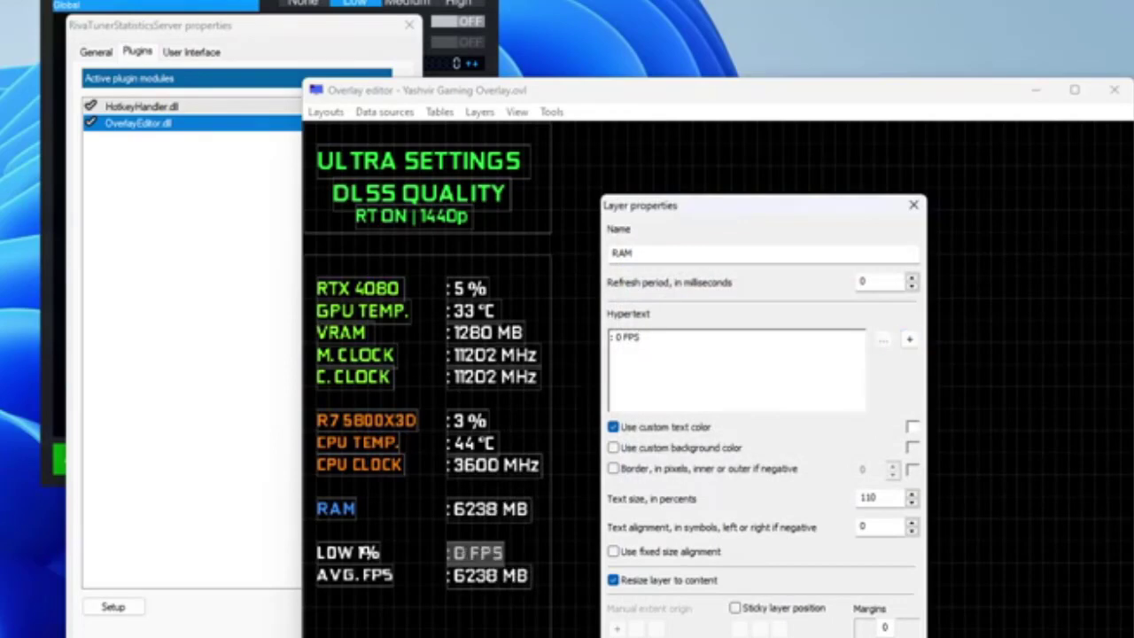
Replace the RAM usage text in the value beside AVG. FPS with the Framerate Avg current value macro
{"action": "double_click", "coordinate": [476, 576]}
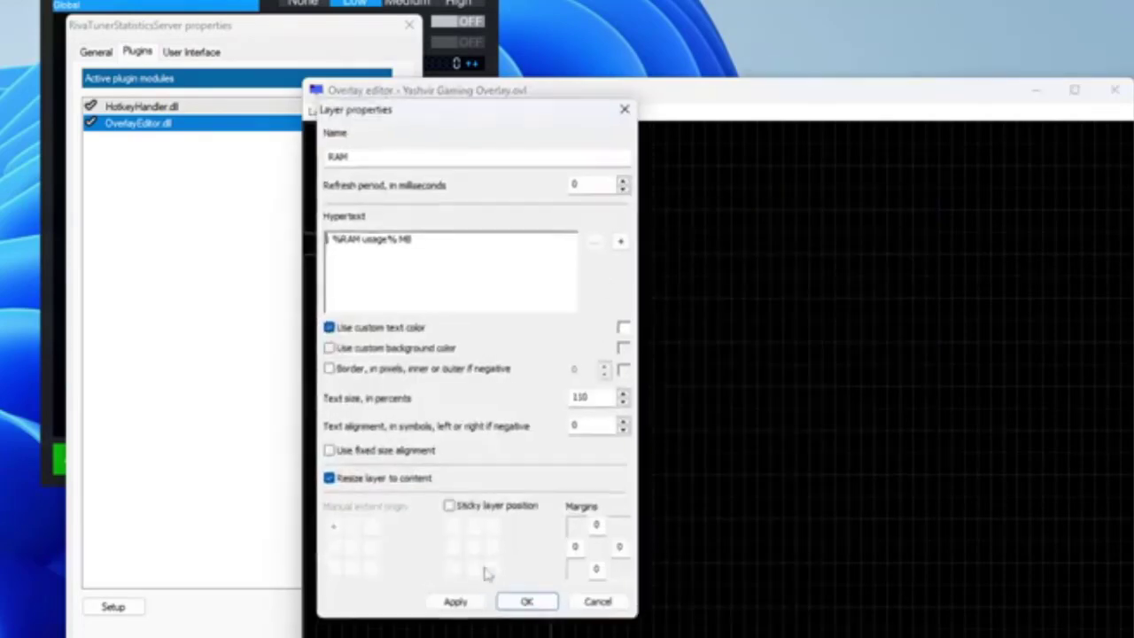
{"action": "left_click_drag", "start_coordinate": [417, 240], "coordinate": [337, 247]}
{"action": "key", "text": "BackSpace"}
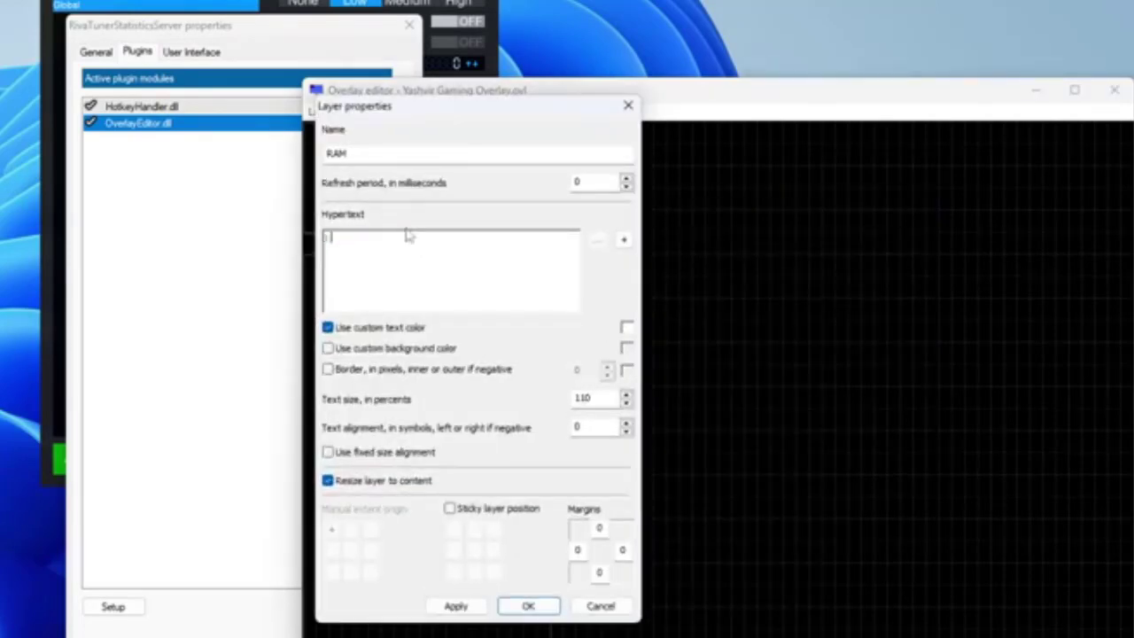
{"action": "left_click", "coordinate": [624, 240]}
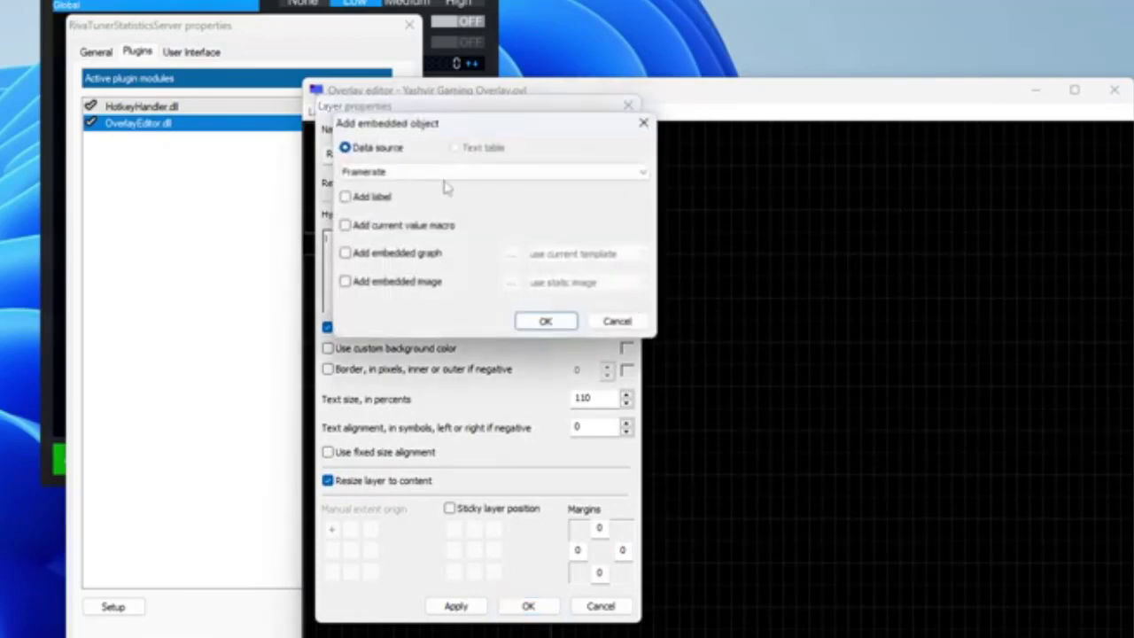
{"action": "left_click", "coordinate": [440, 174]}
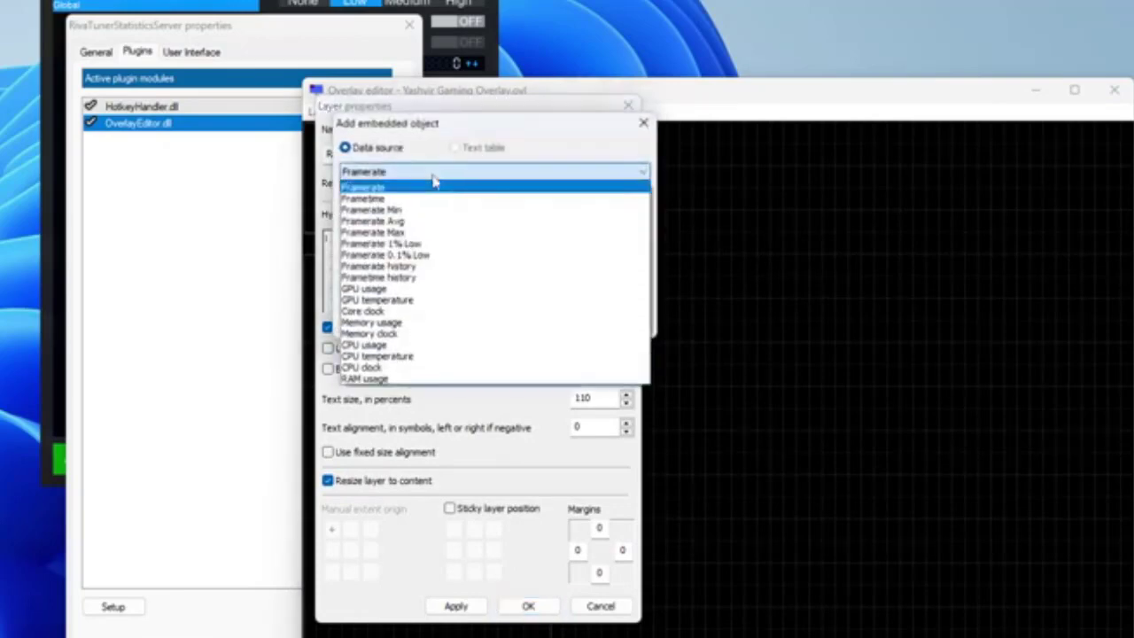
{"action": "left_click", "coordinate": [416, 220]}
{"action": "left_click", "coordinate": [397, 228]}
{"action": "left_click", "coordinate": [542, 321]}
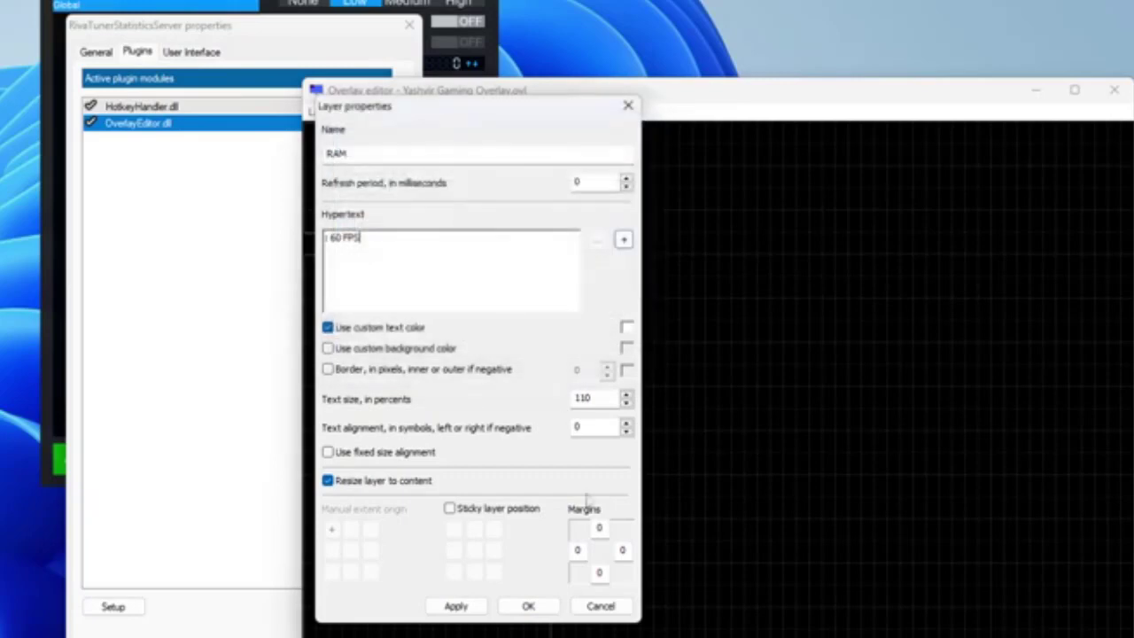
{"action": "left_click", "coordinate": [528, 606]}
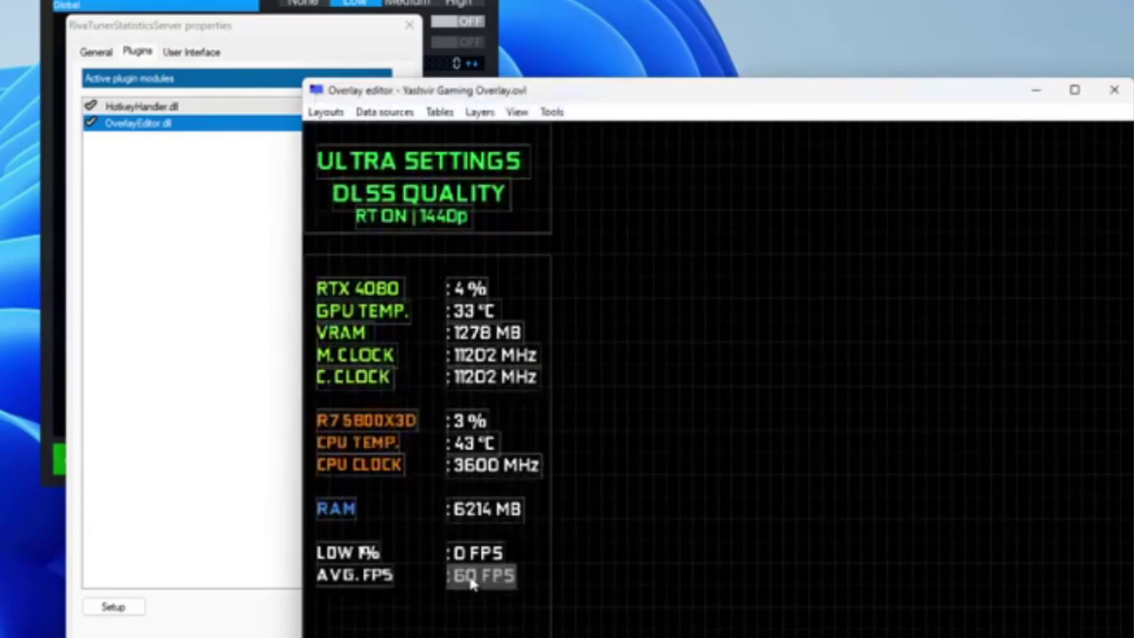
Clear everything after the colon in the hypertext of the value beside LOW 1%, keeping its layer properties open beside the overlay
{"action": "left_click", "coordinate": [472, 554]}
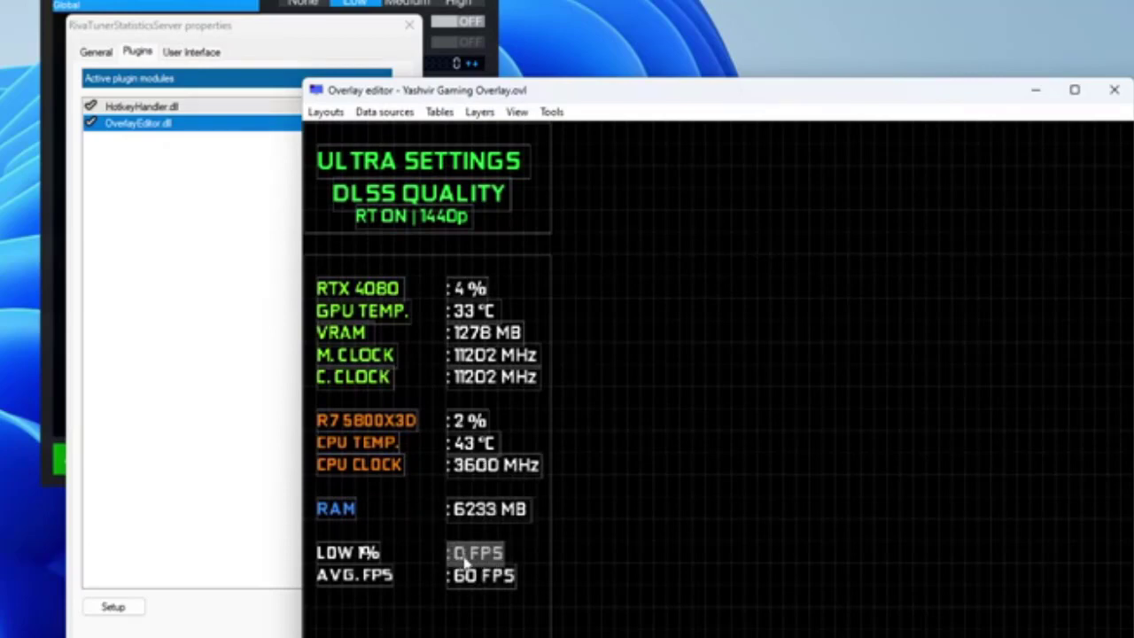
{"action": "double_click", "coordinate": [461, 563]}
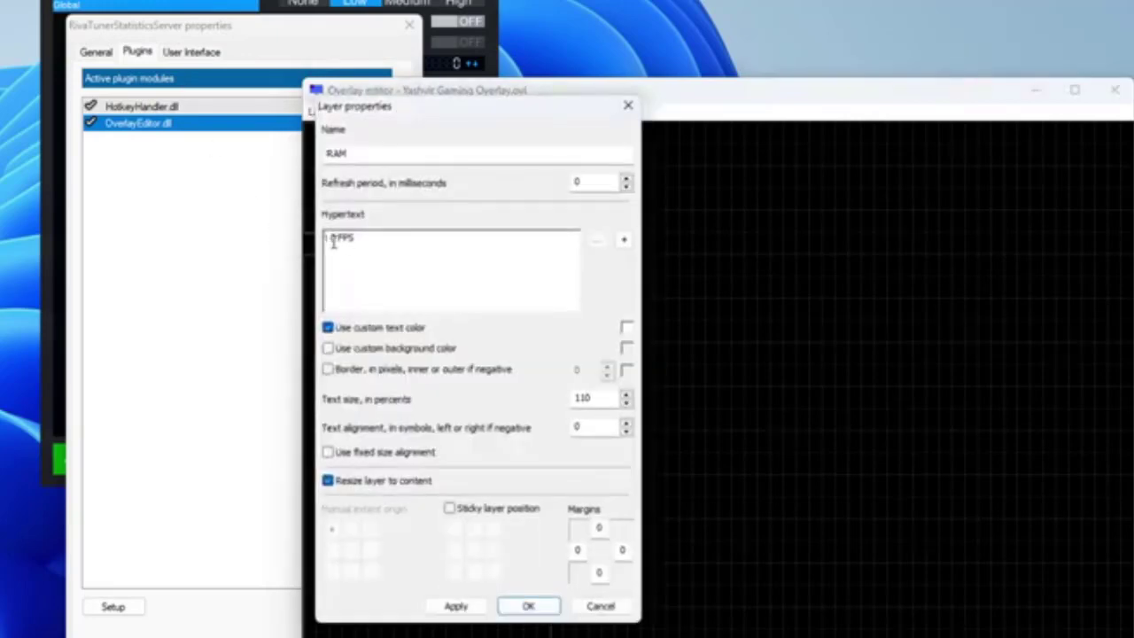
{"action": "left_click_drag", "start_coordinate": [333, 240], "coordinate": [397, 246]}
{"action": "key", "text": "BackSpace"}
{"action": "left_click_drag", "start_coordinate": [456, 119], "coordinate": [722, 197]}
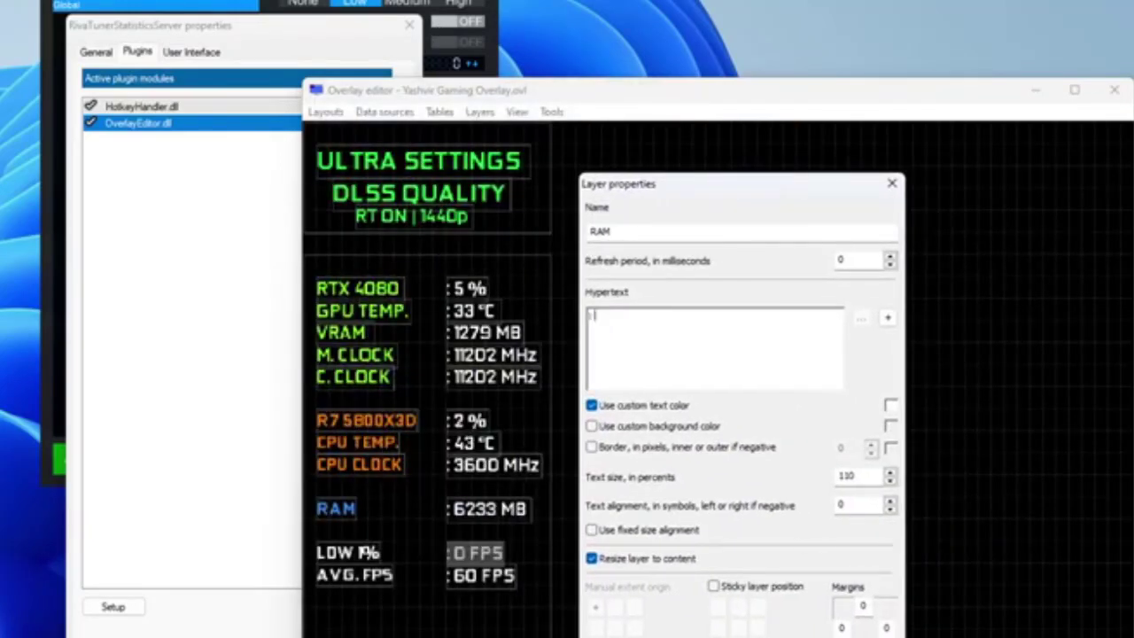
{"action": "left_click", "coordinate": [364, 551]}
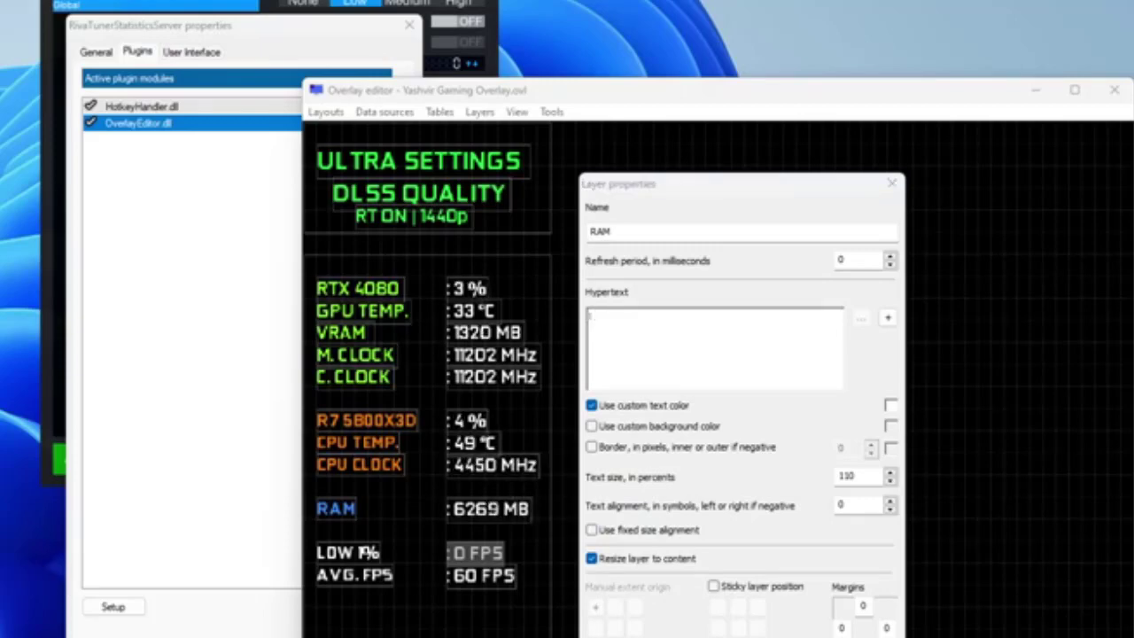
Switch to the RTSS MACROS notes in Notepad, shrink the window and place it beside the Layer properties dialog
{"action": "key", "text": "alt+Tab"}
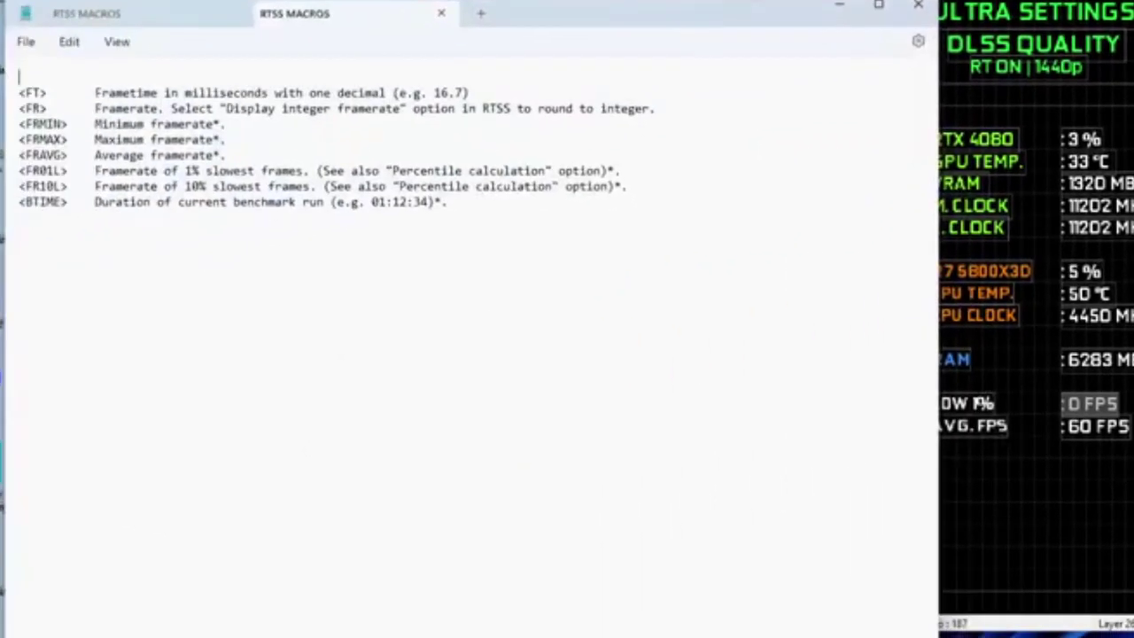
{"action": "left_click_drag", "start_coordinate": [938, 637], "coordinate": [747, 579]}
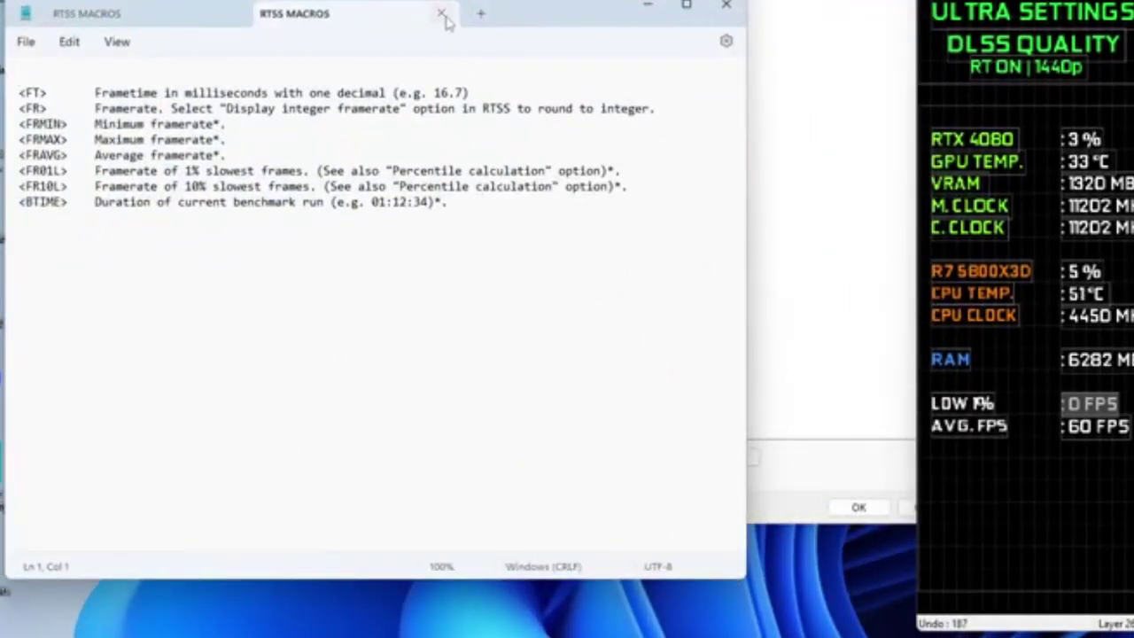
{"action": "left_click_drag", "start_coordinate": [447, 23], "coordinate": [911, 51]}
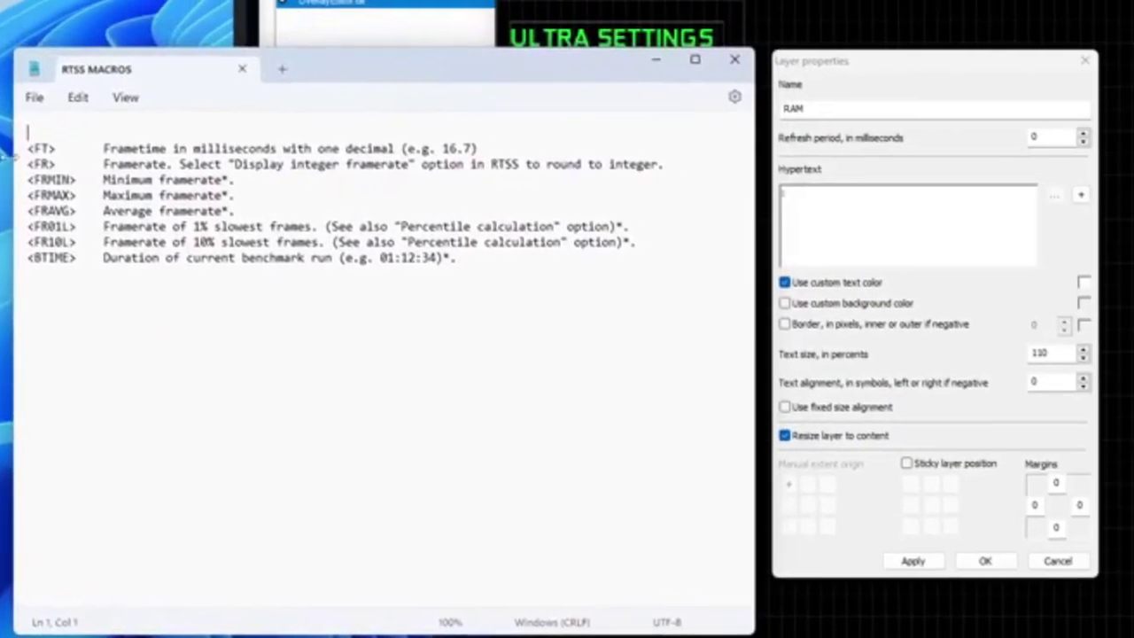
Examine the list of framerate macros, especially the FR01L and FR10L entries and their descriptions
{"action": "left_click_drag", "start_coordinate": [28, 146], "coordinate": [215, 315]}
{"action": "left_click", "coordinate": [245, 291]}
{"action": "left_click_drag", "start_coordinate": [26, 149], "coordinate": [638, 242]}
{"action": "left_click", "coordinate": [138, 244]}
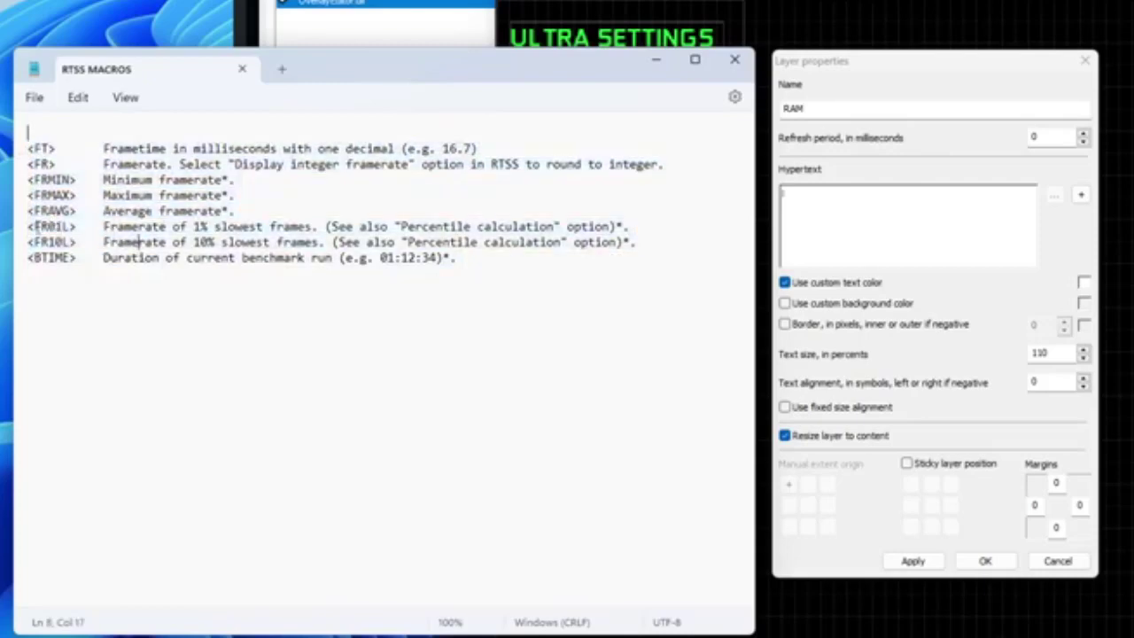
{"action": "left_click_drag", "start_coordinate": [28, 227], "coordinate": [222, 239]}
{"action": "left_click", "coordinate": [363, 226]}
{"action": "left_click_drag", "start_coordinate": [170, 242], "coordinate": [452, 242]}
{"action": "left_click", "coordinate": [551, 242]}
{"action": "double_click", "coordinate": [47, 242]}
{"action": "double_click", "coordinate": [49, 227]}
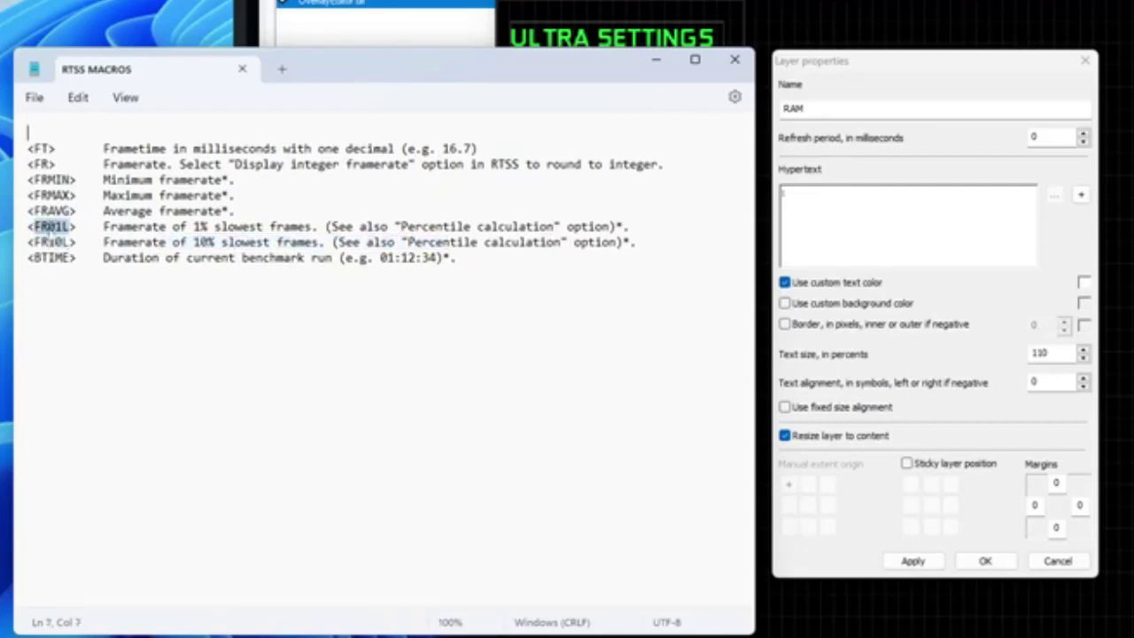
Copy the FR10L macro name from the notes and set the hypertext of the value beside LOW 1% to ": <FR10L> FPS"
{"action": "double_click", "coordinate": [50, 242]}
{"action": "right_click", "coordinate": [52, 243]}
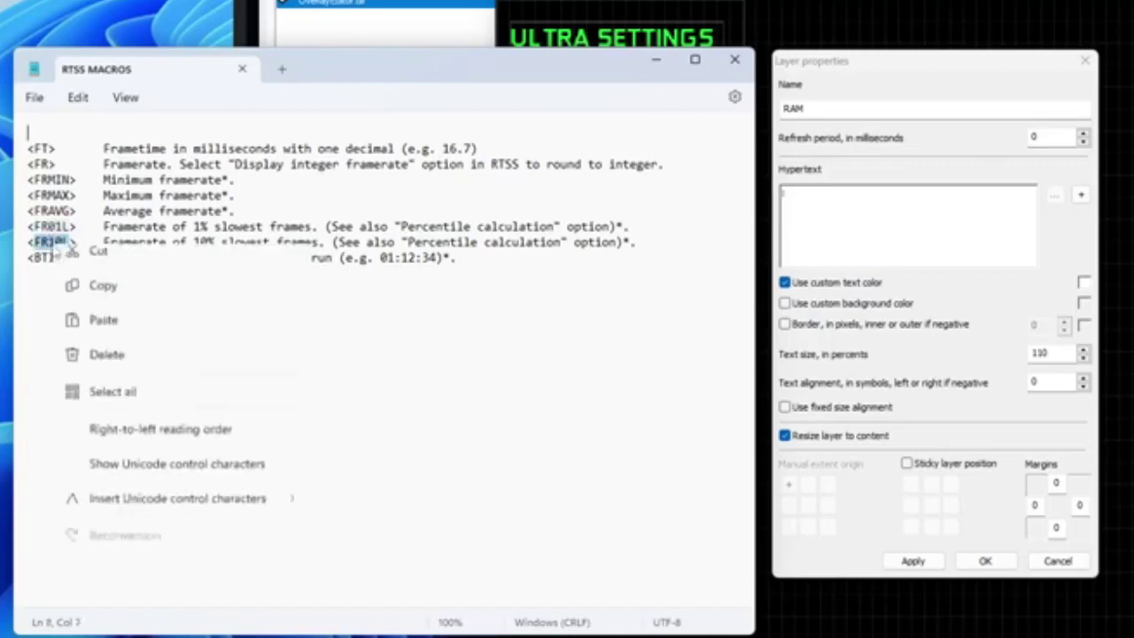
{"action": "left_click", "coordinate": [96, 328]}
{"action": "left_click", "coordinate": [849, 212]}
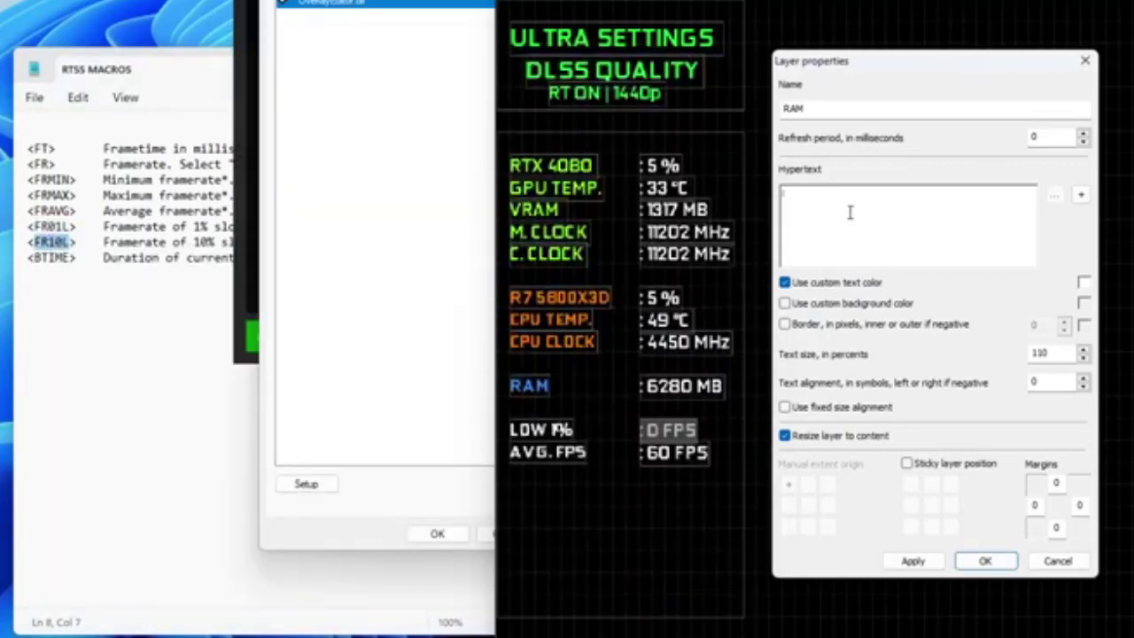
{"action": "type", "text": "<"}
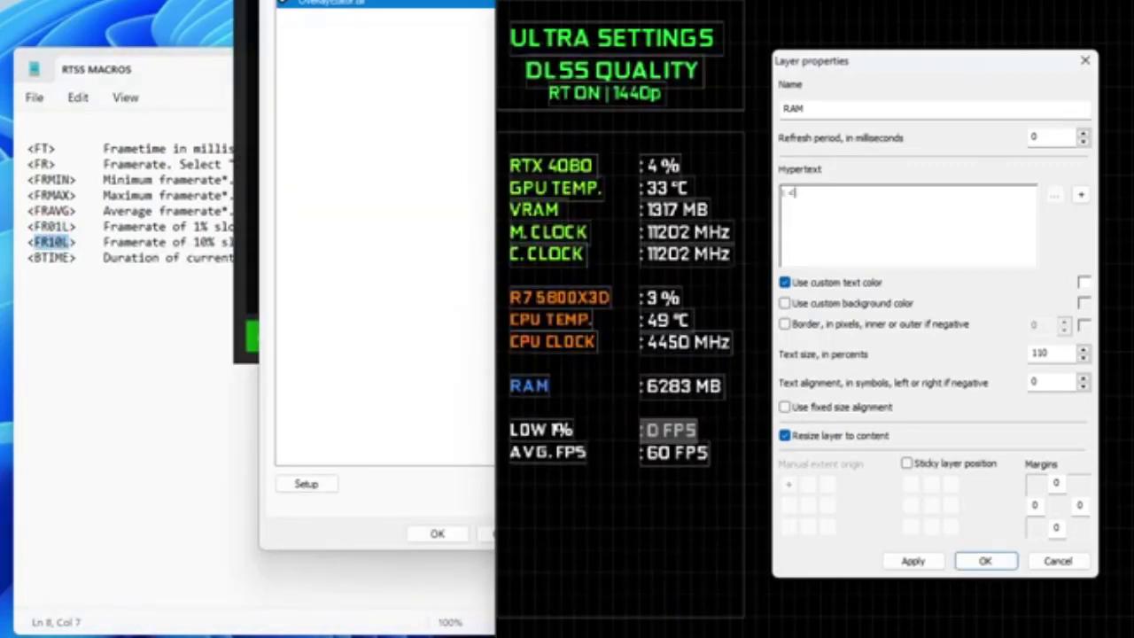
{"action": "type", "text": ">"}
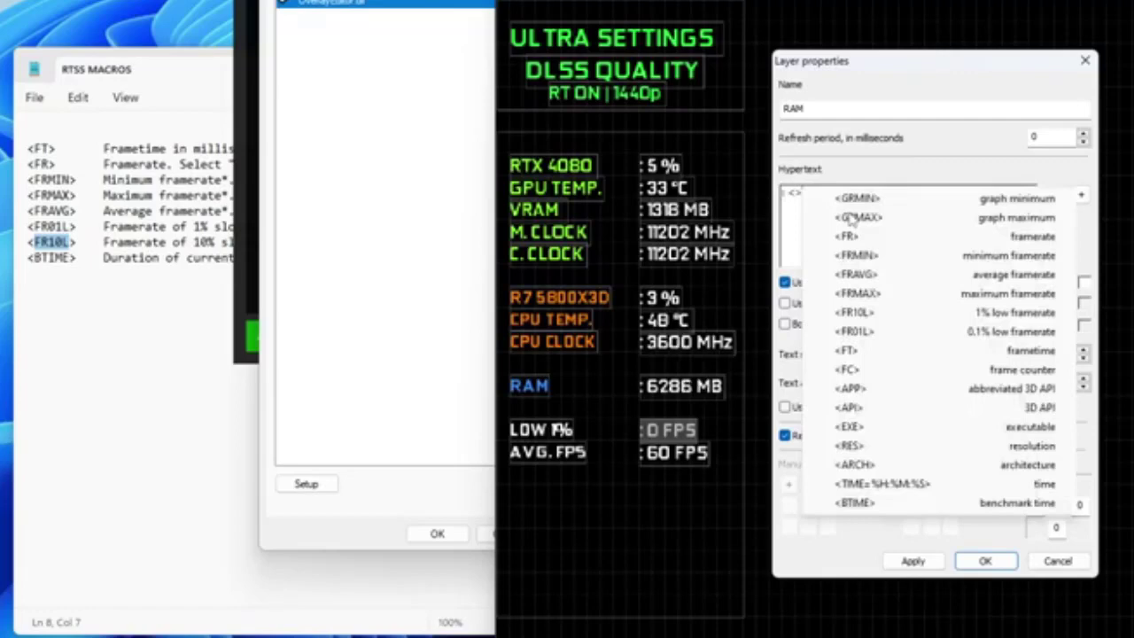
{"action": "left_click", "coordinate": [794, 195]}
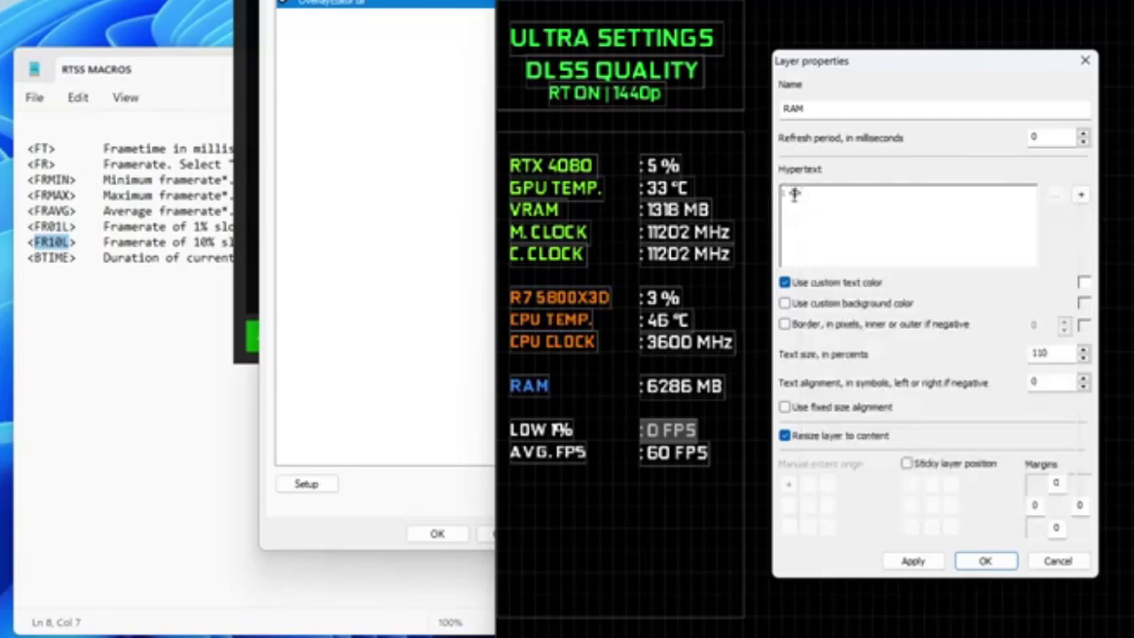
{"action": "key", "text": "ctrl+v"}
{"action": "left_click", "coordinate": [855, 200]}
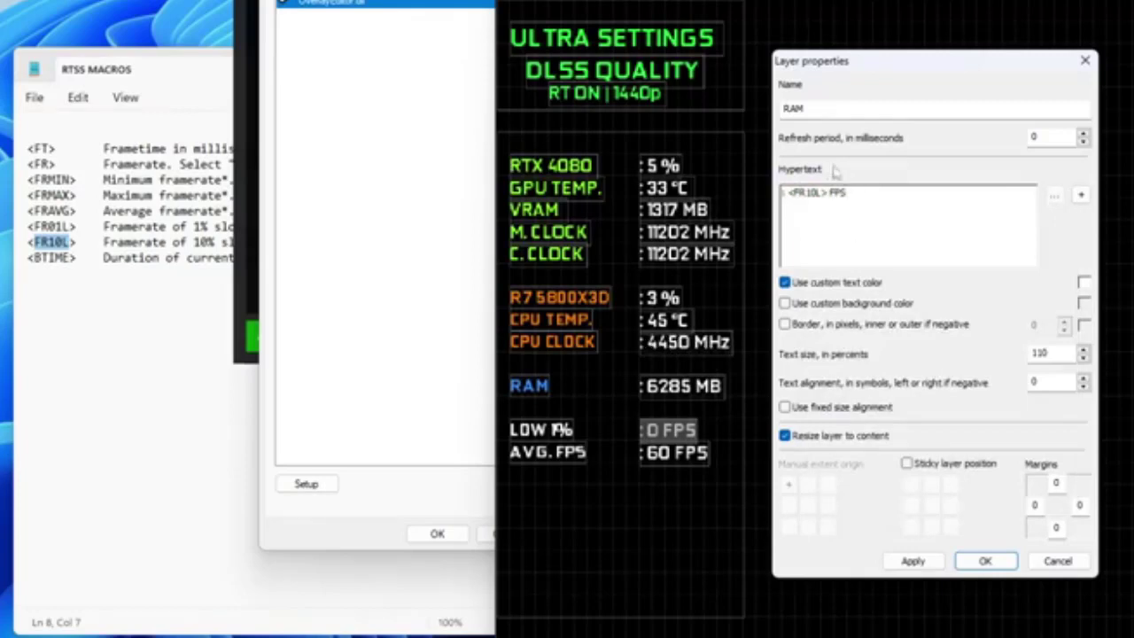
Rename the layer holding the 1% low value as "1% LOW" and apply its properties
{"action": "double_click", "coordinate": [812, 107]}
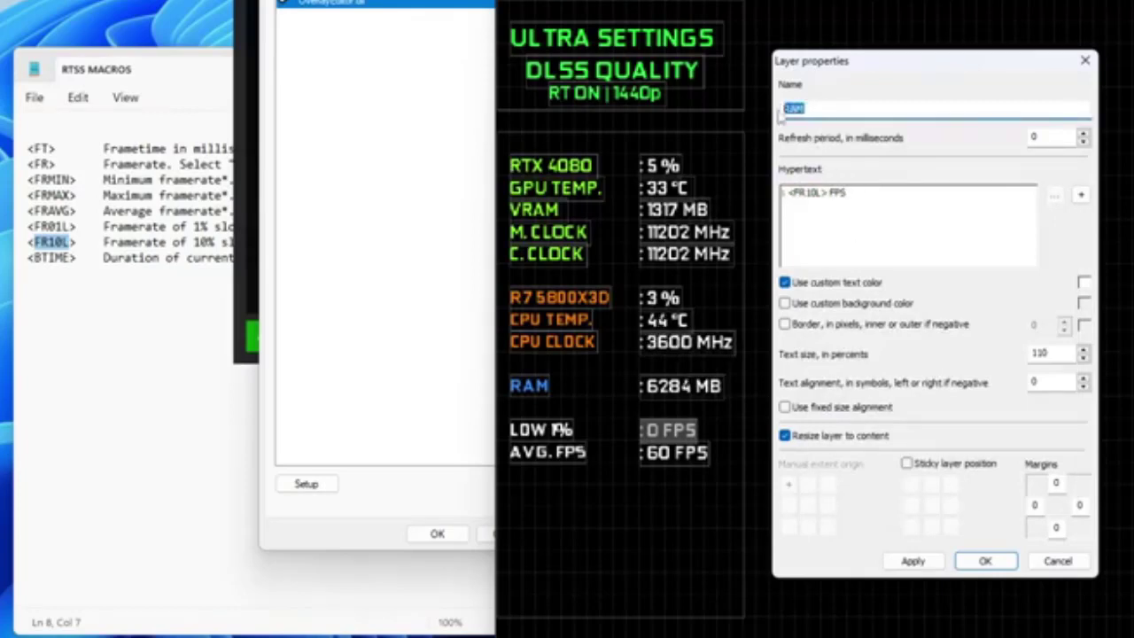
{"action": "type", "text": "1% LO"}
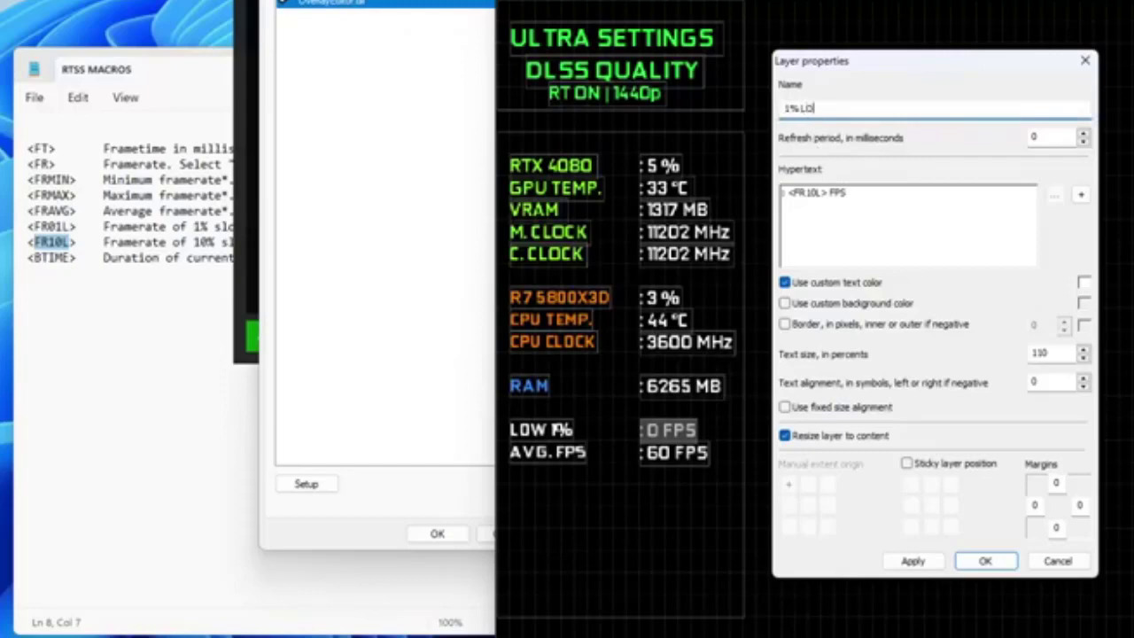
{"action": "type", "text": "W"}
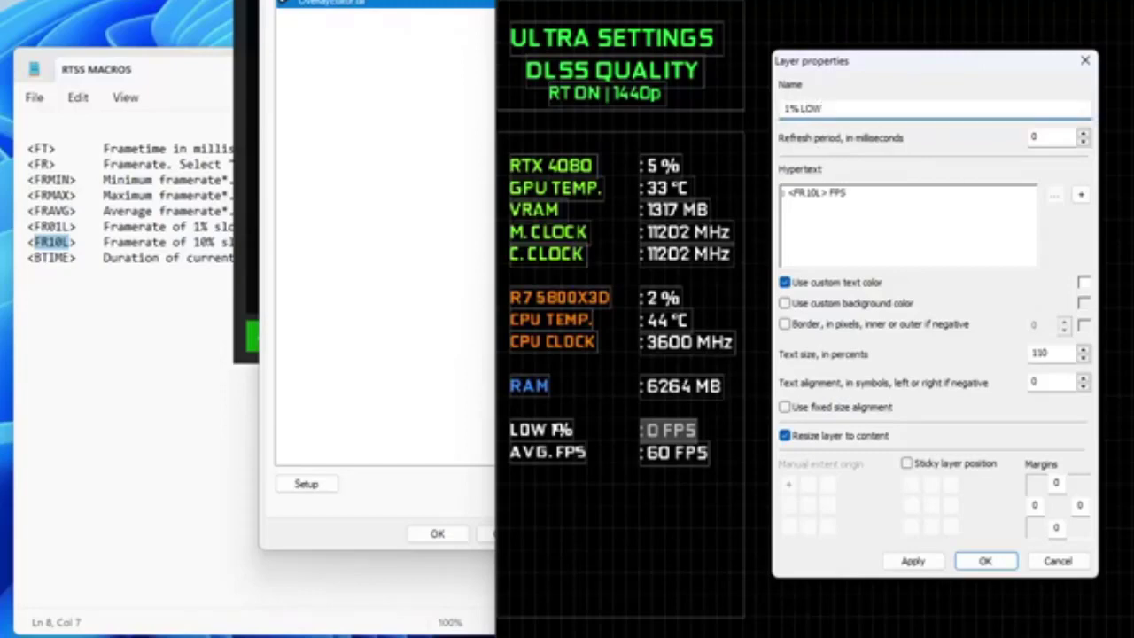
{"action": "left_click", "coordinate": [913, 561]}
{"action": "left_click", "coordinate": [987, 561]}
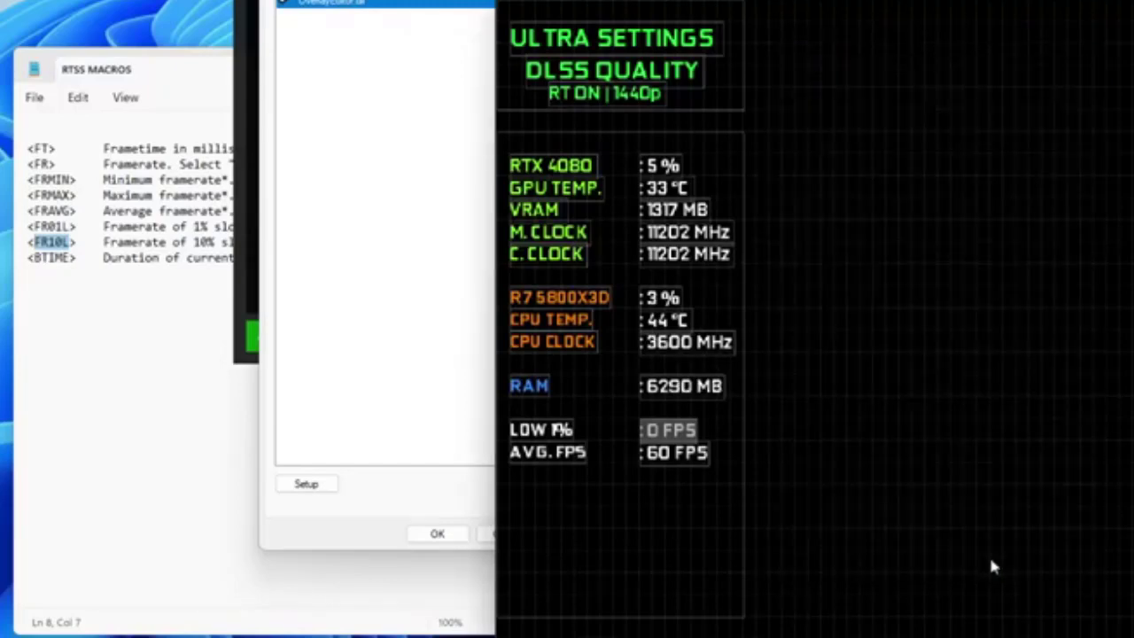
Open the properties of the value beside AVG. FPS, move the dialog clear of the overlay and rename the layer "Avg. FPS"
{"action": "double_click", "coordinate": [680, 456]}
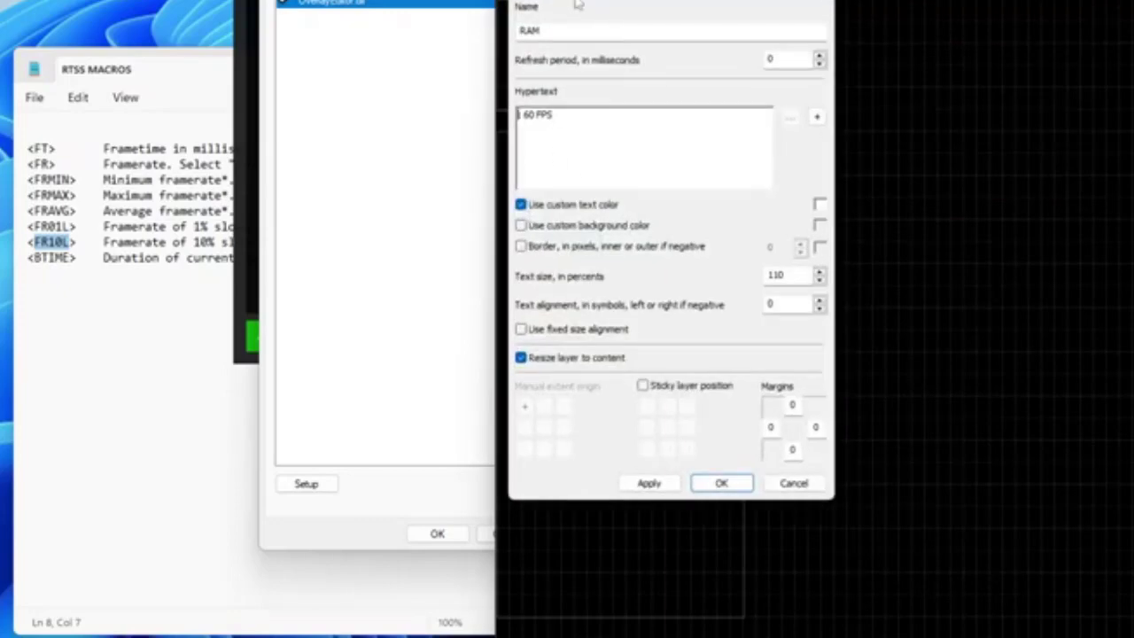
{"action": "left_click_drag", "start_coordinate": [578, 5], "coordinate": [931, 102]}
{"action": "left_click", "coordinate": [900, 130]}
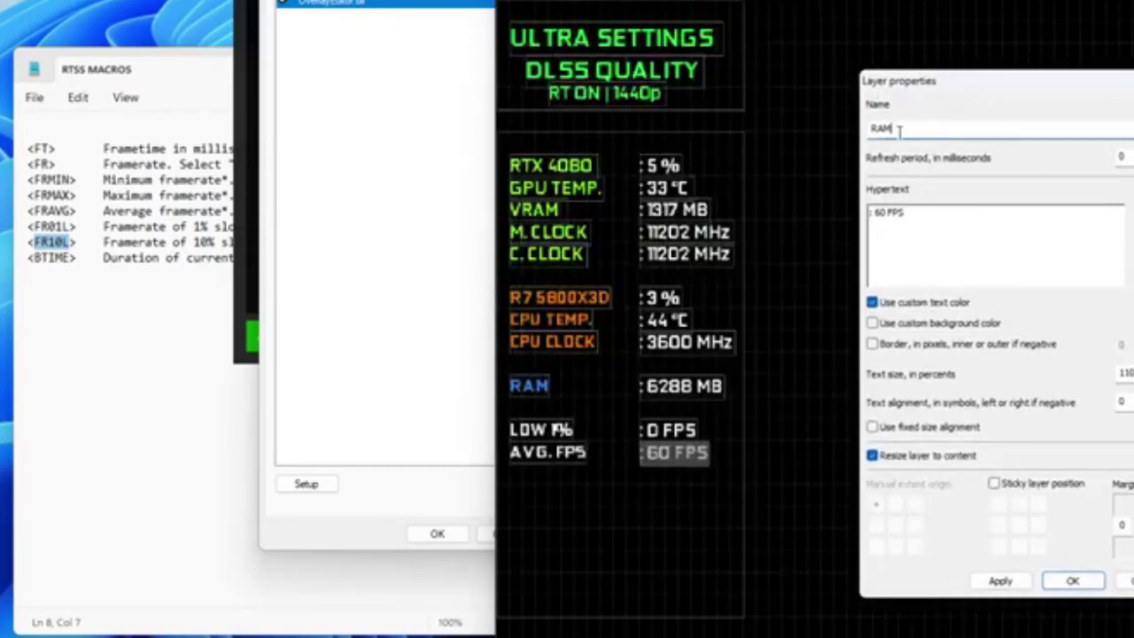
{"action": "double_click", "coordinate": [899, 130]}
{"action": "type", "text": "Avg."}
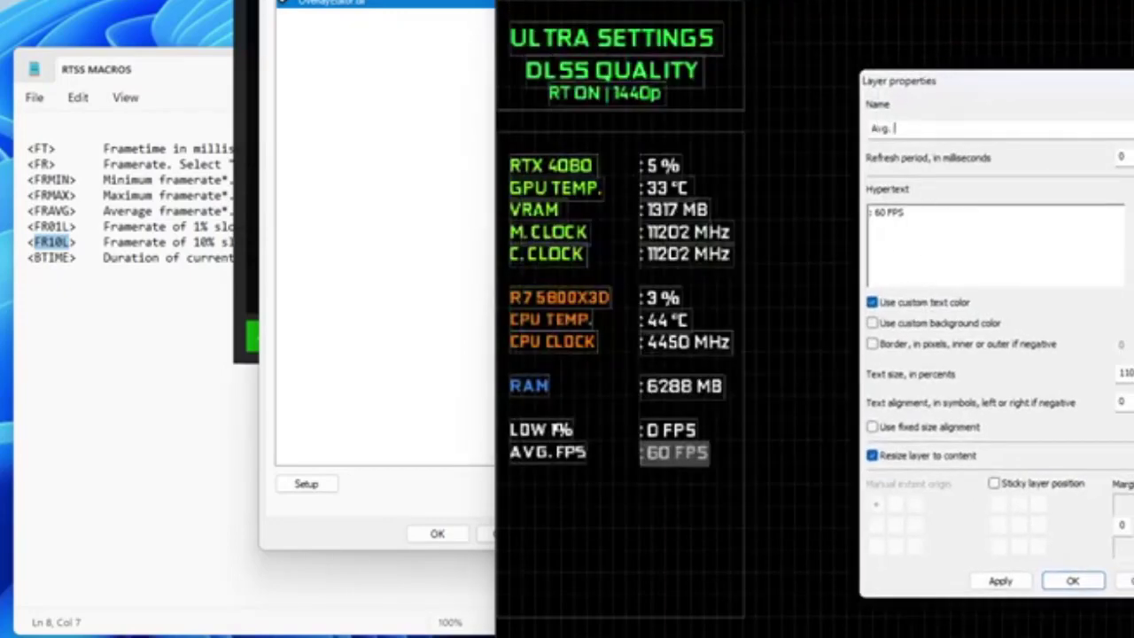
{"action": "type", "text": " FPS"}
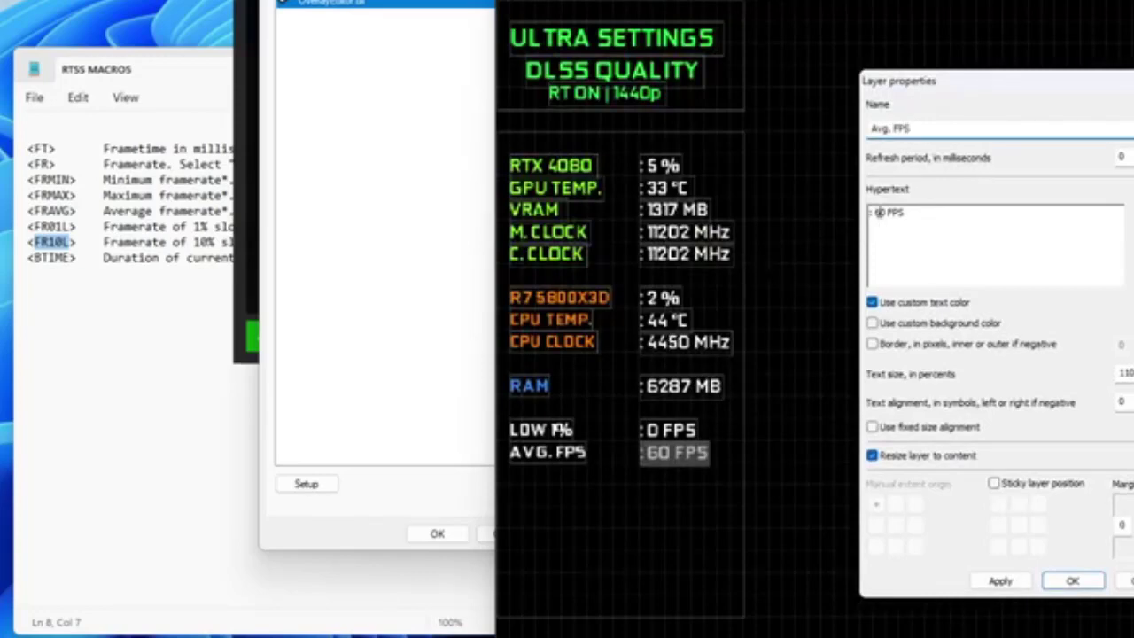
Replace the "60 FPS" text after the colon in the Avg. FPS layer's hypertext with "<FRAVG> FPS" and accept the properties
{"action": "left_click_drag", "start_coordinate": [876, 213], "coordinate": [923, 213]}
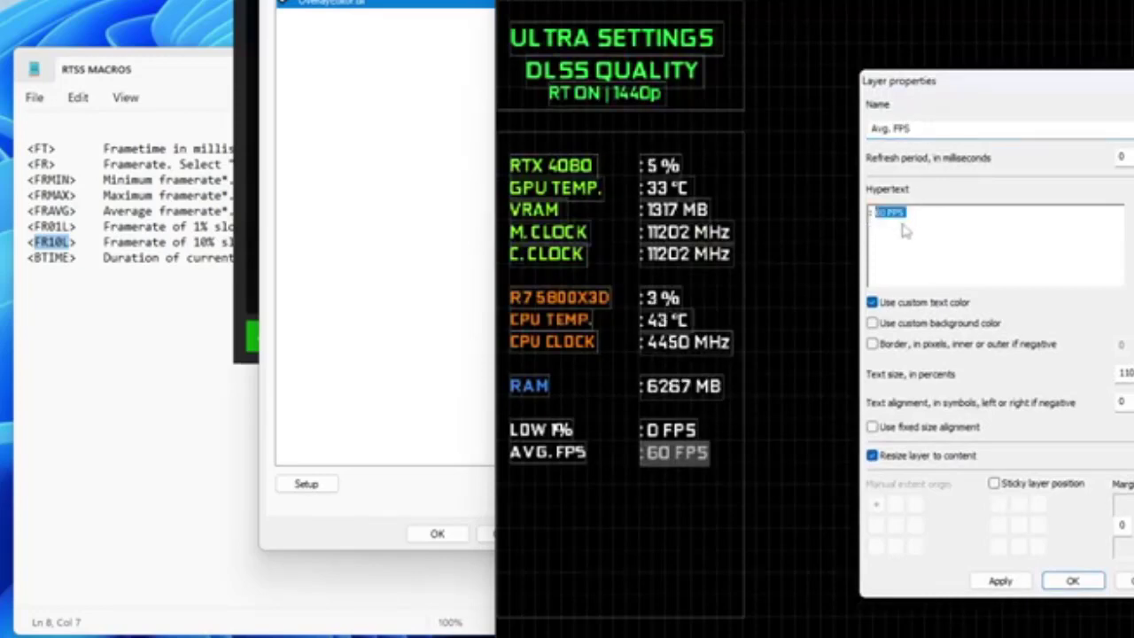
{"action": "key", "text": "BackSpace"}
{"action": "left_click", "coordinate": [1132, 214]}
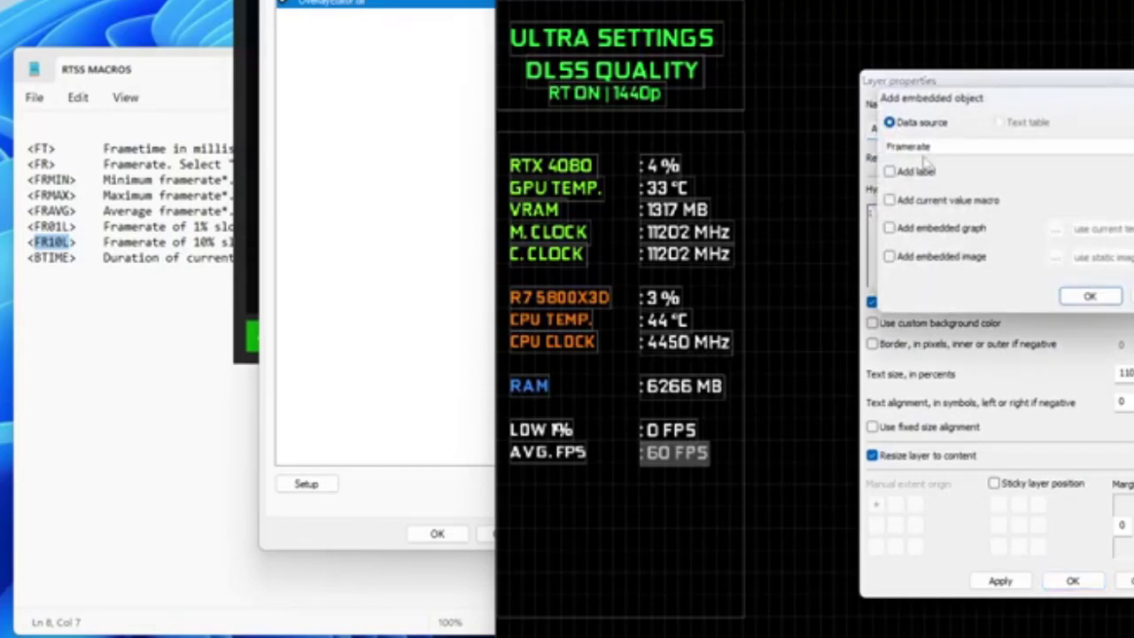
{"action": "key", "text": "Return"}
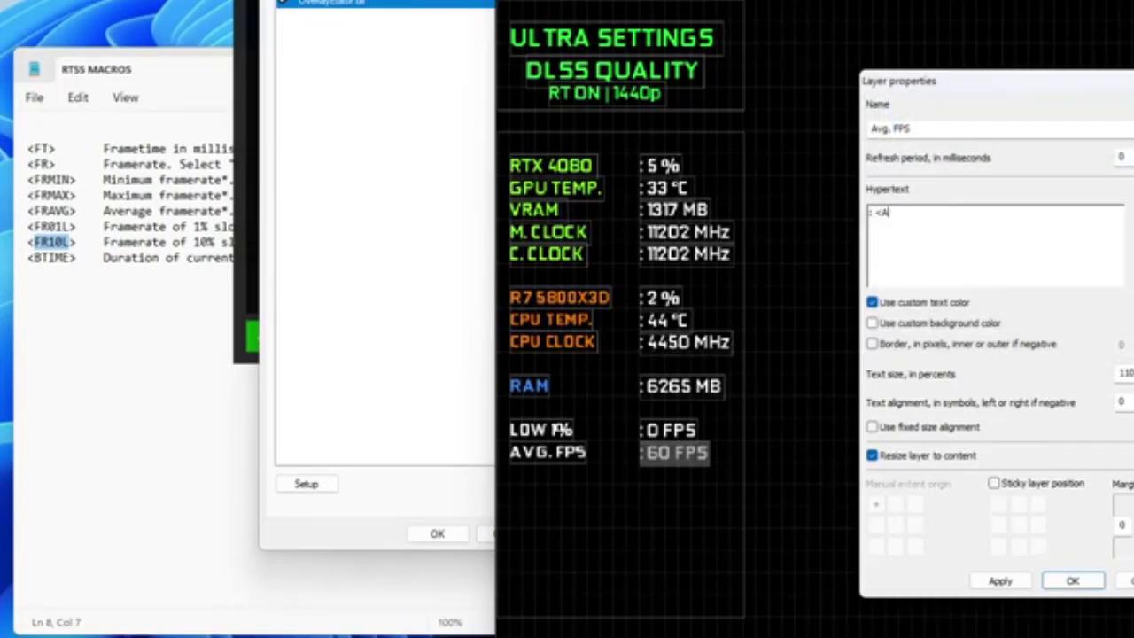
{"action": "key", "text": "BackSpace"}
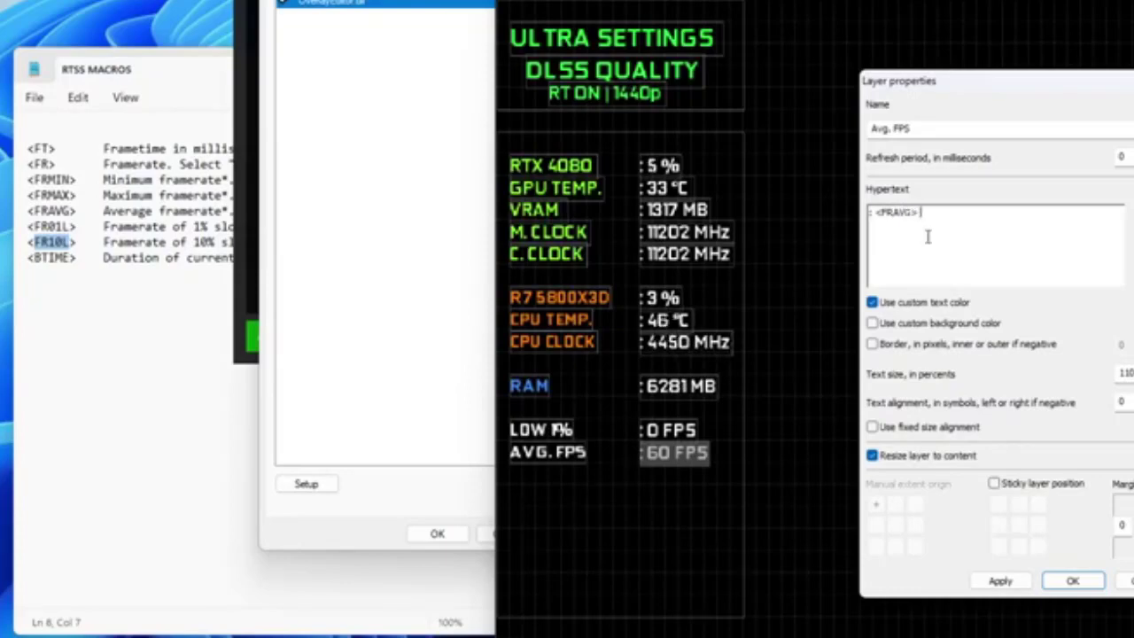
{"action": "type", "text": "FPS"}
{"action": "left_click", "coordinate": [1073, 581]}
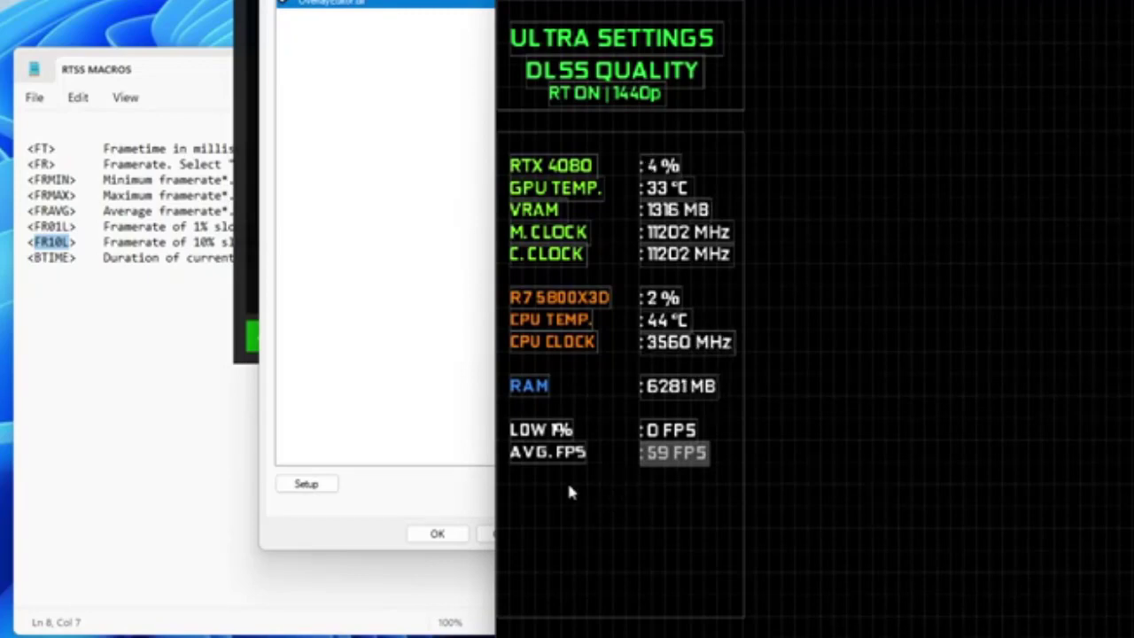
Recheck the macro in the Avg. FPS layer's properties against the notes and close the dialog
{"action": "double_click", "coordinate": [670, 455]}
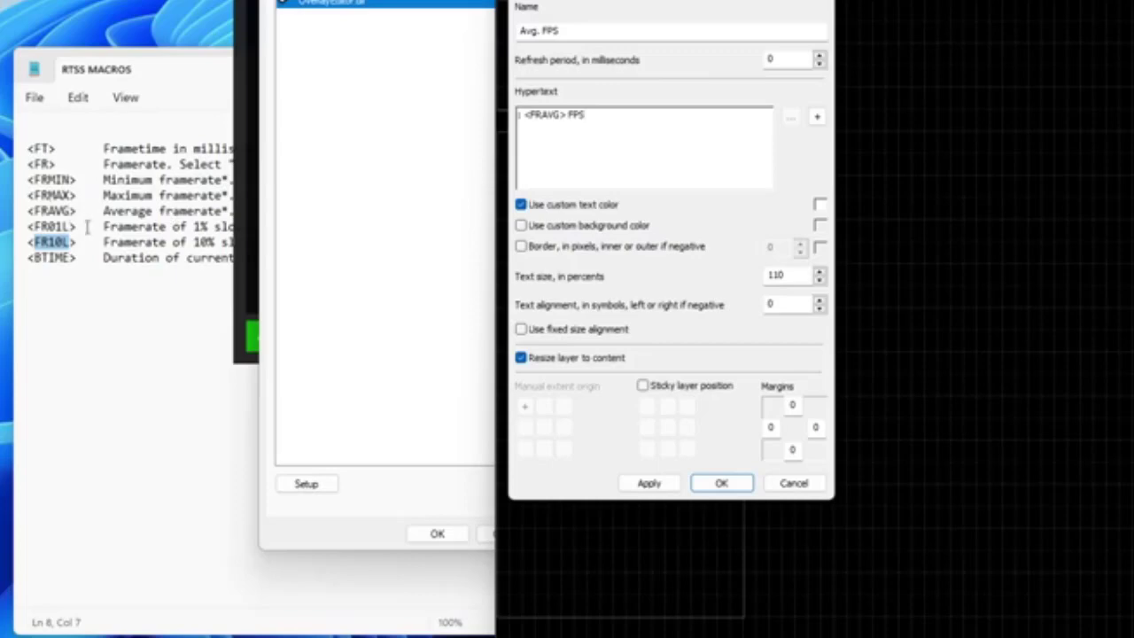
{"action": "left_click", "coordinate": [649, 483]}
{"action": "left_click", "coordinate": [721, 483]}
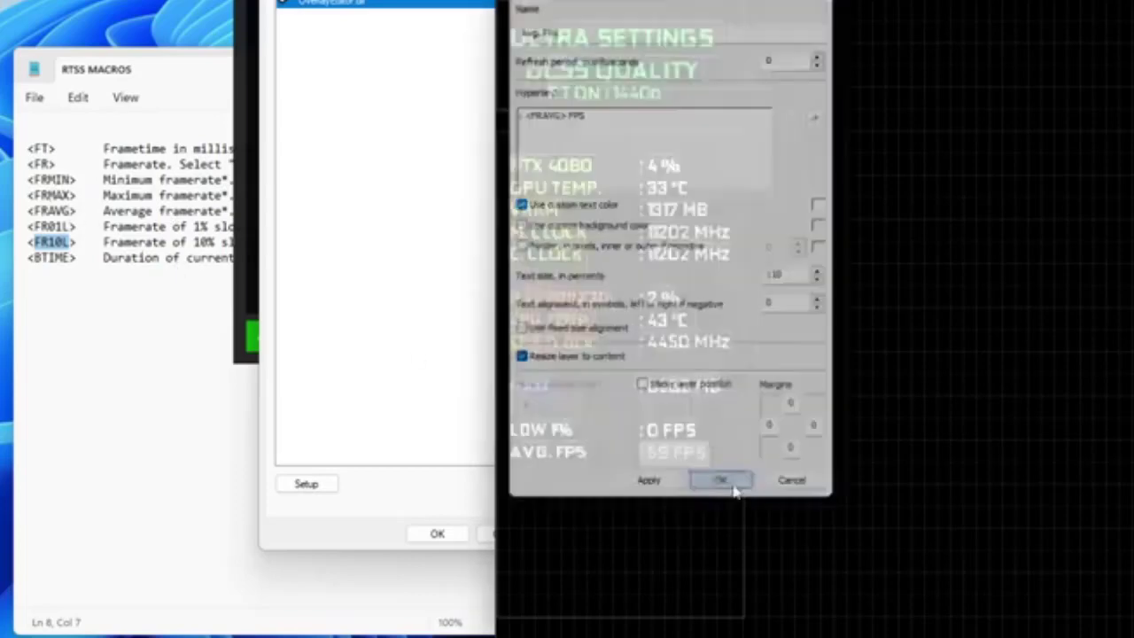
{"action": "left_click", "coordinate": [568, 511]}
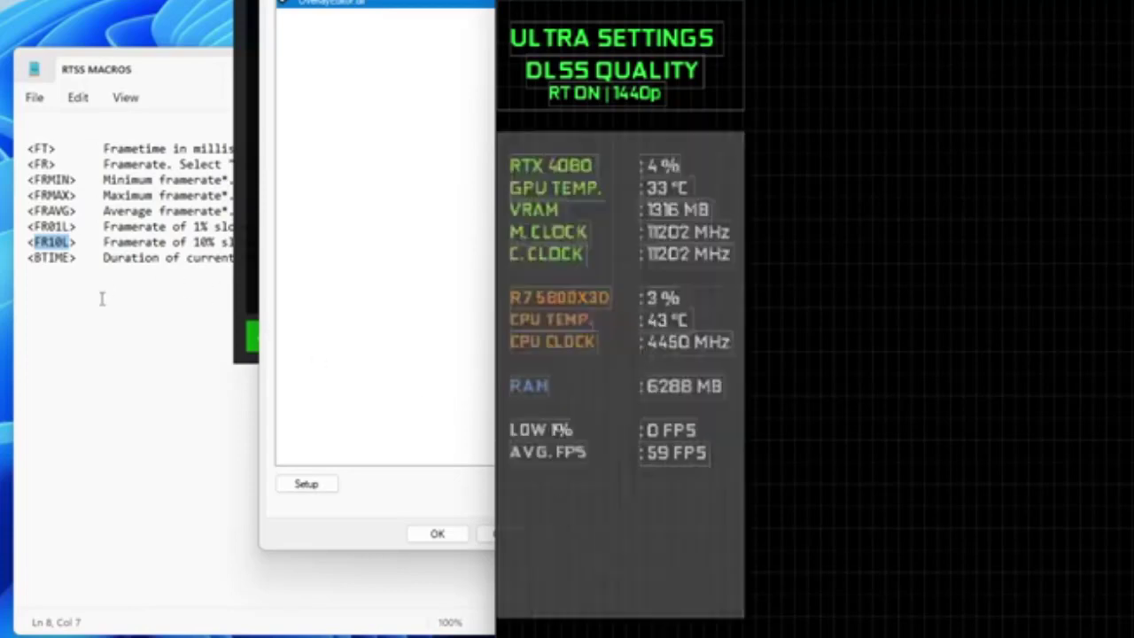